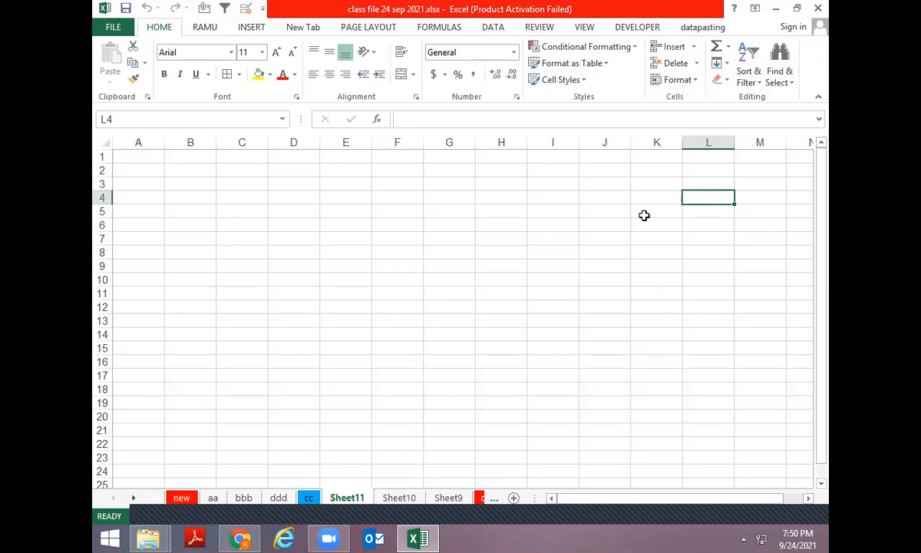
- Switch to File Explorer and go up two levels to the CLASS FILE tEACHING bY mEE folder
{"action": "left_click", "coordinate": [598, 210]}
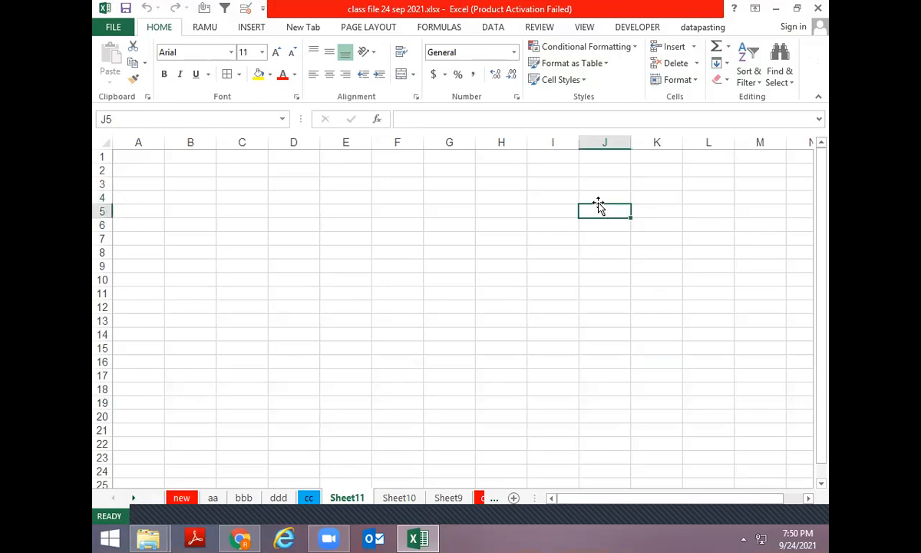
{"action": "key", "text": "alt+Tab"}
{"action": "key", "text": "alt+Tab"}
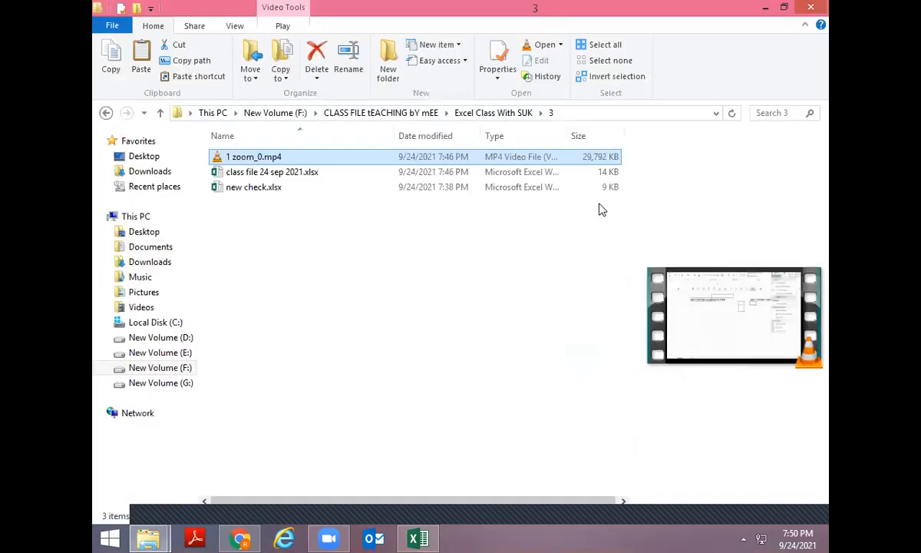
{"action": "key", "text": "alt+Up"}
{"action": "key", "text": "alt+Up"}
- Find the "0 For Excel & Vba class" folder in the teaching folder and open it
{"action": "key", "text": "Down"}
{"action": "key", "text": "Down"}
{"action": "key", "text": "Down"}
{"action": "key", "text": "Down"}
{"action": "key", "text": "Down"}
{"action": "key", "text": "Down"}
{"action": "key", "text": "Down"}
{"action": "key", "text": "Down"}
{"action": "key", "text": "Down"}
{"action": "key", "text": "Down"}
{"action": "key", "text": "Down"}
{"action": "key", "text": "Down"}
{"action": "key", "text": "Down"}
{"action": "key", "text": "Down"}
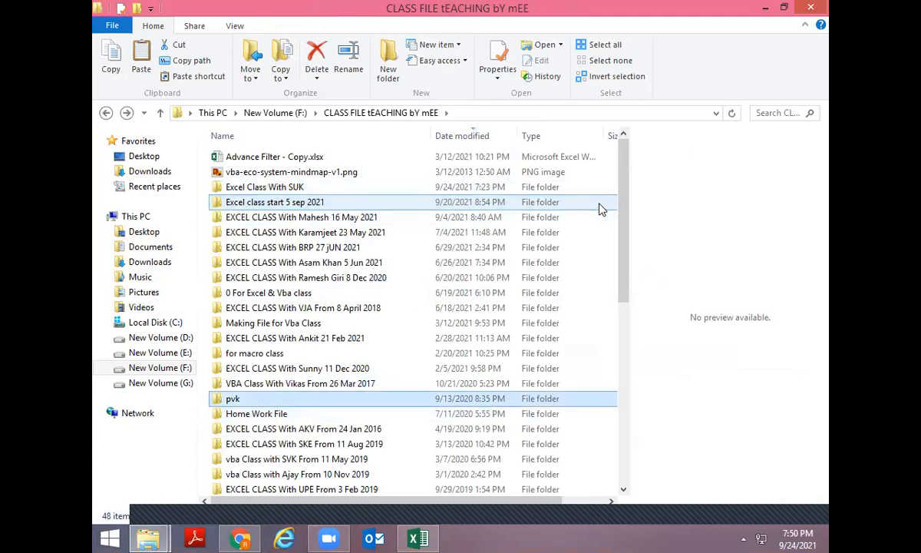
{"action": "key", "text": "Down"}
{"action": "key", "text": "Up"}
{"action": "key", "text": "Up"}
{"action": "key", "text": "Up"}
{"action": "key", "text": "Up"}
{"action": "key", "text": "Up"}
{"action": "key", "text": "Up"}
{"action": "key", "text": "Up"}
{"action": "key", "text": "Up"}
{"action": "key", "text": "Return"}
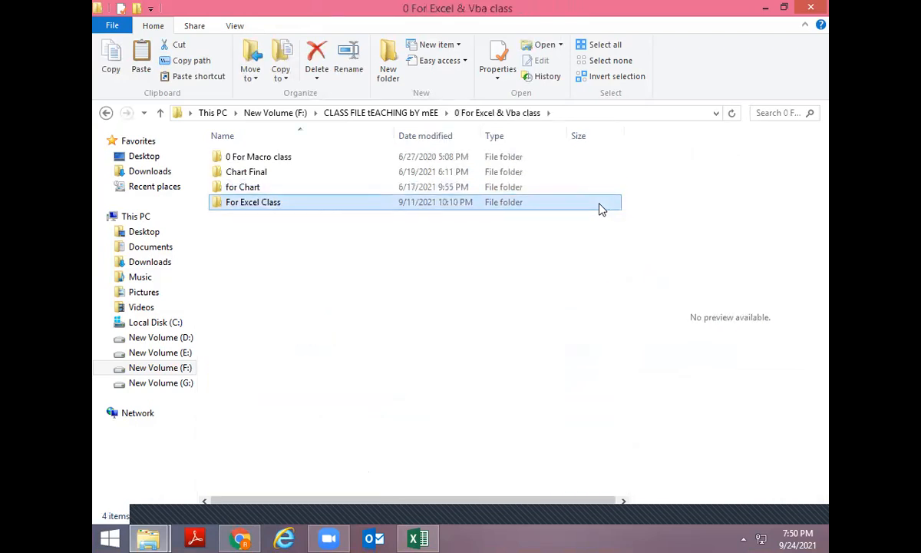
- Look through the subfolders For Excel Class, for Chart, Chart Final and 0 For Macro class in turn
{"action": "key", "text": "Return"}
{"action": "key", "text": "End"}
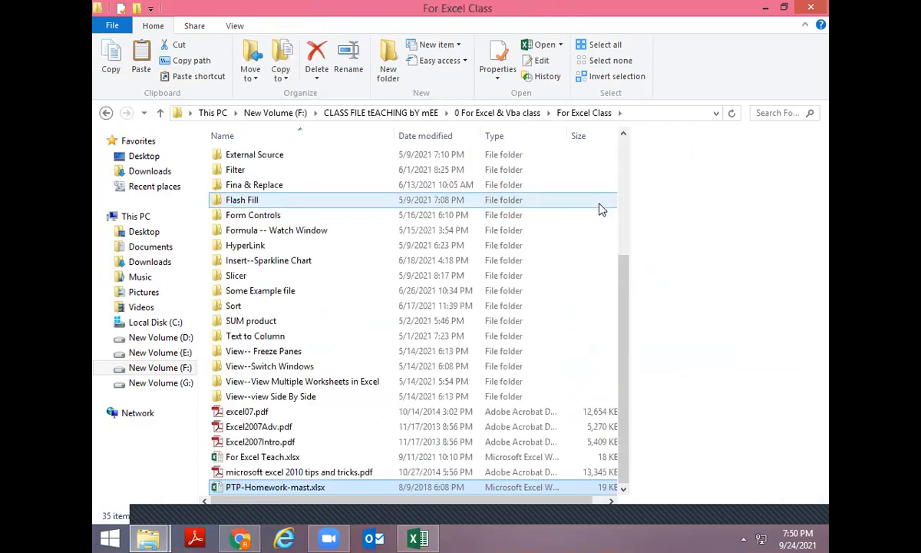
{"action": "key", "text": "BackSpace"}
{"action": "key", "text": "Up"}
{"action": "key", "text": "Return"}
{"action": "key", "text": "BackSpace"}
{"action": "key", "text": "Up"}
{"action": "key", "text": "Return"}
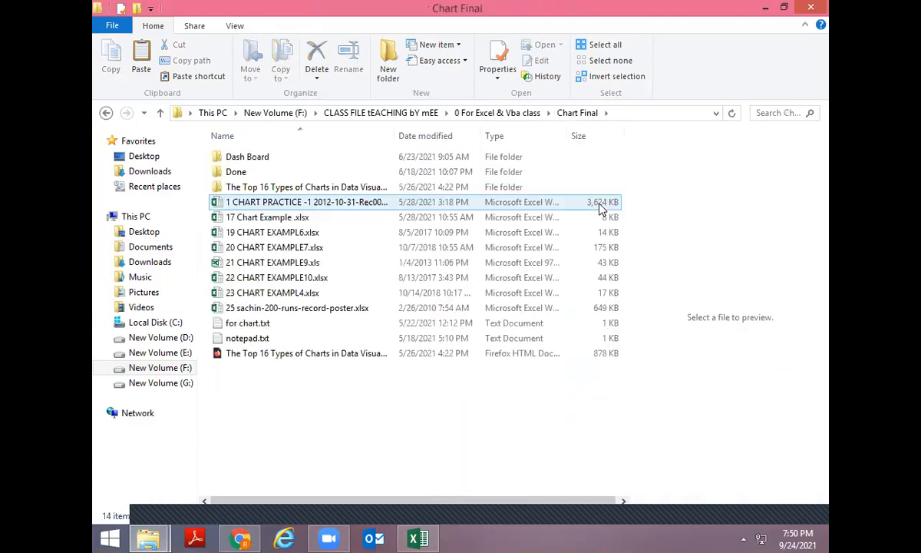
{"action": "key", "text": "BackSpace"}
{"action": "key", "text": "Up"}
{"action": "key", "text": "Return"}
{"action": "key", "text": "BackSpace"}
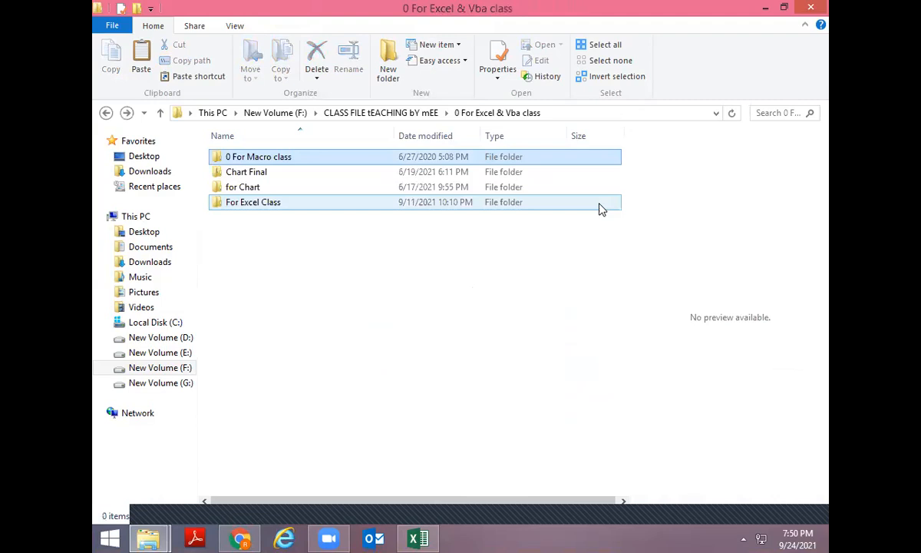
- Check the files in the Chart Final folder again and go back up to the CLASS FILE tEACHING bY mEE folder
{"action": "key", "text": "Down"}
{"action": "key", "text": "Return"}
{"action": "key", "text": "Down"}
{"action": "key", "text": "Down"}
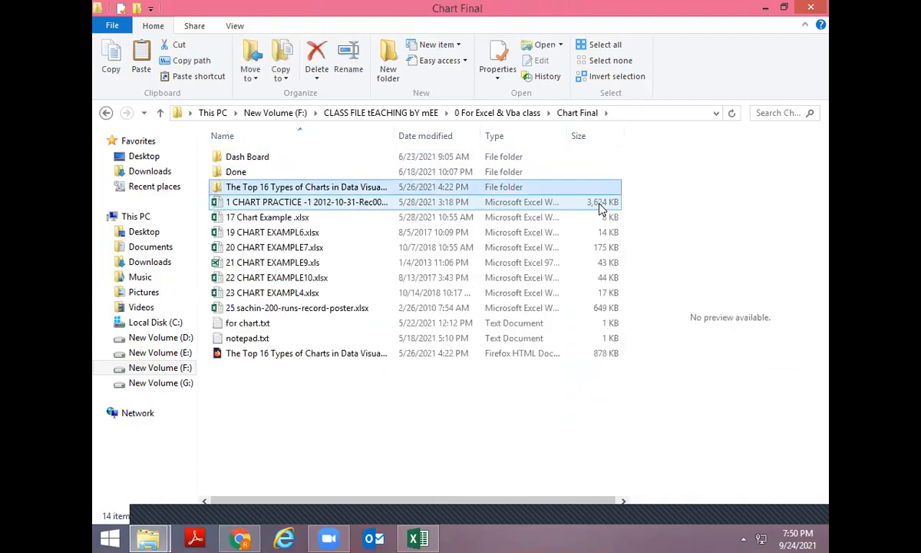
{"action": "key", "text": "Down"}
{"action": "key", "text": "Down"}
{"action": "key", "text": "BackSpace"}
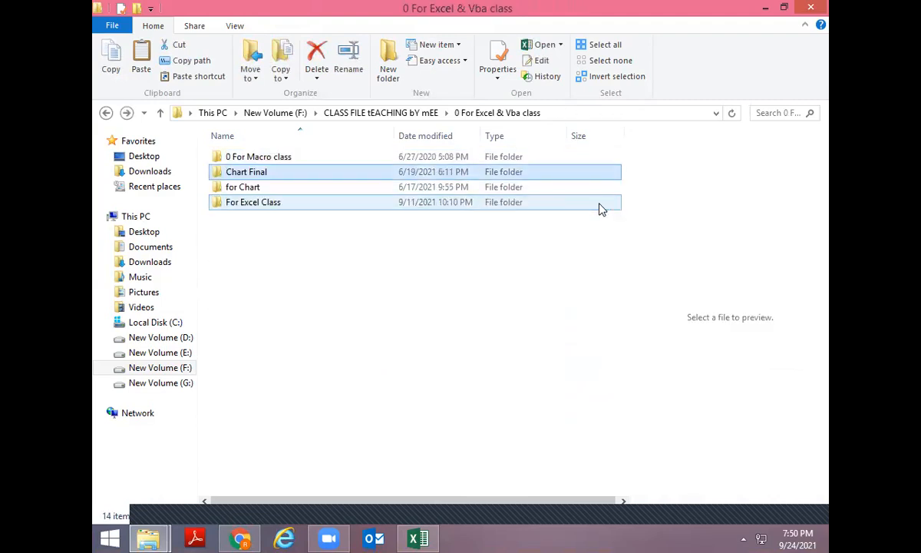
{"action": "key", "text": "BackSpace"}
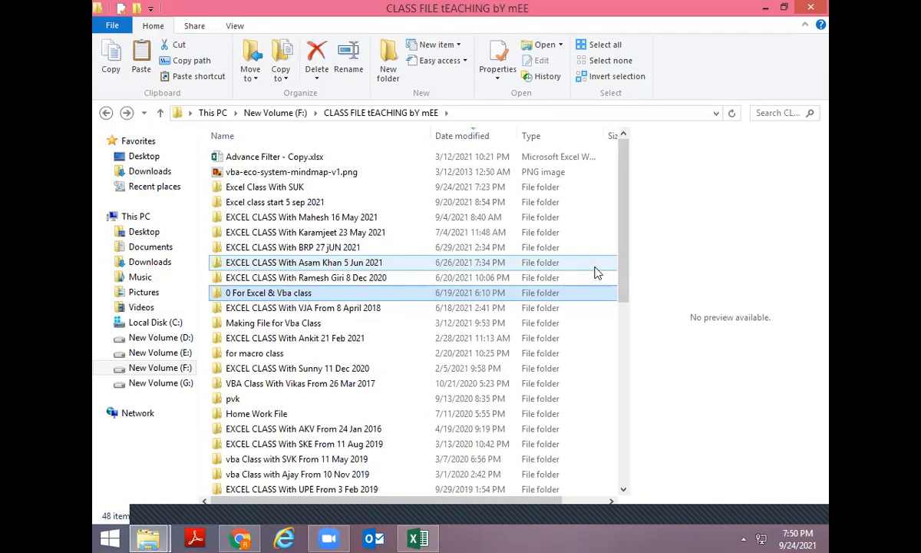
- Look through the Home Work File folder and its subfolders, returning to the CLASS FILE tEACHING bY mEE folder
{"action": "key", "text": "Down"}
{"action": "key", "text": "Down"}
{"action": "key", "text": "Down"}
{"action": "key", "text": "Down"}
{"action": "key", "text": "Down"}
{"action": "key", "text": "Down"}
{"action": "key", "text": "Down"}
{"action": "key", "text": "Down"}
{"action": "key", "text": "Return"}
{"action": "key", "text": "Down"}
{"action": "key", "text": "Return"}
{"action": "key", "text": "Down"}
{"action": "key", "text": "BackSpace"}
{"action": "key", "text": "Up"}
{"action": "key", "text": "Return"}
{"action": "key", "text": "BackSpace"}
{"action": "key", "text": "BackSpace"}
- Reopen the "0 For Excel & Vba class" folder from the teaching folder
{"action": "key", "text": "Up"}
{"action": "key", "text": "Up"}
{"action": "key", "text": "Up"}
{"action": "key", "text": "Up"}
{"action": "key", "text": "Up"}
{"action": "key", "text": "Up"}
{"action": "key", "text": "Up"}
{"action": "key", "text": "Up"}
{"action": "key", "text": "Return"}
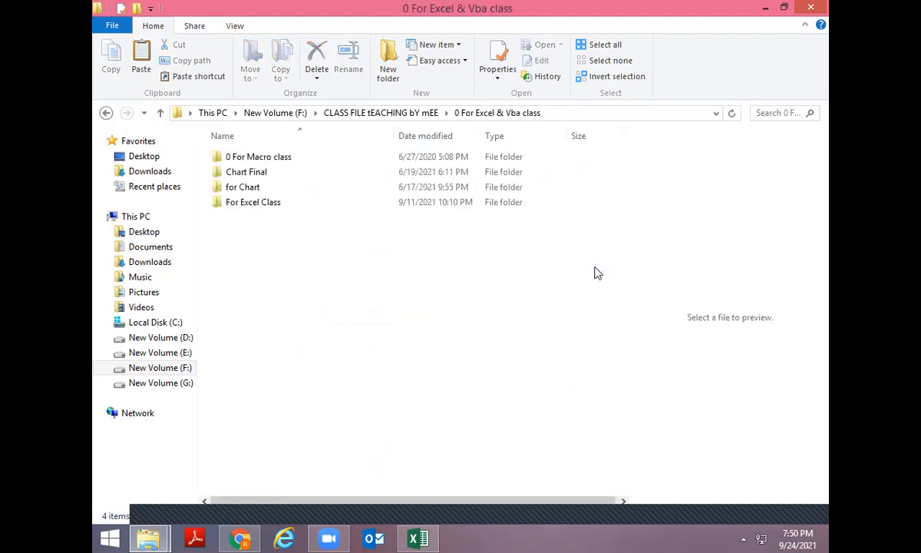
- Open the For Excel Class subfolder
{"action": "key", "text": "Down"}
{"action": "key", "text": "Down"}
{"action": "key", "text": "Down"}
{"action": "key", "text": "Down"}
{"action": "key", "text": "Up"}
{"action": "key", "text": "Up"}
{"action": "key", "text": "Down"}
{"action": "key", "text": "Down"}
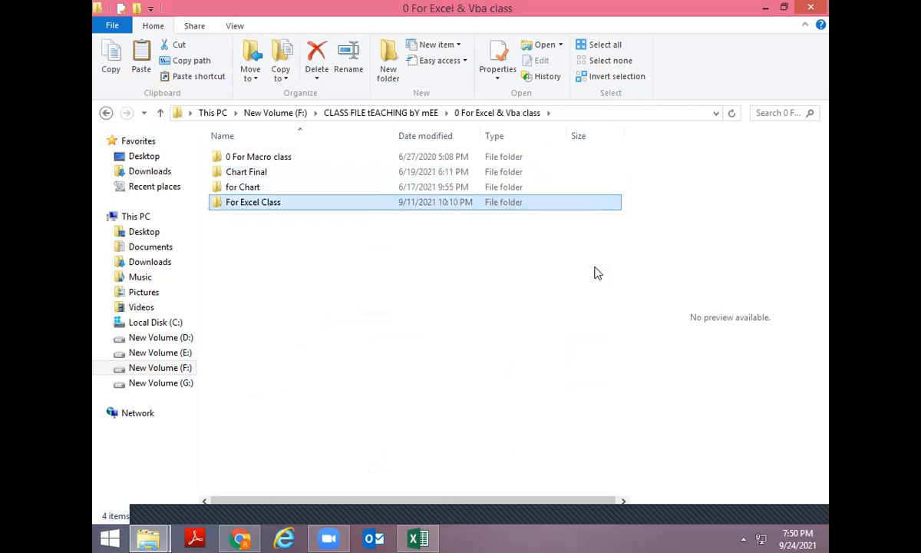
{"action": "key", "text": "Return"}
- Open the workbook For Excel Teach.xlsx from the end of the folder's file list
{"action": "key", "text": "Down"}
{"action": "key", "text": "Down"}
{"action": "key", "text": "Down"}
{"action": "key", "text": "End"}
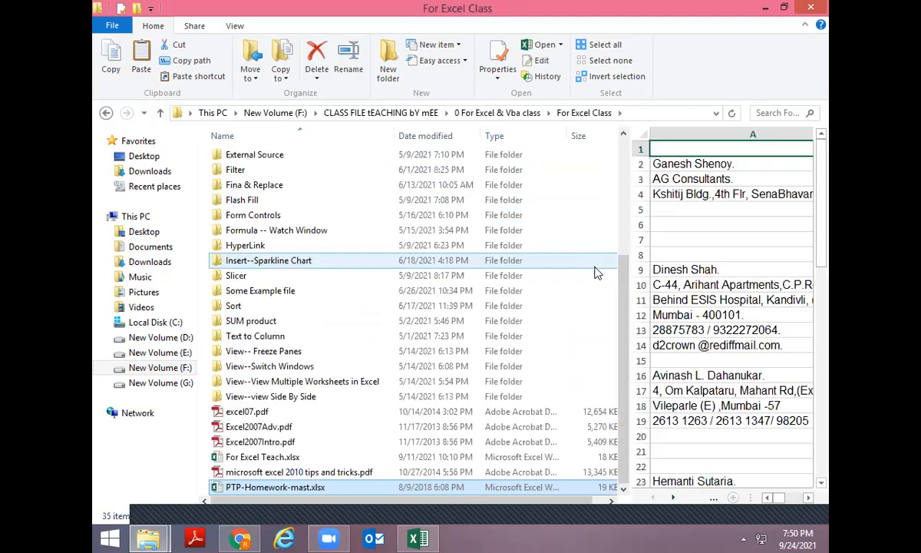
{"action": "key", "text": "Up"}
{"action": "key", "text": "Up"}
{"action": "key", "text": "Return"}
- Review the topic list and each student's completion column on the SEP 2021 CLASS sheet
{"action": "key", "text": "Down"}
{"action": "key", "text": "ctrl+Up"}
{"action": "key", "text": "Right"}
{"action": "key", "text": "Right"}
{"action": "key", "text": "Right"}
{"action": "key", "text": "Right"}
{"action": "key", "text": "Right"}
{"action": "key", "text": "Right"}
{"action": "key", "text": "Right"}
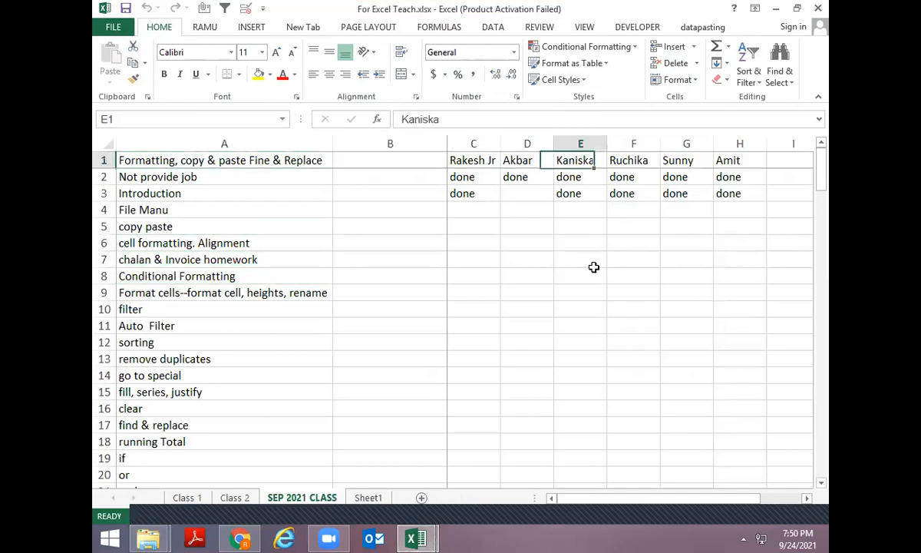
{"action": "key", "text": "Down"}
{"action": "key", "text": "Down"}
{"action": "key", "text": "Down"}
{"action": "key", "text": "Down"}
{"action": "key", "text": "Down"}
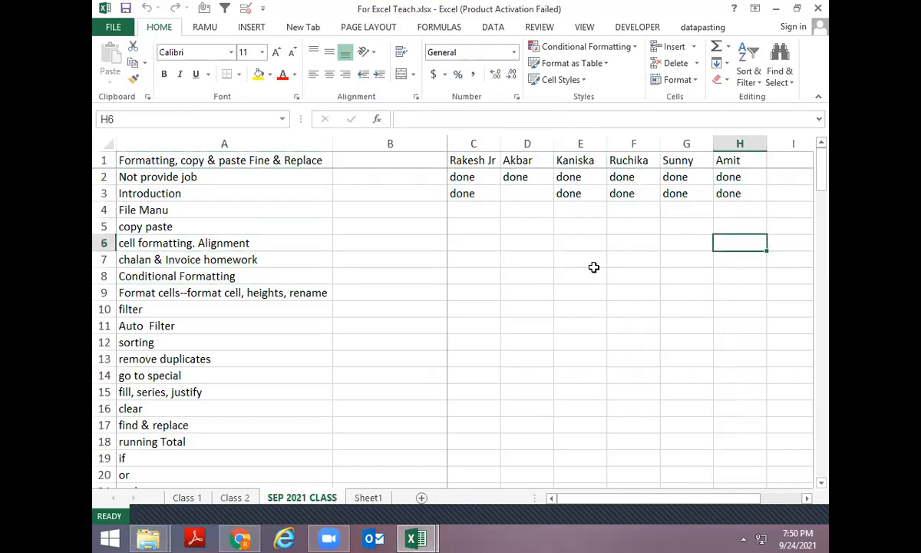
{"action": "key", "text": "Home"}
{"action": "key", "text": "Right"}
{"action": "key", "text": "Right"}
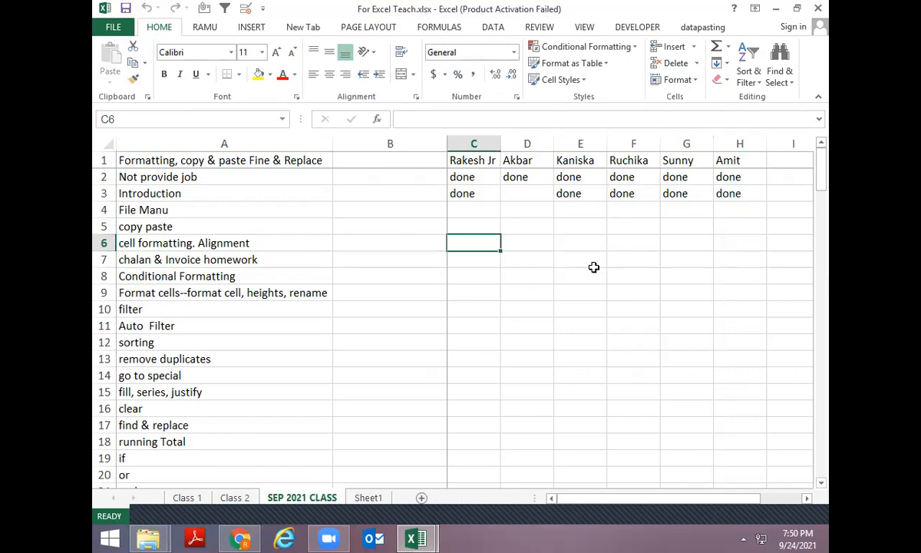
- Review the topics and student progress entries further down the Class 2 sheet
{"action": "key", "text": "ctrl+Page_Up"}
{"action": "key", "text": "Right"}
{"action": "key", "text": "Right"}
{"action": "key", "text": "Right"}
{"action": "key", "text": "Right"}
{"action": "key", "text": "Right"}
{"action": "key", "text": "Right"}
{"action": "key", "text": "Down"}
{"action": "key", "text": "Down"}
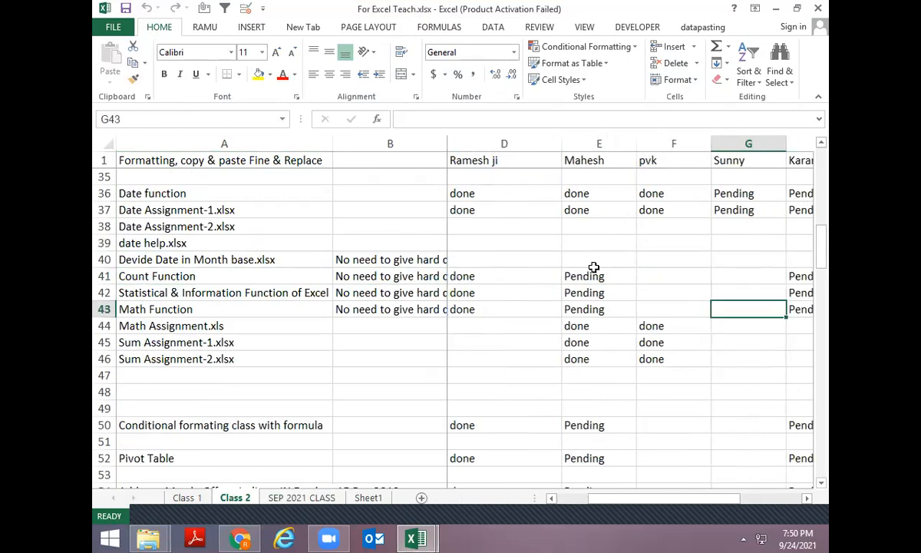
{"action": "key", "text": "Page_Down"}
{"action": "key", "text": "Page_Down"}
- Close the For Excel Teach.xlsx and class file 24 sep 2021.xlsx workbooks
{"action": "key", "text": "alt+space"}
{"action": "key", "text": "c"}
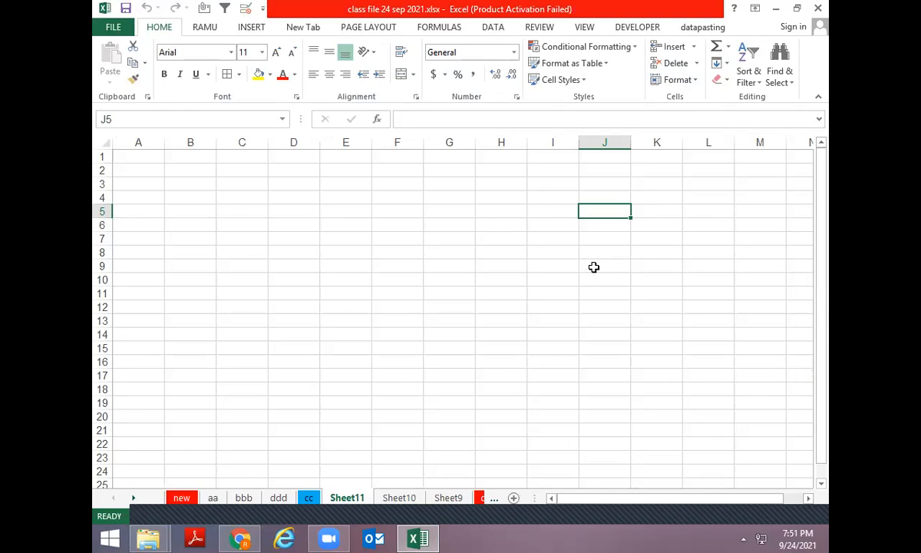
{"action": "key", "text": "alt+space"}
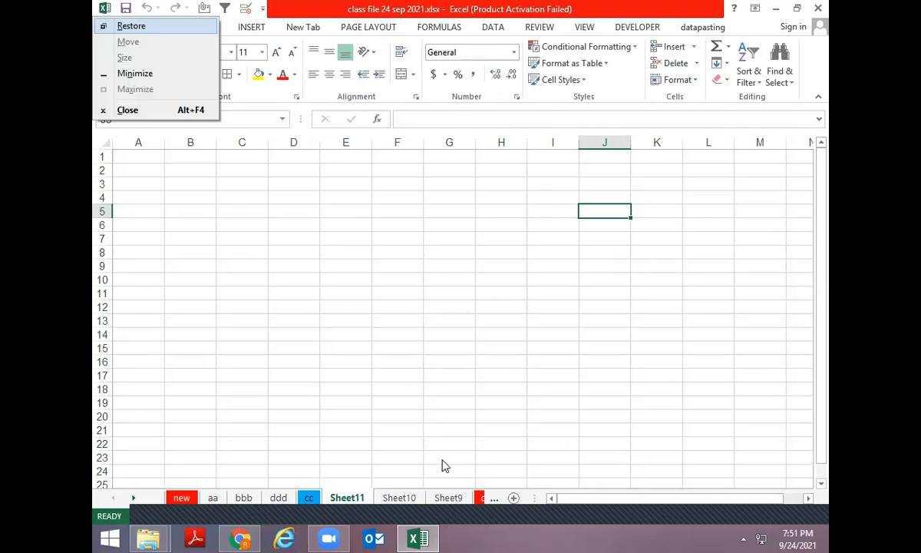
{"action": "key", "text": "c"}
{"action": "key", "text": "alt+Tab"}
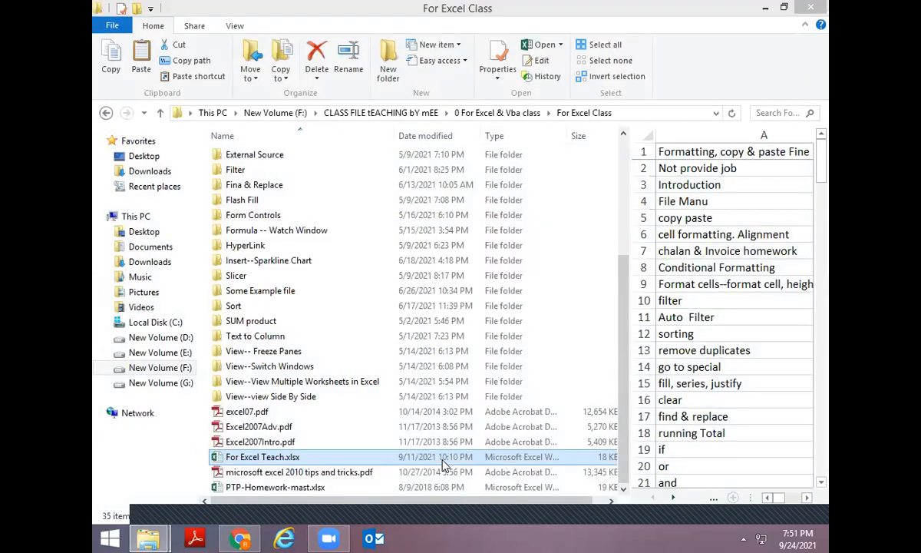
- Launch Excel with the Run command "excel" and select cell C7 in the new blank workbook
{"action": "key", "text": "super+r"}
{"action": "type", "text": "excel"}
{"action": "key", "text": "Return"}
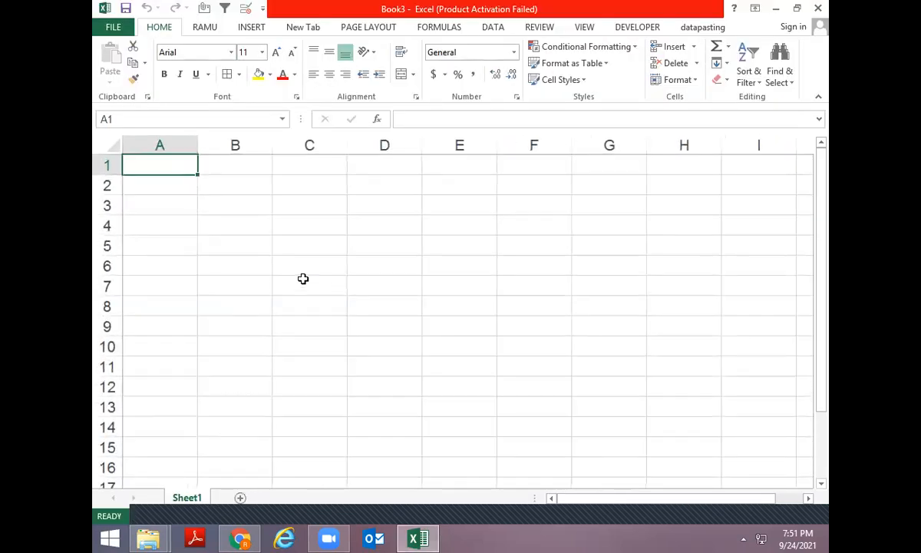
{"action": "left_click", "coordinate": [304, 280]}
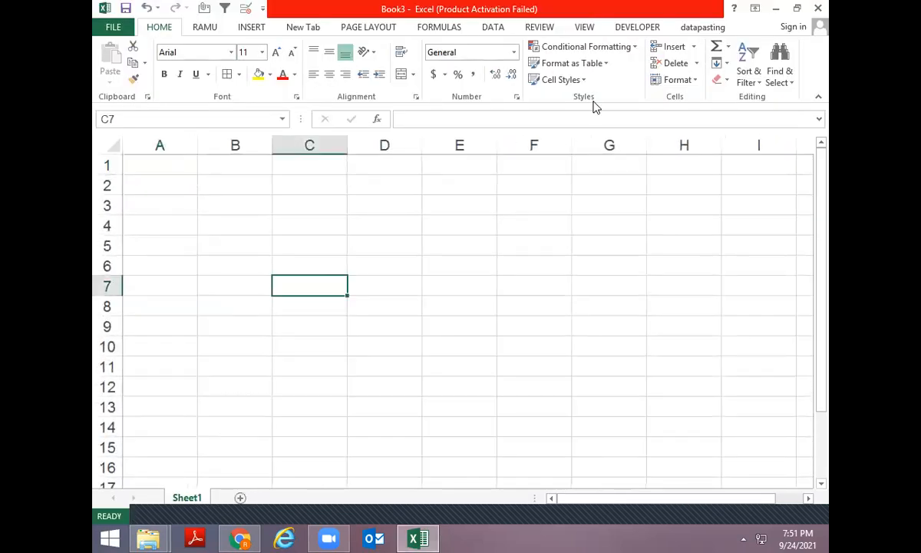
- Enter 35 in E2 and 4 in E3, and total E2:E5 in E6 with AutoSum
{"action": "left_click", "coordinate": [463, 191]}
{"action": "type", "text": "35"}
{"action": "key", "text": "Return"}
{"action": "type", "text": "4"}
{"action": "key", "text": "Return"}
{"action": "key", "text": "Return"}
{"action": "key", "text": "Return"}
{"action": "key", "text": "alt+equal"}
{"action": "key", "text": "Return"}
{"action": "key", "text": "Up"}
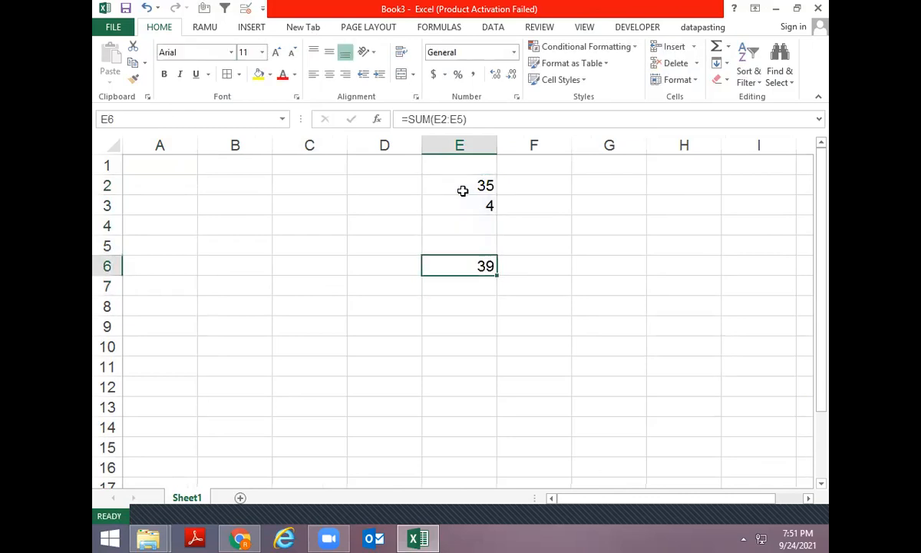
- Replace the total in E6 with a manually entered SUM formula over E2:E4
{"action": "type", "text": "=sum("}
{"action": "key", "text": "Up"}
{"action": "key", "text": "Up"}
{"action": "key", "text": "shift+Up"}
{"action": "key", "text": "shift+Up"}
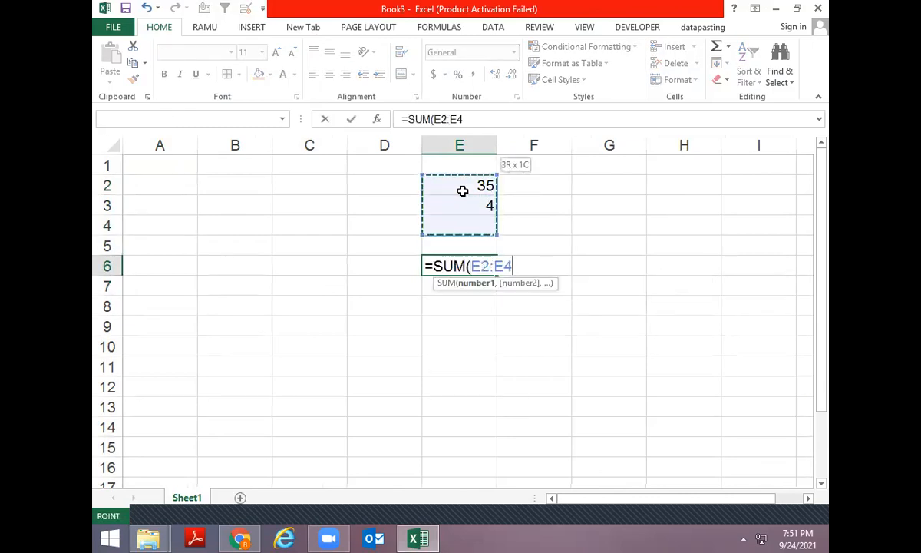
{"action": "key", "text": "Return"}
- Clear the sample numbers and the total from column E, starting at E2, and select cell C2
{"action": "key", "text": "Up"}
{"action": "key", "text": "Up"}
{"action": "key", "text": "Up"}
{"action": "key", "text": "Up"}
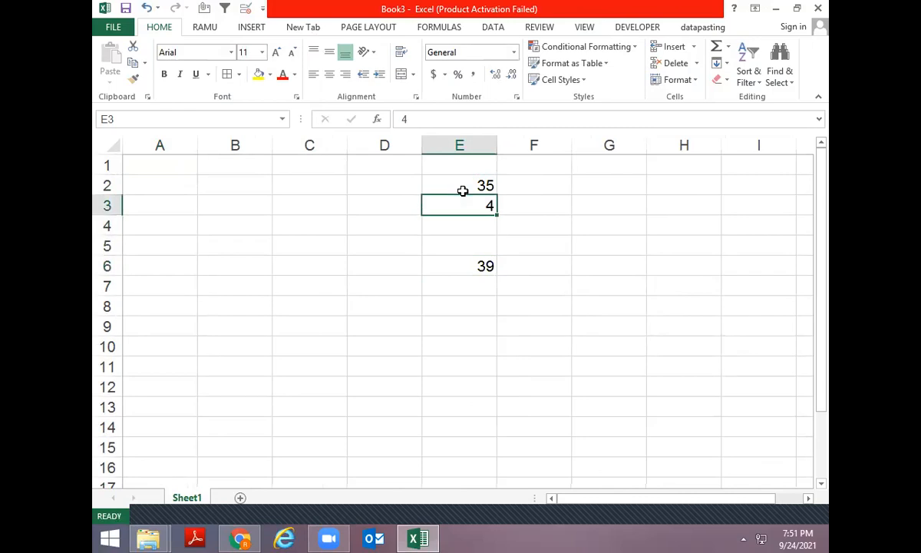
{"action": "key", "text": "Up"}
{"action": "key", "text": "shift+Down"}
{"action": "key", "text": "shift+Down"}
{"action": "key", "text": "shift+Down"}
{"action": "key", "text": "shift+Down"}
{"action": "key", "text": "shift+Down"}
{"action": "key", "text": "Delete"}
{"action": "key", "text": "Left"}
{"action": "key", "text": "Left"}
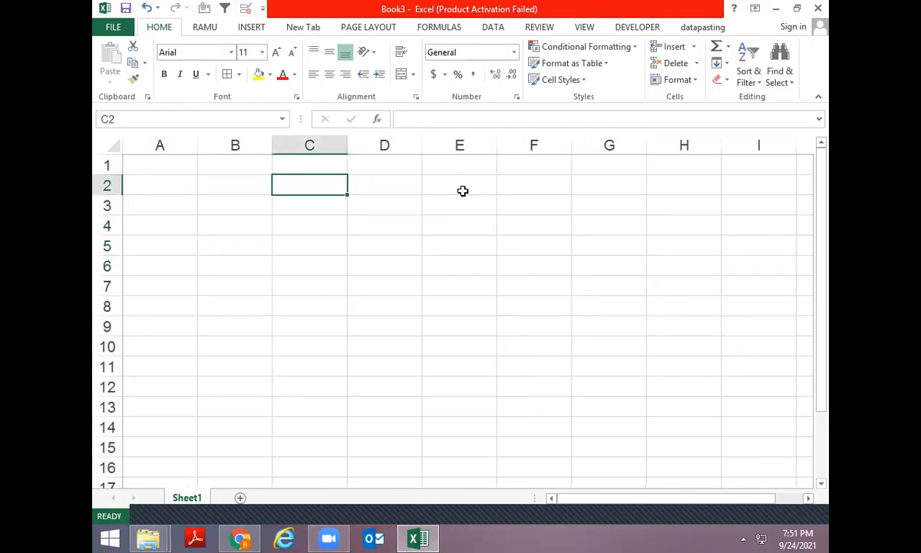
- Look through the function library categories, including Engineering, Compatibility, Web and Logical functions
{"action": "left_click", "coordinate": [448, 36]}
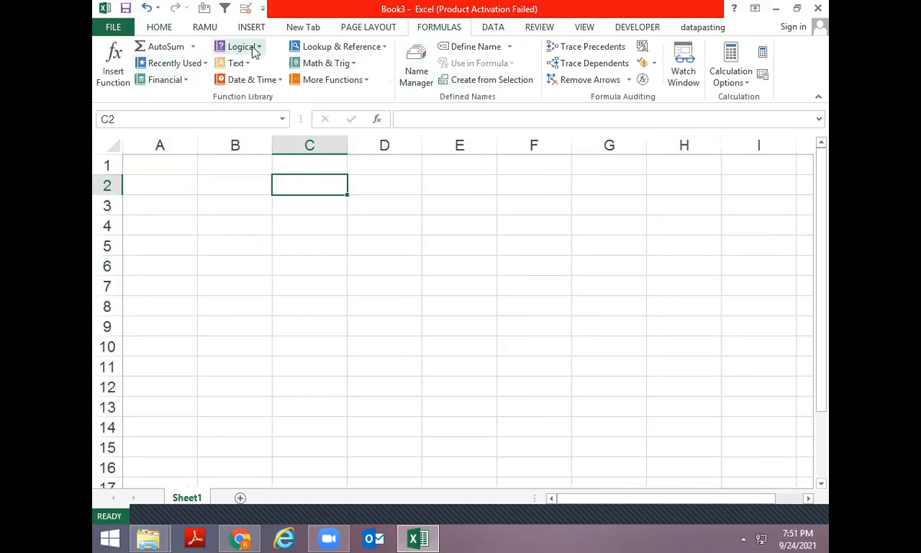
{"action": "left_click", "coordinate": [355, 80]}
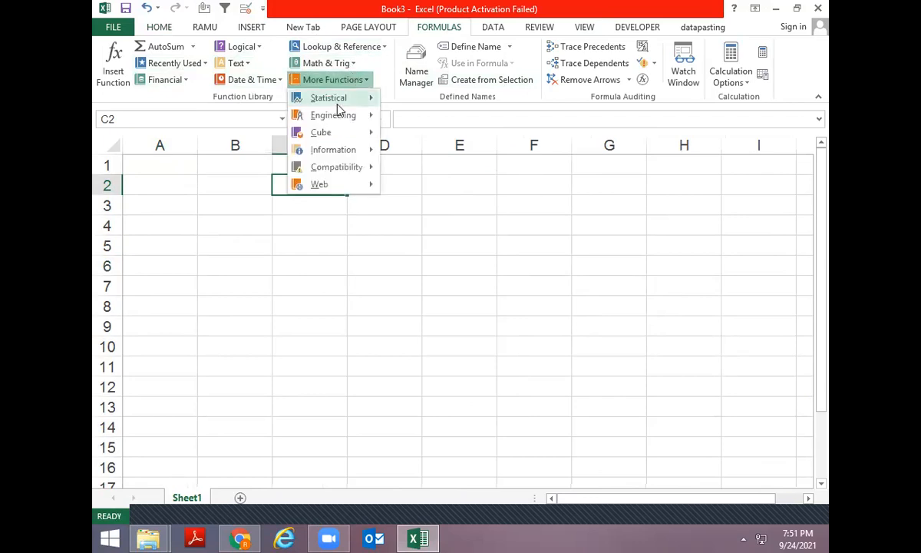
{"action": "mouse_move", "coordinate": [341, 117]}
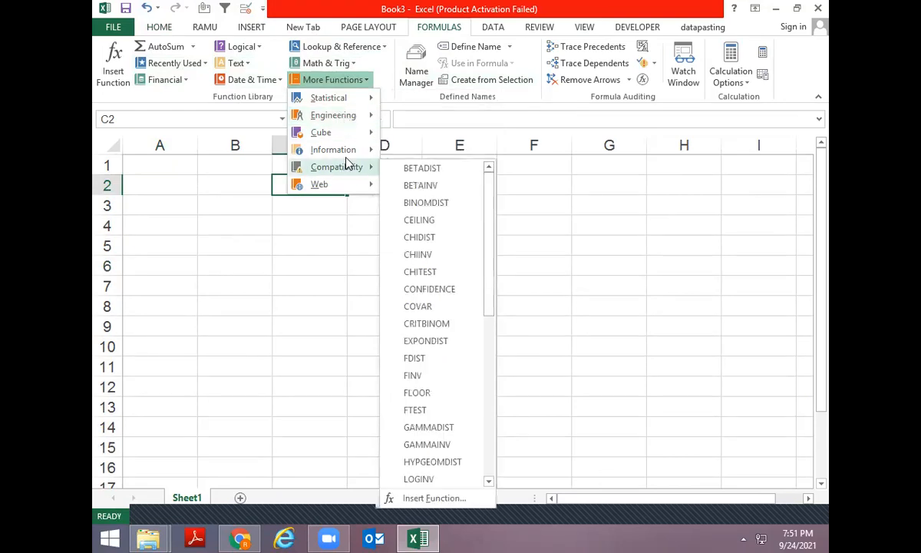
{"action": "mouse_move", "coordinate": [339, 186]}
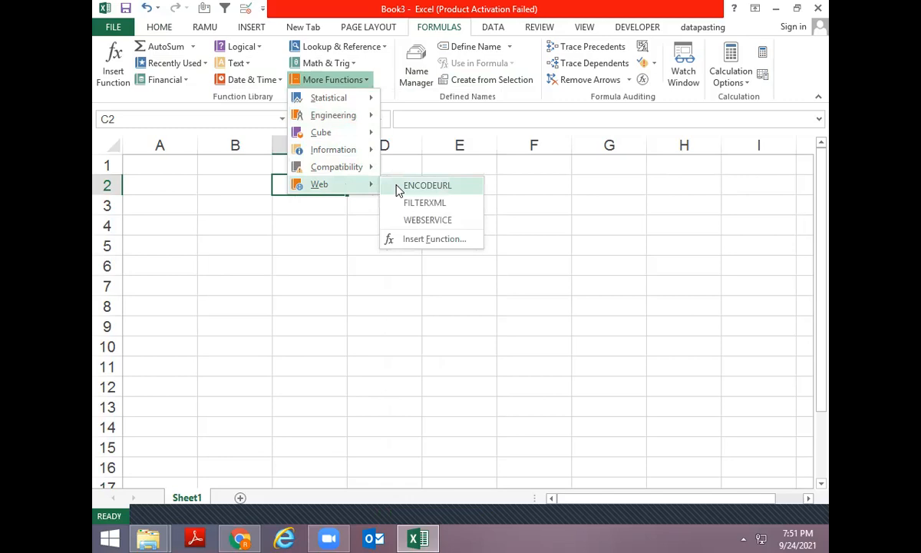
{"action": "mouse_move", "coordinate": [341, 169]}
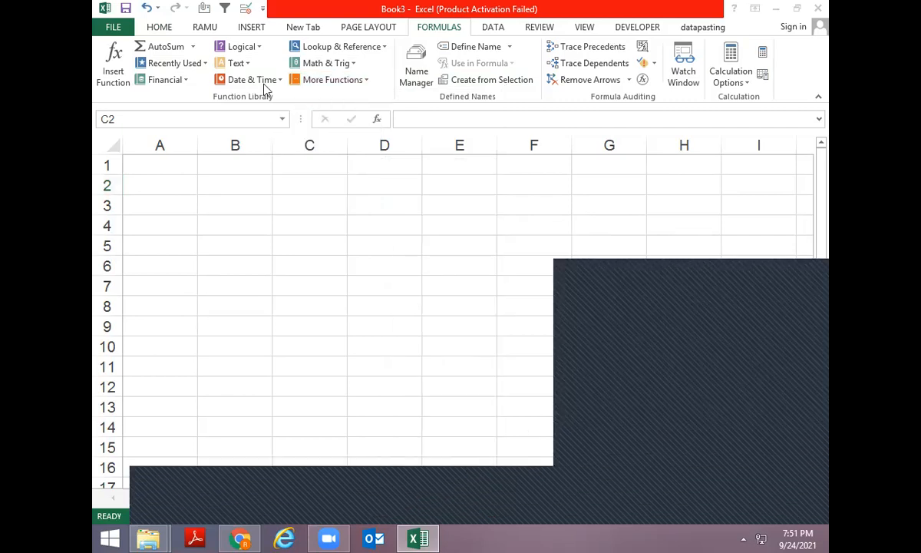
{"action": "left_click", "coordinate": [258, 47]}
{"action": "left_click", "coordinate": [260, 251]}
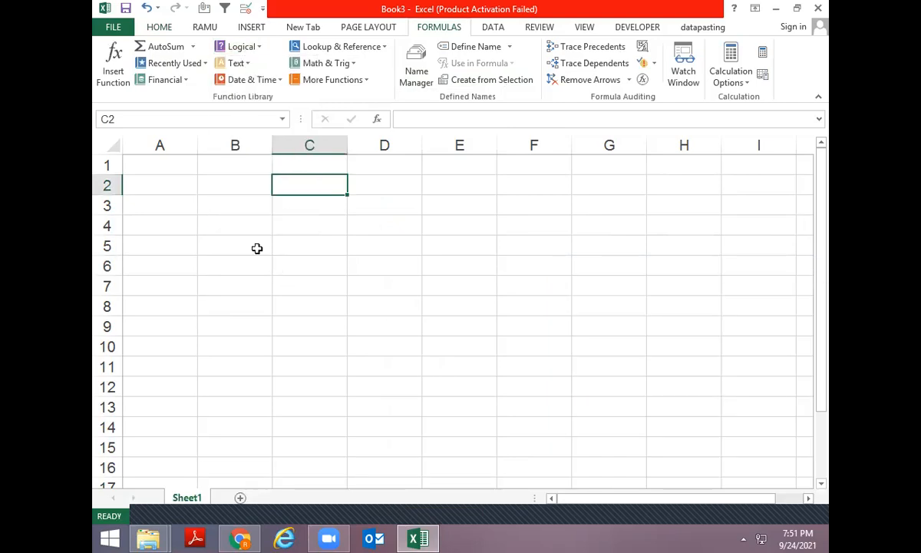
- Enter the label "not" in cell B5
{"action": "left_click", "coordinate": [261, 246]}
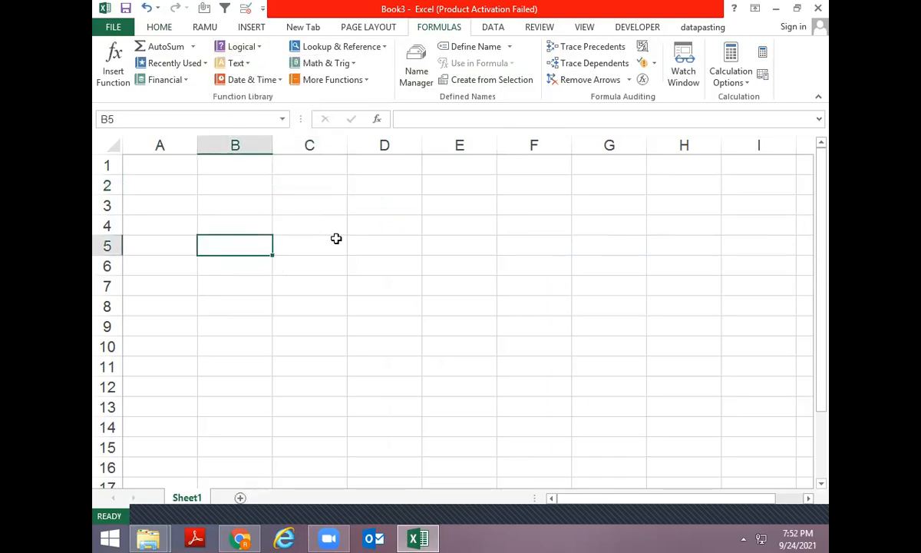
{"action": "key", "text": "Right"}
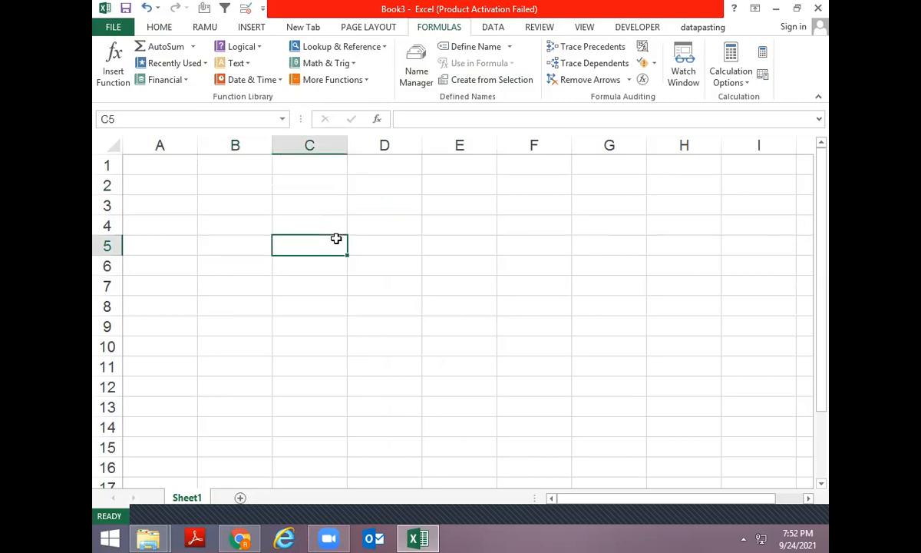
{"action": "key", "text": "Left"}
{"action": "type", "text": "not"}
{"action": "key", "text": "Return"}
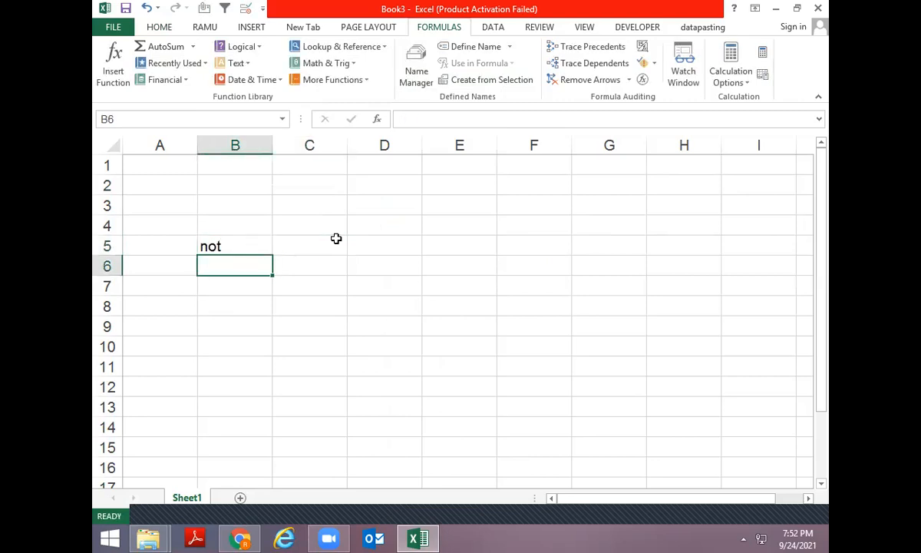
- Enter the sample numbers 5 in D6 and 6 in E6
{"action": "key", "text": "Right"}
{"action": "key", "text": "Right"}
{"action": "type", "text": "5"}
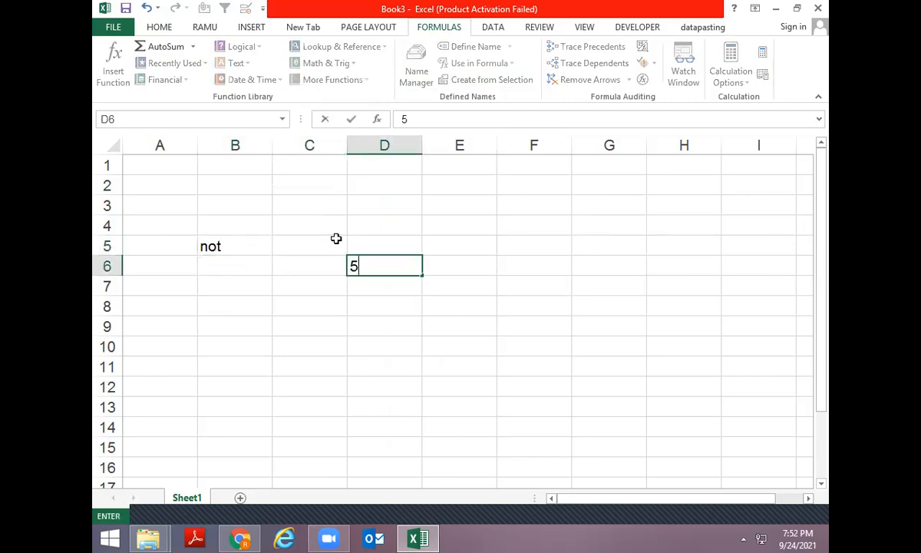
{"action": "key", "text": "Right"}
{"action": "type", "text": "6"}
{"action": "key", "text": "Down"}
{"action": "key", "text": "Down"}
- Enter the formula =D6=E6 in E8 to compare the two sample numbers, and reselect the cell
{"action": "type", "text": "="}
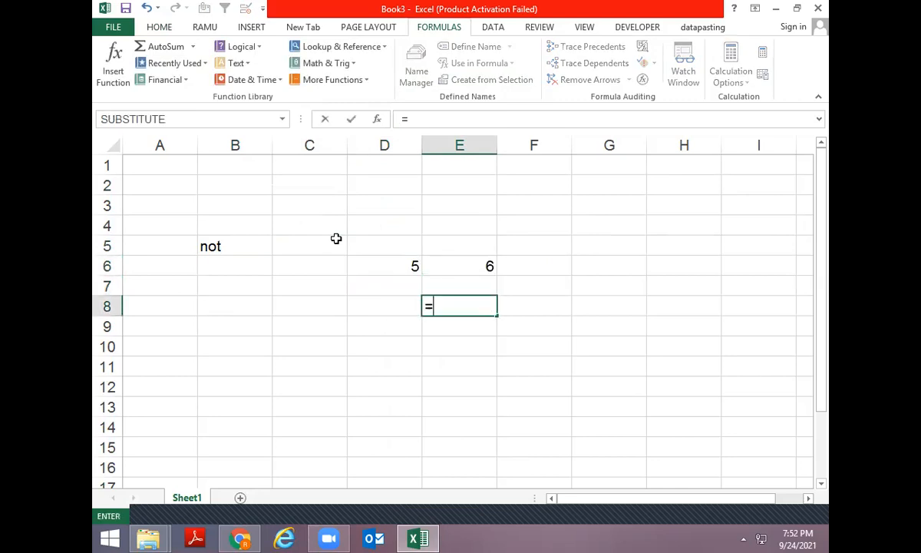
{"action": "key", "text": "Left"}
{"action": "key", "text": "Up"}
{"action": "key", "text": "Up"}
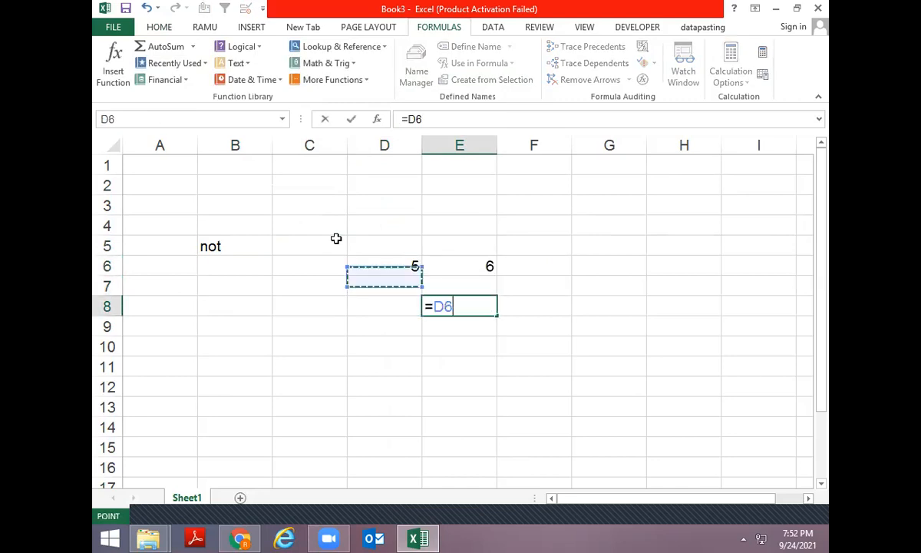
{"action": "type", "text": "="}
{"action": "key", "text": "Up"}
{"action": "key", "text": "Up"}
{"action": "key", "text": "Return"}
{"action": "key", "text": "Up"}
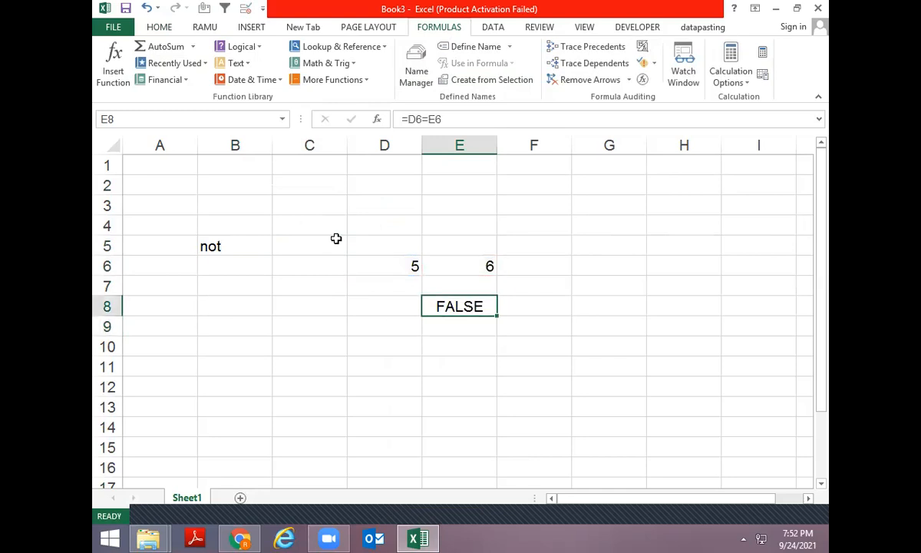
- Wrap the comparison in E8 in the NOT function so it reads =NOT(D6=E6)
{"action": "key", "text": "F2"}
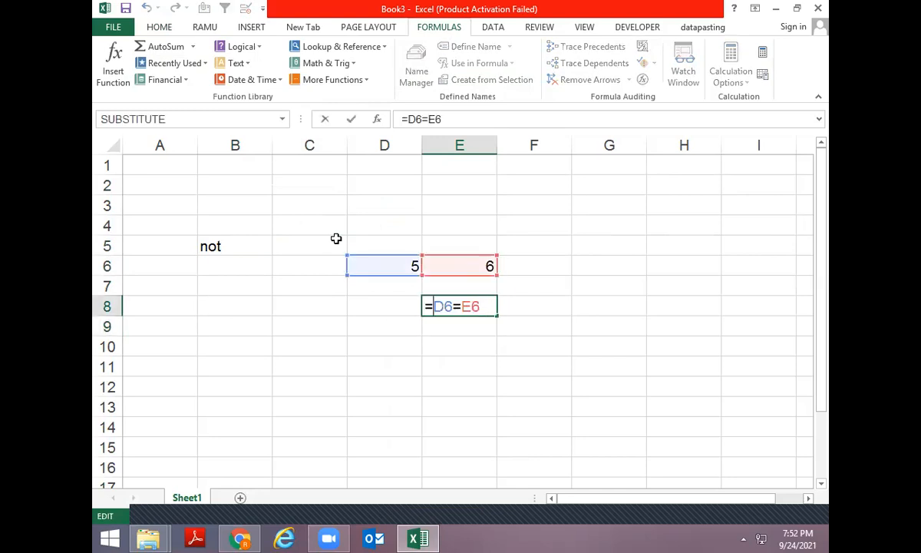
{"action": "type", "text": "NOT("}
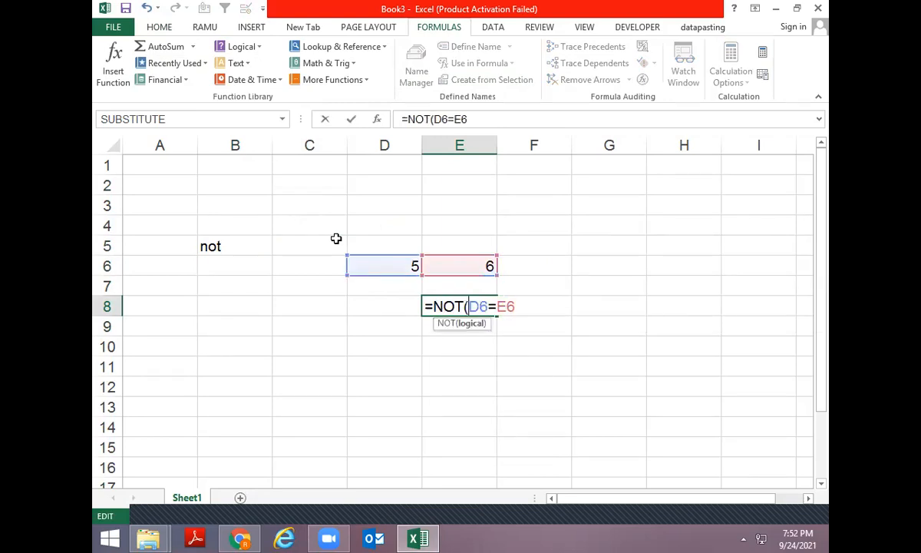
{"action": "key", "text": "ctrl+Return"}
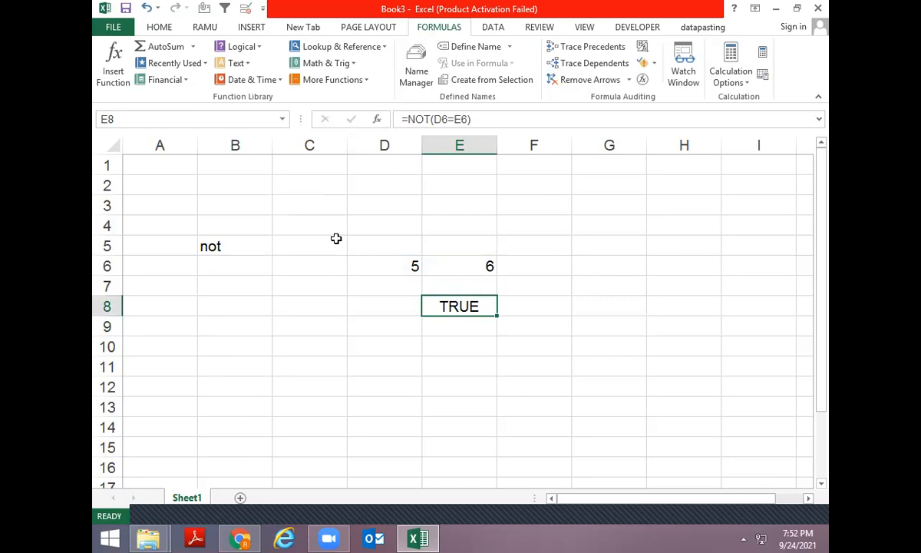
- Enter an uppercase A in C10 and a lowercase a in D10 as text samples
{"action": "key", "text": "Left"}
{"action": "key", "text": "Left"}
{"action": "key", "text": "Down"}
{"action": "key", "text": "Down"}
{"action": "type", "text": "A"}
{"action": "key", "text": "Return"}
{"action": "key", "text": "Up"}
{"action": "key", "text": "Right"}
{"action": "type", "text": "a"}
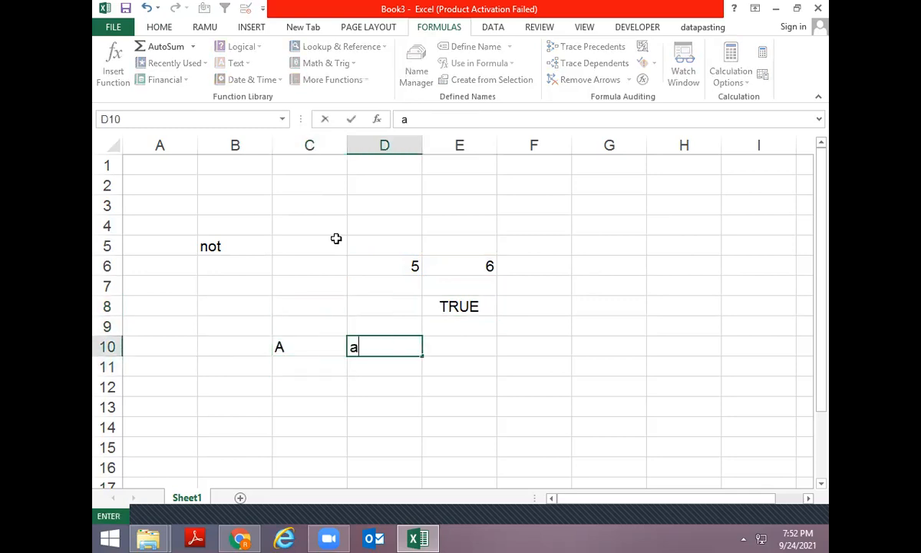
{"action": "key", "text": "Return"}
- Enter the formula =C10=D10 in C12 to compare the two letters, and reselect the cell
{"action": "key", "text": "Left"}
{"action": "key", "text": "Down"}
{"action": "key", "text": "Up"}
{"action": "key", "text": "Down"}
{"action": "type", "text": "="}
{"action": "key", "text": "Up"}
{"action": "key", "text": "Up"}
{"action": "type", "text": "="}
{"action": "key", "text": "Up"}
{"action": "key", "text": "Up"}
{"action": "key", "text": "Right"}
{"action": "key", "text": "Return"}
{"action": "key", "text": "Up"}
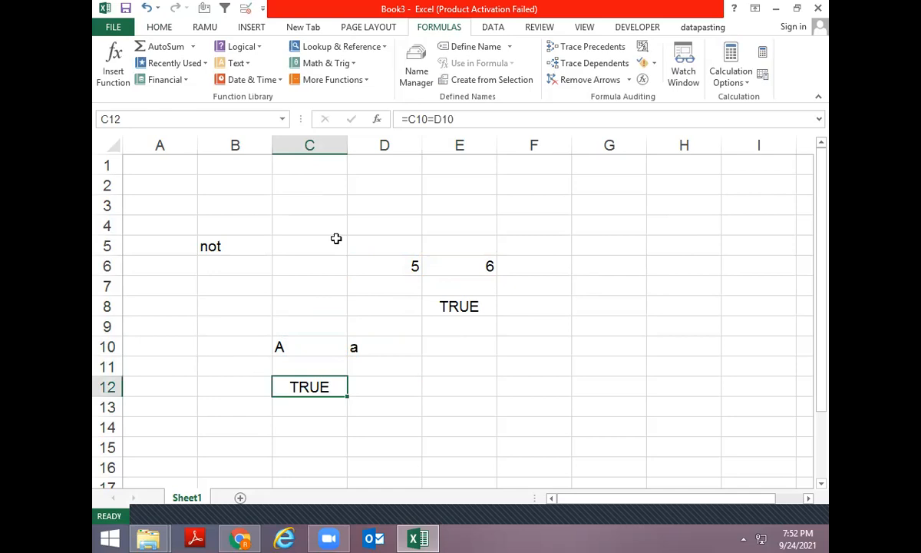
- Change the comparison in C12 to =NOT(C10=D10)
{"action": "key", "text": "F2"}
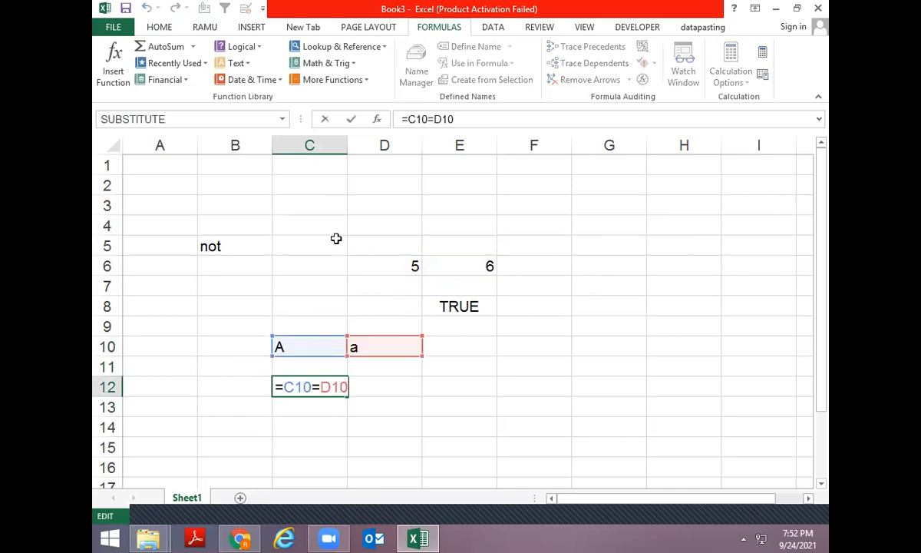
{"action": "key", "text": "Home"}
{"action": "key", "text": "Right"}
{"action": "type", "text": "NOT("}
{"action": "key", "text": "Return"}
{"action": "key", "text": "Up"}
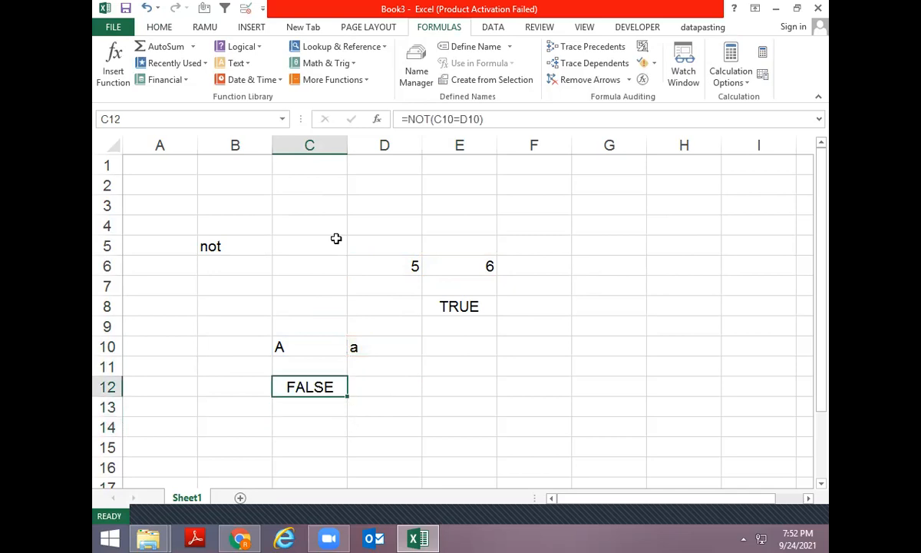
{"action": "key", "text": "Down"}
{"action": "key", "text": "Down"}
{"action": "key", "text": "Down"}
{"action": "key", "text": "Down"}
{"action": "key", "text": "Down"}
{"action": "key", "text": "Down"}
{"action": "key", "text": "Down"}
{"action": "key", "text": "Down"}
{"action": "key", "text": "Down"}
{"action": "key", "text": "Down"}
{"action": "key", "text": "Down"}
{"action": "key", "text": "Down"}
{"action": "key", "text": "Down"}
{"action": "key", "text": "Down"}
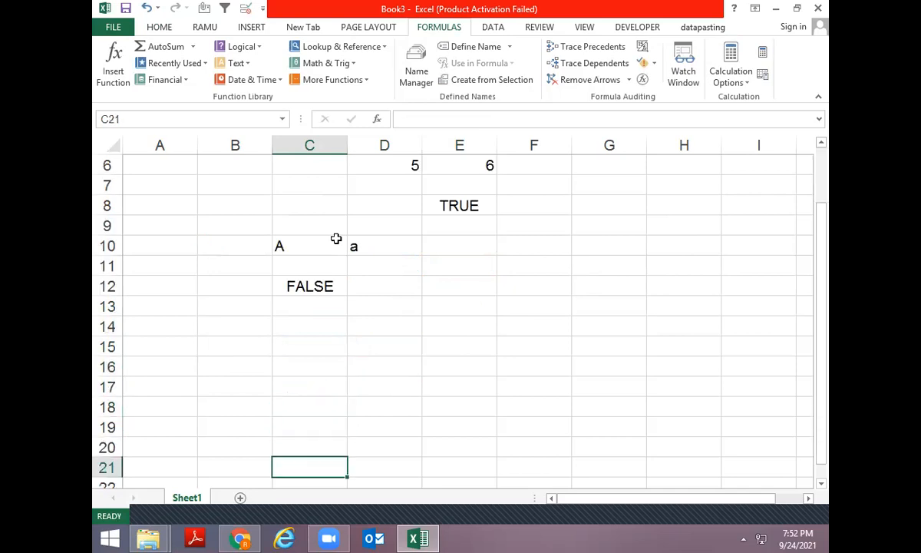
{"action": "key", "text": "ctrl+Up"}
{"action": "key", "text": "Down"}
{"action": "key", "text": "Down"}
{"action": "key", "text": "Down"}
{"action": "type", "text": "=IFERROR("}
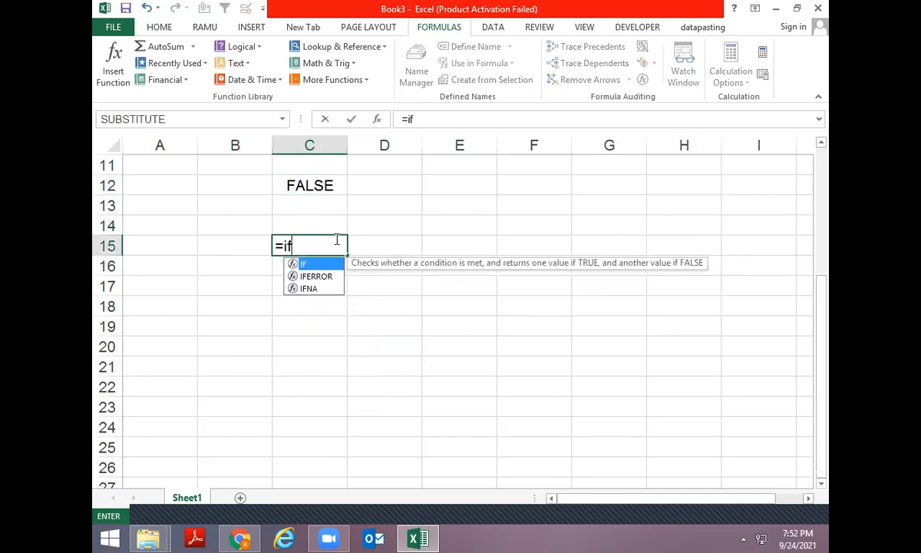
{"action": "key", "text": "Escape"}
- Enter the headings a and b in B15:C15, with 3 and 4 beneath them in B16:C16
{"action": "key", "text": "Left"}
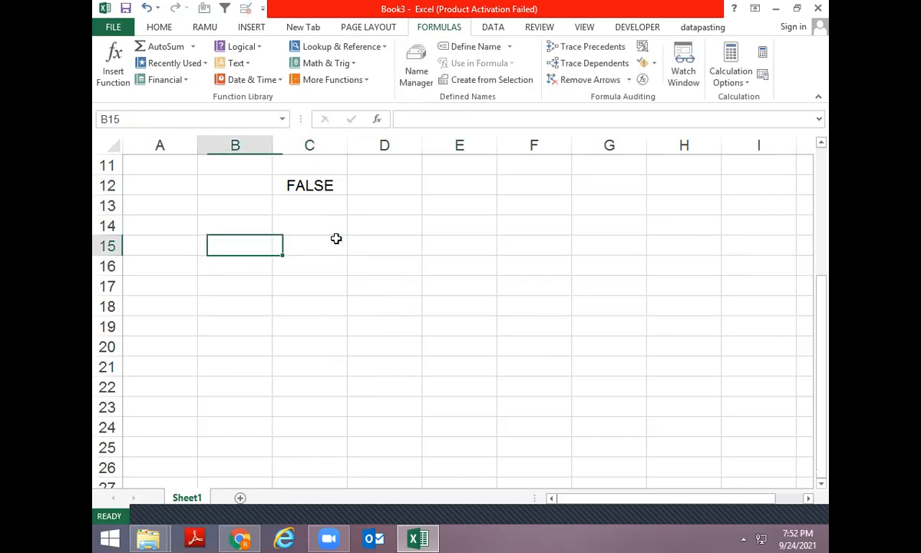
{"action": "type", "text": "a"}
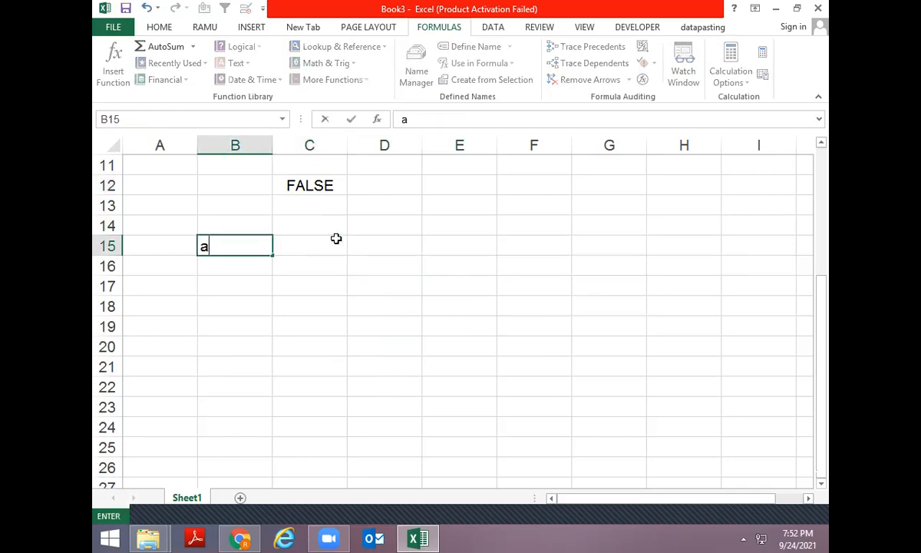
{"action": "key", "text": "Tab"}
{"action": "type", "text": "b"}
{"action": "key", "text": "Down"}
{"action": "key", "text": "Left"}
{"action": "type", "text": "3"}
{"action": "key", "text": "Tab"}
{"action": "type", "text": "4"}
{"action": "key", "text": "Return"}
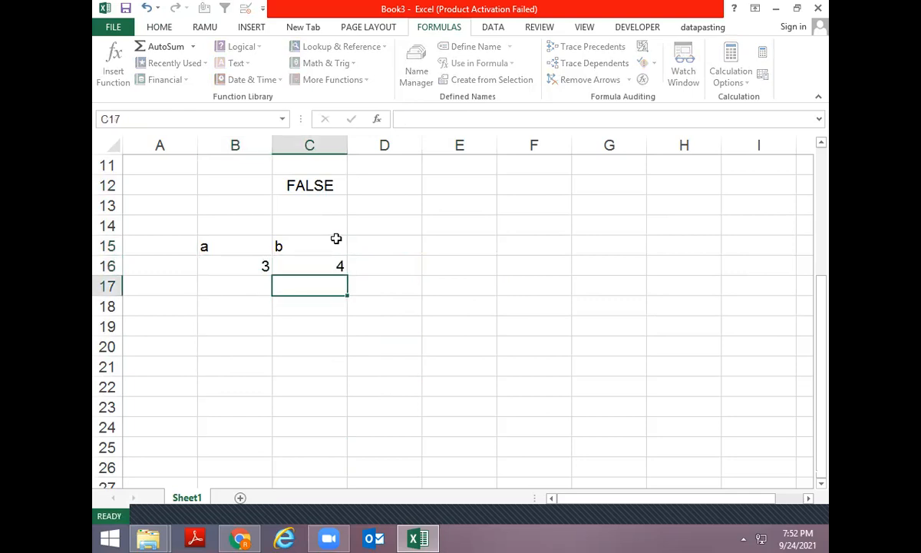
- Fill the sample rows with 2 and 8 in row 17, 7 and a in row 18, and q in B19
{"action": "key", "text": "Left"}
{"action": "type", "text": "3"}
{"action": "key", "text": "Return"}
{"action": "key", "text": "Up"}
{"action": "key", "text": "Right"}
{"action": "type", "text": "8"}
{"action": "key", "text": "ctrl+Return"}
{"action": "key", "text": "Left"}
{"action": "type", "text": "2"}
{"action": "key", "text": "Return"}
{"action": "type", "text": "7"}
{"action": "key", "text": "Tab"}
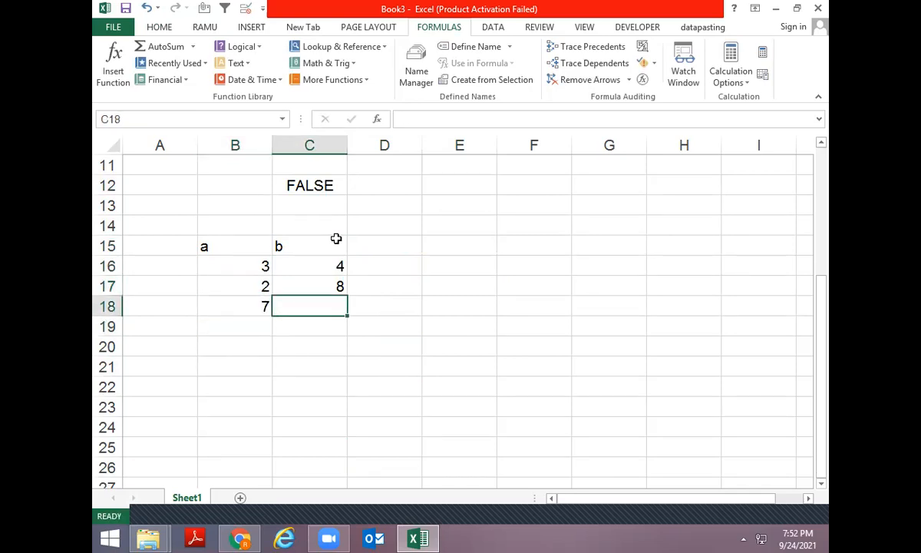
{"action": "type", "text": "a"}
{"action": "key", "text": "Return"}
{"action": "type", "text": "q"}
{"action": "key", "text": "Tab"}
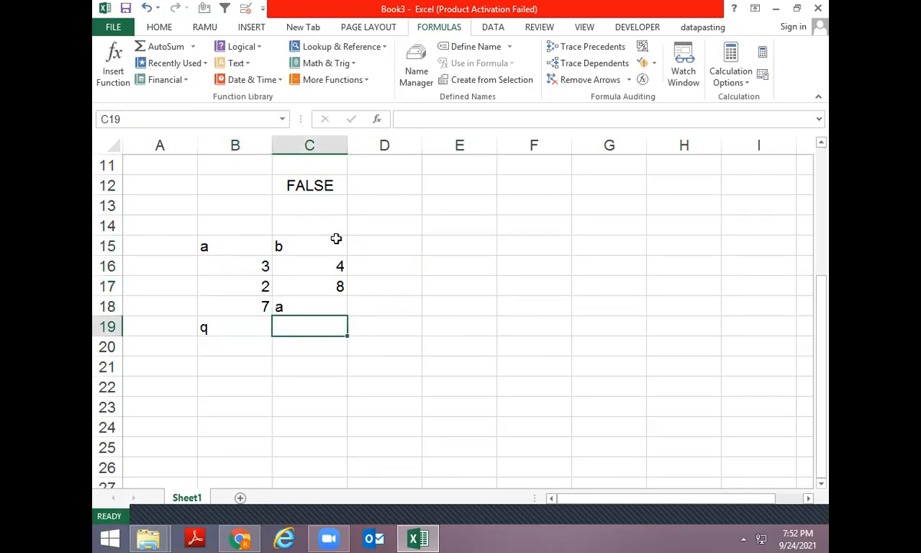
- Enter s and 3 in row 20, 4 in B21, and t in both B22 and C22, leaving C21 blank
{"action": "key", "text": "Down"}
{"action": "key", "text": "Left"}
{"action": "type", "text": "s"}
{"action": "key", "text": "Tab"}
{"action": "type", "text": "3"}
{"action": "key", "text": "Return"}
{"action": "key", "text": "Left"}
{"action": "type", "text": "4"}
{"action": "key", "text": "Tab"}
{"action": "key", "text": "Return"}
{"action": "type", "text": "t"}
{"action": "key", "text": "Tab"}
{"action": "type", "text": "t"}
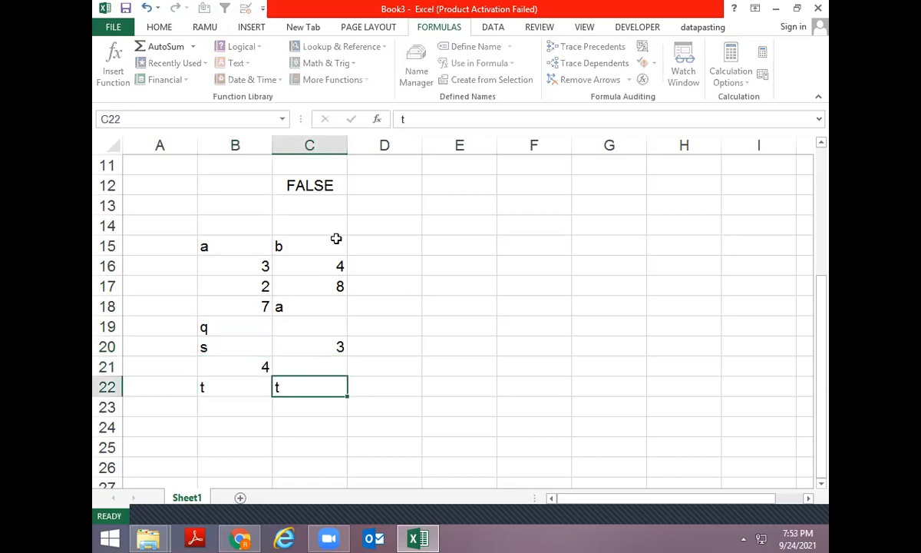
- Enter the formula =B16+C16 in D16 to add the first row's values
{"action": "key", "text": "Up"}
{"action": "key", "text": "Up"}
{"action": "key", "text": "Up"}
{"action": "key", "text": "Up"}
{"action": "key", "text": "Up"}
{"action": "key", "text": "Up"}
{"action": "key", "text": "Right"}
{"action": "type", "text": "="}
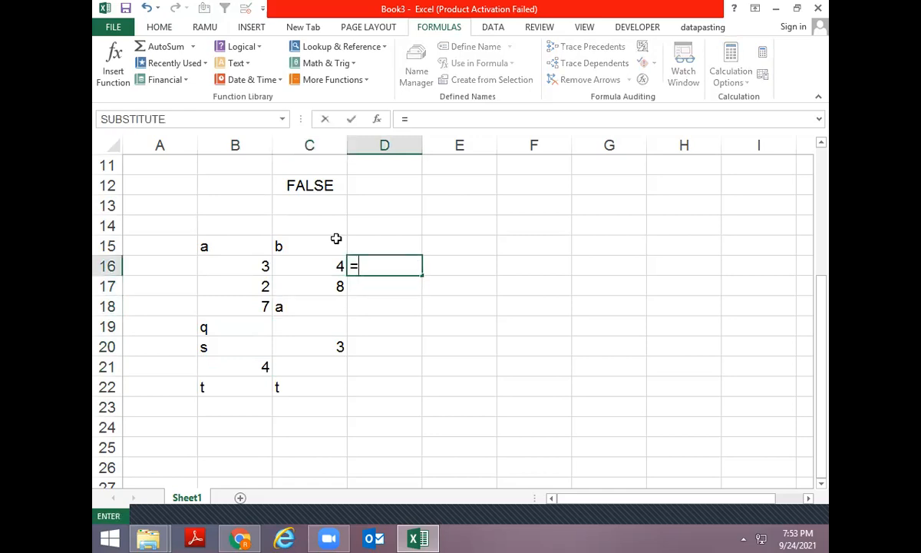
{"action": "key", "text": "Left"}
{"action": "key", "text": "Left"}
{"action": "type", "text": "+"}
{"action": "key", "text": "Left"}
{"action": "key", "text": "Return"}
- Copy the addition formula from D16 down through D22
{"action": "key", "text": "ctrl+d"}
{"action": "key", "text": "Down"}
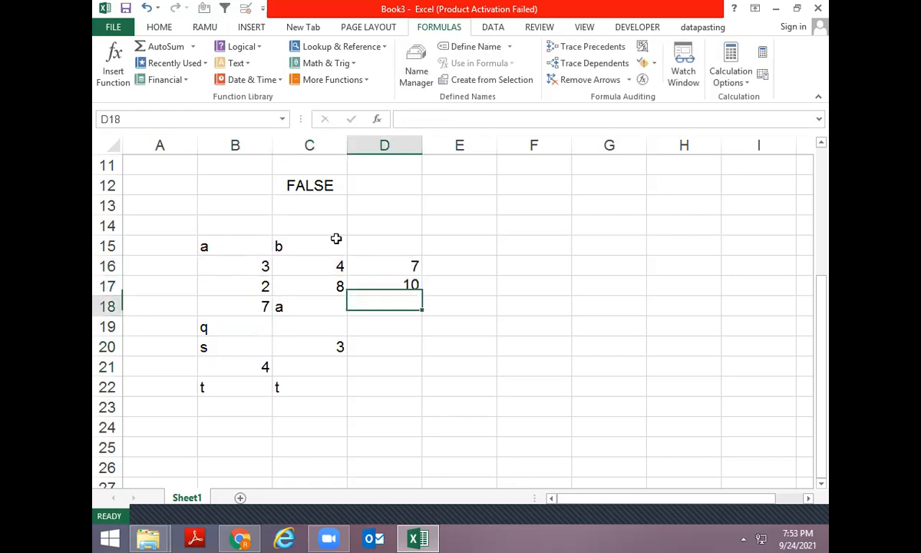
{"action": "key", "text": "ctrl+d"}
{"action": "key", "text": "Down"}
{"action": "key", "text": "ctrl+d"}
{"action": "key", "text": "Down"}
{"action": "key", "text": "ctrl+d"}
{"action": "key", "text": "Down"}
{"action": "key", "text": "ctrl+d"}
{"action": "key", "text": "Down"}
{"action": "key", "text": "ctrl+d"}
- Examine row 18's result in D18 together with its source values in B18 and C18
{"action": "key", "text": "Up"}
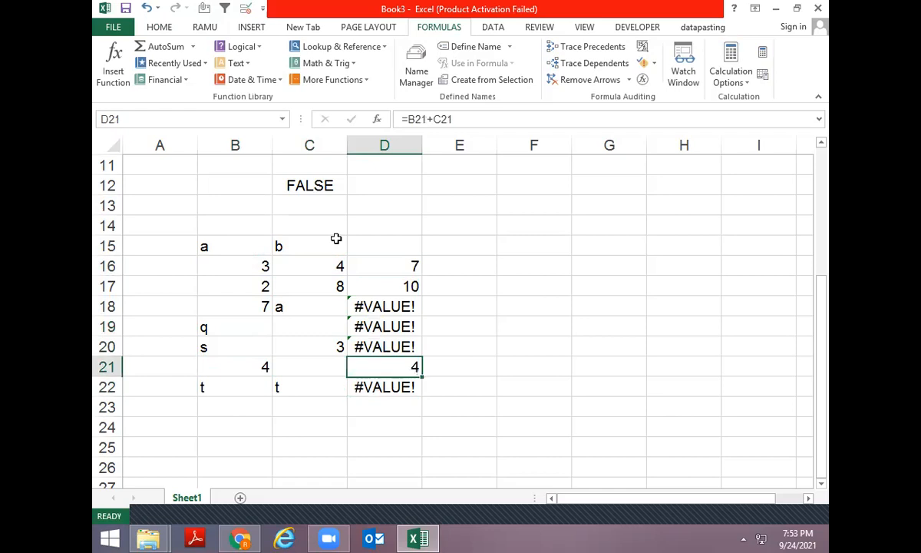
{"action": "key", "text": "Up"}
{"action": "key", "text": "Up"}
{"action": "key", "text": "Up"}
{"action": "key", "text": "Left"}
{"action": "key", "text": "Left"}
{"action": "key", "text": "Right"}
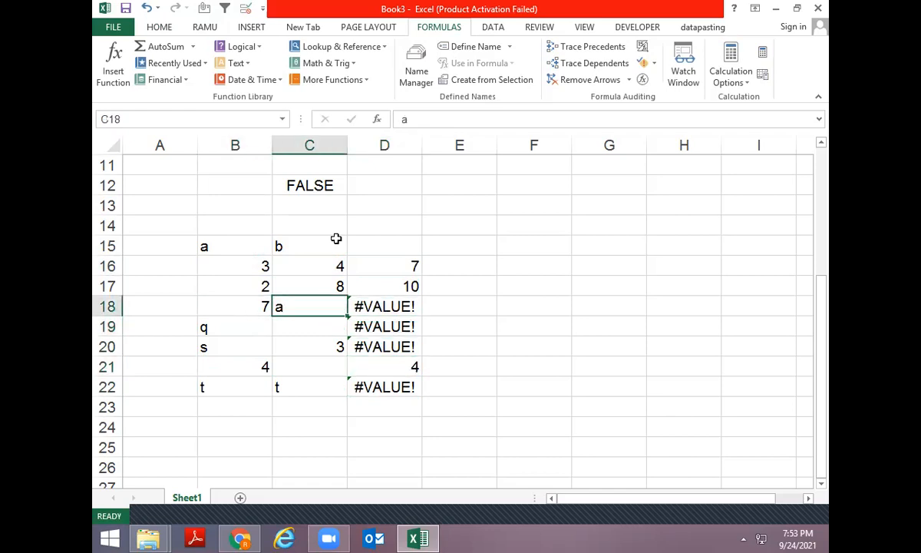
{"action": "key", "text": "Right"}
- Wrap the addition formula in D16 with error handling so it reads =IFERROR(B16+C16,"issue")
{"action": "key", "text": "Up"}
{"action": "key", "text": "Up"}
{"action": "key", "text": "Down"}
{"action": "key", "text": "Up"}
{"action": "key", "text": "F2"}
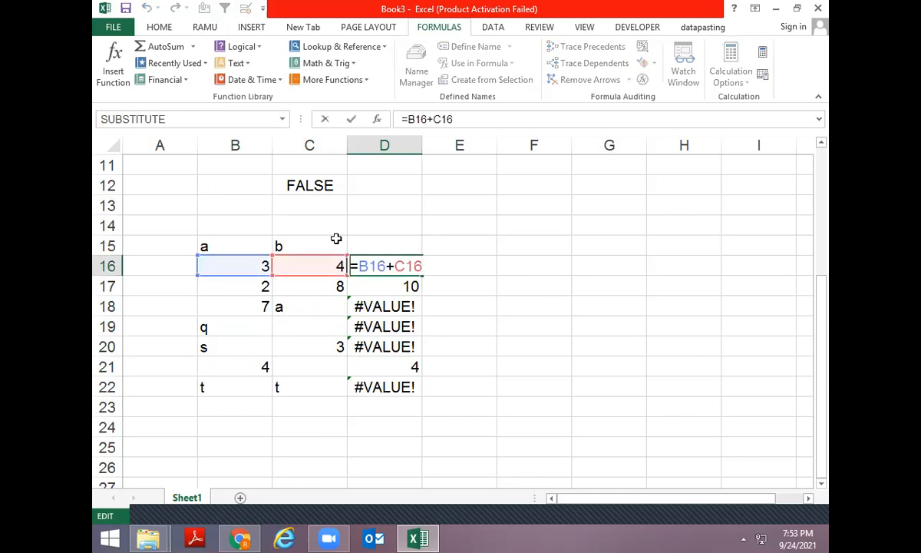
{"action": "type", "text": "if"}
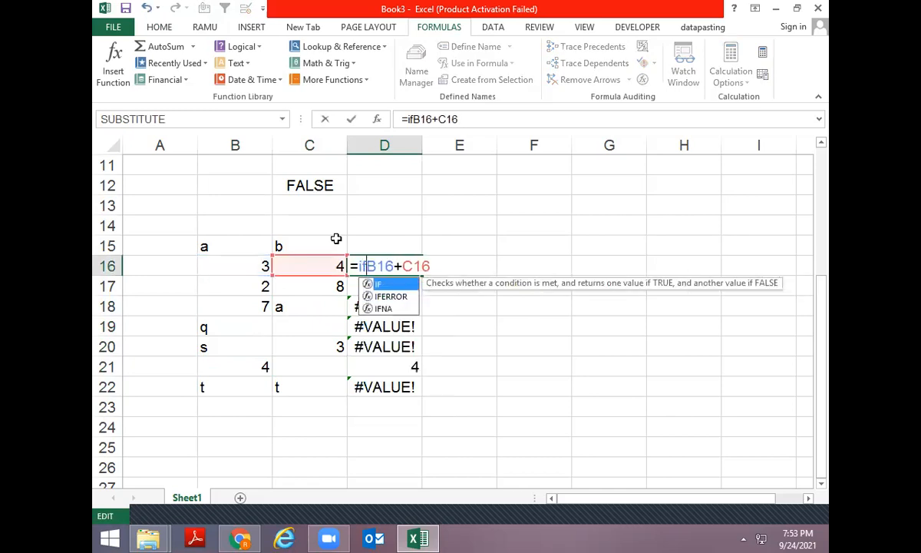
{"action": "key", "text": "Down"}
{"action": "key", "text": "Down"}
{"action": "key", "text": "Up"}
{"action": "key", "text": "Tab"}
{"action": "key", "text": "shift+Right"}
{"action": "key", "text": "shift+Right"}
{"action": "key", "text": "shift+Right"}
{"action": "key", "text": "shift+Right"}
{"action": "key", "text": "shift+Right"}
{"action": "key", "text": "shift+Right"}
{"action": "key", "text": "shift+Right"}
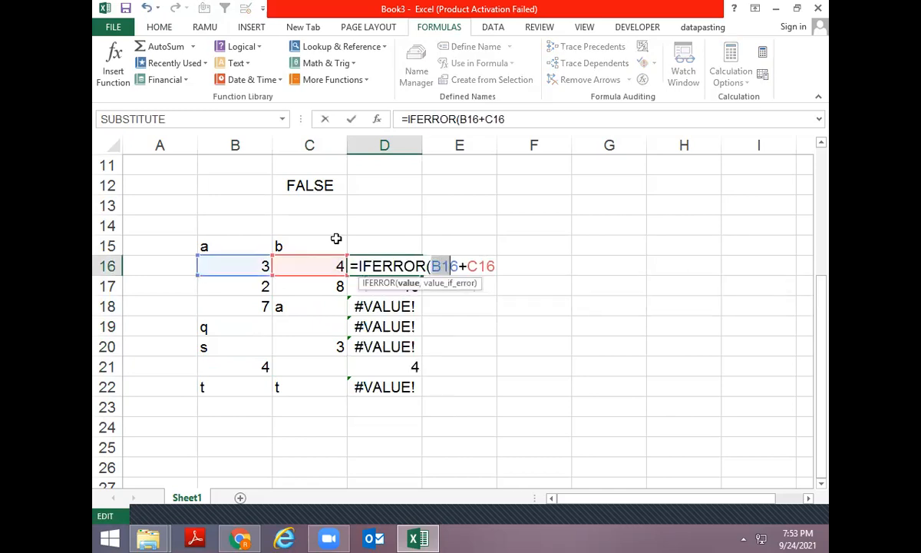
{"action": "key", "text": "Right"}
{"action": "type", "text": ","}
{"action": "type", "text": "i"}
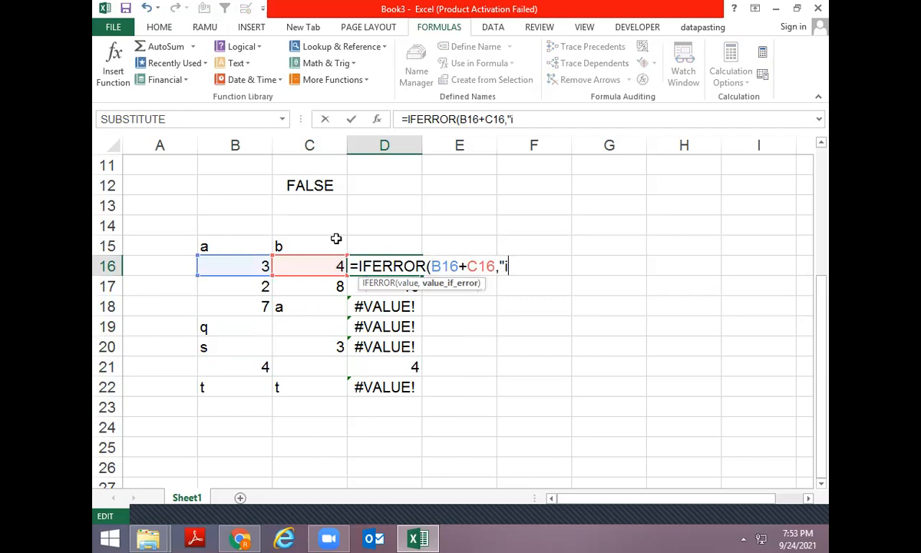
{"action": "type", "text": "ssue\""}
{"action": "key", "text": "Return"}
- Copy the IFERROR formula from D16 down through D22
{"action": "key", "text": "Up"}
{"action": "key", "text": "ctrl+shift+Down"}
{"action": "key", "text": "ctrl+d"}
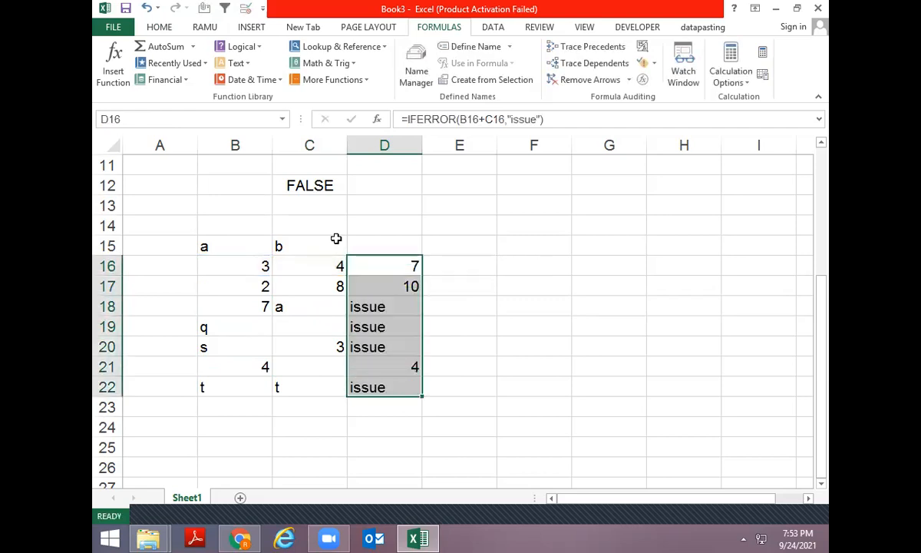
- Examine the value argument B16+C16 inside the IFERROR formula in D16
{"action": "key", "text": "ctrl+shift+Up"}
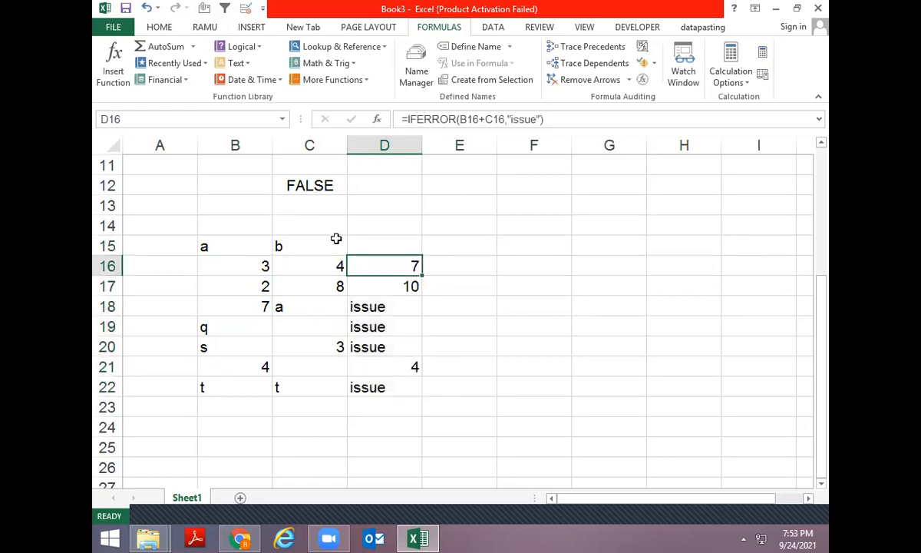
{"action": "key", "text": "F2"}
{"action": "key", "text": "Left"}
{"action": "key", "text": "Left"}
{"action": "key", "text": "Left"}
{"action": "key", "text": "Left"}
{"action": "key", "text": "Left"}
{"action": "key", "text": "Left"}
{"action": "key", "text": "Left"}
{"action": "key", "text": "Left"}
{"action": "key", "text": "Left"}
{"action": "key", "text": "Left"}
{"action": "key", "text": "Left"}
{"action": "key", "text": "Left"}
{"action": "key", "text": "Left"}
{"action": "key", "text": "Left"}
{"action": "key", "text": "Left"}
{"action": "key", "text": "Left"}
{"action": "key", "text": "Left"}
{"action": "key", "text": "Left"}
{"action": "key", "text": "Left"}
{"action": "key", "text": "Left"}
{"action": "key", "text": "Right"}
{"action": "key", "text": "shift+Right"}
{"action": "key", "text": "shift+Right"}
{"action": "key", "text": "shift+Right"}
{"action": "key", "text": "shift+Right"}
{"action": "key", "text": "shift+Right"}
{"action": "key", "text": "shift+Right"}
{"action": "key", "text": "shift+Right"}
{"action": "key", "text": "shift+Right"}
{"action": "key", "text": "shift+Right"}
{"action": "key", "text": "shift+Right"}
{"action": "key", "text": "shift+Right"}
{"action": "key", "text": "Left"}
{"action": "key", "text": "Left"}
{"action": "key", "text": "Left"}
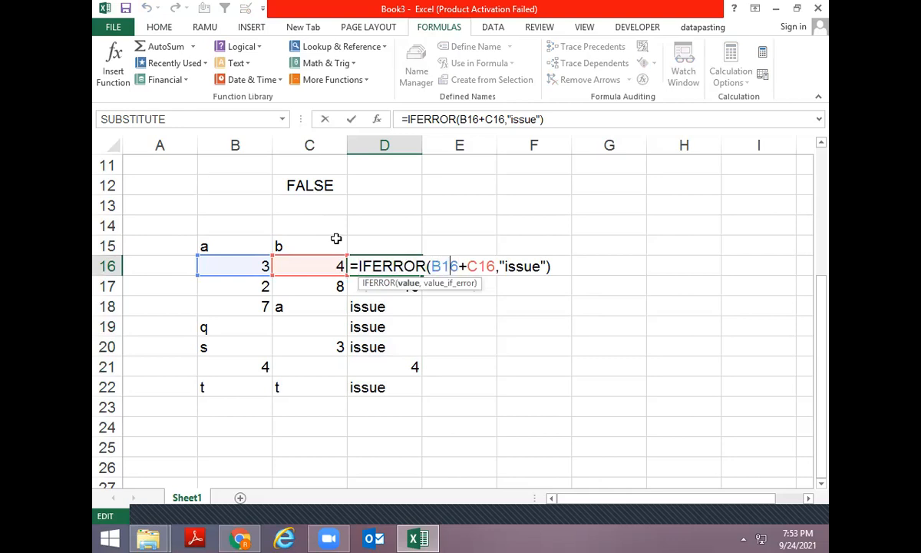
{"action": "key", "text": "shift+Right"}
{"action": "key", "text": "shift+Right"}
{"action": "key", "text": "shift+Right"}
{"action": "key", "text": "shift+Right"}
{"action": "key", "text": "shift+Right"}
{"action": "key", "text": "shift+Right"}
{"action": "key", "text": "shift+Right"}
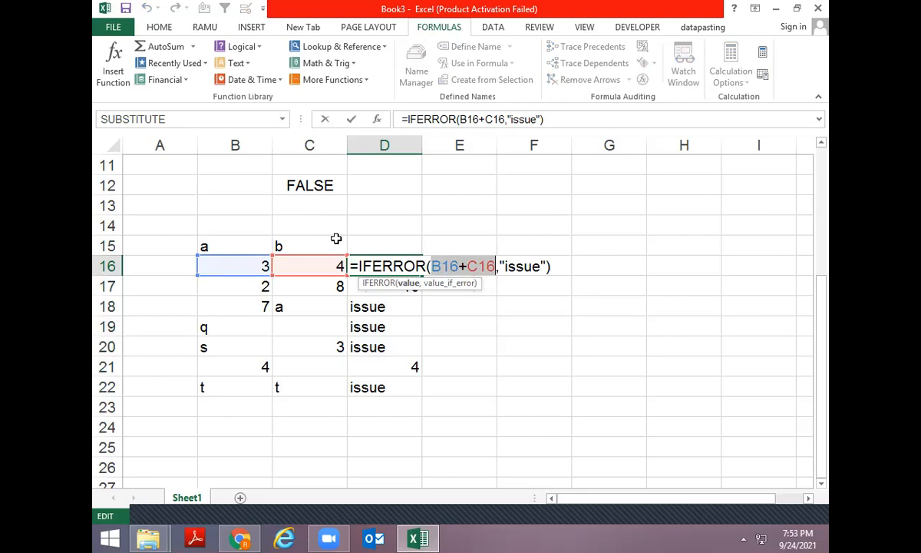
- Examine the value_if_error argument "issue" in D16's formula and leave the formula as it was
{"action": "key", "text": "Right"}
{"action": "key", "text": "Right"}
{"action": "key", "text": "shift+Right"}
{"action": "key", "text": "shift+Right"}
{"action": "key", "text": "shift+Right"}
{"action": "key", "text": "shift+Right"}
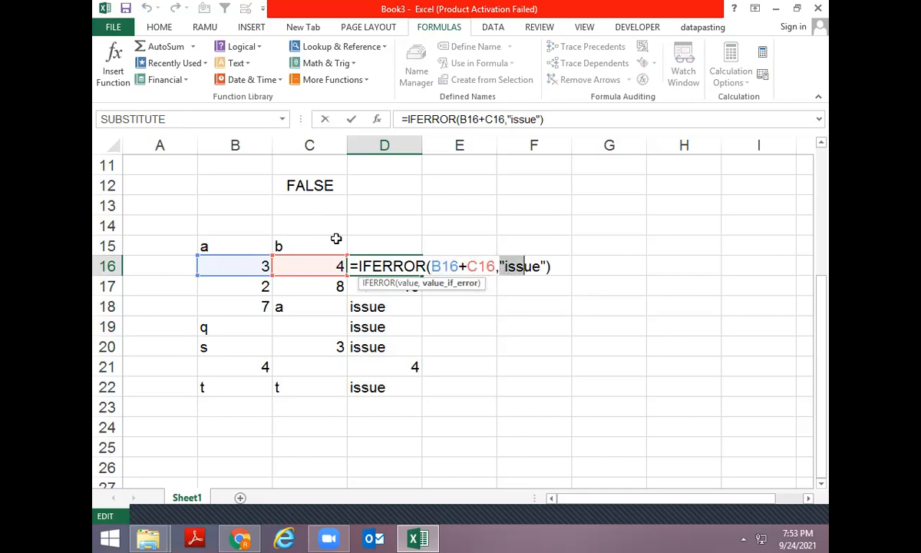
{"action": "key", "text": "shift+Right"}
{"action": "key", "text": "shift+Right"}
{"action": "key", "text": "shift+Right"}
{"action": "key", "text": "Escape"}
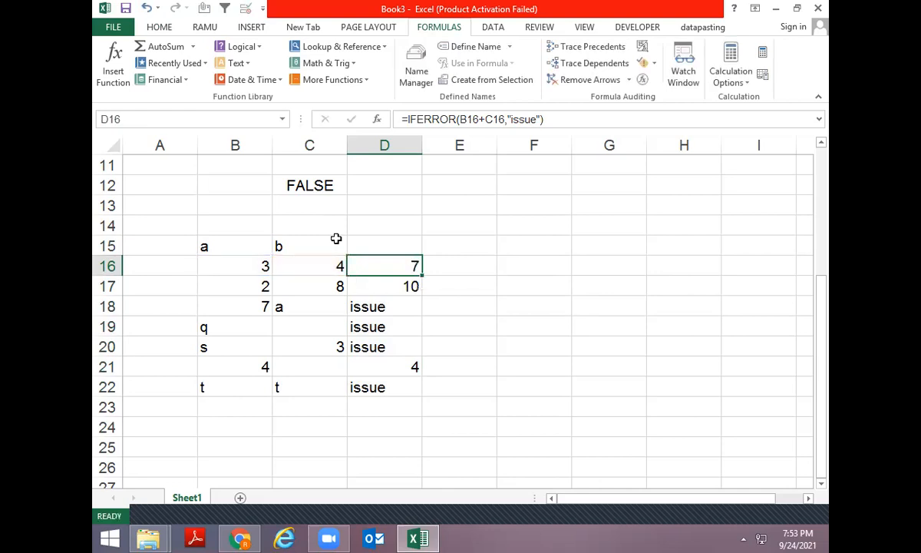
- Replace the number in B16 with the text x to test the IFERROR formula
{"action": "key", "text": "Left"}
{"action": "key", "text": "Left"}
{"action": "type", "text": "x"}
{"action": "key", "text": "Return"}
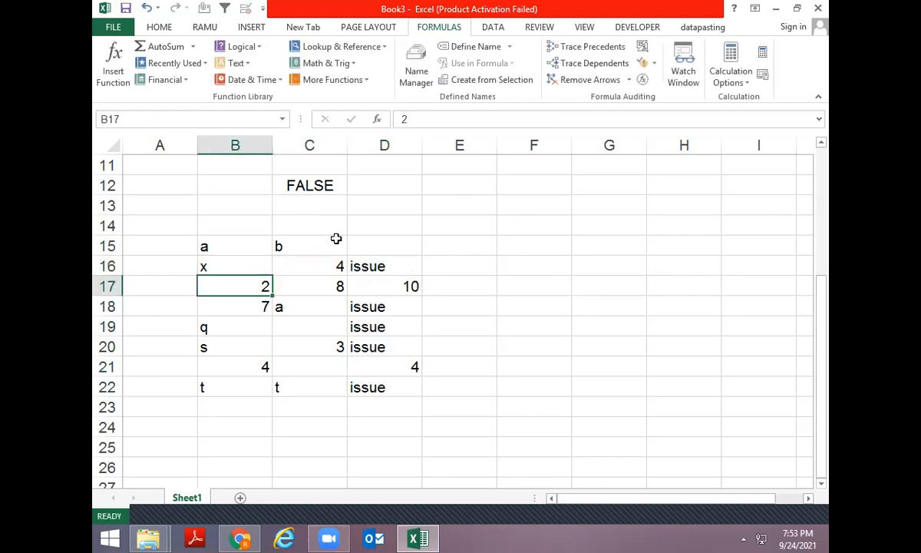
- Set B16 to 12 so that its row adds two numbers again
{"action": "key", "text": "Up"}
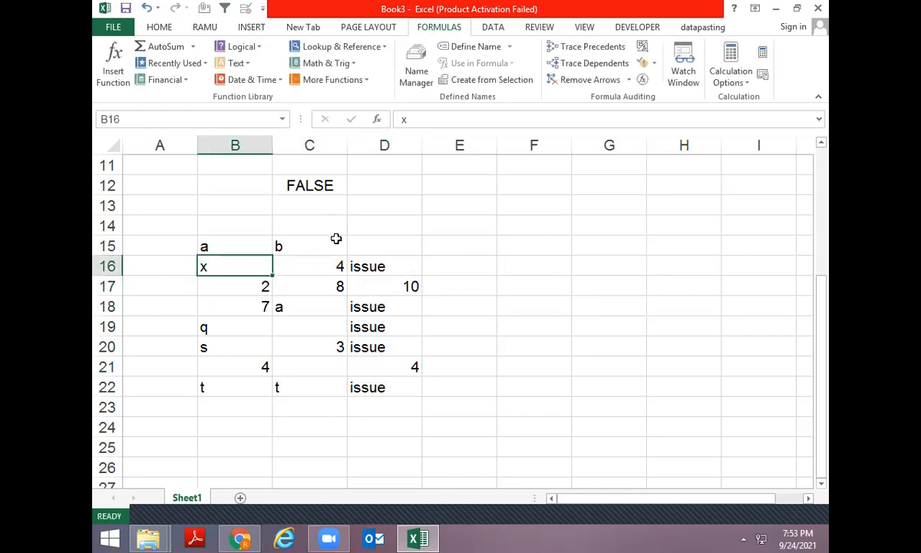
{"action": "type", "text": "12"}
{"action": "key", "text": "Return"}
{"action": "key", "text": "Up"}
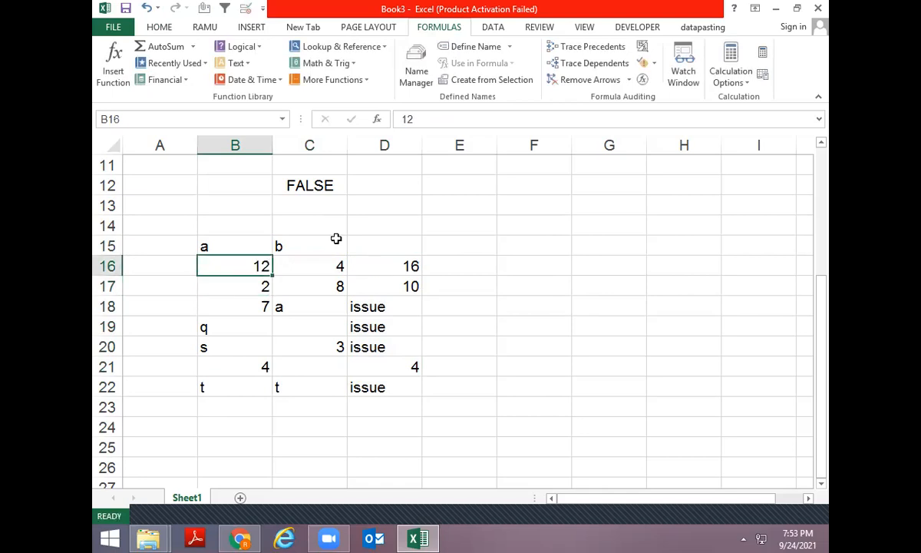
{"action": "scroll", "coordinate": [323, 352], "scroll_direction": "down", "scroll_amount": 3}
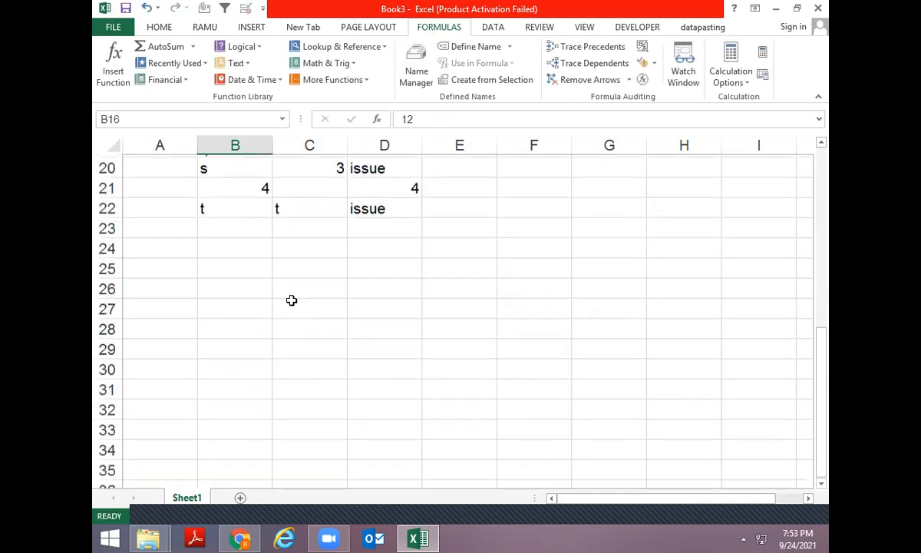
{"action": "left_click", "coordinate": [286, 289]}
{"action": "type", "text": "if"}
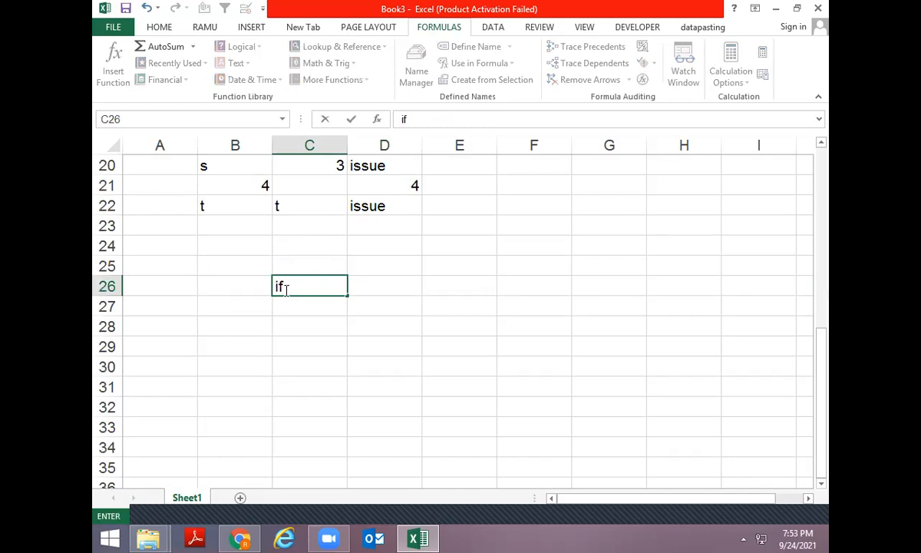
{"action": "key", "text": "Return"}
{"action": "key", "text": "Up"}
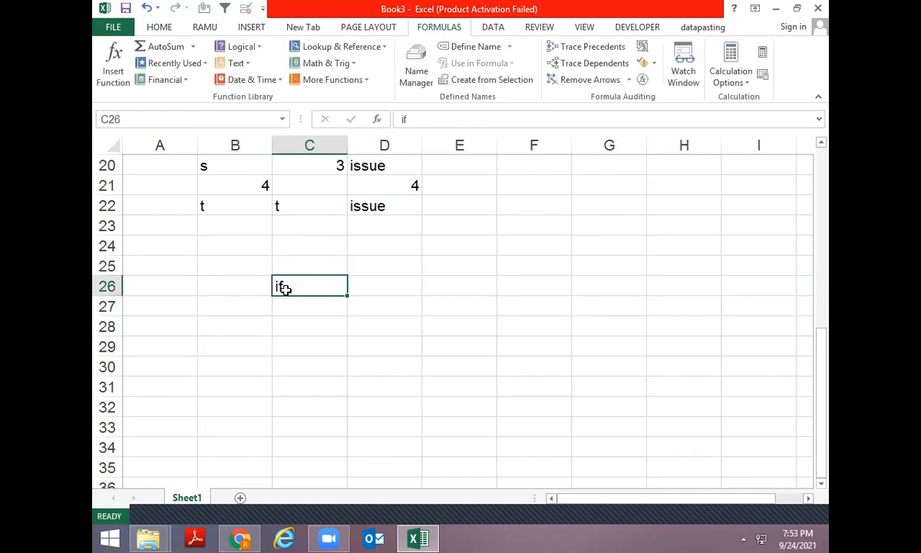
{"action": "key", "text": "Delete"}
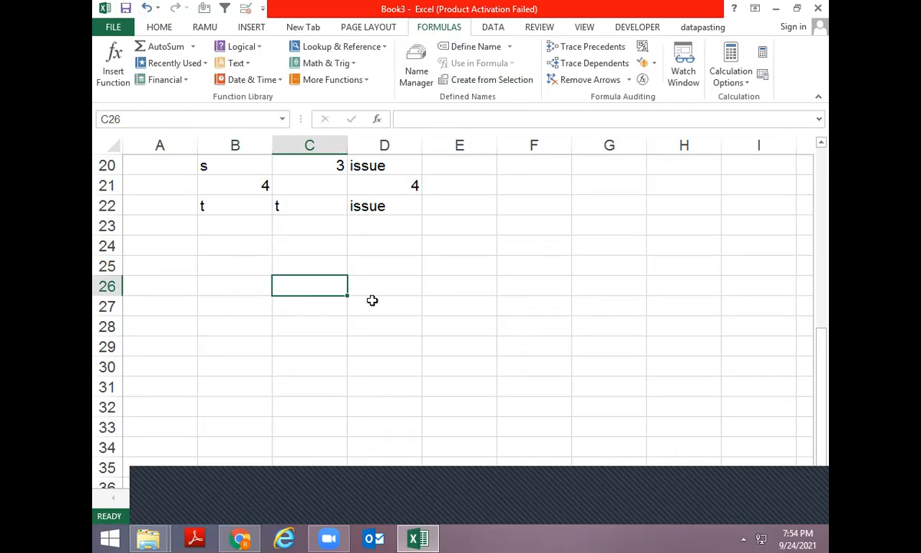
- Enter the letters a in A27 and b in B27 below the error-handling example
{"action": "left_click", "coordinate": [235, 266]}
{"action": "scroll", "coordinate": [413, 324], "scroll_direction": "down", "scroll_amount": 1}
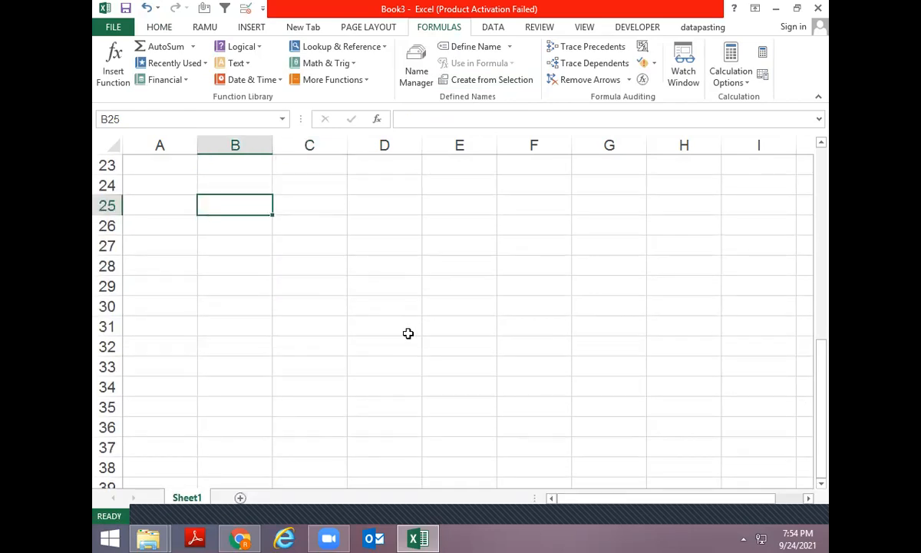
{"action": "left_click", "coordinate": [250, 235]}
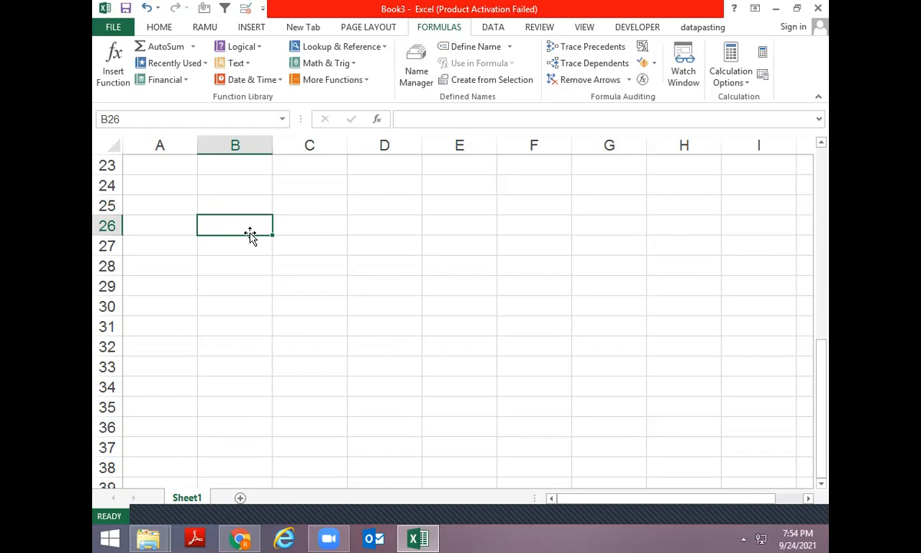
{"action": "key", "text": "Left"}
{"action": "key", "text": "Down"}
{"action": "type", "text": "a"}
{"action": "key", "text": "Tab"}
{"action": "type", "text": "b"}
{"action": "key", "text": "Return"}
{"action": "key", "text": "Left"}
{"action": "key", "text": "Up"}
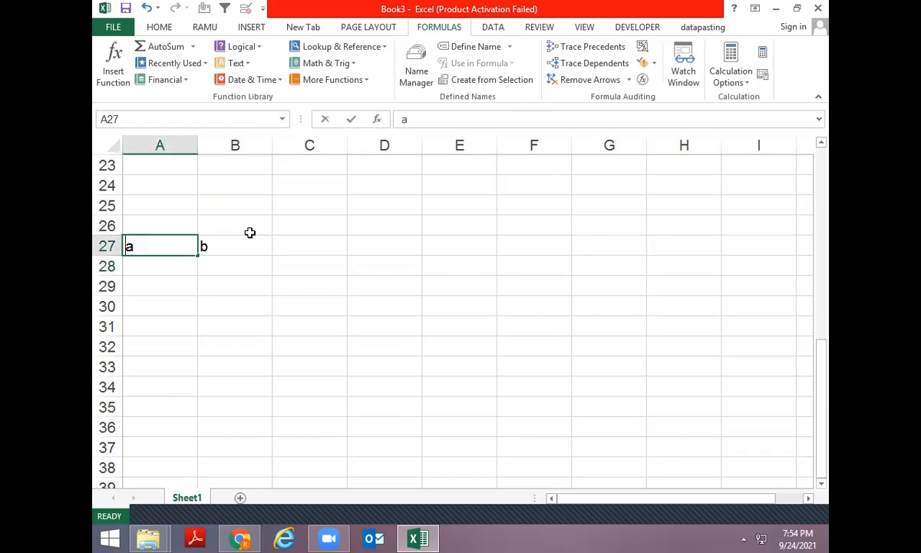
- Enter 16 in A27 and 27 in B27 as sample values to compare
{"action": "type", "text": "16"}
{"action": "key", "text": "Tab"}
{"action": "type", "text": "27"}
{"action": "key", "text": "Left"}
{"action": "key", "text": "Right"}
{"action": "key", "text": "Right"}
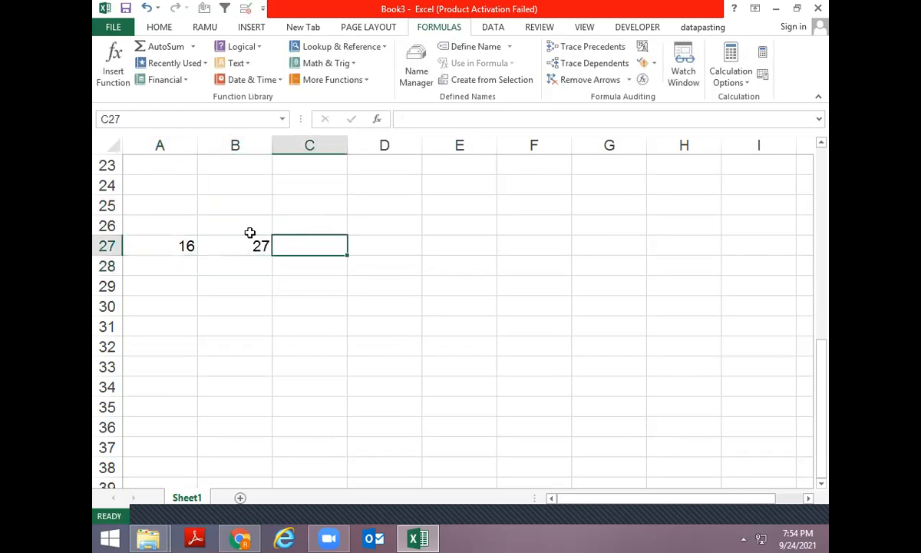
- Enter the comparison formula =A27=B27 in C27 to test whether the two values match
{"action": "type", "text": "=IF("}
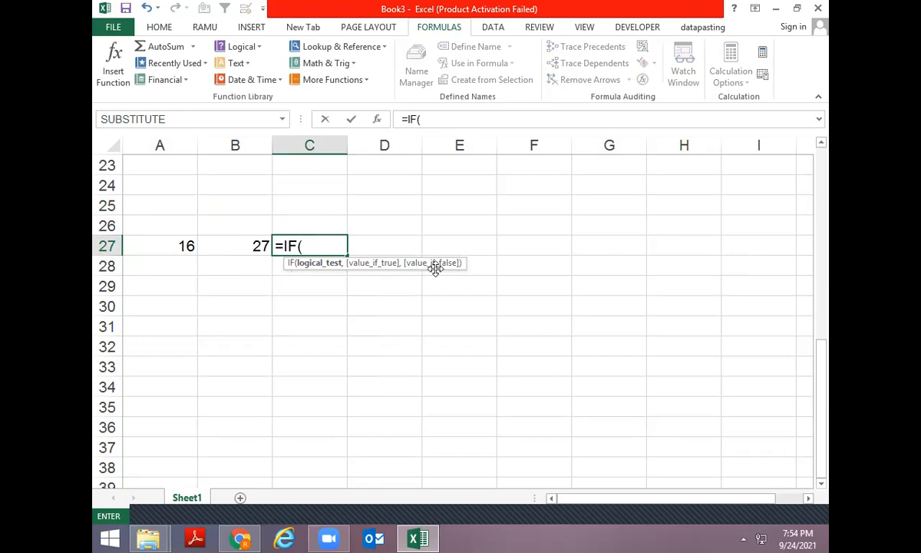
{"action": "key", "text": "Escape"}
{"action": "type", "text": "="}
{"action": "key", "text": "Left"}
{"action": "key", "text": "Left"}
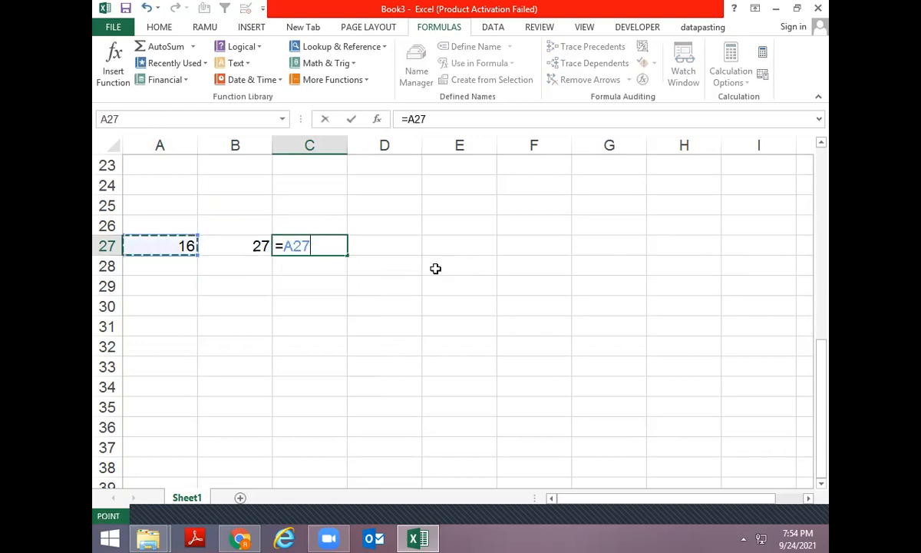
{"action": "type", "text": "="}
{"action": "key", "text": "Left"}
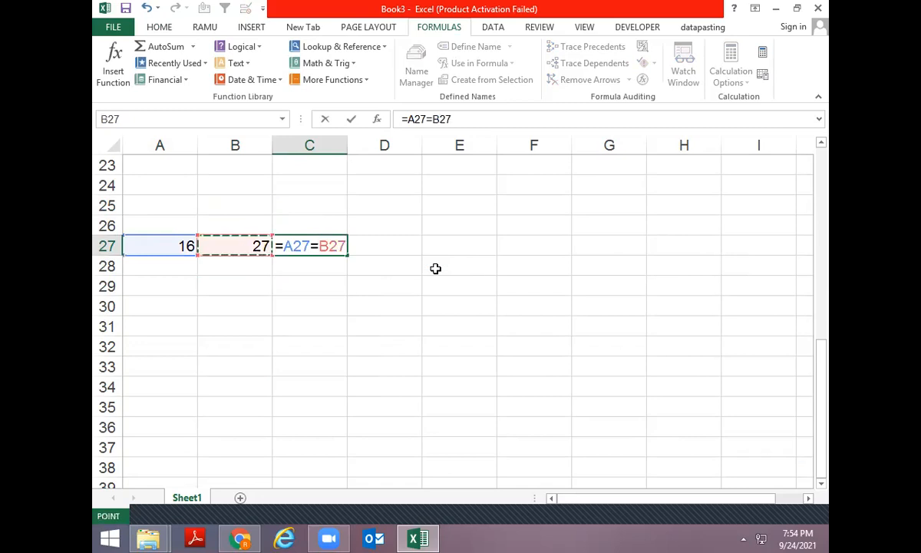
{"action": "key", "text": "Return"}
{"action": "key", "text": "Up"}
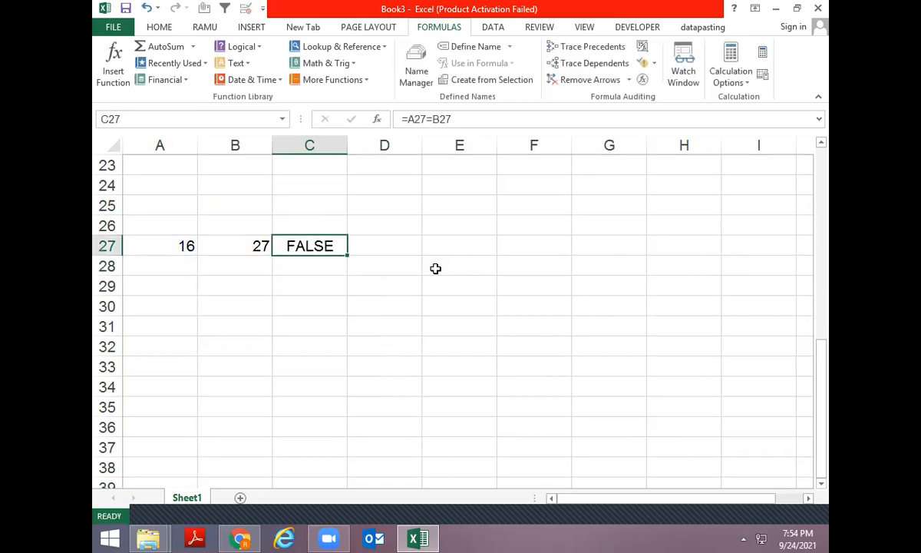
- Start an IF formula in D27 to view its argument syntax, and cancel the entry
{"action": "key", "text": "Down"}
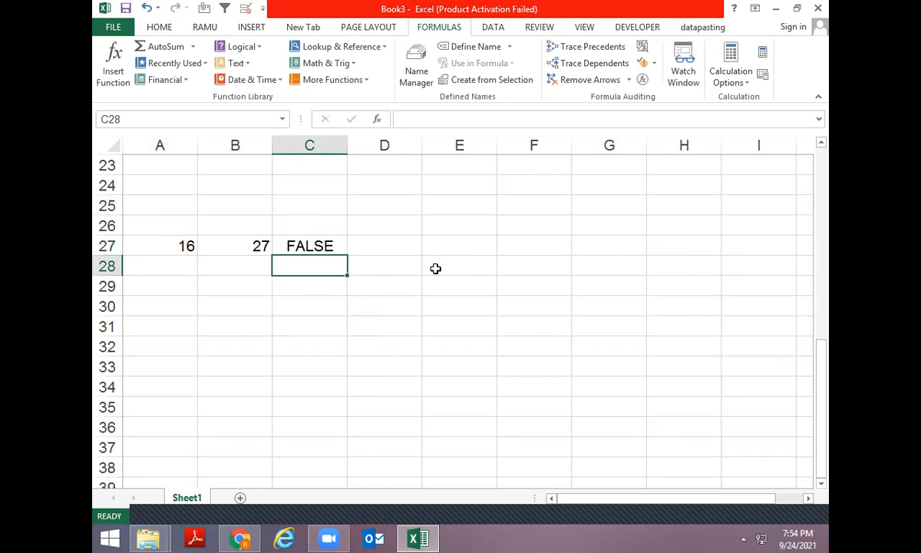
{"action": "key", "text": "Up"}
{"action": "key", "text": "Right"}
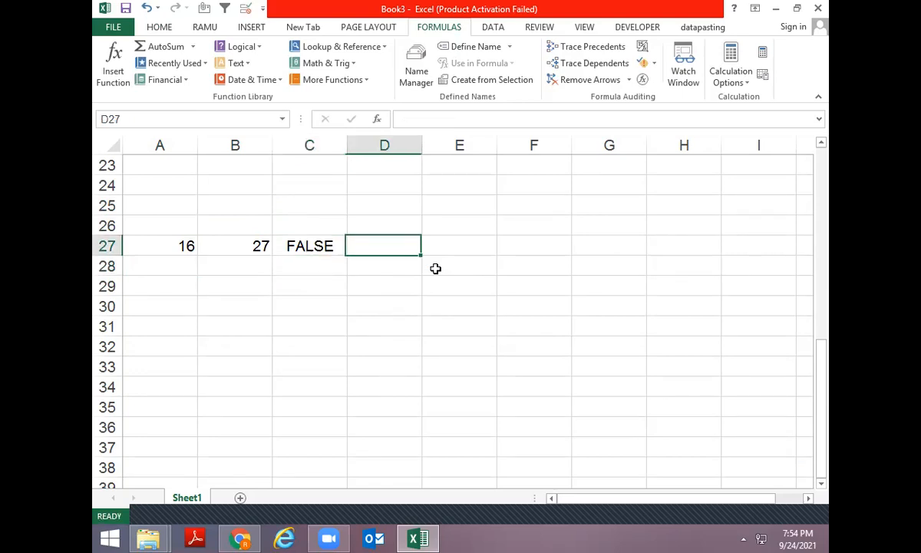
{"action": "type", "text": "=IF("}
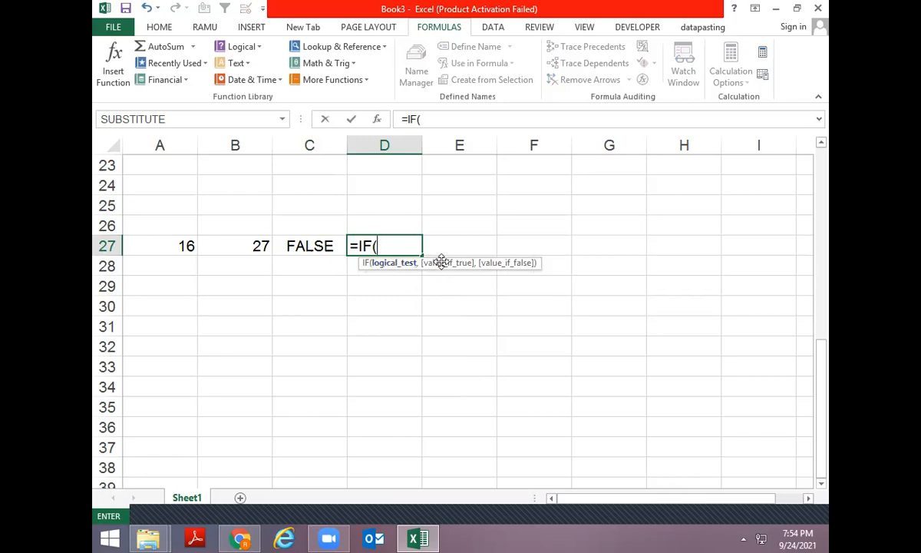
{"action": "key", "text": "Escape"}
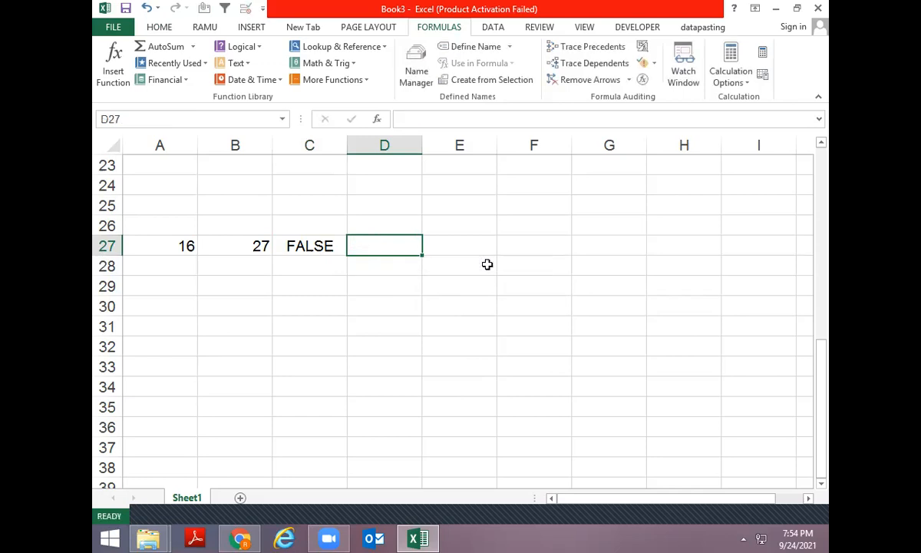
- Try wrapping the comparison in C27 in an IF formula that returns "OK" when true and "NOT OK" when false
{"action": "key", "text": "Left"}
{"action": "key", "text": "F2"}
{"action": "key", "text": "Left"}
{"action": "key", "text": "Left"}
{"action": "key", "text": "Left"}
{"action": "key", "text": "Left"}
{"action": "key", "text": "Left"}
{"action": "key", "text": "Left"}
{"action": "key", "text": "Left"}
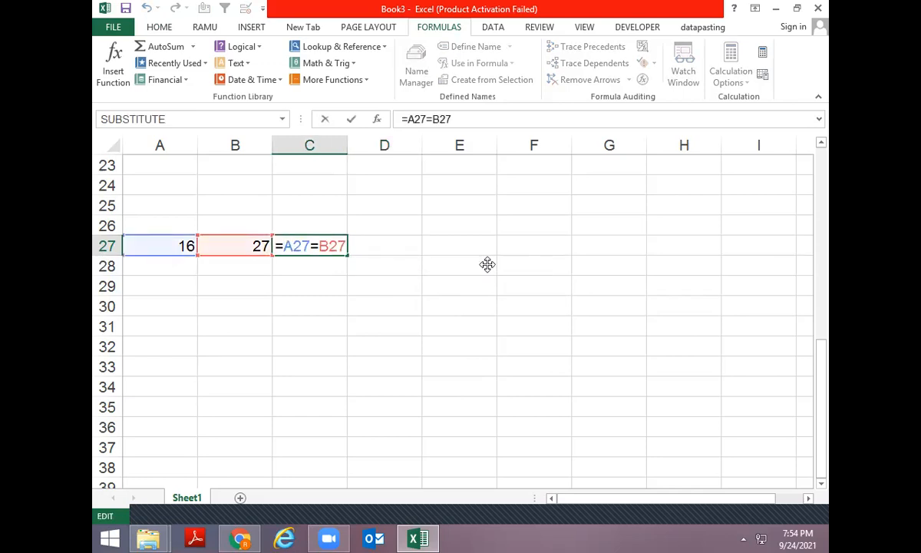
{"action": "type", "text": "IF("}
{"action": "key", "text": "shift+Right"}
{"action": "key", "text": "shift+Right"}
{"action": "key", "text": "shift+Right"}
{"action": "key", "text": "shift+Right"}
{"action": "key", "text": "shift+Right"}
{"action": "key", "text": "shift+Right"}
{"action": "key", "text": "shift+Right"}
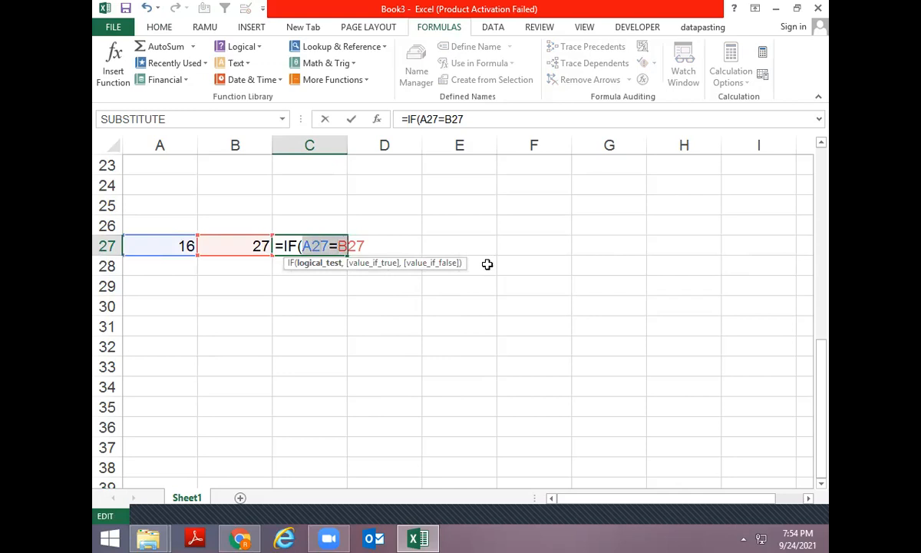
{"action": "key", "text": "Right"}
{"action": "type", "text": ",\"OK\",\"NOT OK"}
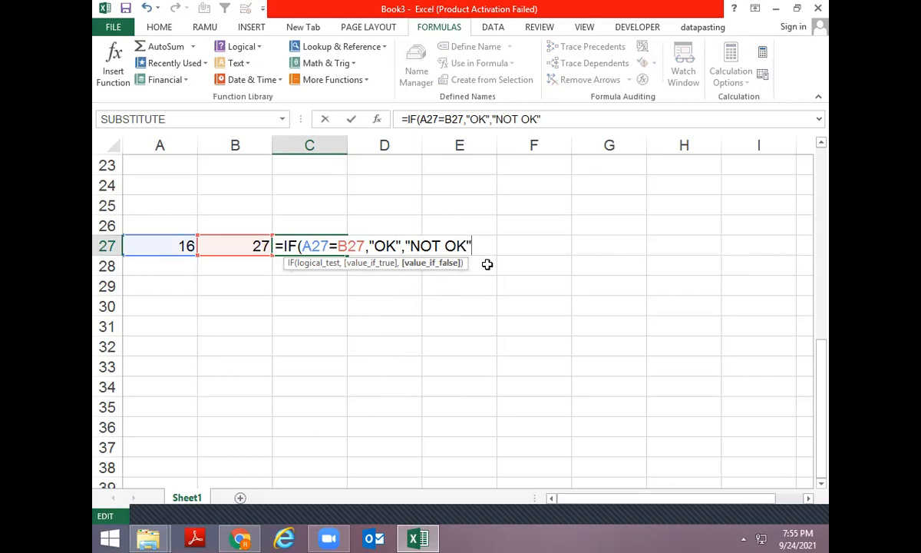
- Examine the logical test, value-if-true and value-if-false arguments of the IF formula in C27, and cancel the edit
{"action": "key", "text": "Left"}
{"action": "key", "text": "Left"}
{"action": "key", "text": "Left"}
{"action": "key", "text": "Left"}
{"action": "key", "text": "Left"}
{"action": "key", "text": "Left"}
{"action": "key", "text": "Left"}
{"action": "key", "text": "Left"}
{"action": "key", "text": "Left"}
{"action": "key", "text": "Left"}
{"action": "key", "text": "Left"}
{"action": "key", "text": "Left"}
{"action": "key", "text": "Left"}
{"action": "key", "text": "Left"}
{"action": "key", "text": "Left"}
{"action": "key", "text": "Left"}
{"action": "key", "text": "Left"}
{"action": "key", "text": "Left"}
{"action": "key", "text": "Left"}
{"action": "key", "text": "Left"}
{"action": "key", "text": "shift+Right"}
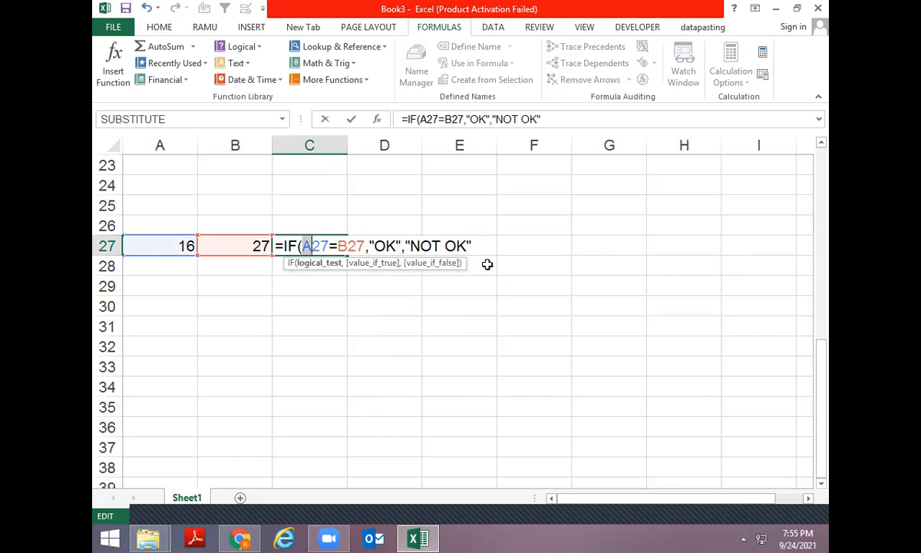
{"action": "key", "text": "shift+Right"}
{"action": "key", "text": "shift+Right"}
{"action": "key", "text": "shift+Right"}
{"action": "key", "text": "shift+Right"}
{"action": "key", "text": "shift+Right"}
{"action": "key", "text": "shift+Right"}
{"action": "key", "text": "Right"}
{"action": "key", "text": "Right"}
{"action": "key", "text": "Right"}
{"action": "key", "text": "Right"}
{"action": "key", "text": "Right"}
{"action": "key", "text": "Right"}
{"action": "key", "text": "Right"}
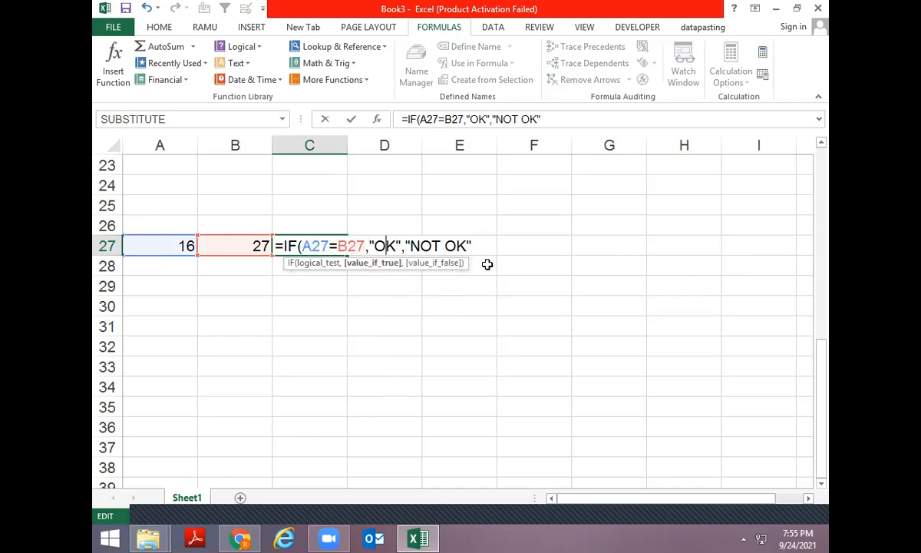
{"action": "key", "text": "shift+Right"}
{"action": "key", "text": "shift+Right"}
{"action": "key", "text": "shift+Right"}
{"action": "key", "text": "shift+Right"}
{"action": "key", "text": "shift+Right"}
{"action": "key", "text": "shift+Right"}
{"action": "key", "text": "shift+Right"}
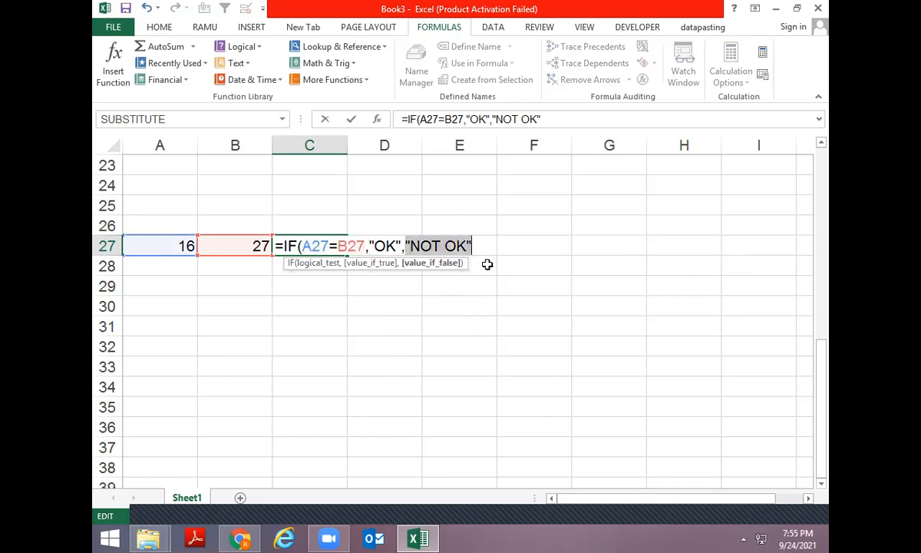
{"action": "key", "text": "Escape"}
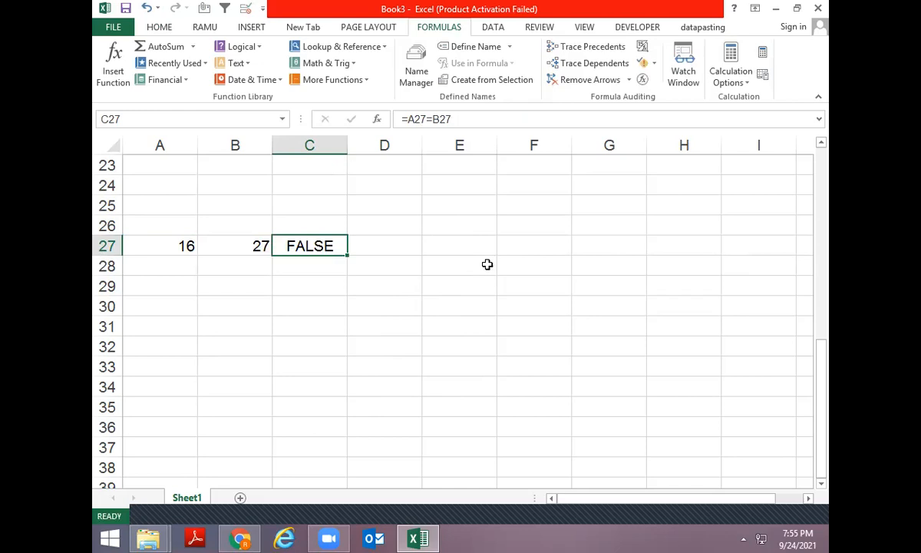
- Change the comparison in C27 to the formula =IF(A27=B27,"OK","not ok")
{"action": "key", "text": "F2"}
{"action": "key", "text": "Home"}
{"action": "key", "text": "Right"}
{"action": "type", "text": "IF("}
{"action": "key", "text": "End"}
{"action": "type", "text": ",\"OK"}
{"action": "type", "text": "\"m"}
{"action": "key", "text": "BackSpace"}
{"action": "type", "text": ",\"not ok"}
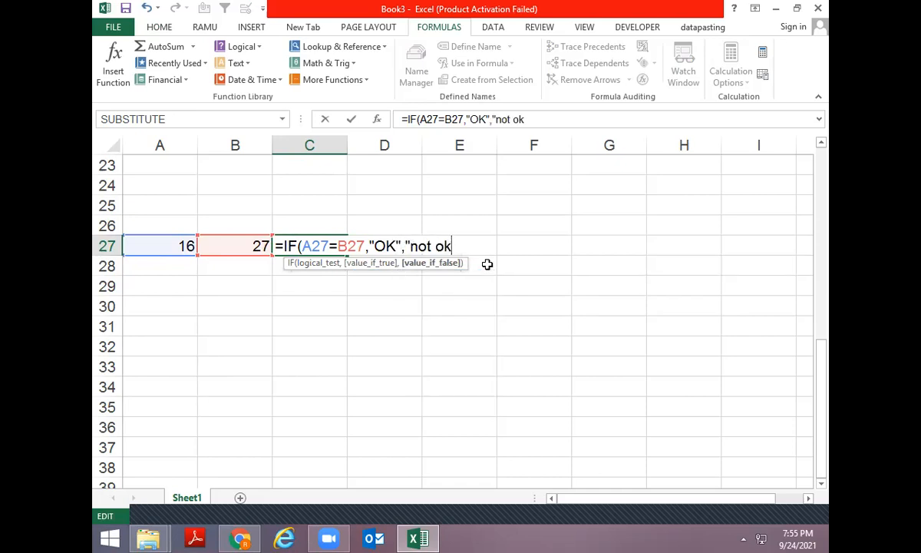
{"action": "key", "text": "Return"}
- Enter 7 in both A28 and B28, and fill the IF formula from C27 down into C28
{"action": "key", "text": "Left"}
{"action": "key", "text": "Left"}
{"action": "type", "text": "7"}
{"action": "key", "text": "Tab"}
{"action": "type", "text": "7"}
{"action": "key", "text": "Return"}
{"action": "key", "text": "Up"}
{"action": "key", "text": "Right"}
{"action": "key", "text": "Right"}
{"action": "key", "text": "ctrl+d"}
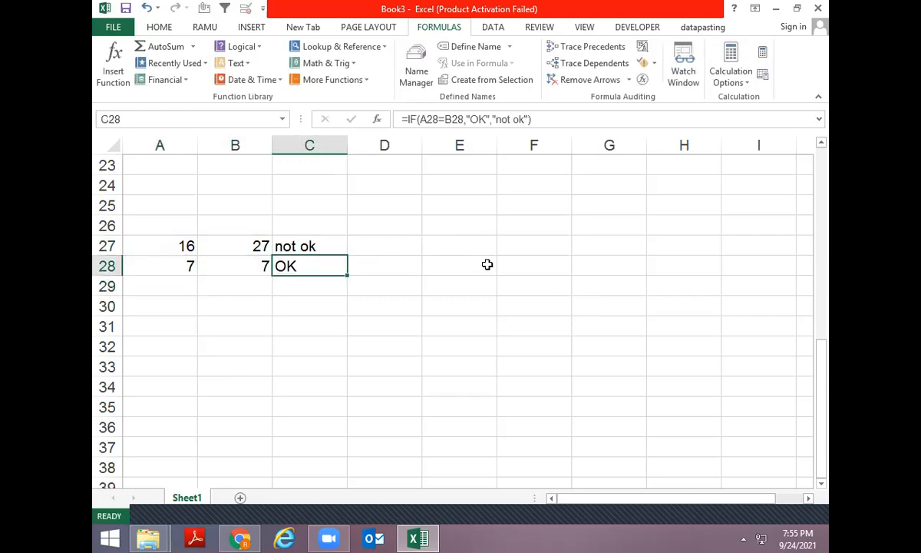
- Enter 8 in A30 and 12 in B30 as a new pair of values to compare
{"action": "key", "text": "Down"}
{"action": "key", "text": "Down"}
{"action": "key", "text": "Left"}
{"action": "key", "text": "Left"}
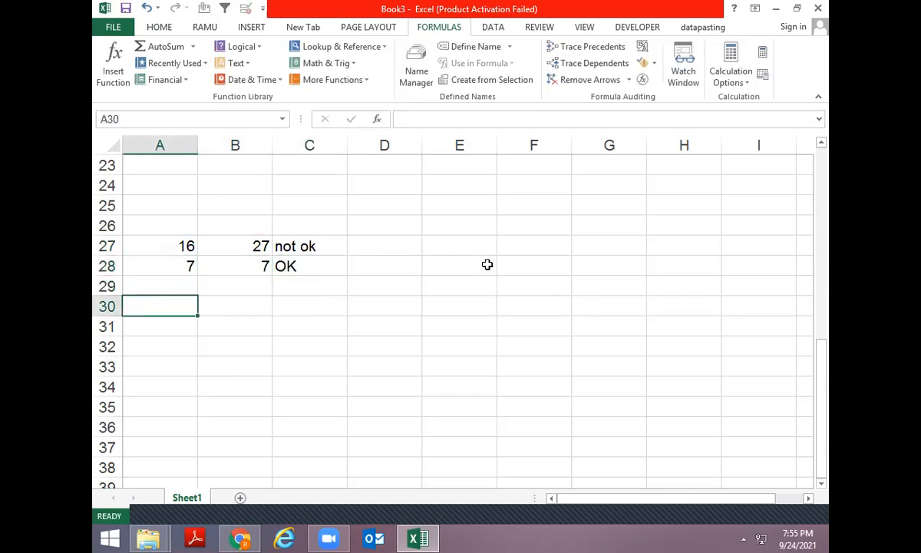
{"action": "type", "text": "8"}
{"action": "key", "text": "ctrl+Return"}
{"action": "key", "text": "Tab"}
{"action": "type", "text": "12"}
{"action": "key", "text": "Return"}
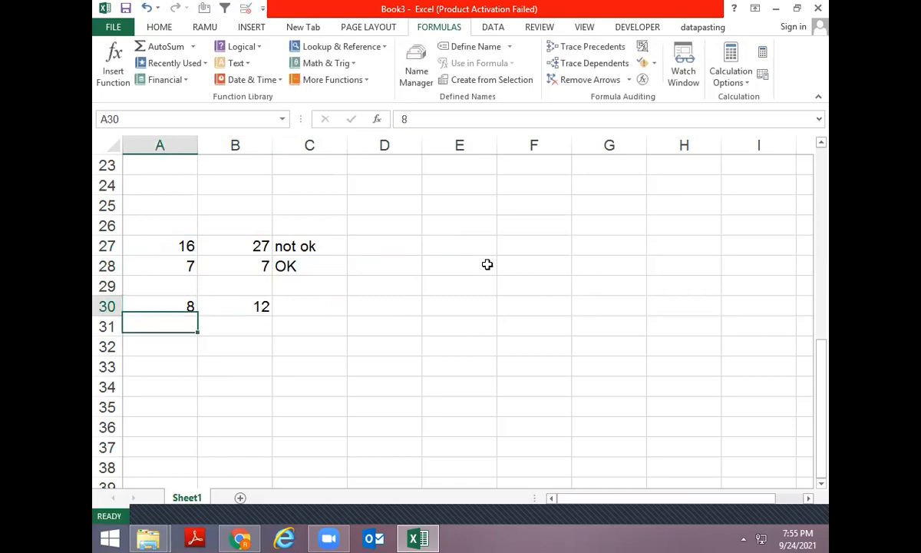
- Copy the IF formula from C28 to C30 and remove its value-if-false argument, leaving =IF(A30=B30,"OK")
{"action": "key", "text": "Up"}
{"action": "key", "text": "Up"}
{"action": "key", "text": "Up"}
{"action": "key", "text": "Right"}
{"action": "key", "text": "Right"}
{"action": "key", "text": "Down"}
{"action": "key", "text": "Down"}
{"action": "key", "text": "Up"}
{"action": "key", "text": "Up"}
{"action": "key", "text": "ctrl+c"}
{"action": "key", "text": "Down"}
{"action": "key", "text": "Down"}
{"action": "key", "text": "ctrl+v"}
{"action": "key", "text": "F2"}
{"action": "key", "text": "BackSpace"}
{"action": "key", "text": "BackSpace"}
{"action": "key", "text": "BackSpace"}
{"action": "key", "text": "BackSpace"}
{"action": "key", "text": "BackSpace"}
{"action": "key", "text": "BackSpace"}
{"action": "key", "text": "BackSpace"}
{"action": "key", "text": "BackSpace"}
{"action": "key", "text": "BackSpace"}
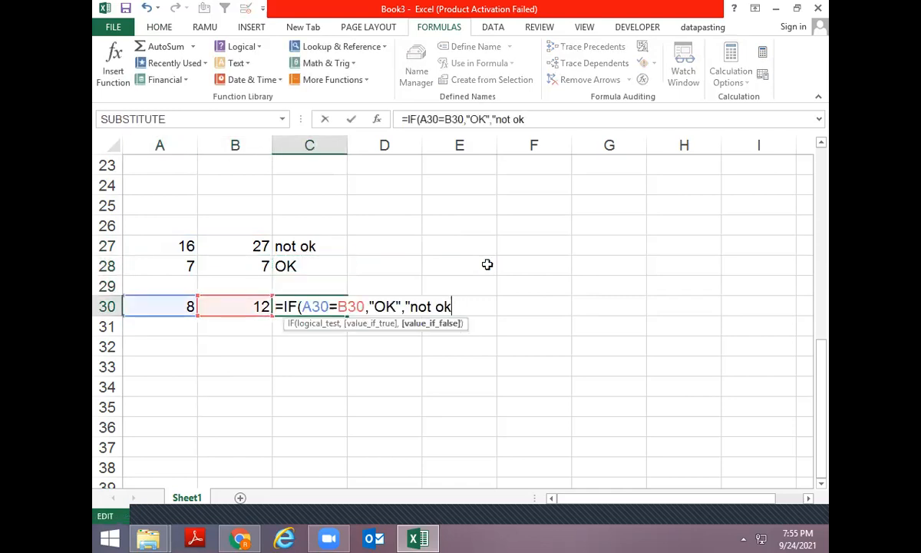
{"action": "key", "text": "BackSpace"}
{"action": "key", "text": "Return"}
- Fill the shortened IF formula down into C31 and enter 5 in both A31 and B31
{"action": "key", "text": "ctrl+d"}
{"action": "key", "text": "Left"}
{"action": "key", "text": "Left"}
{"action": "type", "text": "5"}
{"action": "key", "text": "Tab"}
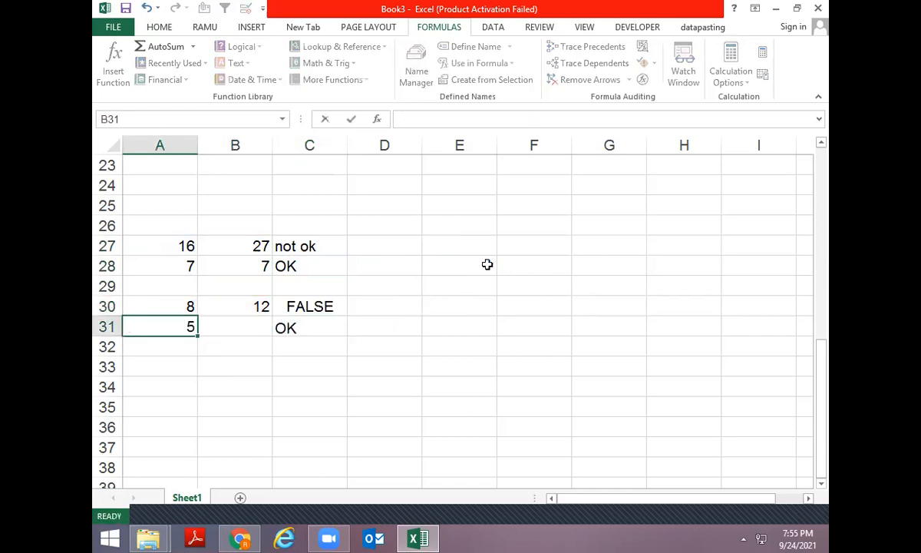
{"action": "type", "text": "5"}
{"action": "key", "text": "Left"}
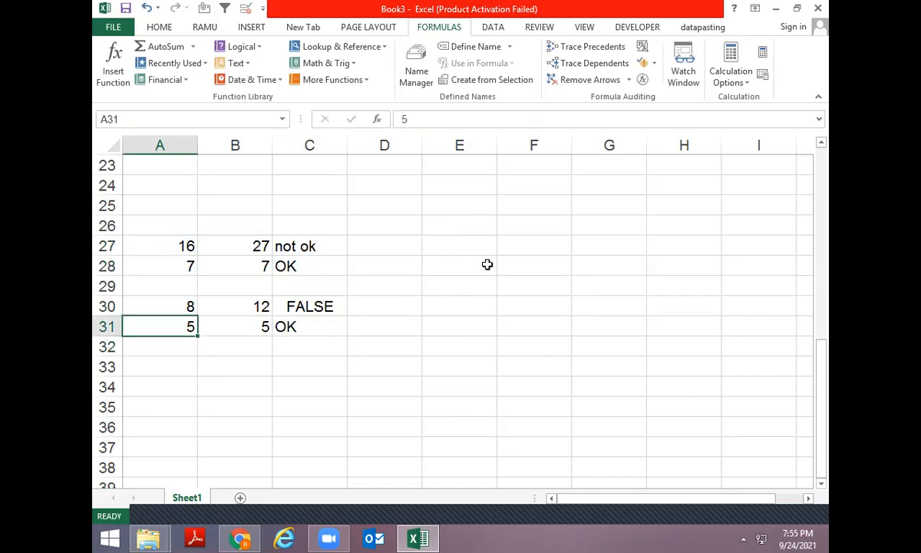
- Examine the IF formulas in C31 and C30 to see where the omitted value-if-false argument would go
{"action": "key", "text": "Right"}
{"action": "key", "text": "Right"}
{"action": "key", "text": "F2"}
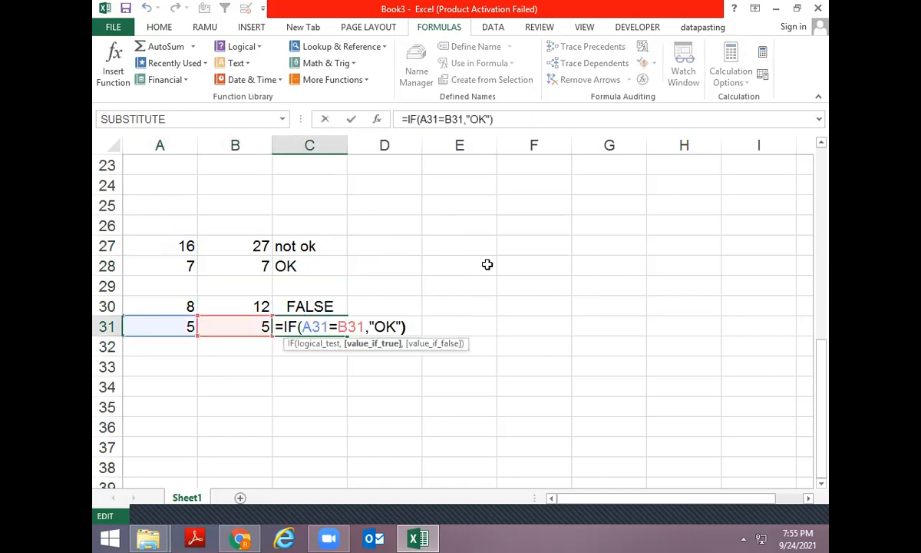
{"action": "key", "text": "Escape"}
{"action": "key", "text": "Up"}
{"action": "key", "text": "F2"}
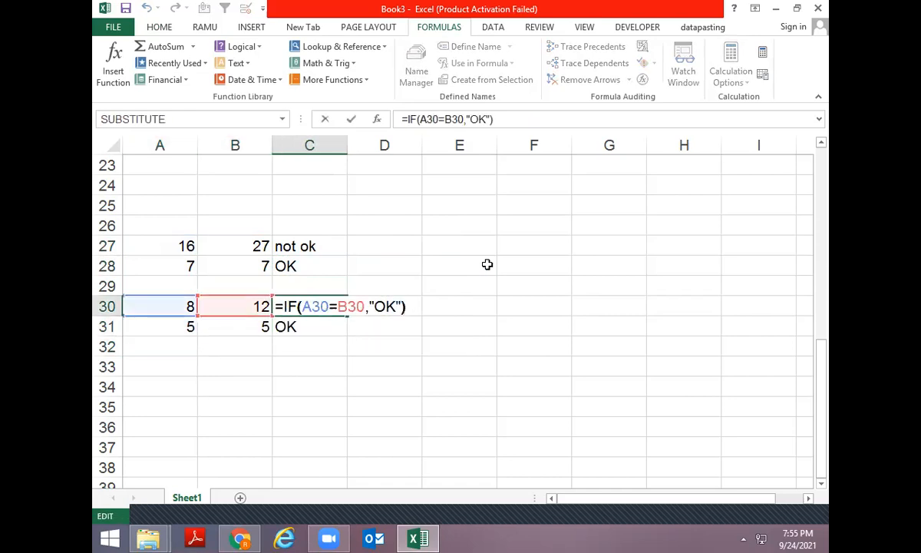
{"action": "key", "text": "Left"}
{"action": "key", "text": "Left"}
{"action": "key", "text": "Left"}
{"action": "key", "text": "Left"}
{"action": "key", "text": "Left"}
{"action": "key", "text": "Right"}
{"action": "key", "text": "Right"}
{"action": "key", "text": "Right"}
{"action": "key", "text": "Right"}
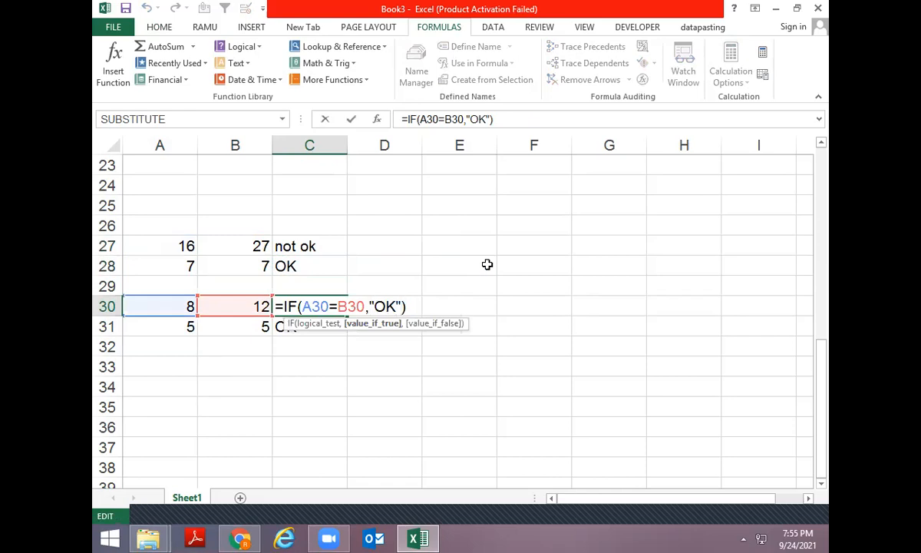
{"action": "type", "text": ","}
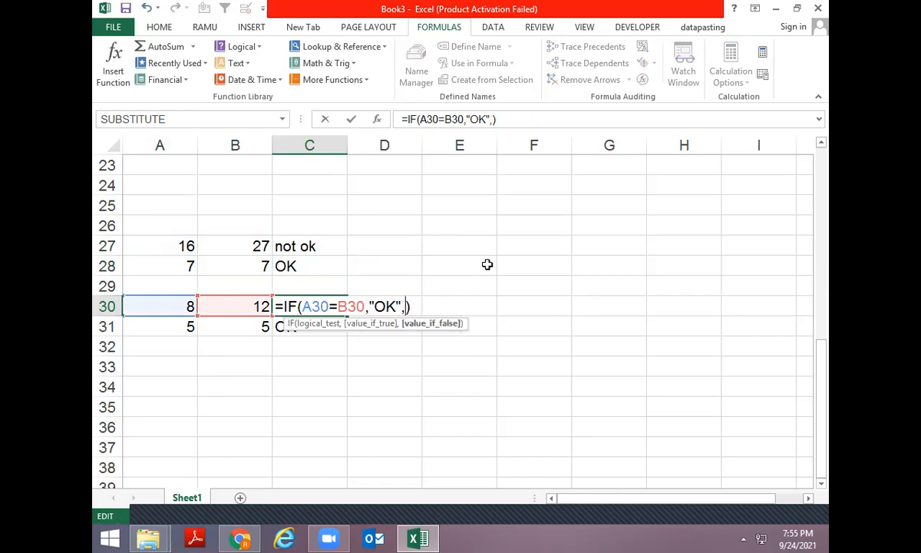
{"action": "key", "text": "BackSpace"}
{"action": "key", "text": "ctrl+Return"}
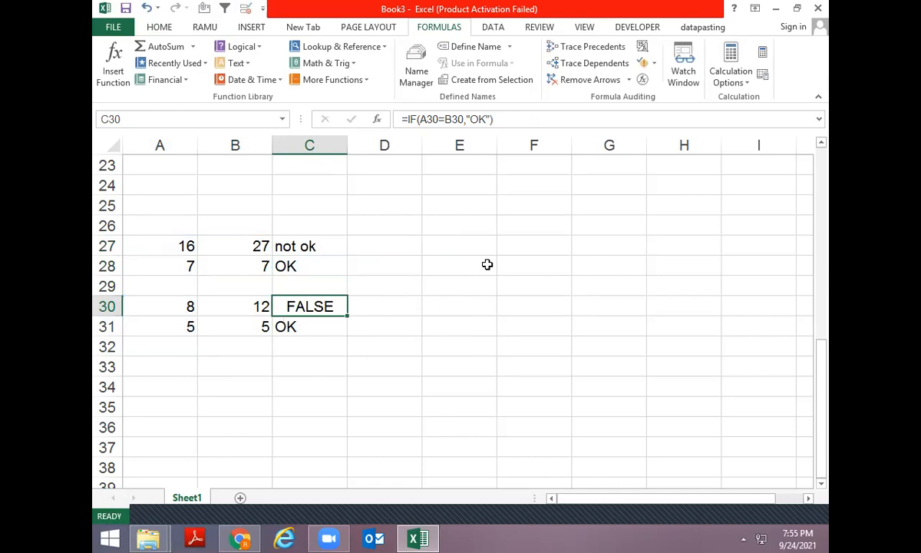
- Examine the IF formulas in C28 and C27 with their quoted value-if-true and value-if-false arguments
{"action": "key", "text": "Up"}
{"action": "key", "text": "Up"}
{"action": "key", "text": "F2"}
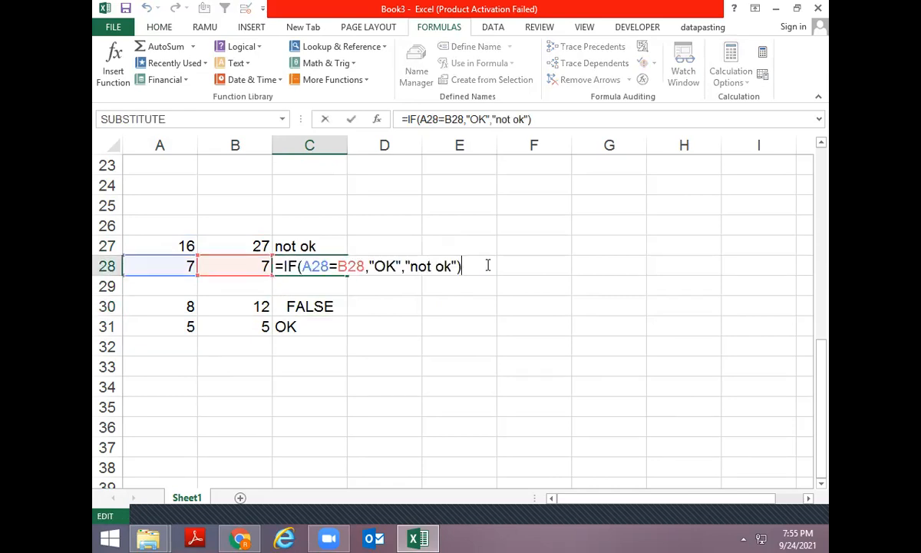
{"action": "key", "text": "ctrl+Return"}
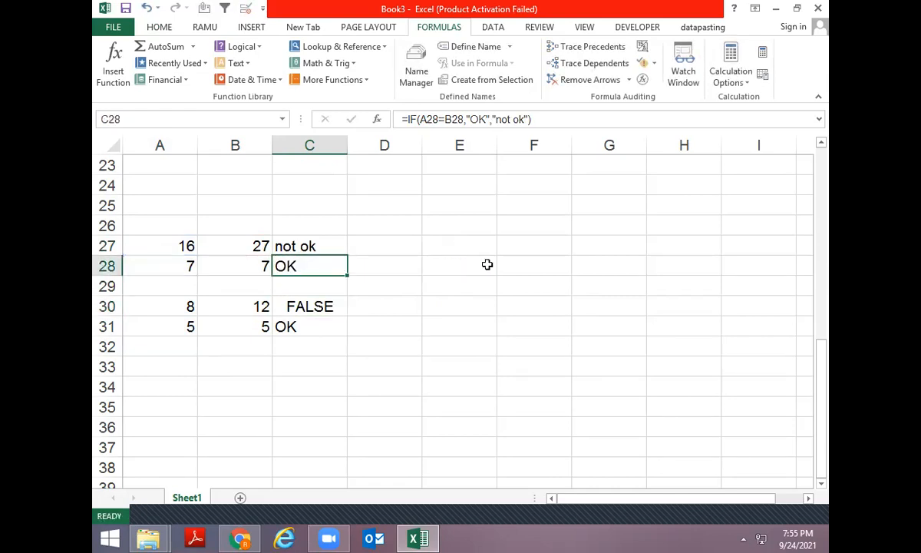
{"action": "key", "text": "Up"}
{"action": "key", "text": "F2"}
{"action": "key", "text": "Left"}
{"action": "key", "text": "Left"}
{"action": "key", "text": "Left"}
{"action": "key", "text": "Left"}
{"action": "key", "text": "Left"}
{"action": "key", "text": "Left"}
{"action": "key", "text": "Left"}
{"action": "key", "text": "Left"}
{"action": "key", "text": "Left"}
{"action": "key", "text": "Left"}
{"action": "key", "text": "Left"}
{"action": "key", "text": "Left"}
{"action": "key", "text": "Left"}
{"action": "key", "text": "Left"}
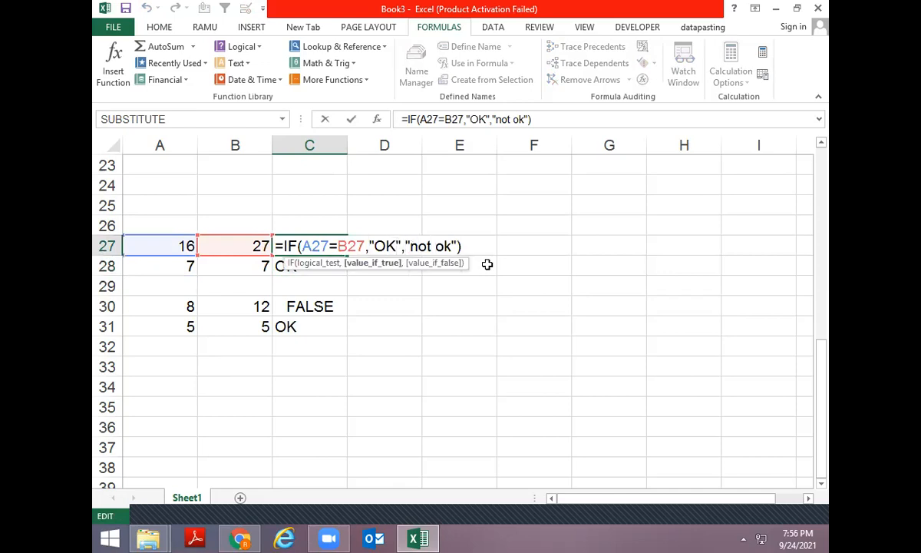
{"action": "key", "text": "Right"}
{"action": "key", "text": "Right"}
{"action": "key", "text": "Right"}
{"action": "key", "text": "Right"}
{"action": "key", "text": "ctrl+Return"}
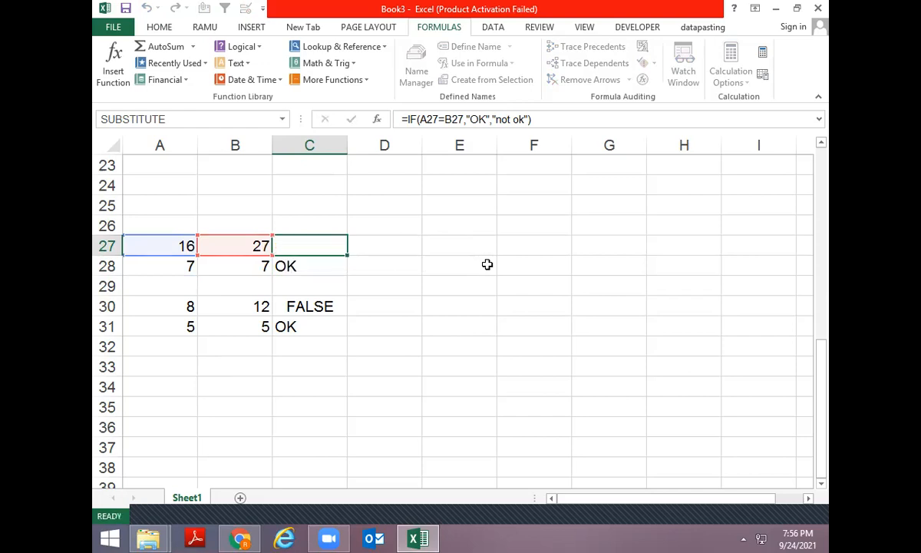
- Enter the sample text "book" in E25
{"action": "key", "text": "Right"}
{"action": "key", "text": "Right"}
{"action": "key", "text": "Up"}
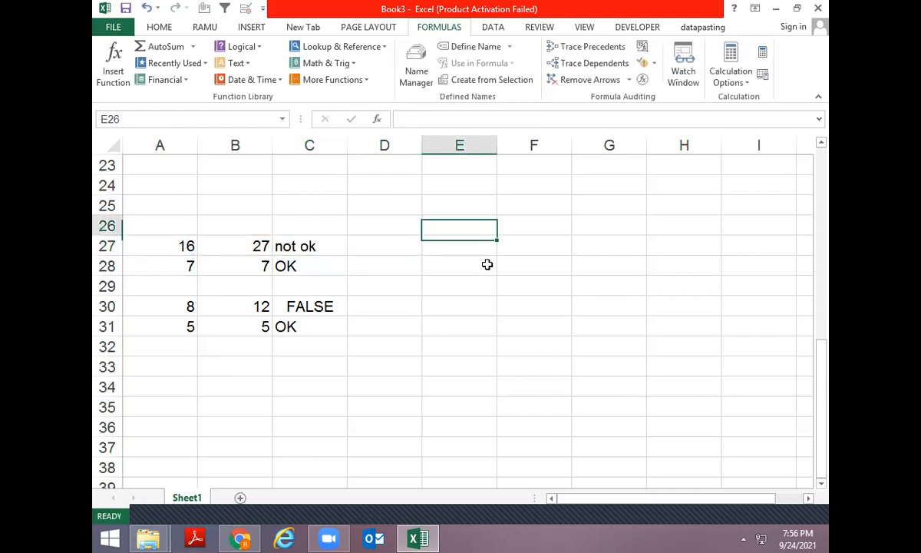
{"action": "key", "text": "Up"}
{"action": "type", "text": "book"}
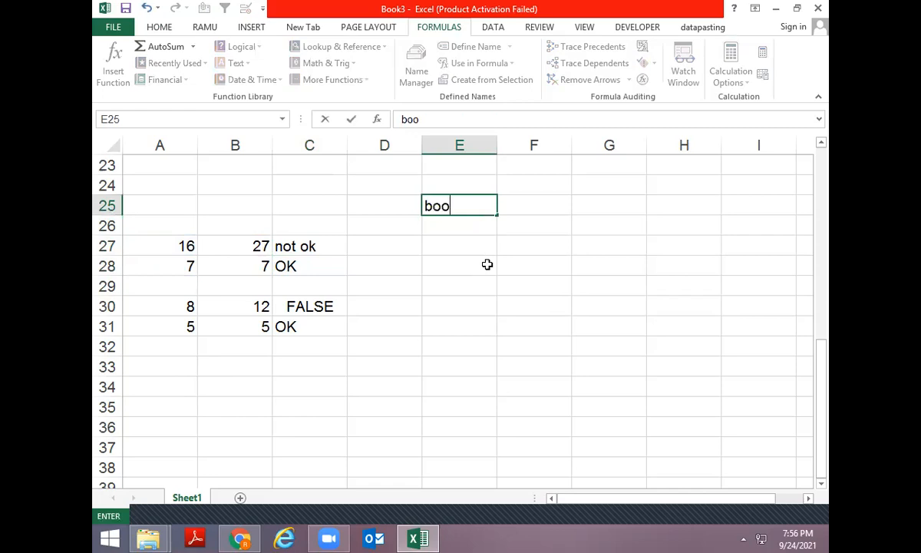
{"action": "key", "text": "Return"}
- Enter =LEN(E25) in F26 to count the characters of the sample text
{"action": "key", "text": "Right"}
{"action": "type", "text": "=LEN("}
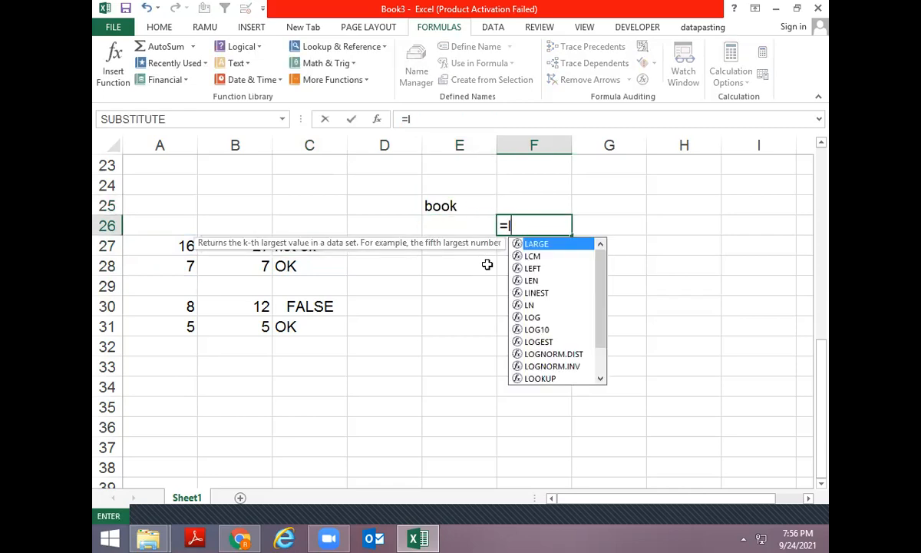
{"action": "key", "text": "Left"}
{"action": "key", "text": "Up"}
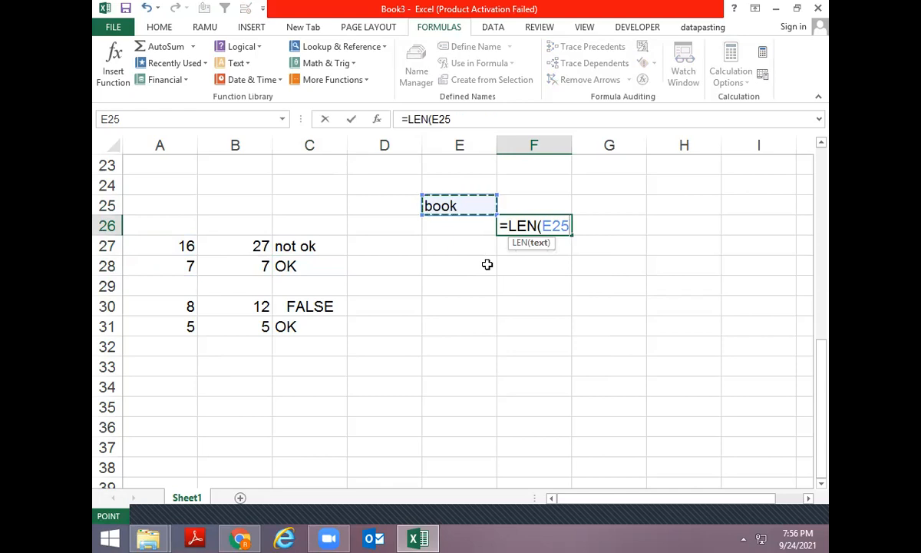
{"action": "key", "text": "Return"}
- Examine the quoted "not ok" argument of the IF formula in C27 without changing it
{"action": "key", "text": "Left"}
{"action": "key", "text": "Left"}
{"action": "key", "text": "F2"}
{"action": "key", "text": "Left"}
{"action": "key", "text": "Left"}
{"action": "key", "text": "Left"}
{"action": "key", "text": "Left"}
{"action": "key", "text": "Left"}
{"action": "key", "text": "Left"}
{"action": "key", "text": "Left"}
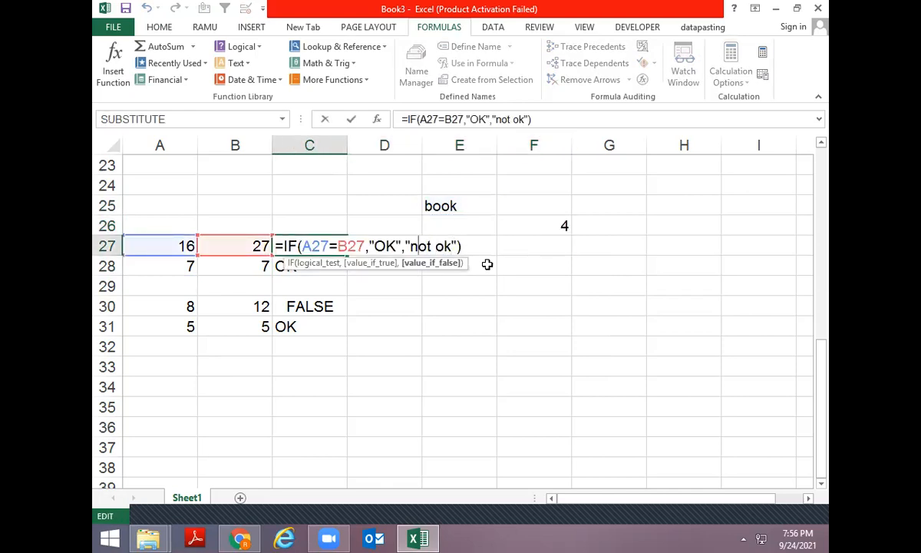
{"action": "key", "text": "Escape"}
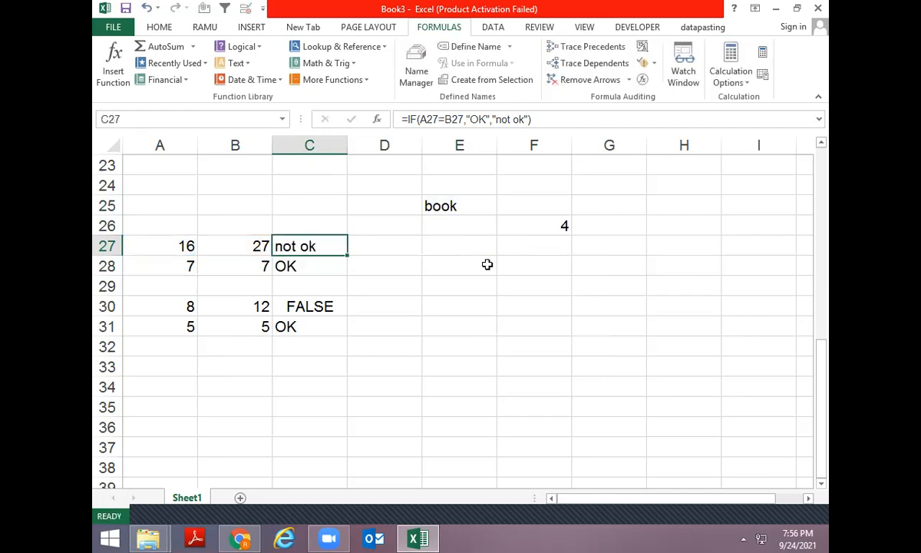
{"action": "key", "text": "F2"}
{"action": "key", "text": "Return"}
- Enter 7 in A33 and 12 in B33 as new sample values below the existing pairs
{"action": "key", "text": "Down"}
{"action": "key", "text": "Down"}
{"action": "key", "text": "Down"}
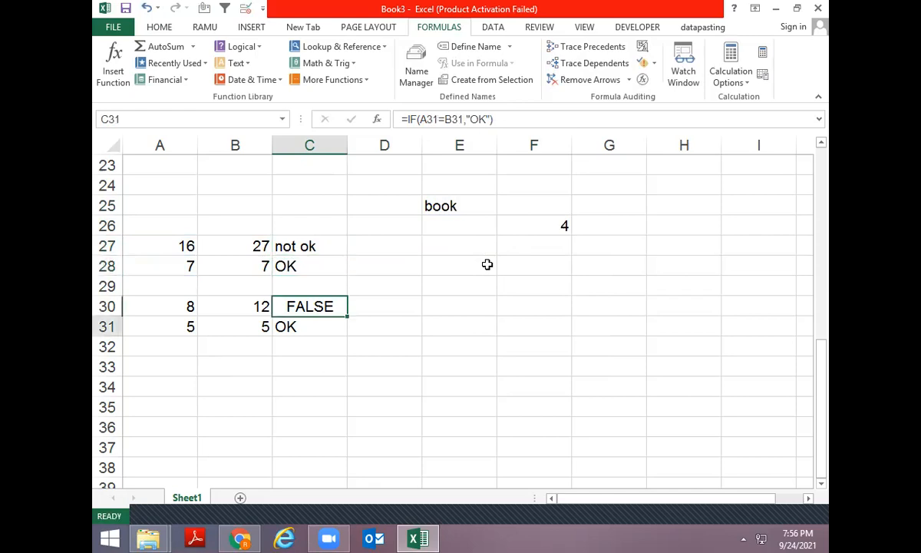
{"action": "key", "text": "Down"}
{"action": "key", "text": "Down"}
{"action": "key", "text": "Left"}
{"action": "key", "text": "Left"}
{"action": "type", "text": "7"}
{"action": "key", "text": "Tab"}
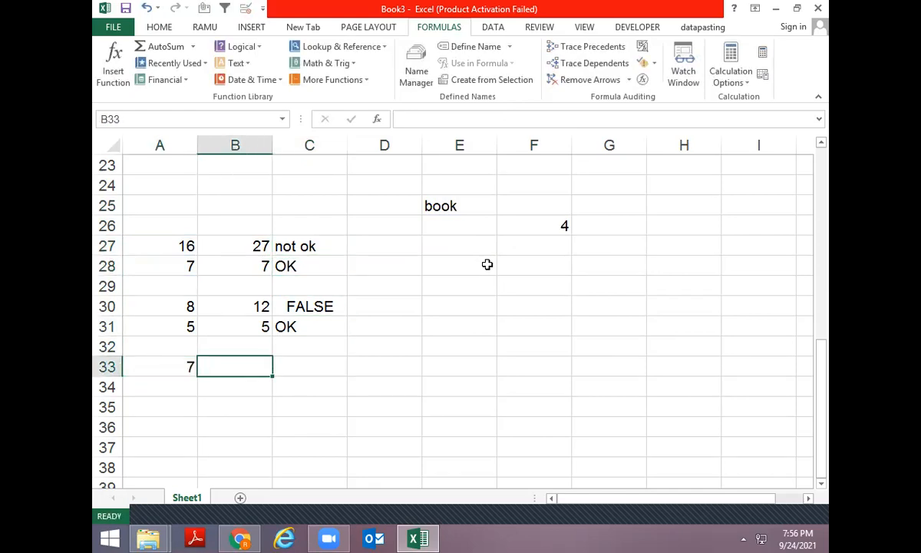
{"action": "type", "text": "12"}
{"action": "key", "text": "Return"}
- Enter 7 in E30 as the first lookup number and clear the trial 12 from F30
{"action": "key", "text": "Up"}
{"action": "key", "text": "Right"}
{"action": "key", "text": "Right"}
{"action": "key", "text": "Right"}
{"action": "key", "text": "Right"}
{"action": "key", "text": "Up"}
{"action": "key", "text": "Up"}
{"action": "key", "text": "Up"}
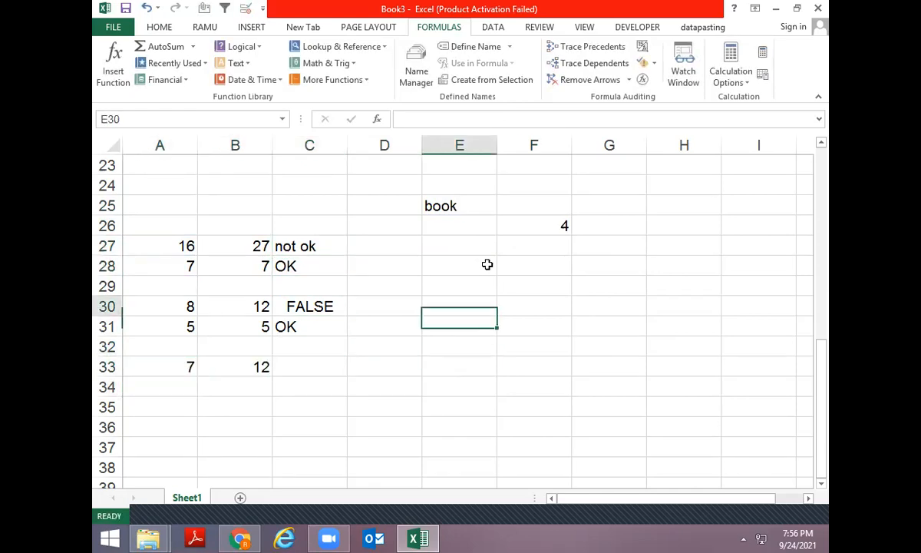
{"action": "type", "text": "7"}
{"action": "key", "text": "Tab"}
{"action": "type", "text": "12"}
{"action": "key", "text": "Return"}
{"action": "key", "text": "Up"}
{"action": "key", "text": "Right"}
{"action": "key", "text": "Delete"}
- Enter 12 in E31 as the second lookup number
{"action": "key", "text": "Down"}
{"action": "key", "text": "Left"}
{"action": "type", "text": "7"}
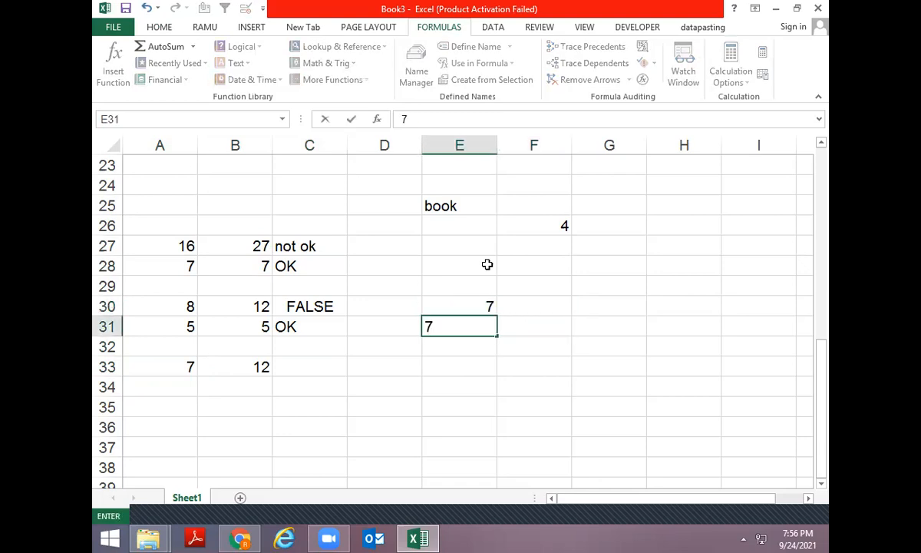
{"action": "key", "text": "Up"}
{"action": "key", "text": "Right"}
{"action": "key", "text": "Left"}
{"action": "key", "text": "Down"}
{"action": "type", "text": "12"}
{"action": "key", "text": "Tab"}
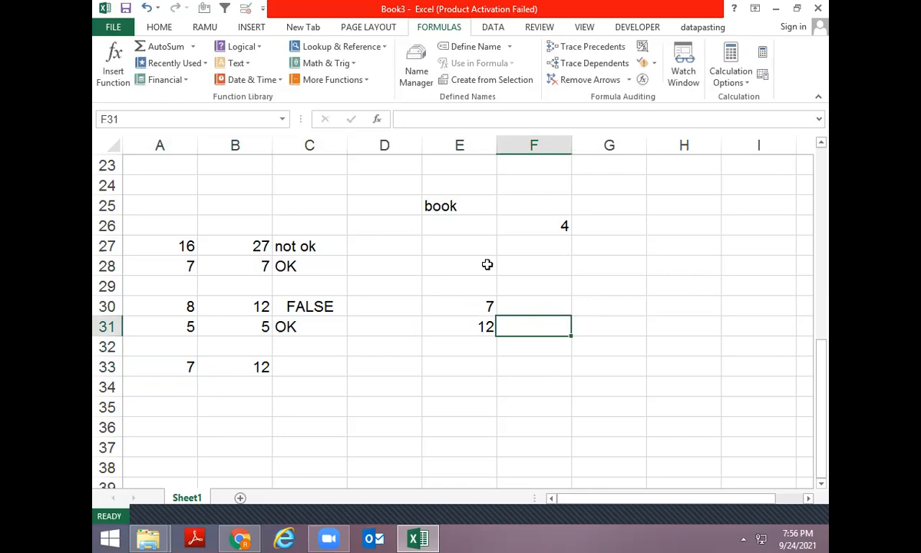
- Enter 70 in F30 and 120 in F31 as the results belonging to 7 and 12
{"action": "key", "text": "Up"}
{"action": "key", "text": "Right"}
{"action": "type", "text": "7"}
{"action": "key", "text": "Left"}
{"action": "type", "text": "70"}
{"action": "key", "text": "Right"}
{"action": "key", "text": "Delete"}
{"action": "key", "text": "Left"}
{"action": "key", "text": "Down"}
{"action": "type", "text": "120"}
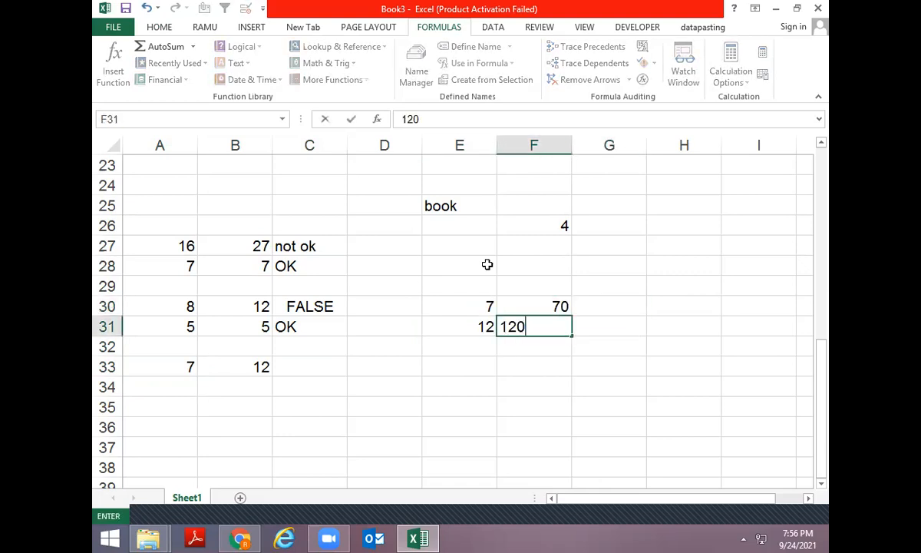
{"action": "key", "text": "Return"}
{"action": "key", "text": "Left"}
{"action": "key", "text": "Down"}
{"action": "type", "text": "=if"}
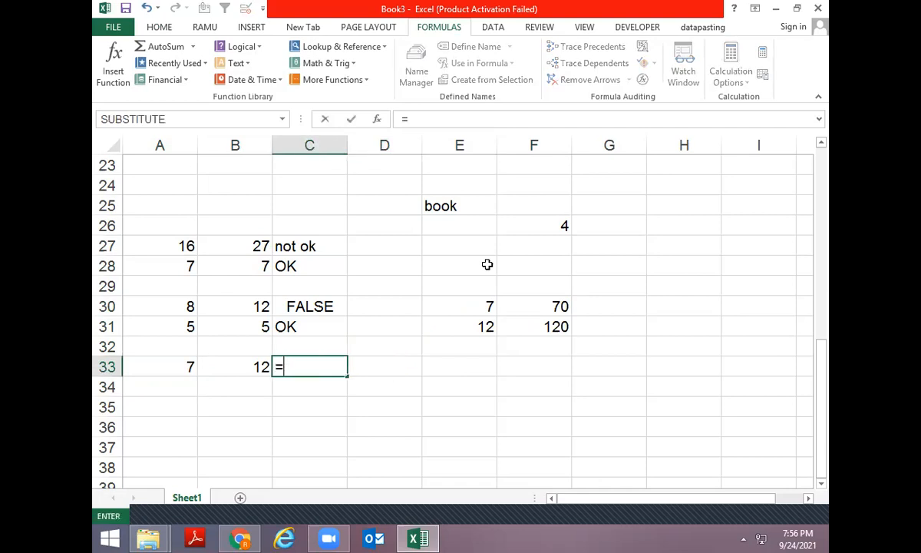
{"action": "key", "text": "Tab"}
{"action": "key", "text": "Left"}
{"action": "key", "text": "Left"}
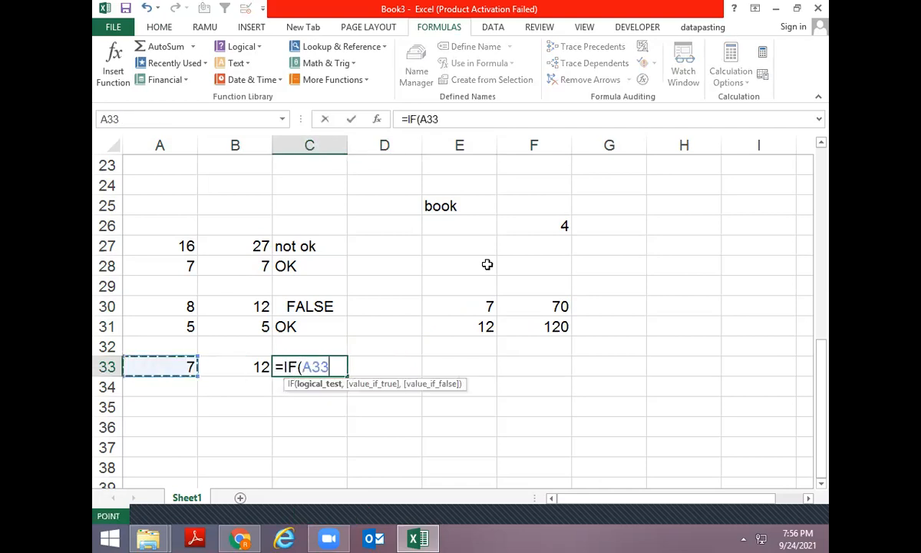
{"action": "key", "text": "Escape"}
- Clear B33, then enter 12 in A34 and 14 in A35 to extend the list of test values
{"action": "key", "text": "Left"}
{"action": "key", "text": "Left"}
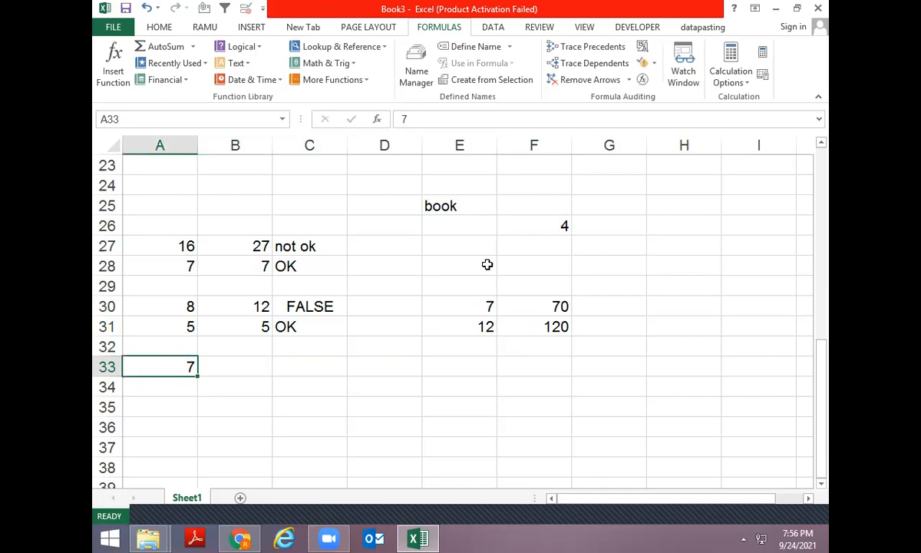
{"action": "key", "text": "Down"}
{"action": "type", "text": "12"}
{"action": "key", "text": "Return"}
{"action": "type", "text": "14"}
{"action": "key", "text": "Up"}
- Enter =IF(A33=7,70) in B33
{"action": "key", "text": "Up"}
{"action": "key", "text": "Right"}
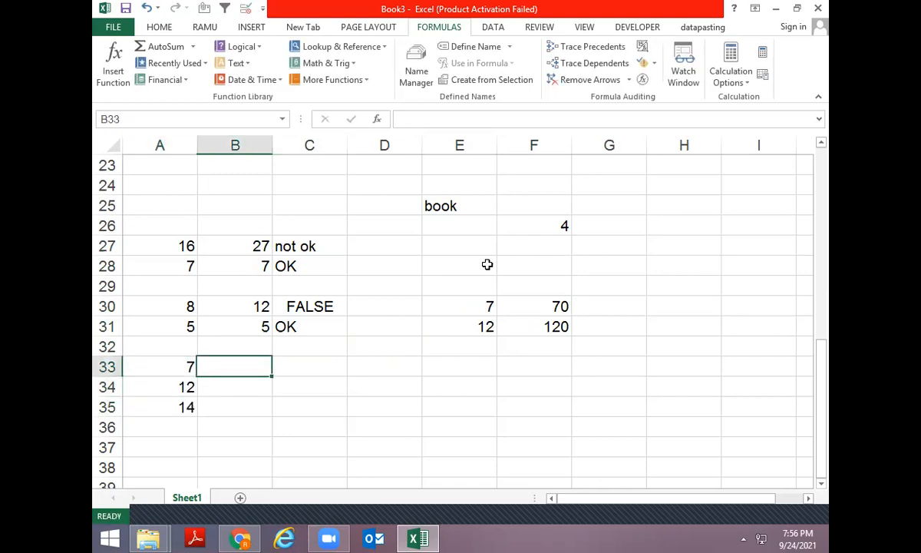
{"action": "type", "text": "=if"}
{"action": "key", "text": "Tab"}
{"action": "key", "text": "Left"}
{"action": "type", "text": "="}
{"action": "type", "text": "7,70"}
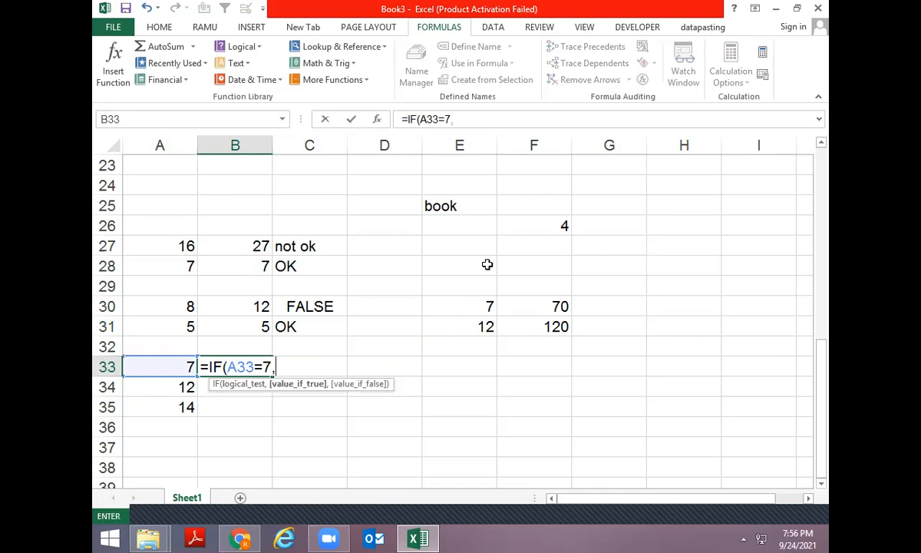
{"action": "key", "text": "Return"}
- Fill the IF formula from B33 down into B34 and B35
{"action": "key", "text": "ctrl+d"}
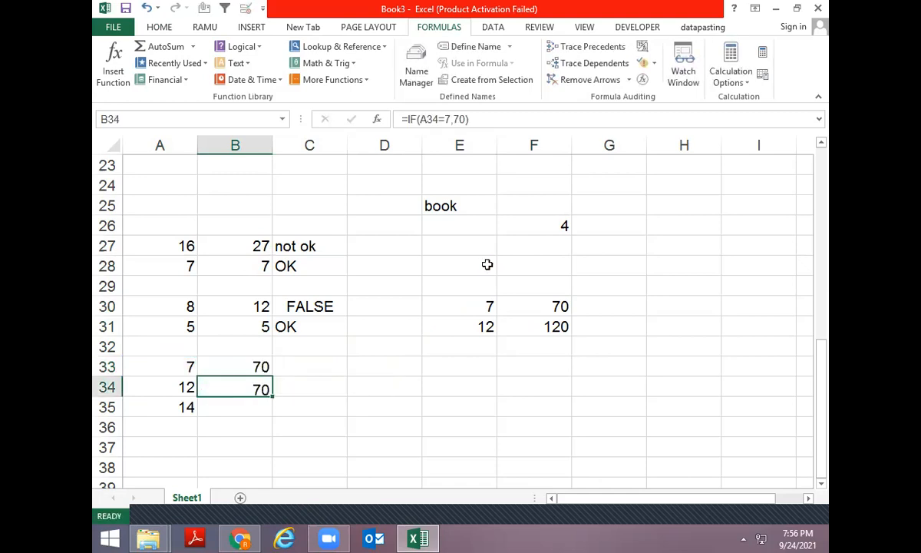
{"action": "key", "text": "Down"}
{"action": "key", "text": "ctrl+d"}
{"action": "key", "text": "Up"}
{"action": "key", "text": "Up"}
{"action": "key", "text": "Down"}
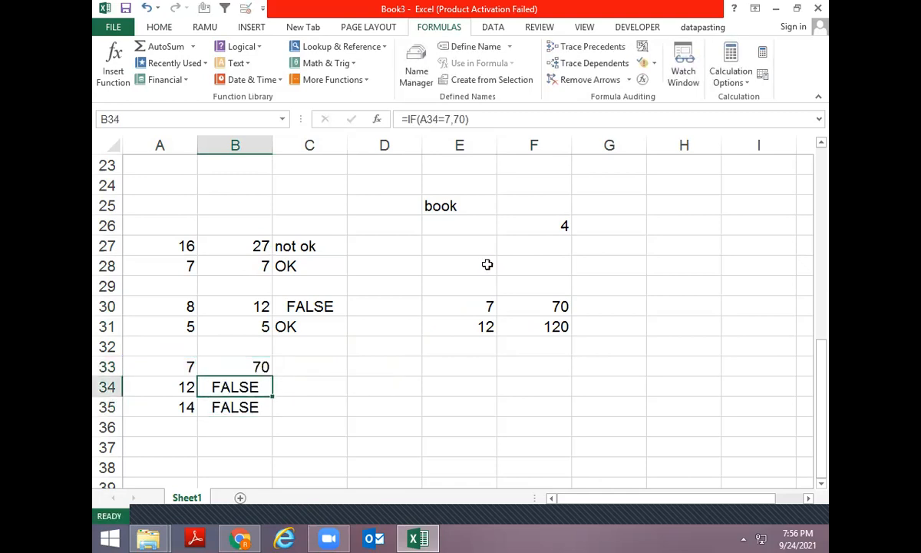
- Enter 7 in A36 and 12 in A37, filling the IF formula down into B36 and B37
{"action": "key", "text": "Down"}
{"action": "key", "text": "Down"}
{"action": "key", "text": "Left"}
{"action": "type", "text": "7"}
{"action": "key", "text": "Tab"}
{"action": "key", "text": "ctrl+d"}
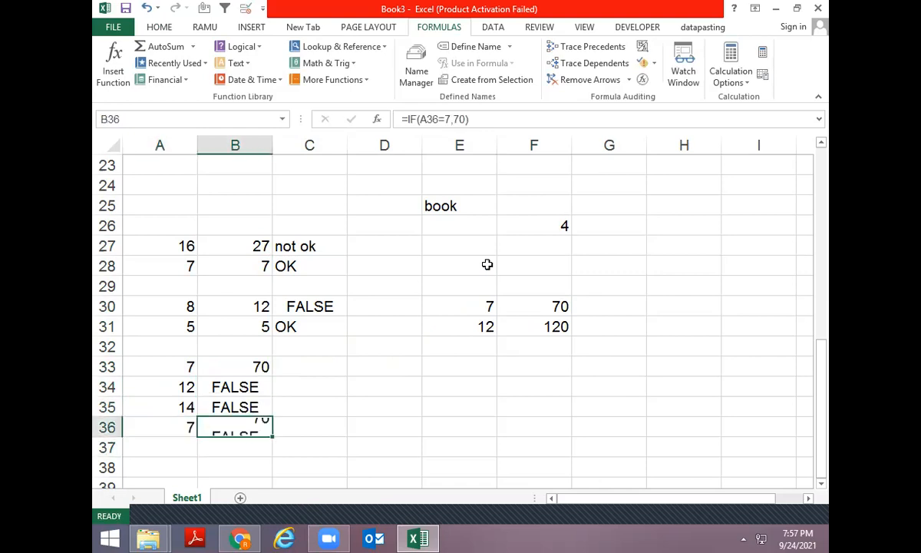
{"action": "key", "text": "Return"}
{"action": "type", "text": "12"}
{"action": "key", "text": "Tab"}
{"action": "key", "text": "ctrl+d"}
{"action": "key", "text": "Return"}
- Enter 15 in A38 and fill the IF formula down into B38
{"action": "key", "text": "Down"}
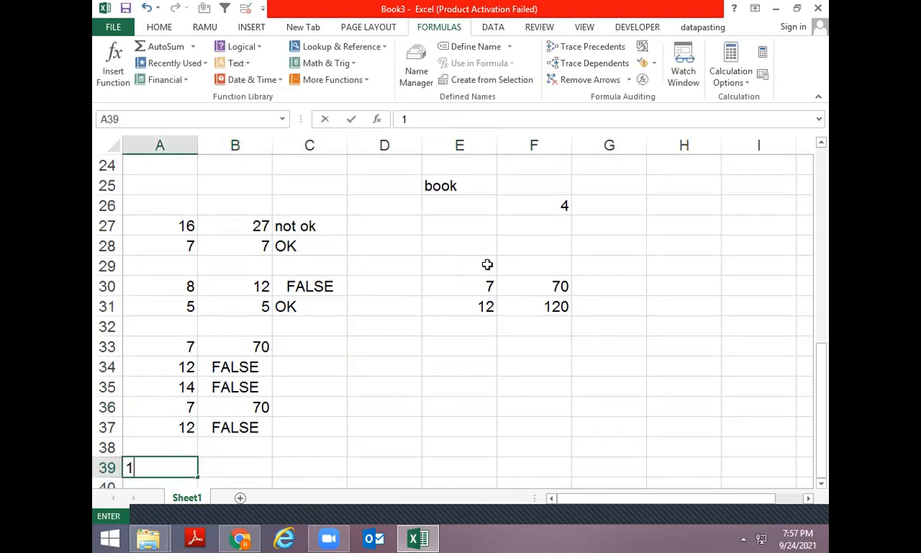
{"action": "key", "text": "Escape"}
{"action": "key", "text": "Up"}
{"action": "type", "text": "15"}
{"action": "key", "text": "Tab"}
{"action": "key", "text": "ctrl+d"}
{"action": "key", "text": "Return"}
- Extend the formula in B33 with a nested IF so it reads =IF(A33=7,70,IF(A33=12,120)), accepting the closing-bracket correction
{"action": "key", "text": "Up"}
{"action": "key", "text": "Right"}
{"action": "key", "text": "Up"}
{"action": "key", "text": "Up"}
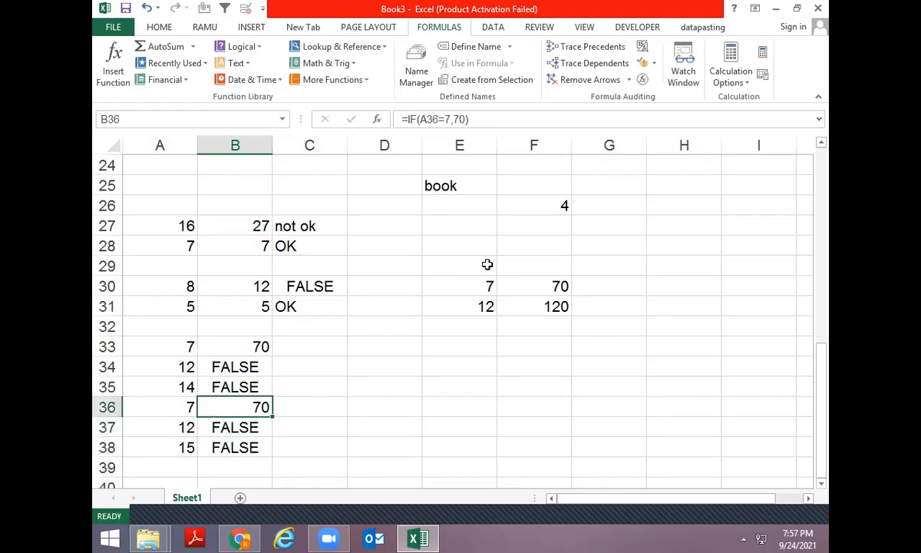
{"action": "key", "text": "Up"}
{"action": "key", "text": "Up"}
{"action": "key", "text": "Up"}
{"action": "key", "text": "F2"}
{"action": "key", "text": "BackSpace"}
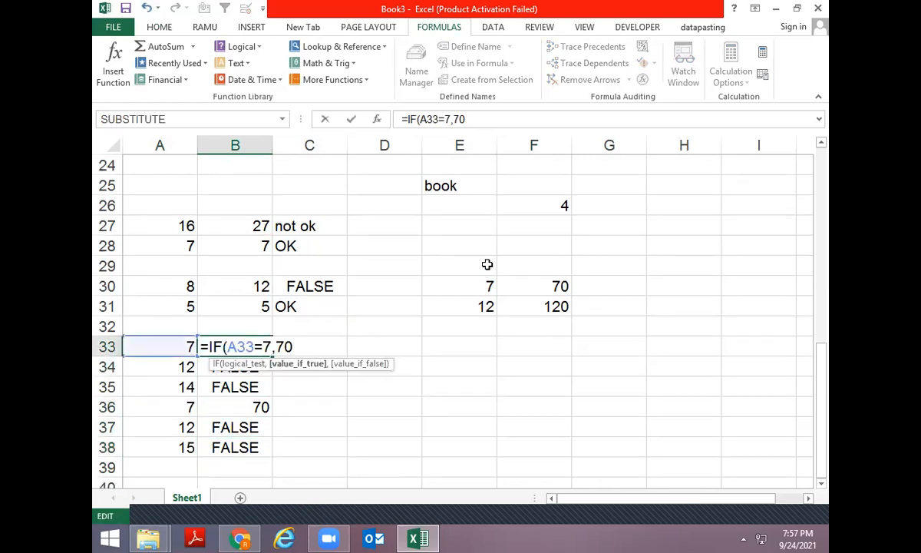
{"action": "type", "text": ",IF("}
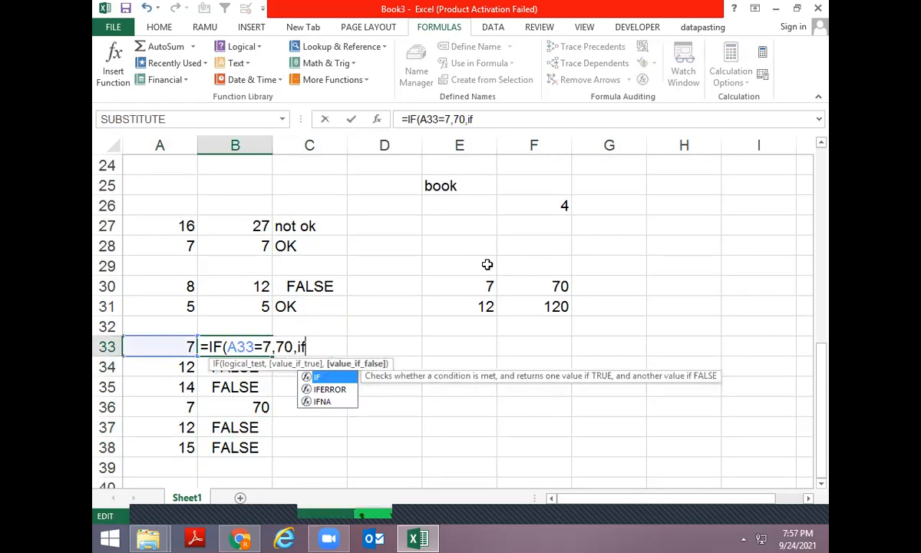
{"action": "left_click", "coordinate": [149, 350]}
{"action": "type", "text": "=12,120"}
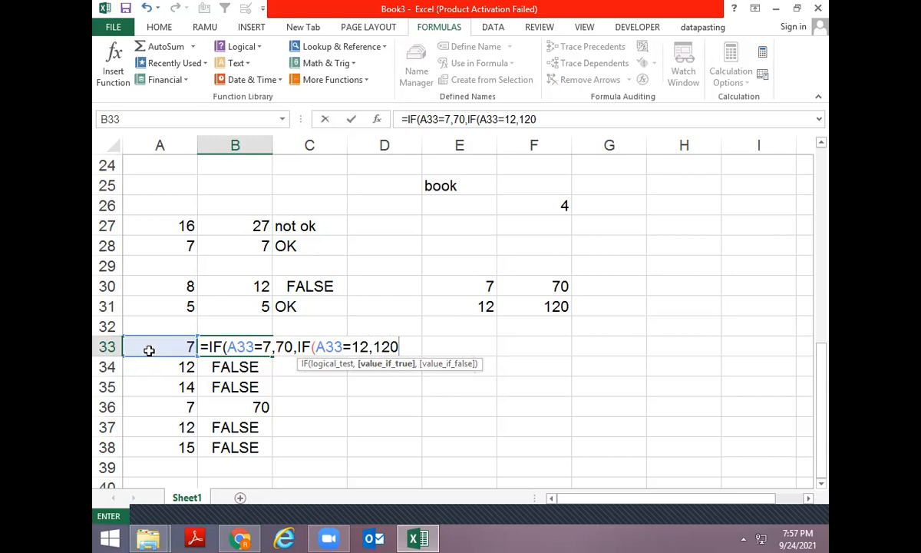
{"action": "key", "text": "Return"}
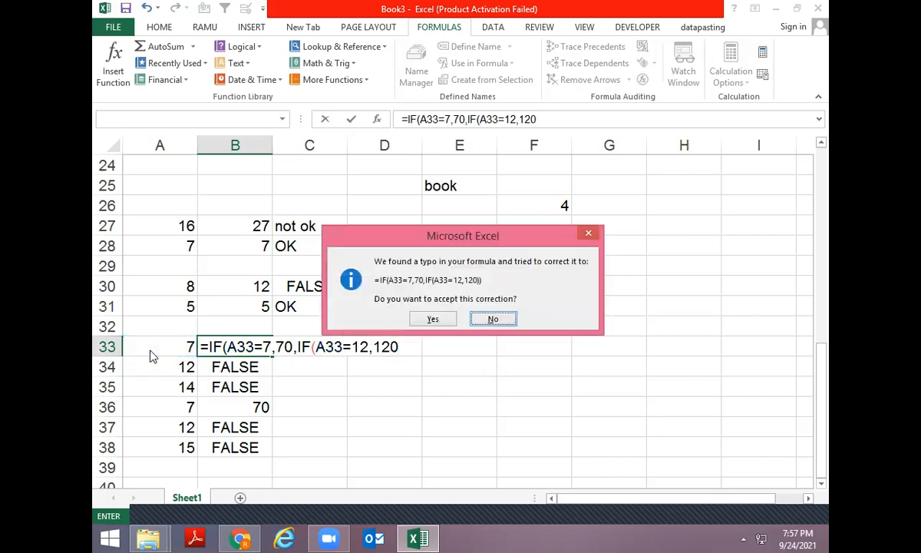
{"action": "key", "text": "y"}
- Fill the nested IF formula from B33 down through B38 and select the value 14 in A35
{"action": "key", "text": "ctrl+shift+Down"}
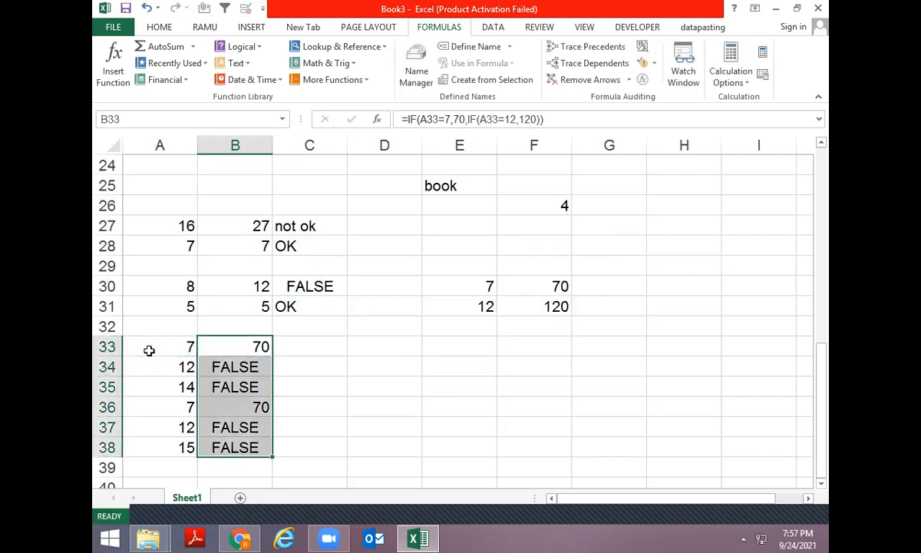
{"action": "key", "text": "ctrl+d"}
{"action": "key", "text": "Down"}
{"action": "key", "text": "Down"}
{"action": "key", "text": "Left"}
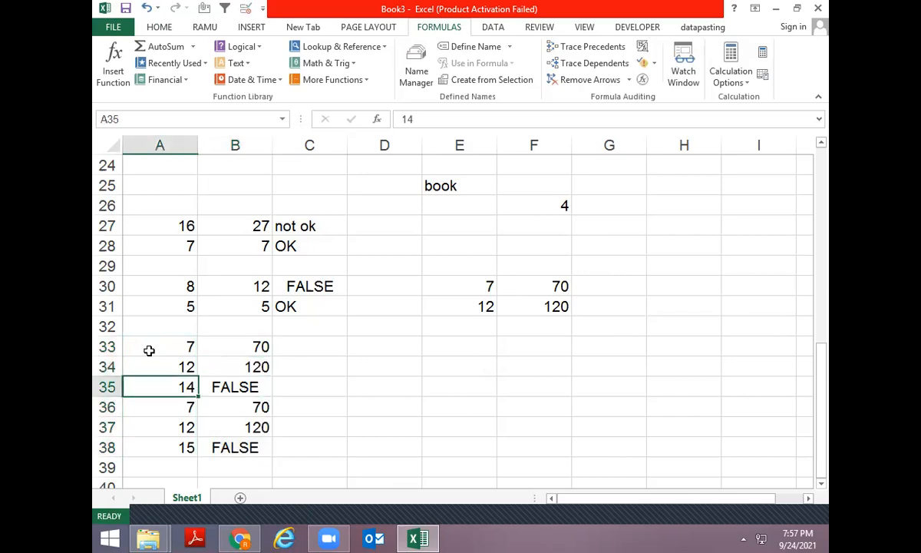
- Examine the reference table in E30:F31, selecting the row with 12 and 120 in E31:F31
{"action": "key", "text": "Right"}
{"action": "key", "text": "Right"}
{"action": "key", "text": "Right"}
{"action": "key", "text": "Right"}
{"action": "key", "text": "Up"}
{"action": "key", "text": "Up"}
{"action": "key", "text": "Up"}
{"action": "key", "text": "Up"}
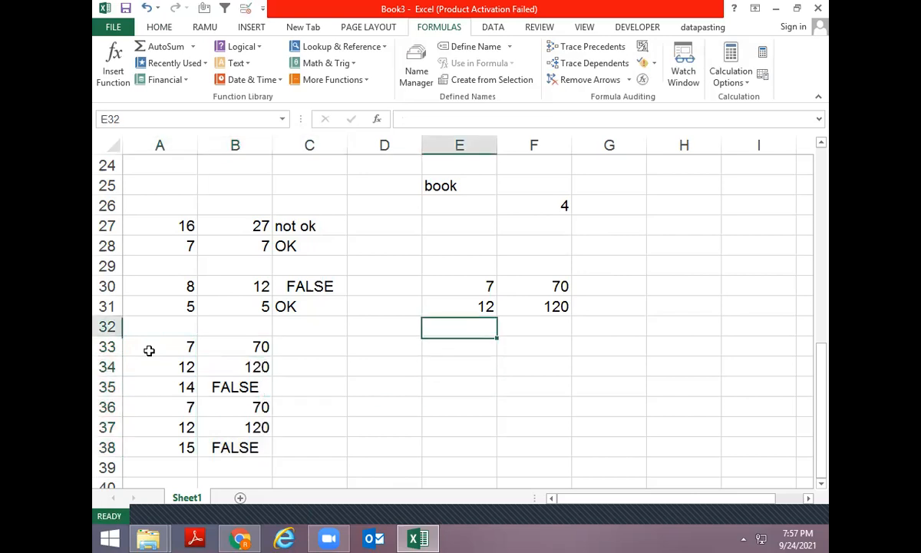
{"action": "key", "text": "shift+Right"}
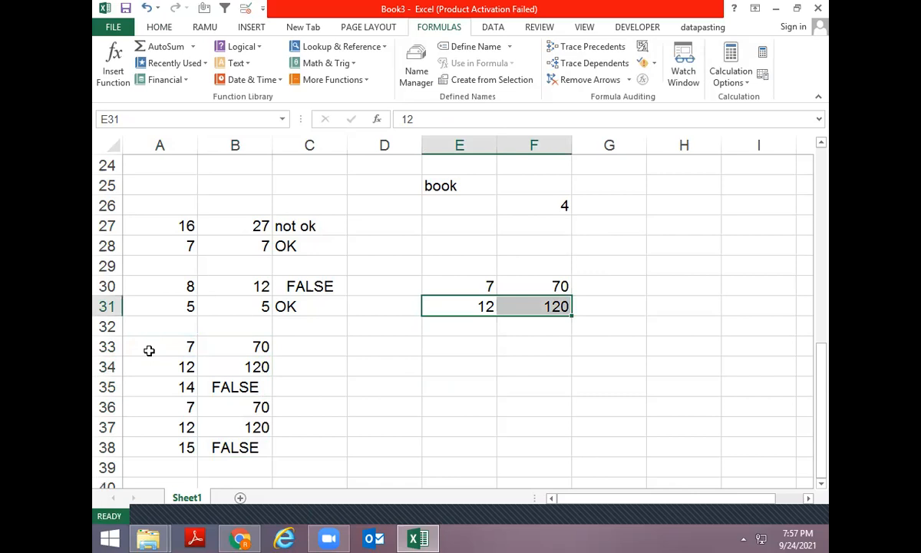
- Enter the heading sex in A42, below the nested IF example
{"action": "key", "text": "Down"}
{"action": "key", "text": "Left"}
{"action": "key", "text": "Down"}
{"action": "key", "text": "Left"}
{"action": "key", "text": "Left"}
{"action": "key", "text": "Left"}
{"action": "key", "text": "Down"}
{"action": "key", "text": "Down"}
{"action": "key", "text": "Down"}
{"action": "key", "text": "Down"}
{"action": "key", "text": "Down"}
{"action": "key", "text": "Down"}
{"action": "key", "text": "Down"}
{"action": "key", "text": "Down"}
{"action": "key", "text": "Down"}
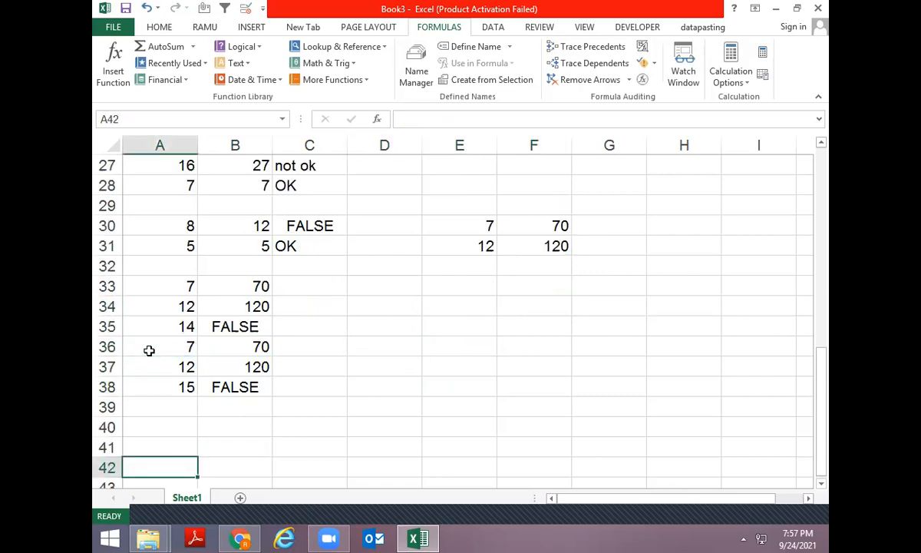
{"action": "key", "text": "Down"}
{"action": "key", "text": "Down"}
{"action": "key", "text": "Down"}
{"action": "key", "text": "Down"}
{"action": "key", "text": "Down"}
{"action": "key", "text": "Down"}
{"action": "key", "text": "Down"}
{"action": "key", "text": "Up"}
{"action": "key", "text": "Up"}
{"action": "key", "text": "Up"}
{"action": "key", "text": "Up"}
{"action": "key", "text": "Up"}
{"action": "key", "text": "Up"}
{"action": "key", "text": "Up"}
{"action": "type", "text": "sex"}
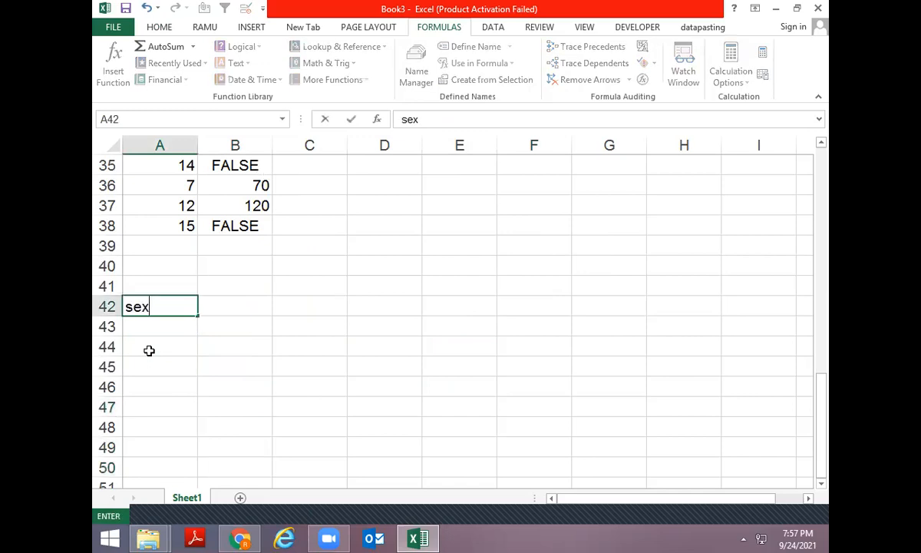
{"action": "key", "text": "Return"}
- Enter the sample codes M, F, M, F, F and M in cells A43 to A48
{"action": "type", "text": "m"}
{"action": "key", "text": "BackSpace"}
{"action": "type", "text": "M"}
{"action": "key", "text": "Return"}
{"action": "type", "text": "F"}
{"action": "key", "text": "Return"}
{"action": "type", "text": "M"}
{"action": "key", "text": "Return"}
{"action": "type", "text": "F"}
{"action": "key", "text": "Return"}
{"action": "type", "text": "F"}
{"action": "key", "text": "Return"}
{"action": "type", "text": "M"}
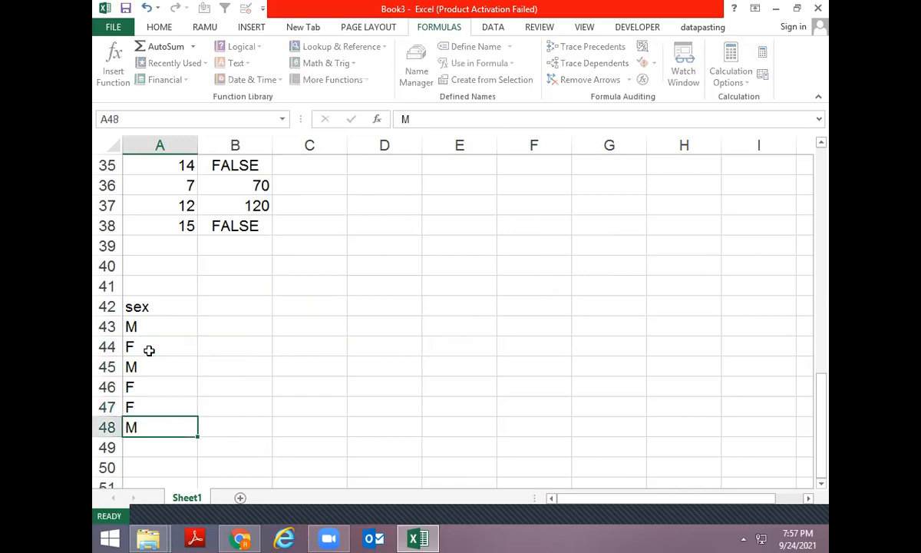
- Enter the formula =IF(A43="M","MALE","FEMALE") in B43 for the first sex code
{"action": "key", "text": "Up"}
{"action": "key", "text": "Up"}
{"action": "key", "text": "Up"}
{"action": "key", "text": "Up"}
{"action": "key", "text": "Up"}
{"action": "key", "text": "ctrl+shift+Down"}
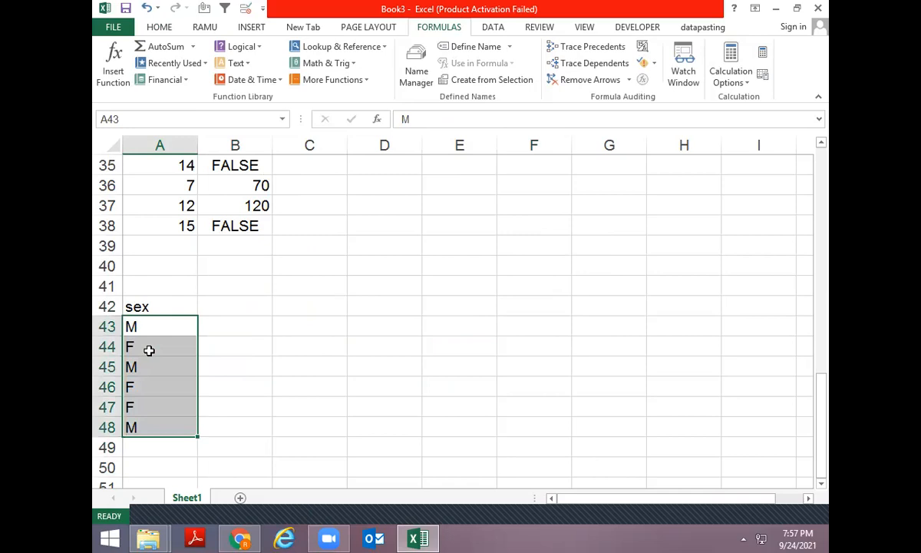
{"action": "key", "text": "Up"}
{"action": "key", "text": "Right"}
{"action": "key", "text": "Down"}
{"action": "type", "text": "=IF"}
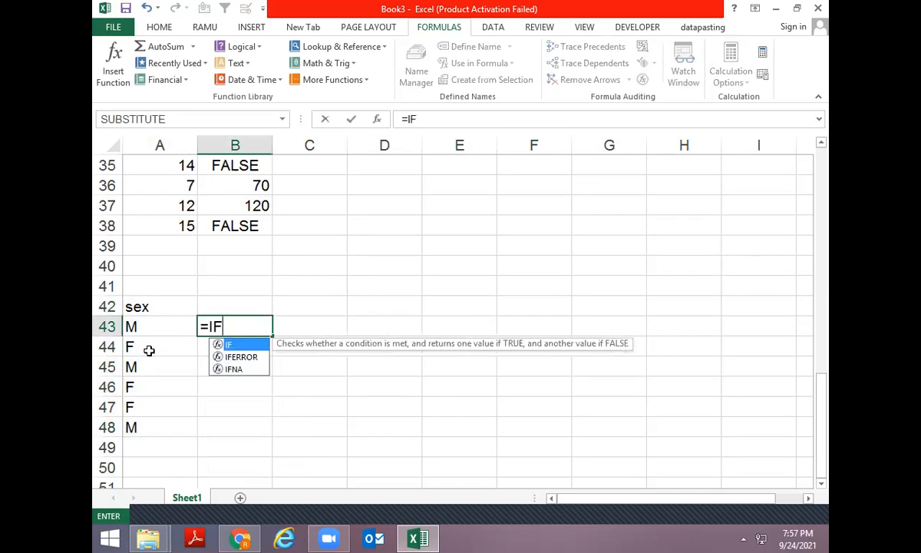
{"action": "type", "text": "("}
{"action": "key", "text": "Left"}
{"action": "type", "text": "=\"M"}
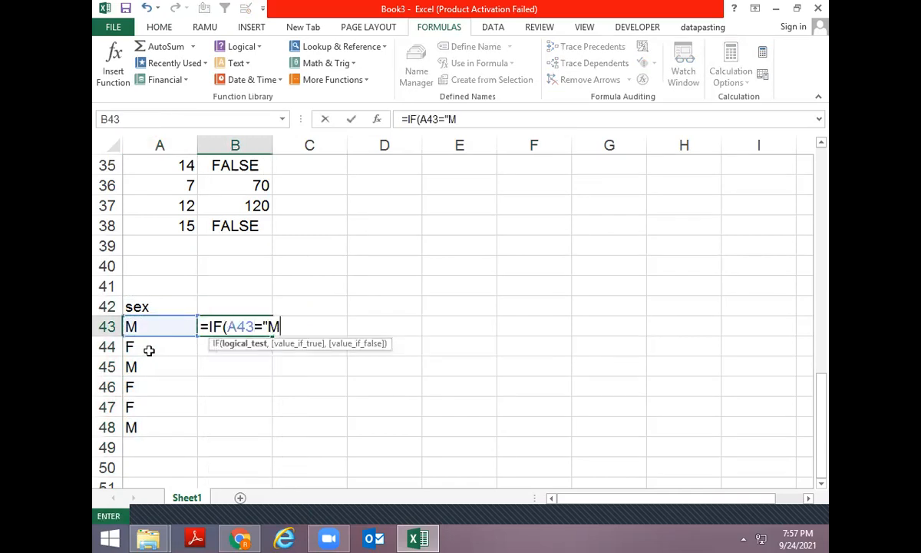
{"action": "type", "text": "\","}
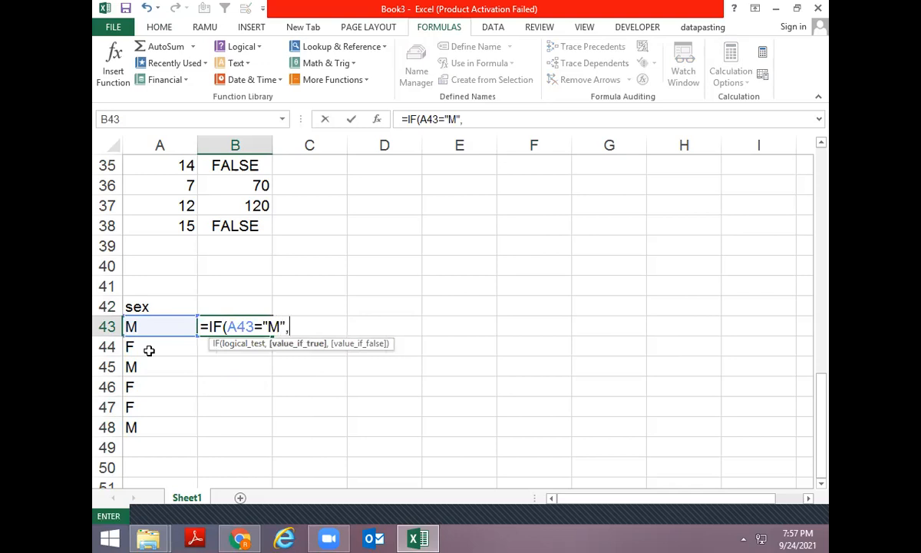
{"action": "type", "text": "\"MALE\",\"FEMALE\""}
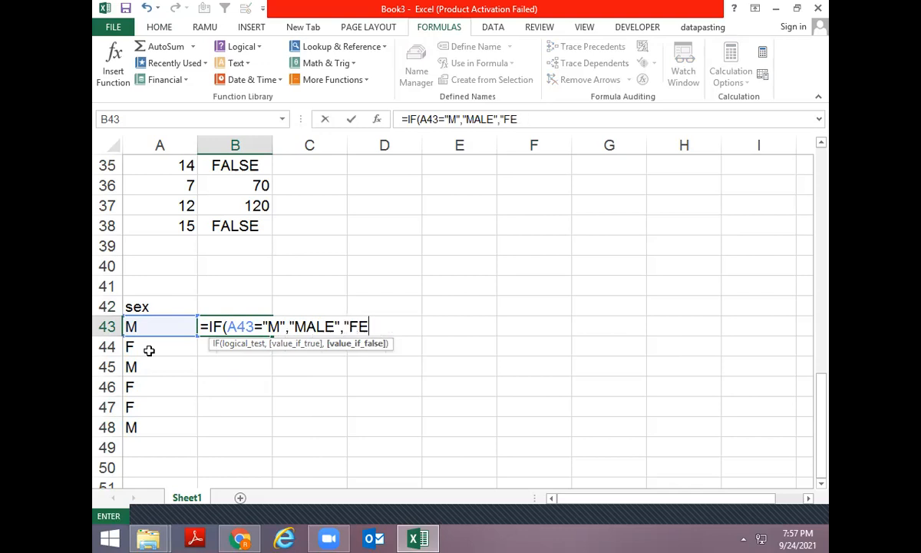
{"action": "key", "text": "Return"}
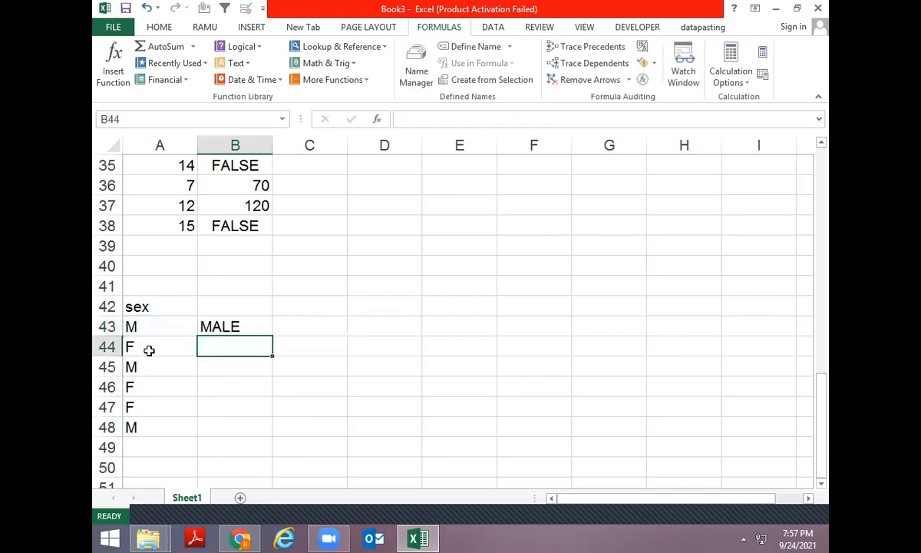
- Fill the IF formula from B43 down through B48, one cell at a time
{"action": "key", "text": "ctrl+d"}
{"action": "key", "text": "Down"}
{"action": "key", "text": "ctrl+d"}
{"action": "key", "text": "Down"}
{"action": "key", "text": "ctrl+d"}
{"action": "key", "text": "Down"}
{"action": "key", "text": "ctrl+d"}
{"action": "key", "text": "Down"}
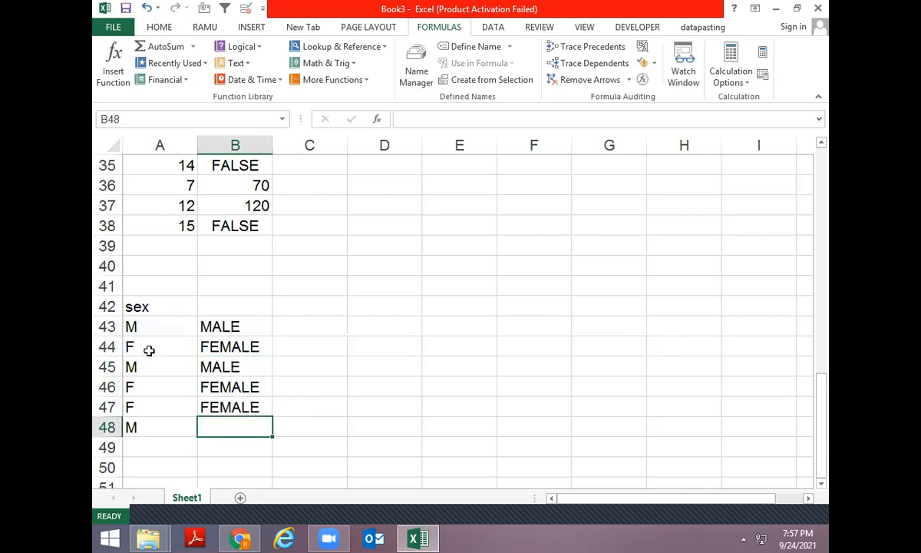
{"action": "key", "text": "ctrl+d"}
- Copy the table in A42:B48 and paste it at F42
{"action": "key", "text": "Left"}
{"action": "key", "text": "Up"}
{"action": "key", "text": "Up"}
{"action": "key", "text": "Up"}
{"action": "key", "text": "Up"}
{"action": "key", "text": "Up"}
{"action": "key", "text": "Up"}
{"action": "key", "text": "shift+Down"}
{"action": "key", "text": "shift+Down"}
{"action": "key", "text": "shift+Down"}
{"action": "key", "text": "shift+Down"}
{"action": "key", "text": "shift+Down"}
{"action": "key", "text": "shift+Down"}
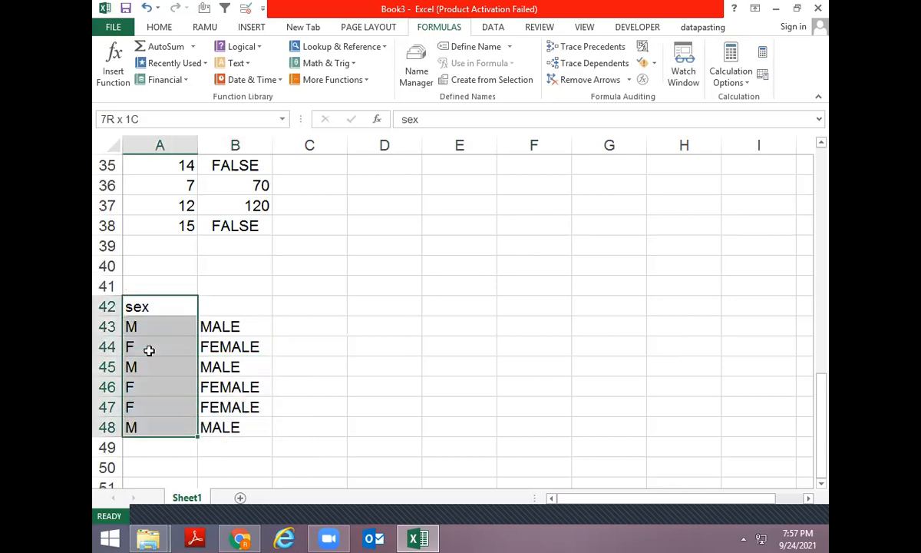
{"action": "key", "text": "shift+Right"}
{"action": "key", "text": "ctrl+c"}
{"action": "key", "text": "Right"}
{"action": "key", "text": "Right"}
{"action": "key", "text": "Right"}
{"action": "key", "text": "Right"}
{"action": "key", "text": "Right"}
{"action": "key", "text": "ctrl+v"}
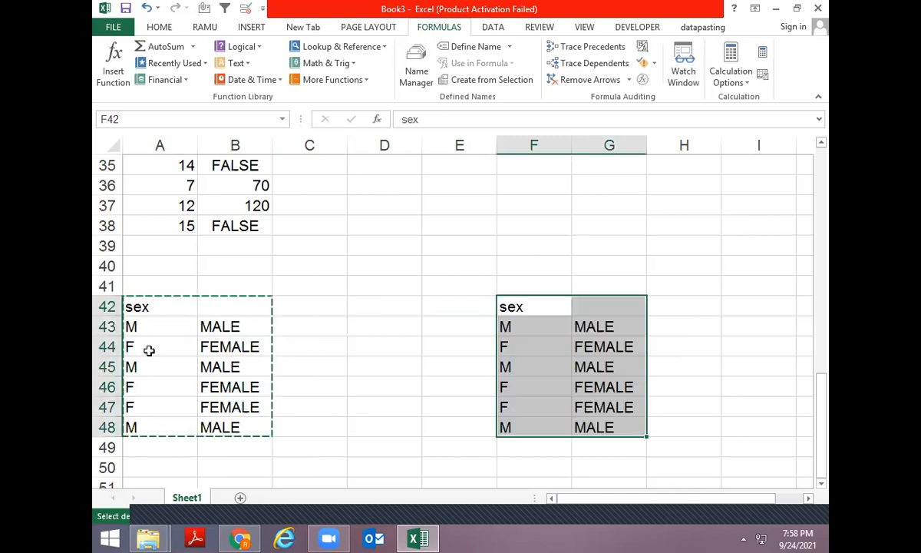
- Examine the copied IF formula in G43 without editing it, and compare the original codes in A43 and A44
{"action": "key", "text": "Escape"}
{"action": "key", "text": "Down"}
{"action": "key", "text": "Down"}
{"action": "key", "text": "Up"}
{"action": "key", "text": "Right"}
{"action": "key", "text": "F2"}
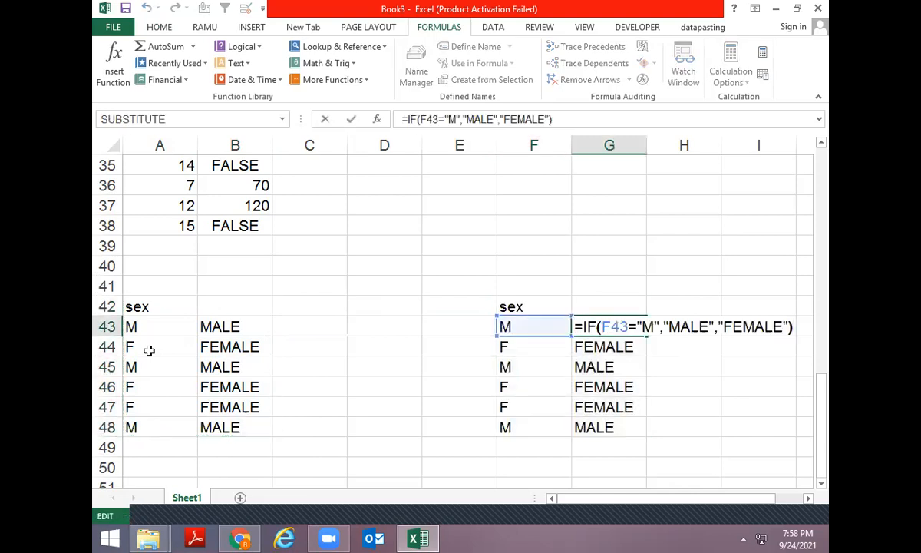
{"action": "key", "text": "Left"}
{"action": "key", "text": "Left"}
{"action": "key", "text": "Left"}
{"action": "key", "text": "Left"}
{"action": "key", "text": "Left"}
{"action": "key", "text": "Left"}
{"action": "key", "text": "Left"}
{"action": "key", "text": "Left"}
{"action": "key", "text": "Left"}
{"action": "key", "text": "Left"}
{"action": "key", "text": "Left"}
{"action": "key", "text": "Left"}
{"action": "key", "text": "Left"}
{"action": "key", "text": "Left"}
{"action": "key", "text": "Left"}
{"action": "key", "text": "Left"}
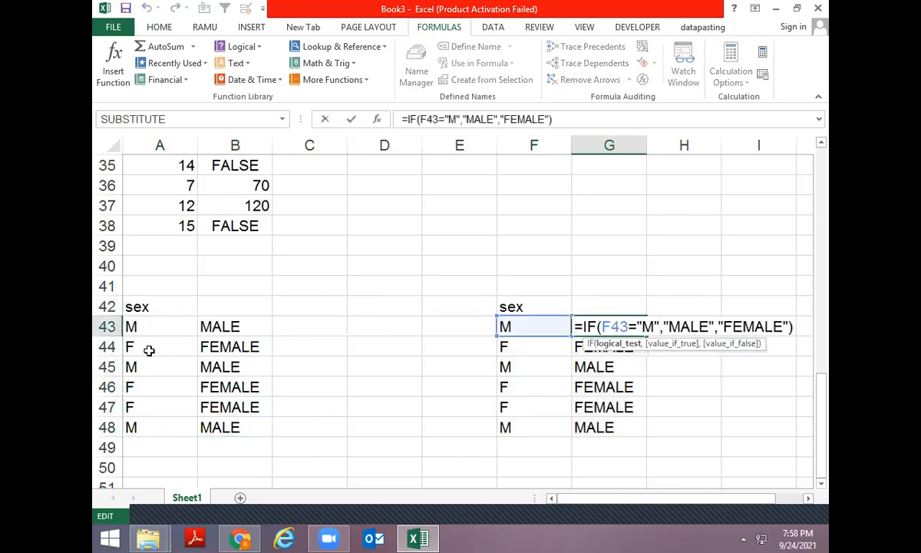
{"action": "key", "text": "Escape"}
{"action": "key", "text": "Left"}
{"action": "key", "text": "Left"}
{"action": "key", "text": "Left"}
{"action": "key", "text": "Left"}
{"action": "key", "text": "Left"}
{"action": "key", "text": "Left"}
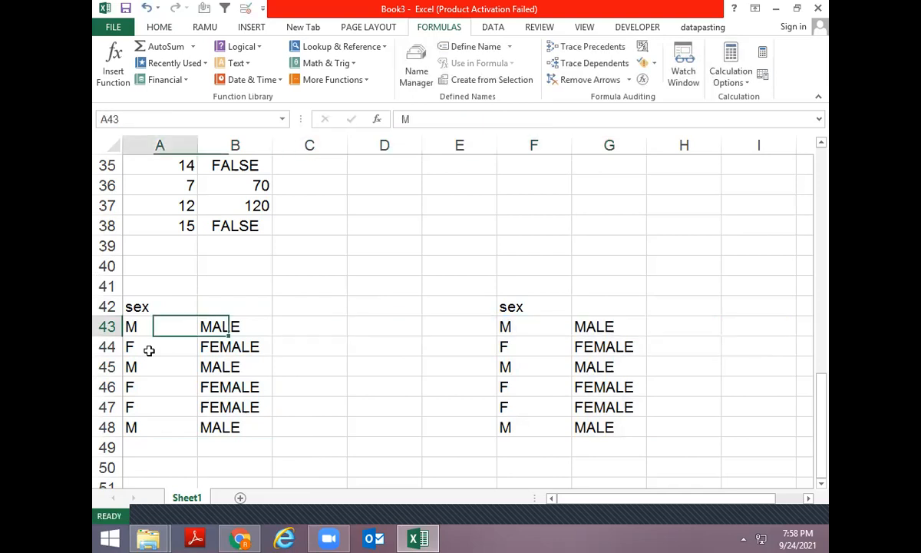
{"action": "key", "text": "Down"}
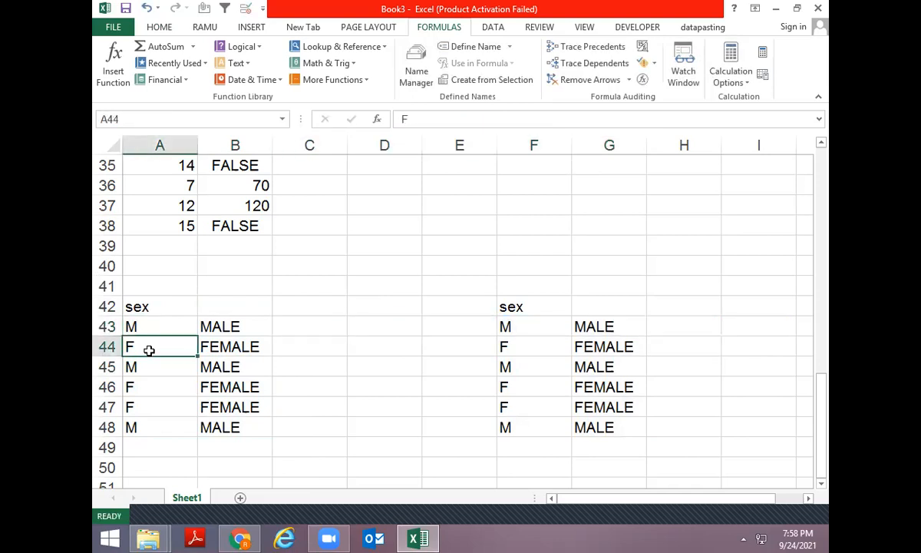
- Replace the copied sex codes with Q in F45, T in F46 and M in F47
{"action": "key", "text": "Right"}
{"action": "key", "text": "Right"}
{"action": "key", "text": "Right"}
{"action": "key", "text": "Right"}
{"action": "key", "text": "Right"}
{"action": "key", "text": "Down"}
{"action": "type", "text": "Q"}
{"action": "key", "text": "Return"}
{"action": "type", "text": "T"}
{"action": "key", "text": "Return"}
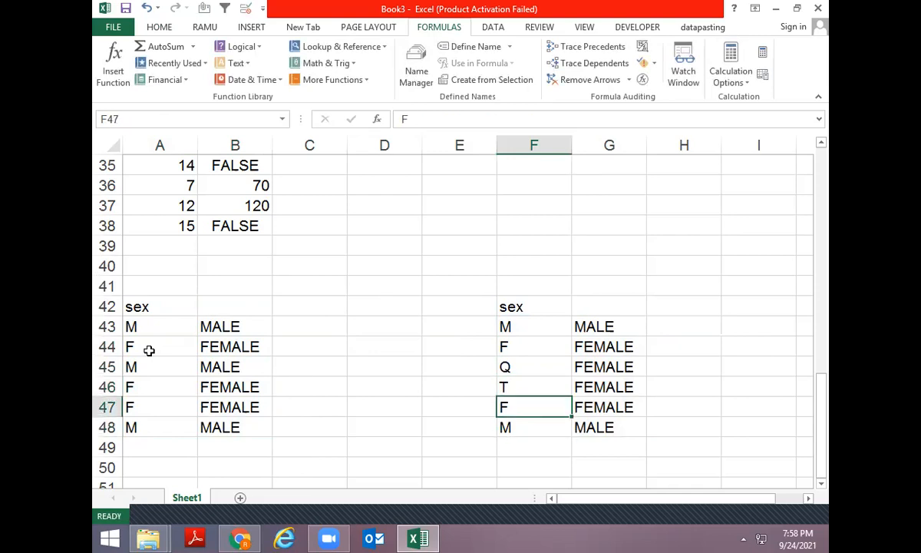
{"action": "type", "text": "M"}
{"action": "key", "text": "Return"}
- Check the IF formulas beside the changed codes from G46 up to G43
{"action": "key", "text": "Up"}
{"action": "key", "text": "Up"}
{"action": "key", "text": "Right"}
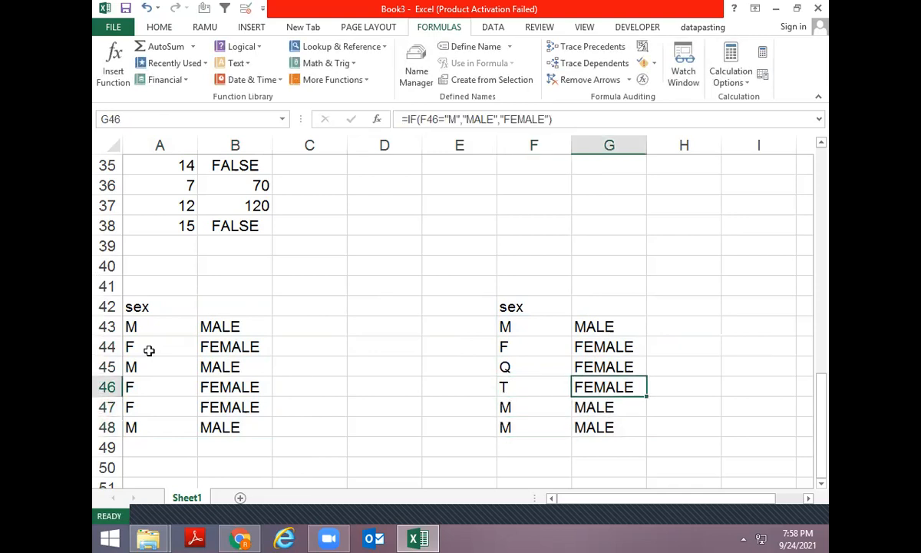
{"action": "key", "text": "Up"}
{"action": "key", "text": "Up"}
{"action": "key", "text": "Up"}
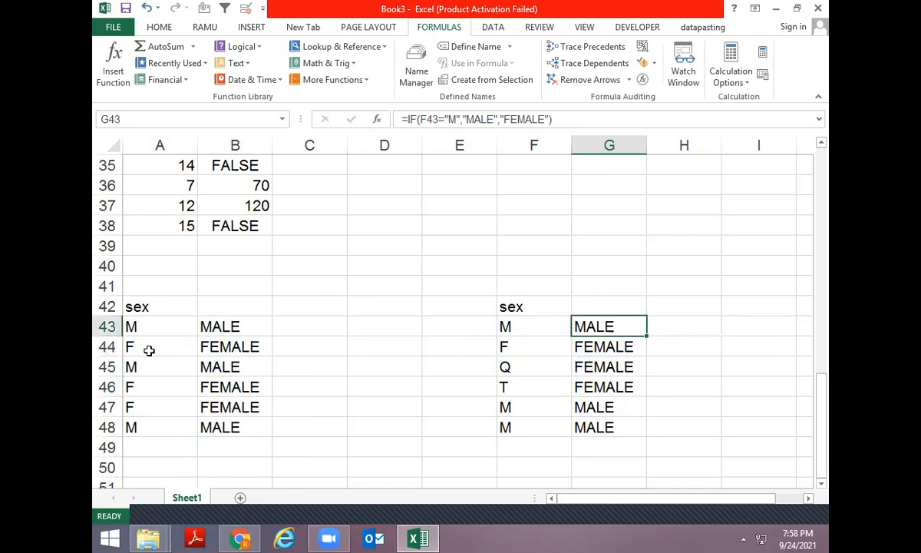
- Examine the logical test and the true and false values of the IF formula in G43 without changing it
{"action": "key", "text": "F2"}
{"action": "key", "text": "Left"}
{"action": "key", "text": "Left"}
{"action": "key", "text": "Left"}
{"action": "key", "text": "Left"}
{"action": "key", "text": "Left"}
{"action": "key", "text": "Left"}
{"action": "key", "text": "Left"}
{"action": "key", "text": "Left"}
{"action": "key", "text": "Left"}
{"action": "key", "text": "Left"}
{"action": "key", "text": "Left"}
{"action": "key", "text": "Left"}
{"action": "key", "text": "Left"}
{"action": "key", "text": "Left"}
{"action": "key", "text": "Left"}
{"action": "key", "text": "Left"}
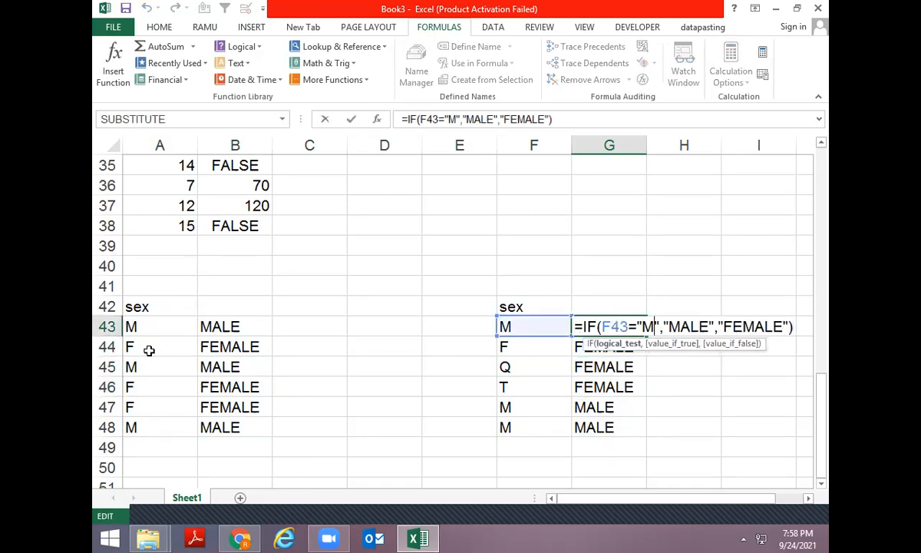
{"action": "key", "text": "Right"}
{"action": "key", "text": "Right"}
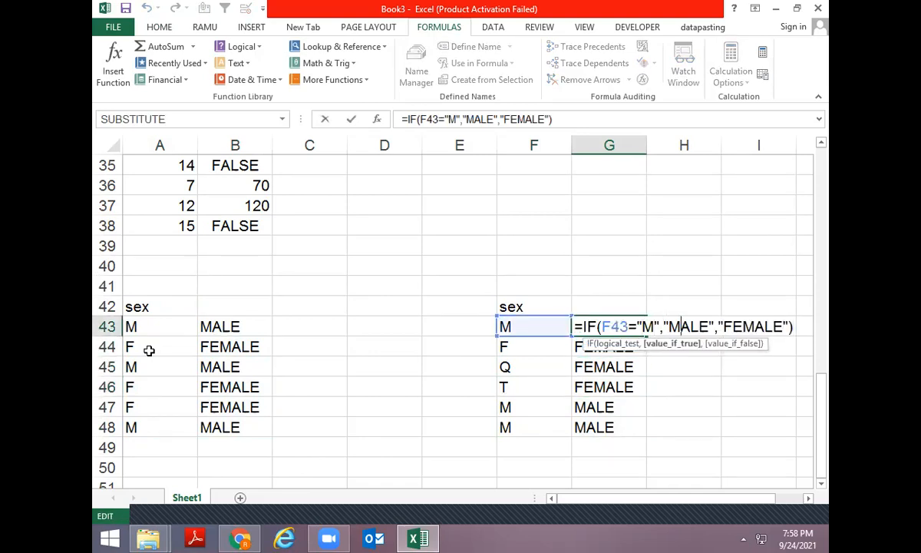
{"action": "key", "text": "Right"}
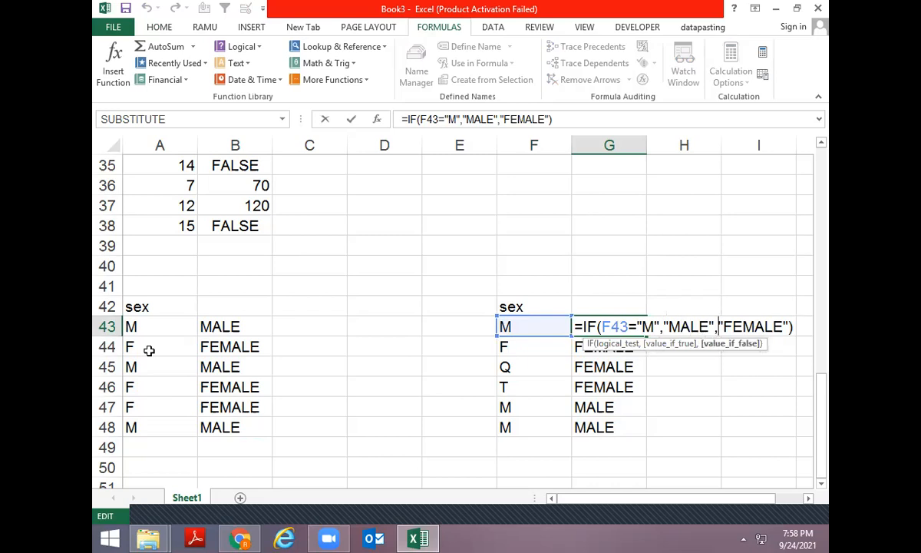
{"action": "key", "text": "Escape"}
- Replace the formula in G43 with =IF(F43="M","MALE") and fill it down to G48
{"action": "type", "text": "=IF("}
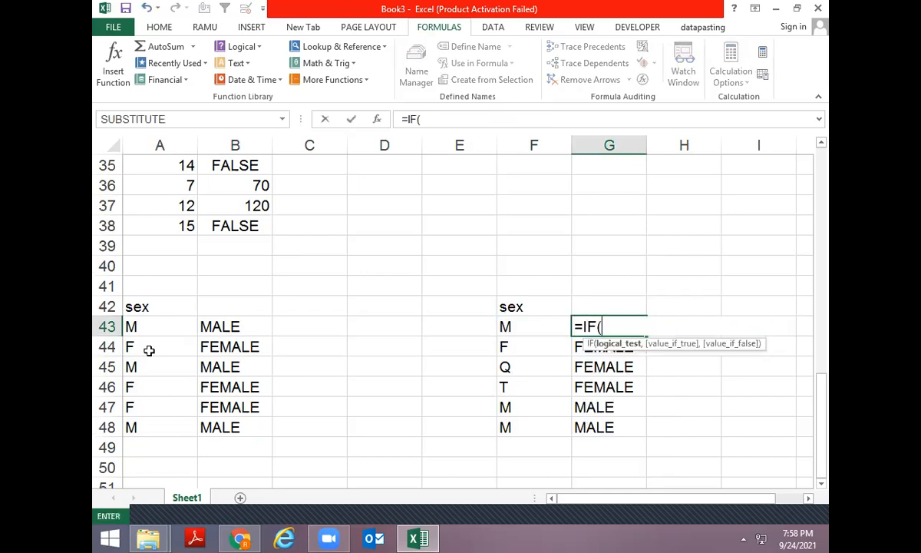
{"action": "key", "text": "Left"}
{"action": "type", "text": "=\","}
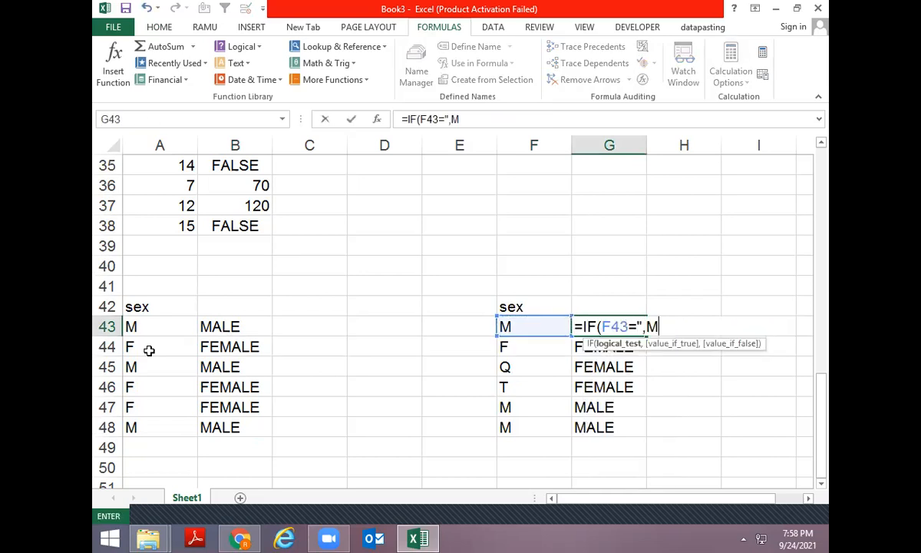
{"action": "type", "text": "M"}
{"action": "key", "text": "BackSpace"}
{"action": "key", "text": "BackSpace"}
{"action": "type", "text": "M\",M"}
{"action": "key", "text": "BackSpace"}
{"action": "type", "text": "\""}
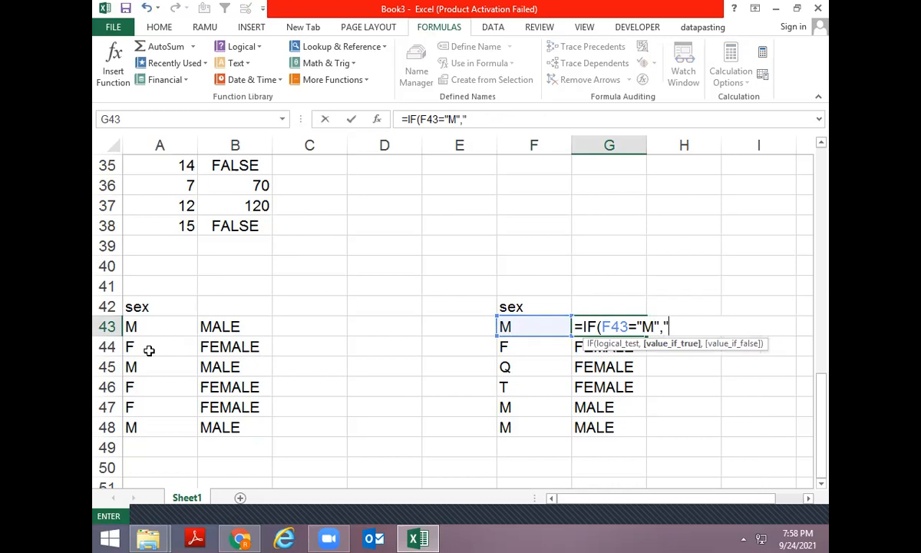
{"action": "type", "text": "MAIL"}
{"action": "type", "text": "LE\")"}
{"action": "key", "text": "Return"}
{"action": "key", "text": "Up"}
{"action": "key", "text": "ctrl+shift+Down"}
{"action": "key", "text": "ctrl+d"}
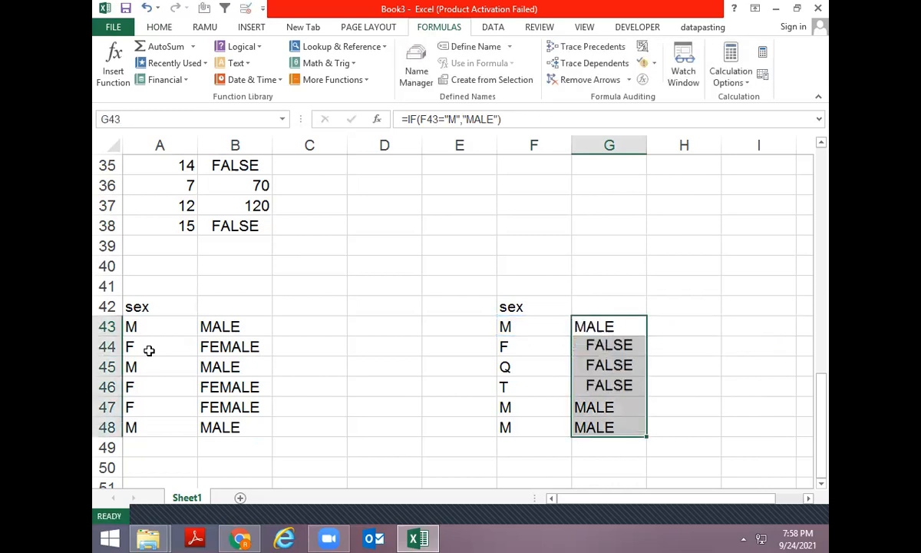
- Extend the G43 formula to =IF(F43="M","MALE",IF(F43="F","FEMALE")), and fill it down to G48
{"action": "key", "text": "Down"}
{"action": "key", "text": "Up"}
{"action": "key", "text": "F2"}
{"action": "key", "text": "BackSpace"}
{"action": "type", "text": ",IF("}
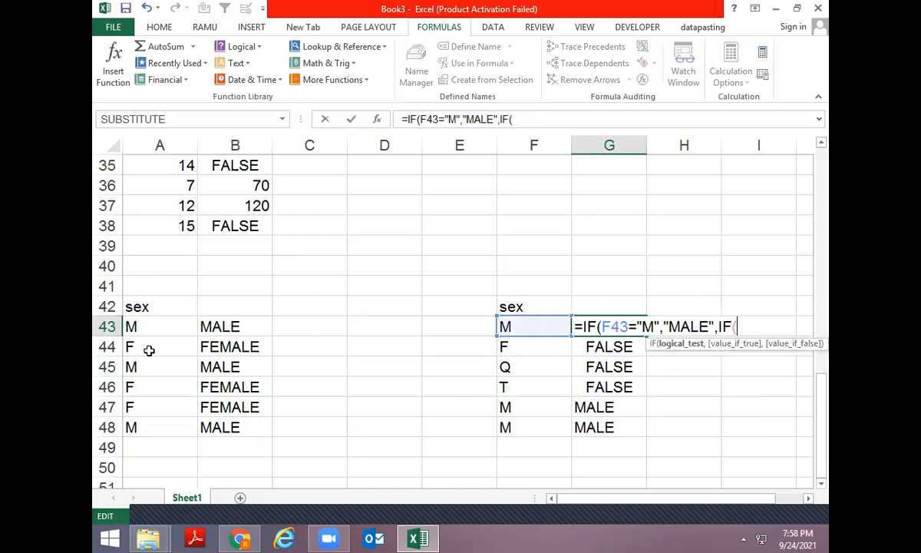
{"action": "left_click", "coordinate": [532, 321]}
{"action": "type", "text": "="}
{"action": "type", "text": "\"F\",\"FEMLALE\""}
{"action": "key", "text": "Return"}
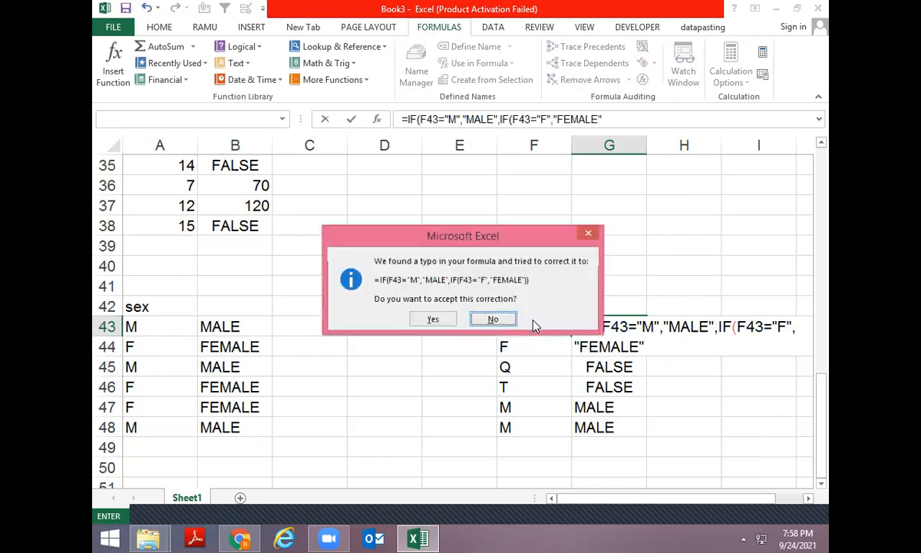
{"action": "key", "text": "Return"}
{"action": "key", "text": "Up"}
{"action": "key", "text": "ctrl+shift+Down"}
{"action": "key", "text": "ctrl+d"}
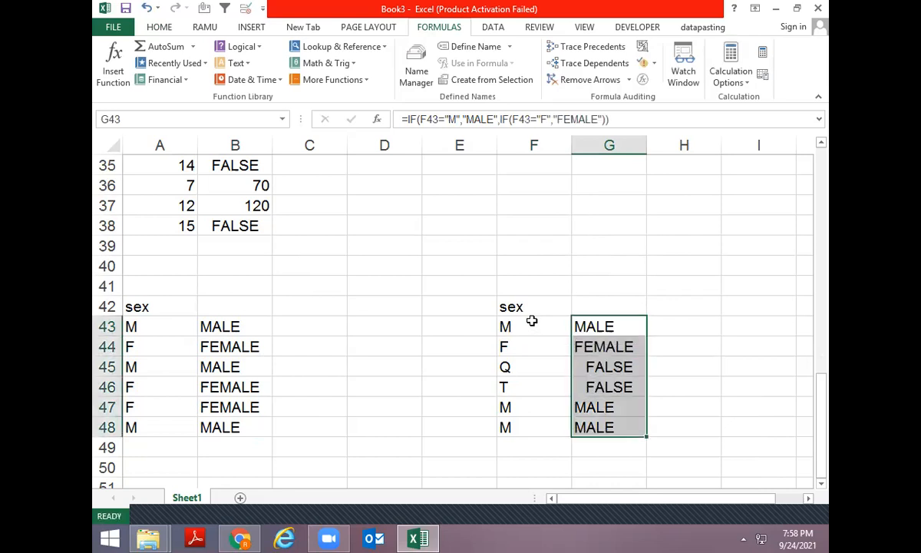
- Add "OTHER" as the false value of the nested IF in G43 and fill the formula down to G48
{"action": "key", "text": "Down"}
{"action": "key", "text": "Up"}
{"action": "key", "text": "F2"}
{"action": "key", "text": "BackSpace"}
{"action": "key", "text": "BackSpace"}
{"action": "type", "text": ",\"OTHER"}
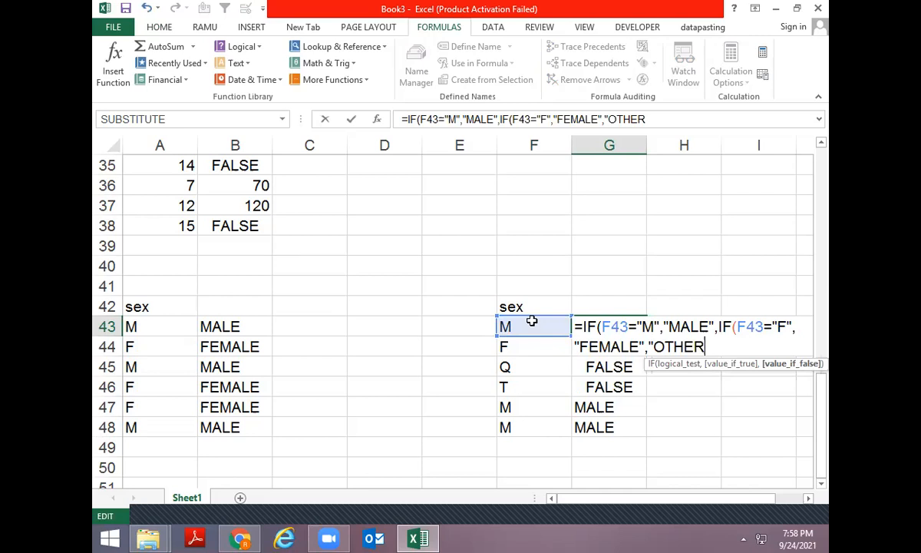
{"action": "key", "text": "Return"}
{"action": "key", "text": "Return"}
{"action": "key", "text": "ctrl+shift+Down"}
{"action": "key", "text": "ctrl+d"}
- Review the nested IF formulas and their results in column G beside the sex codes
{"action": "key", "text": "Down"}
{"action": "key", "text": "Down"}
{"action": "key", "text": "Down"}
{"action": "key", "text": "Down"}
{"action": "key", "text": "Down"}
{"action": "key", "text": "Down"}
{"action": "key", "text": "Down"}
{"action": "key", "text": "Down"}
{"action": "key", "text": "Down"}
{"action": "key", "text": "Down"}
{"action": "key", "text": "Down"}
{"action": "key", "text": "Down"}
{"action": "key", "text": "Down"}
{"action": "key", "text": "Down"}
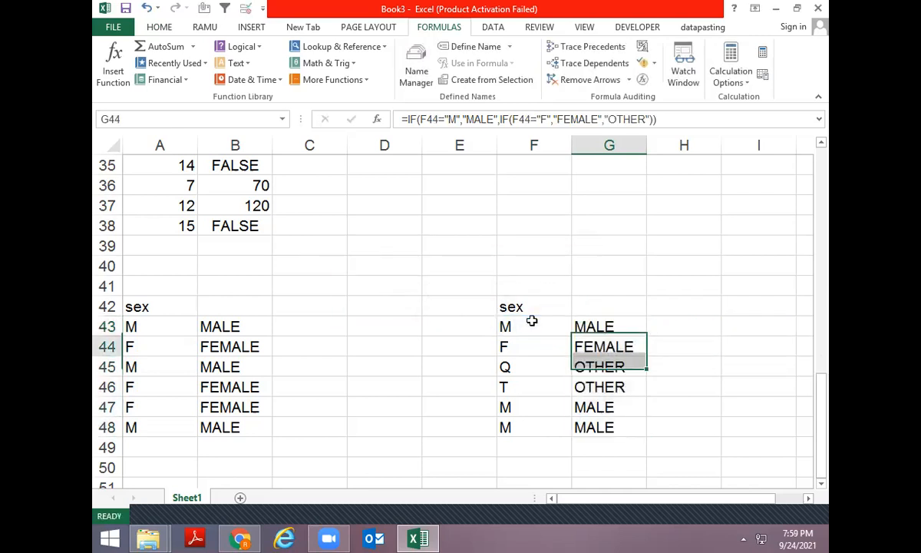
{"action": "key", "text": "Up"}
{"action": "key", "text": "Up"}
{"action": "key", "text": "Up"}
{"action": "key", "text": "Up"}
{"action": "key", "text": "Up"}
{"action": "key", "text": "Up"}
{"action": "key", "text": "Up"}
{"action": "key", "text": "Up"}
{"action": "key", "text": "Up"}
{"action": "key", "text": "Up"}
{"action": "key", "text": "Up"}
{"action": "key", "text": "Up"}
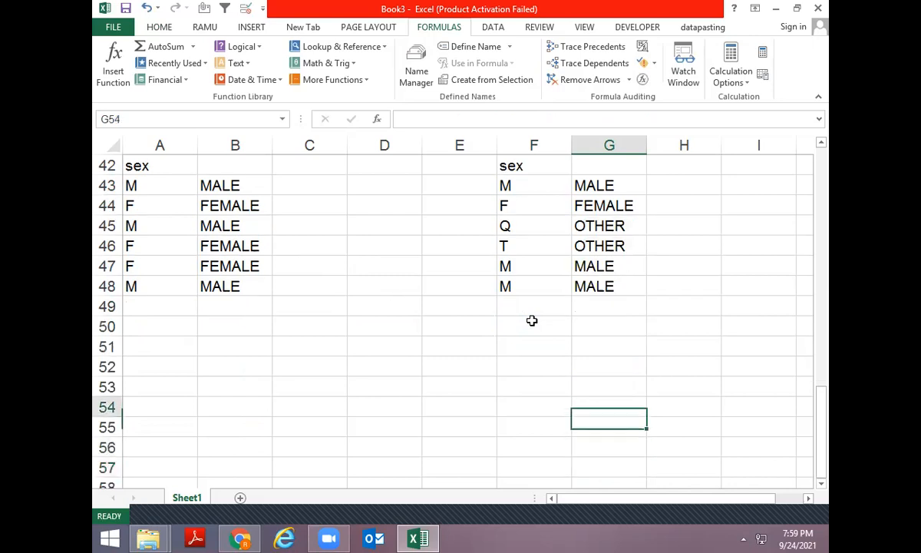
{"action": "key", "text": "Up"}
{"action": "key", "text": "Up"}
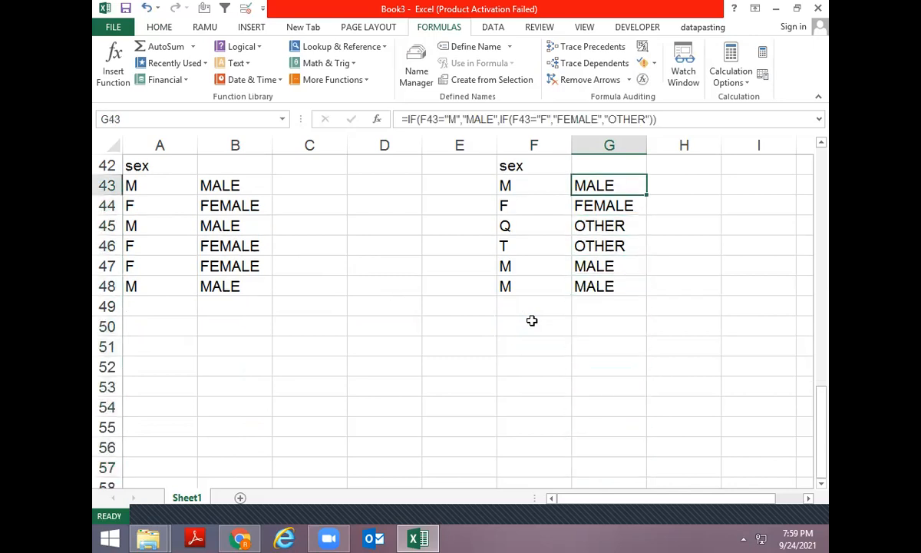
{"action": "key", "text": "Down"}
{"action": "key", "text": "Down"}
{"action": "key", "text": "Down"}
{"action": "key", "text": "Down"}
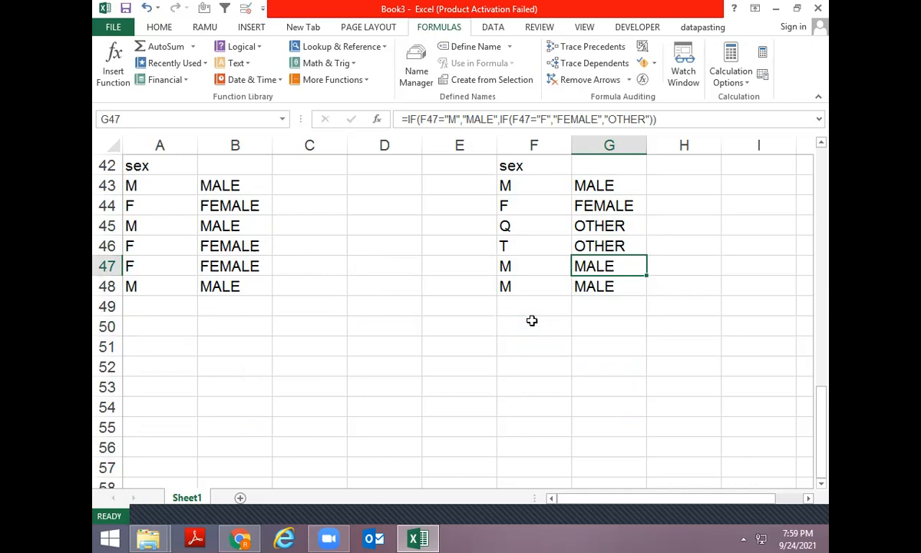
- Enter the labels A, B and C in cells A51 to A53, below the original sex table
{"action": "key", "text": "Left"}
{"action": "key", "text": "Left"}
{"action": "key", "text": "Left"}
{"action": "key", "text": "Left"}
{"action": "key", "text": "Left"}
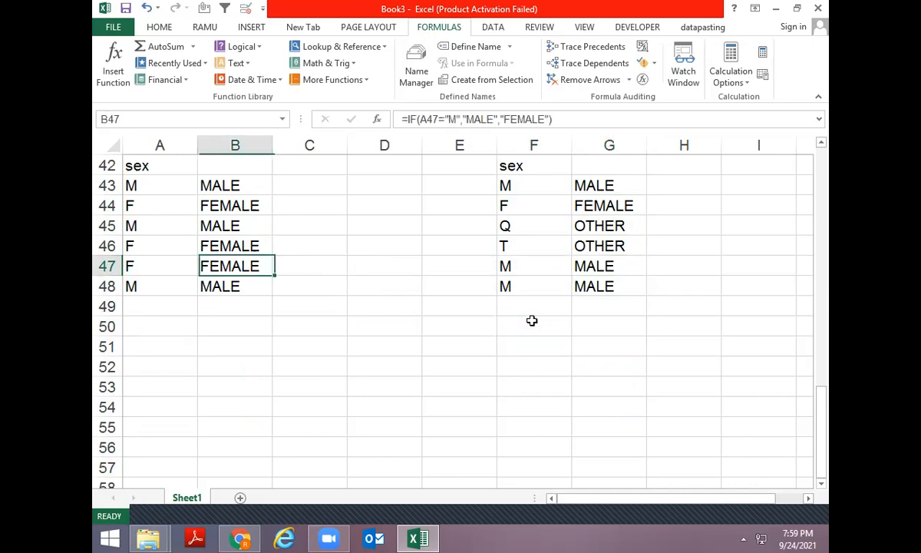
{"action": "key", "text": "Down"}
{"action": "key", "text": "Down"}
{"action": "key", "text": "Down"}
{"action": "key", "text": "Down"}
{"action": "key", "text": "Left"}
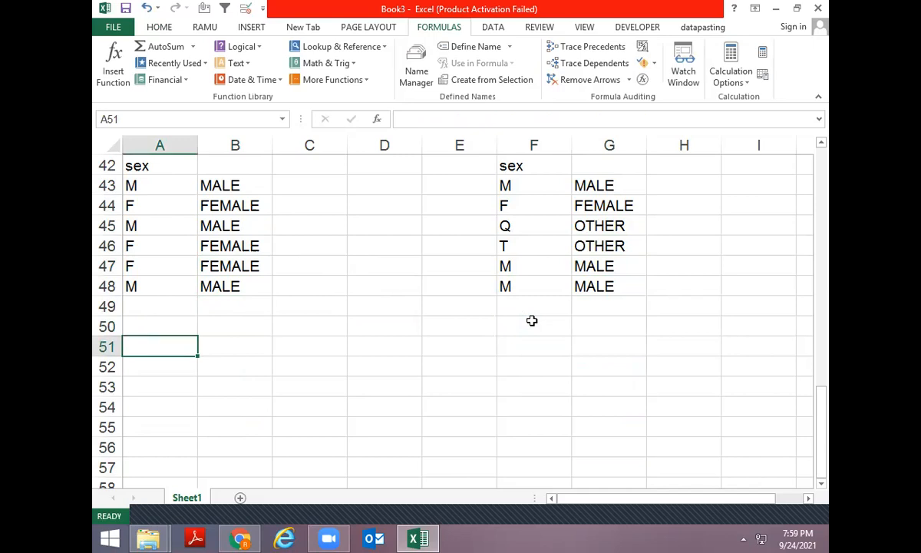
{"action": "type", "text": "A"}
{"action": "key", "text": "Return"}
{"action": "type", "text": "B"}
{"action": "key", "text": "Return"}
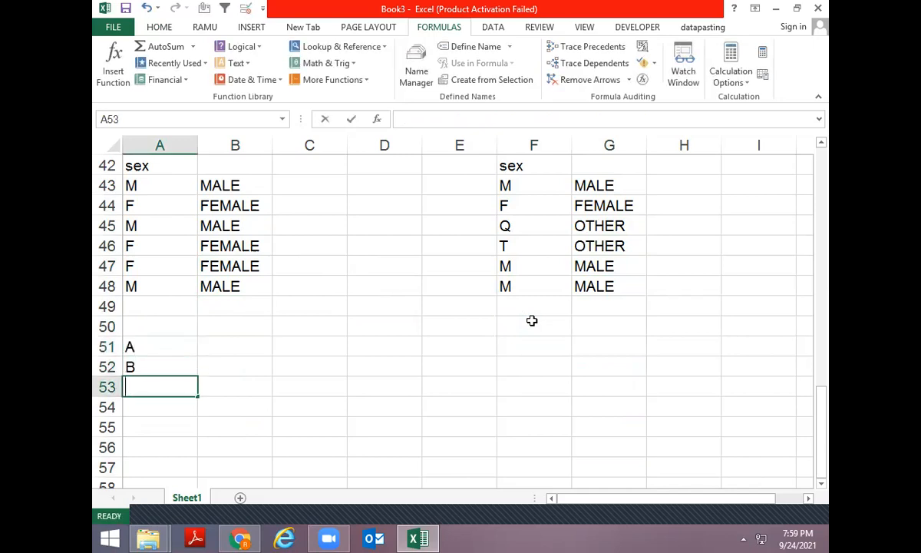
{"action": "type", "text": "C"}
{"action": "key", "text": "Up"}
- Insert four blank rows at row 51, above the A, B, C label list
{"action": "key", "text": "Right"}
{"action": "key", "text": "Right"}
{"action": "key", "text": "Up"}
{"action": "key", "text": "Up"}
{"action": "key", "text": "Left"}
{"action": "key", "text": "Left"}
{"action": "key", "text": "Down"}
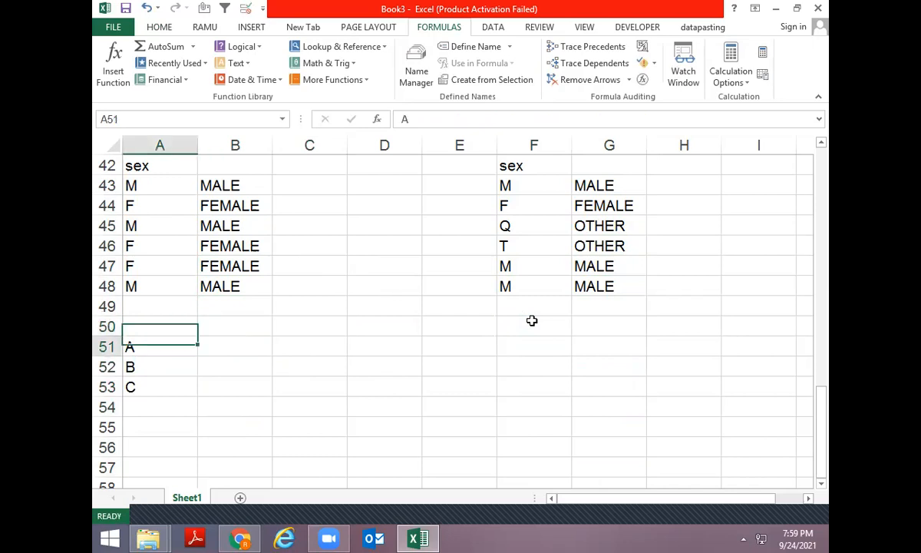
{"action": "key", "text": "shift+space"}
{"action": "key", "text": "ctrl+plus"}
{"action": "key", "text": "ctrl+plus"}
{"action": "key", "text": "ctrl+plus"}
{"action": "key", "text": "ctrl+plus"}
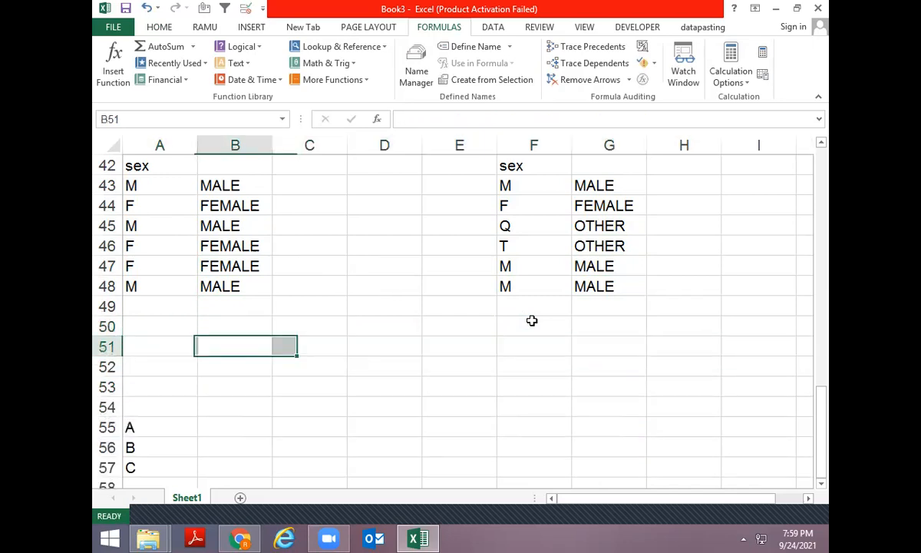
- Enter the heading A in D50 with the values 12 and 24 below it
{"action": "key", "text": "Up"}
{"action": "key", "text": "Right"}
{"action": "key", "text": "Right"}
{"action": "type", "text": "A"}
{"action": "key", "text": "Return"}
{"action": "type", "text": "1"}
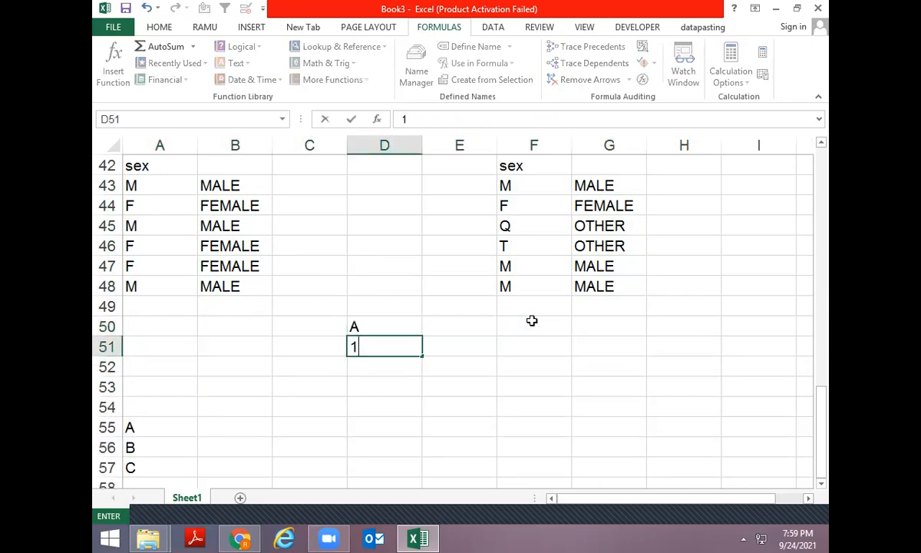
{"action": "type", "text": "2"}
{"action": "key", "text": "Return"}
{"action": "type", "text": "24"}
{"action": "key", "text": "Up"}
- Enter the heading B in E50 with the values 18 and 16 below it
{"action": "key", "text": "Up"}
{"action": "key", "text": "Right"}
{"action": "type", "text": "B"}
{"action": "key", "text": "Return"}
{"action": "type", "text": "18"}
{"action": "key", "text": "Return"}
{"action": "type", "text": "16"}
{"action": "key", "text": "Return"}
- Enter the heading C in F50 with the values 15 and 27 below it
{"action": "key", "text": "Up"}
{"action": "key", "text": "Up"}
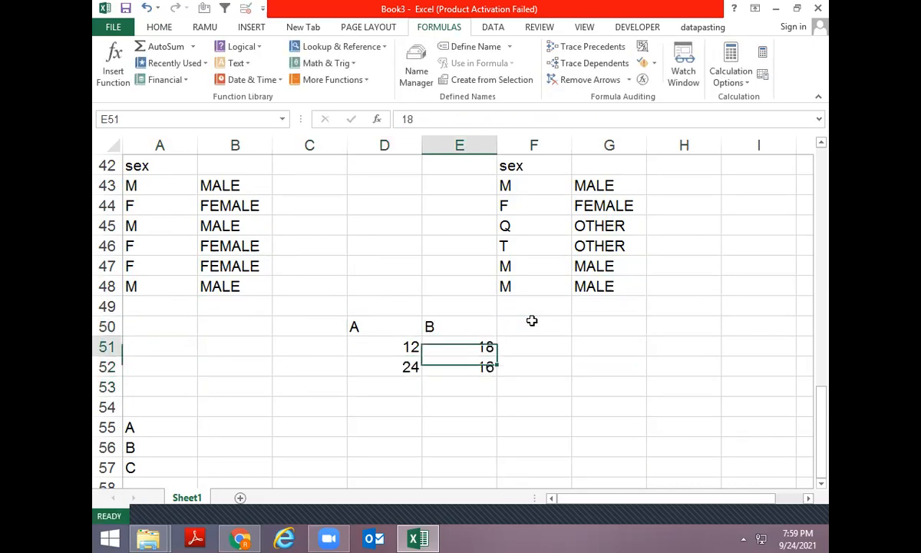
{"action": "key", "text": "Right"}
{"action": "key", "text": "Up"}
{"action": "type", "text": "C"}
{"action": "key", "text": "Return"}
{"action": "type", "text": "15"}
{"action": "key", "text": "Return"}
{"action": "type", "text": "27"}
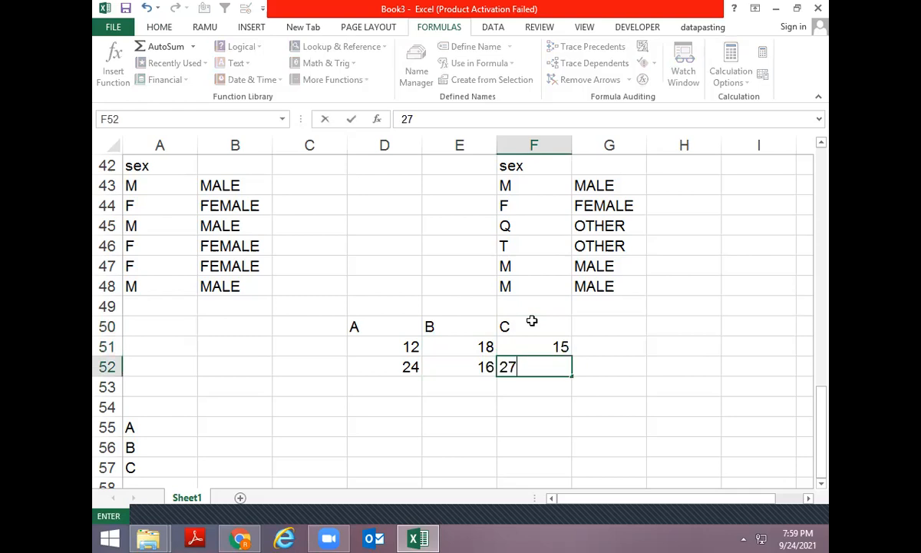
{"action": "key", "text": "Return"}
- Confirm the last C value and examine the numbers under headings A, B and C in D51:F52, one column at a time
{"action": "key", "text": "Return"}
{"action": "key", "text": "Home"}
{"action": "key", "text": "Down"}
{"action": "key", "text": "Down"}
{"action": "key", "text": "Down"}
{"action": "key", "text": "Down"}
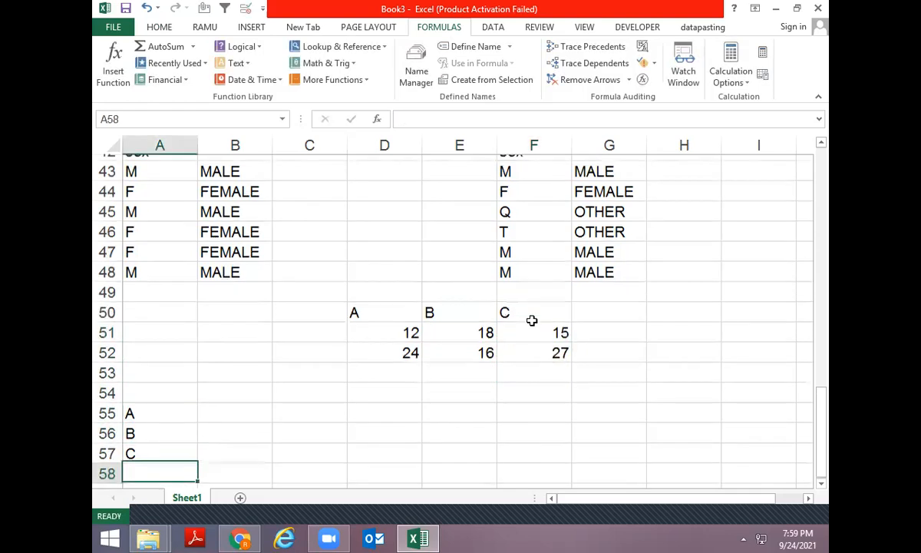
{"action": "key", "text": "Up"}
{"action": "key", "text": "Up"}
{"action": "key", "text": "Up"}
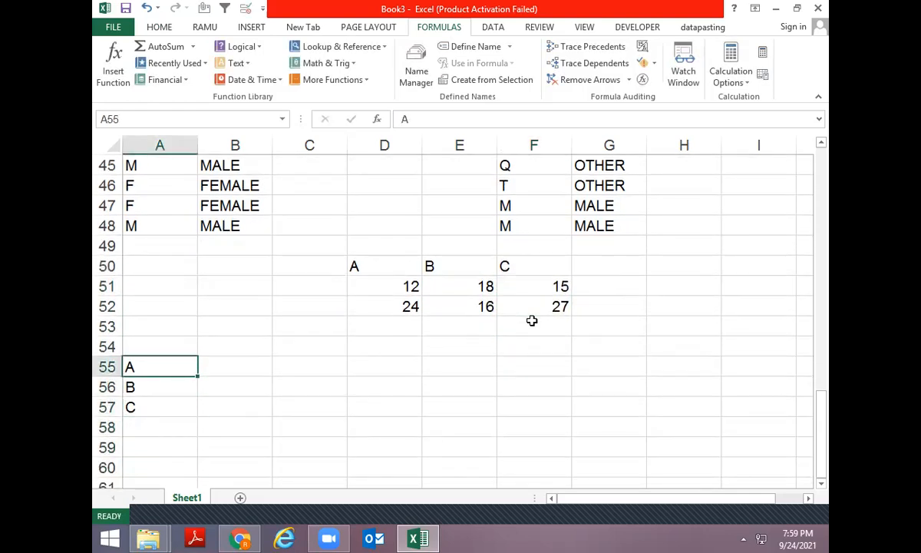
{"action": "key", "text": "Right"}
{"action": "key", "text": "Right"}
{"action": "key", "text": "Up"}
{"action": "key", "text": "Up"}
{"action": "key", "text": "Up"}
{"action": "key", "text": "Up"}
{"action": "key", "text": "Right"}
{"action": "key", "text": "shift+Down"}
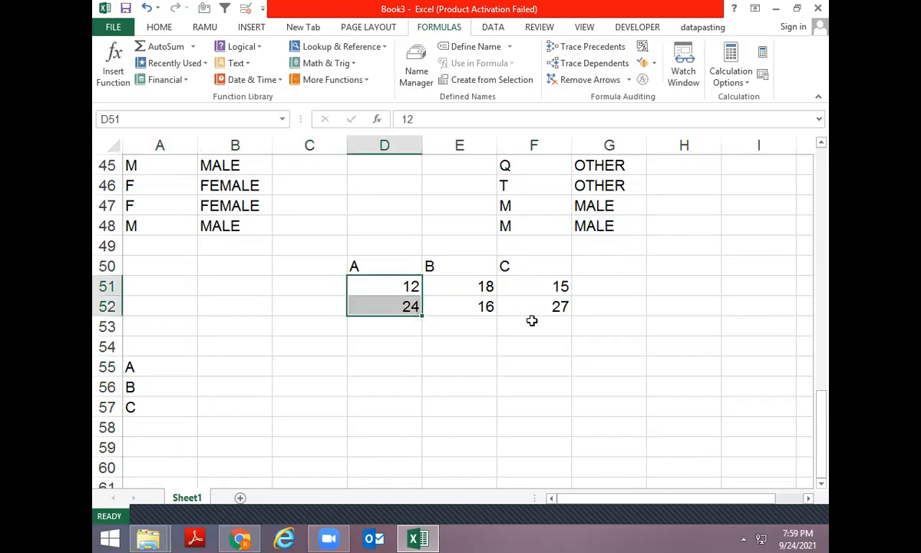
{"action": "key", "text": "Down"}
{"action": "key", "text": "Right"}
{"action": "key", "text": "Up"}
{"action": "key", "text": "shift+Down"}
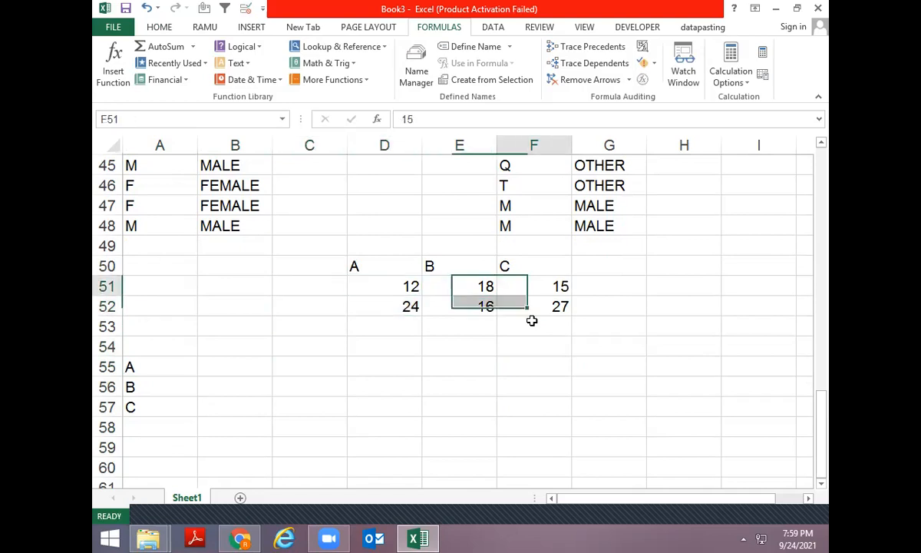
{"action": "key", "text": "Right"}
{"action": "key", "text": "shift+Down"}
- Start an IF formula in B55 that tests whether A55 equals "A"
{"action": "key", "text": "Return"}
{"action": "key", "text": "Down"}
{"action": "key", "text": "Down"}
{"action": "key", "text": "Down"}
{"action": "key", "text": "Left"}
{"action": "key", "text": "Left"}
{"action": "key", "text": "Left"}
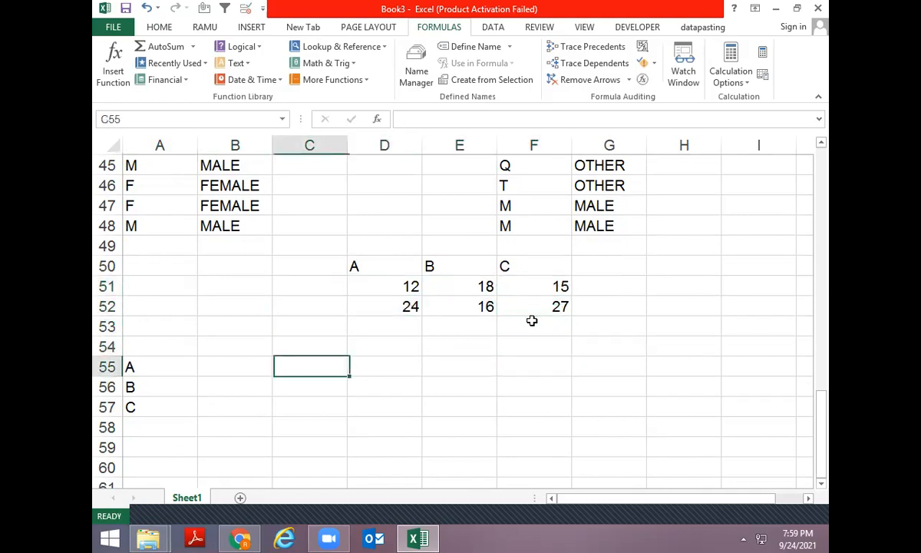
{"action": "key", "text": "Left"}
{"action": "type", "text": "=IF("}
{"action": "key", "text": "Left"}
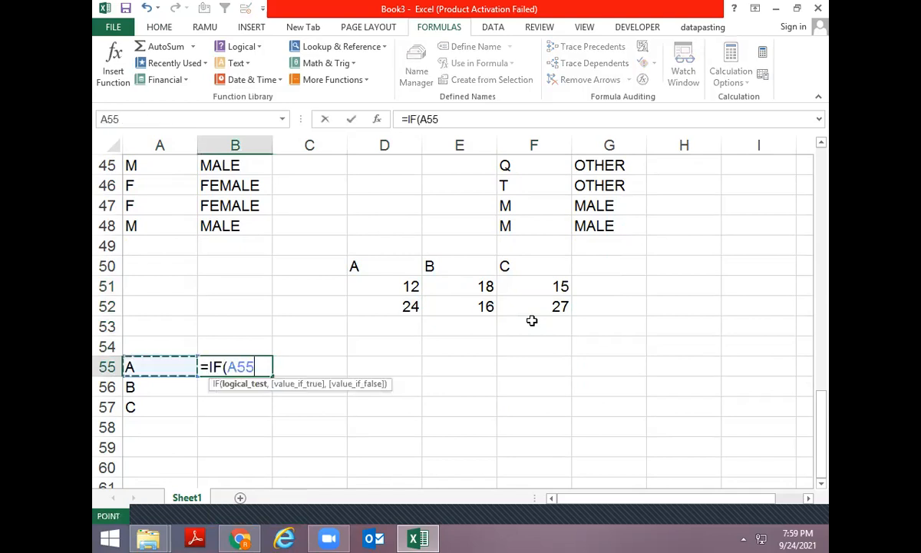
{"action": "type", "text": "=\"A\","}
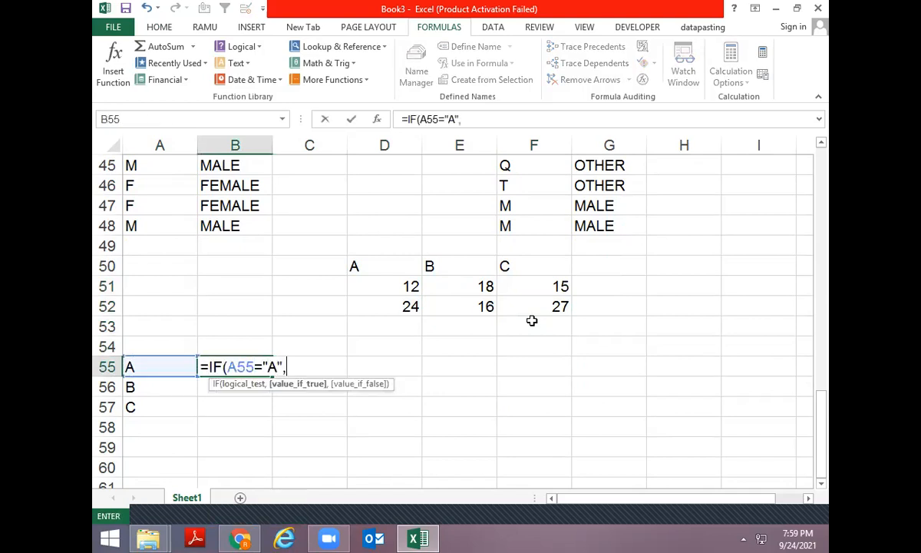
- Make the IF return the SUM of D51:D52 when true, with an absolute reference to $D$52, and enter the formula
{"action": "type", "text": "SUM("}
{"action": "key", "text": "Up"}
{"action": "key", "text": "Up"}
{"action": "key", "text": "Right"}
{"action": "key", "text": "Right"}
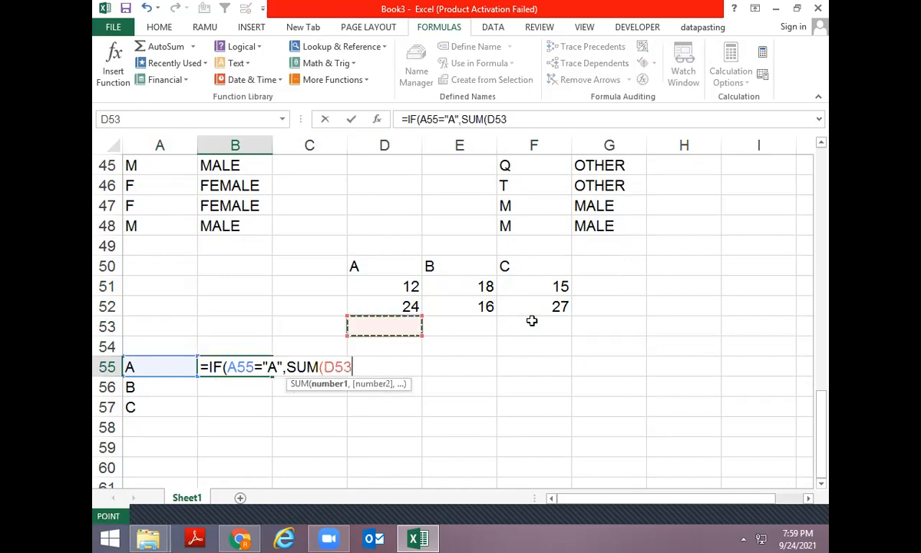
{"action": "key", "text": "Up"}
{"action": "key", "text": "shift+Up"}
{"action": "type", "text": ")"}
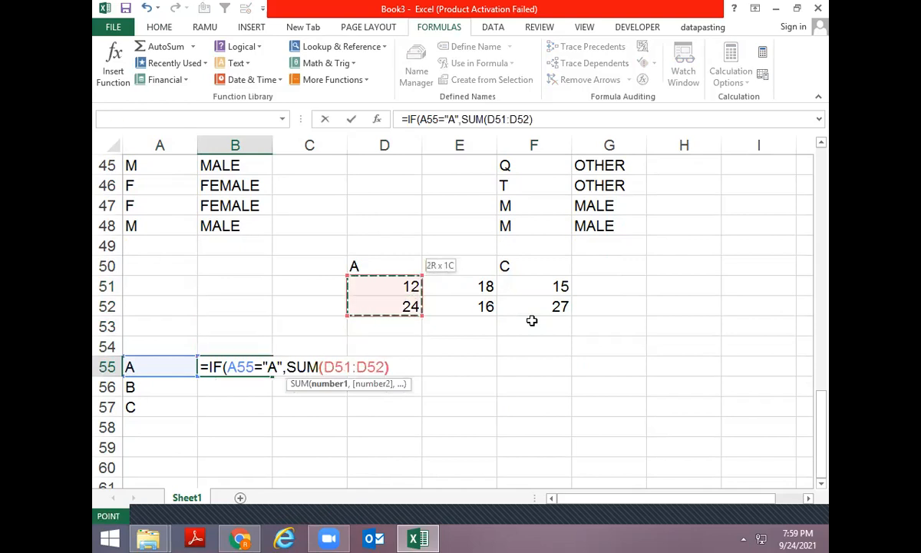
{"action": "key", "text": "F4"}
{"action": "key", "text": "Return"}
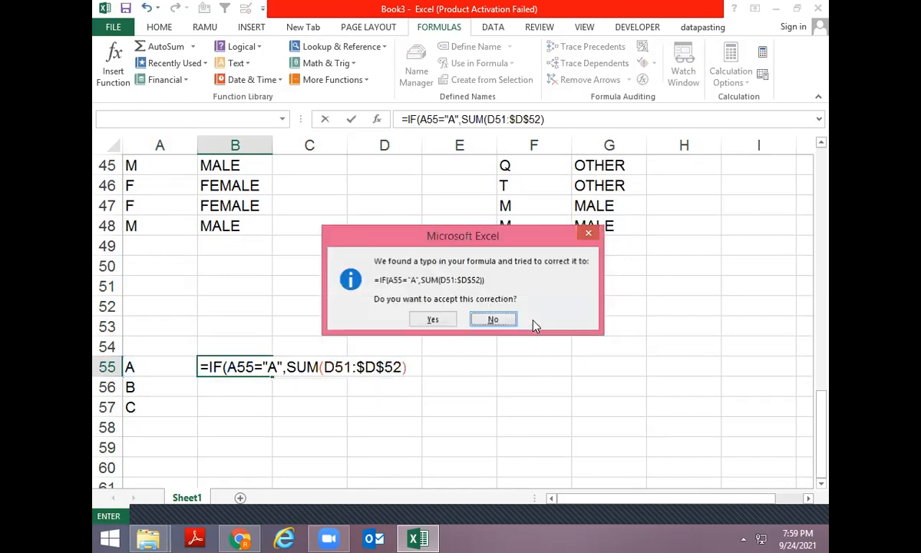
{"action": "key", "text": "Return"}
- Edit the B55 formula so the summed range is fully absolute, $D$51:$D$52
{"action": "key", "text": "F2"}
{"action": "key", "text": "Left"}
{"action": "key", "text": "Left"}
{"action": "key", "text": "Left"}
{"action": "key", "text": "Left"}
{"action": "key", "text": "Left"}
{"action": "key", "text": "Left"}
{"action": "key", "text": "Left"}
{"action": "key", "text": "Left"}
{"action": "key", "text": "Left"}
{"action": "key", "text": "Left"}
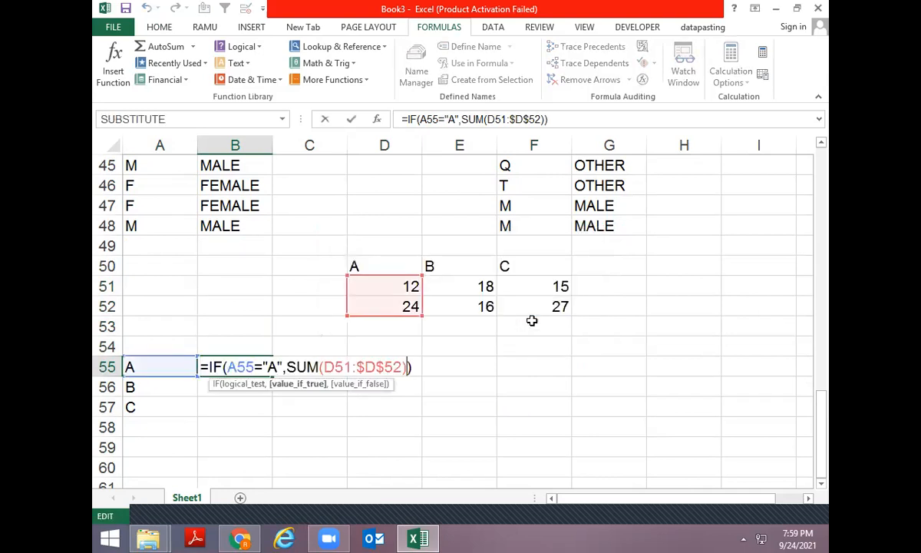
{"action": "key", "text": "F4"}
{"action": "key", "text": "Return"}
- Copy the B55 formula down into B56 and B57
{"action": "key", "text": "ctrl+d"}
{"action": "key", "text": "Down"}
{"action": "key", "text": "ctrl+d"}
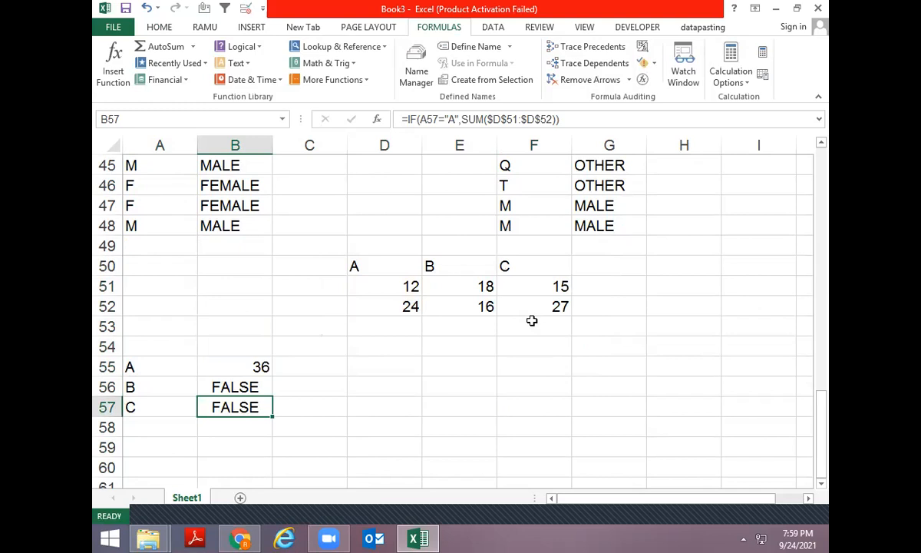
- Extend the B55 formula after $D$52 with a nested IF testing A55="B"
{"action": "key", "text": "Up"}
{"action": "key", "text": "Up"}
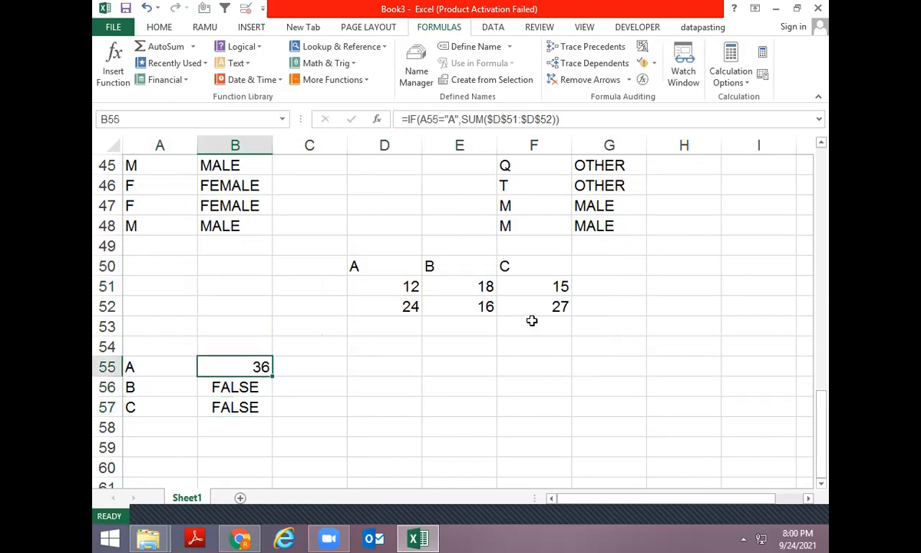
{"action": "key", "text": "F2"}
{"action": "key", "text": "BackSpace"}
{"action": "type", "text": ","}
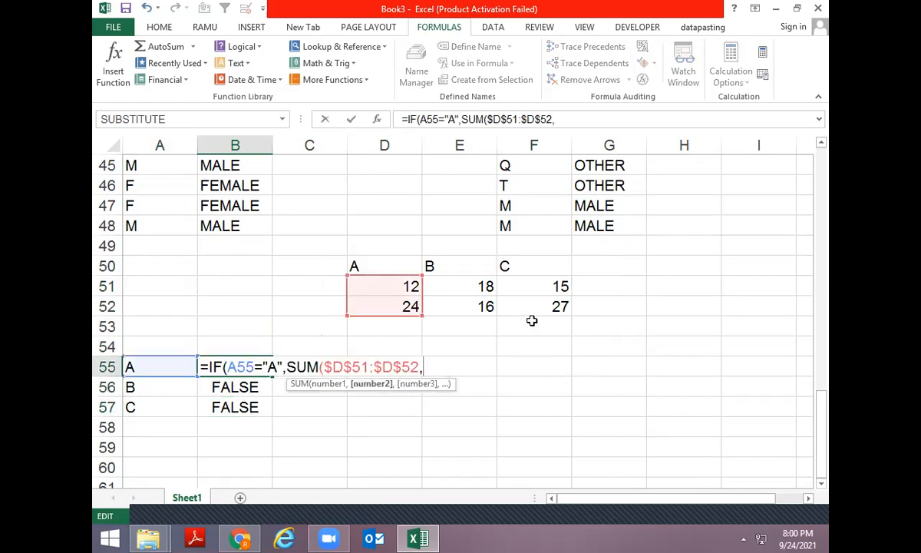
{"action": "key", "text": "BackSpace"}
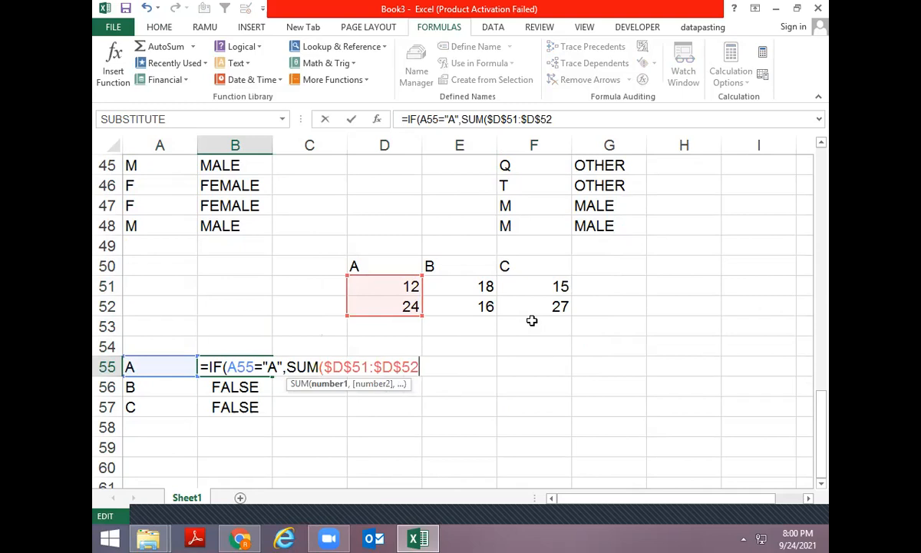
{"action": "key", "text": "BackSpace"}
{"action": "type", "text": ",IF("}
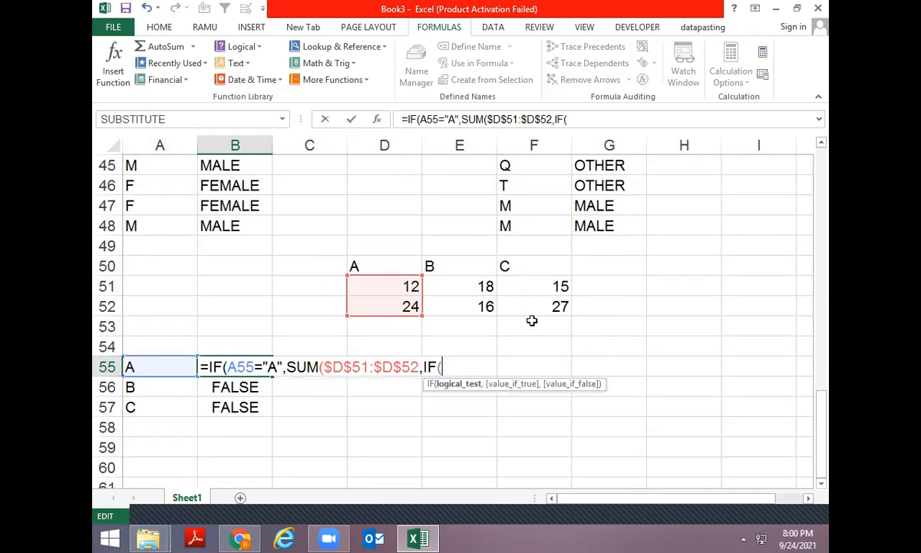
{"action": "left_click", "coordinate": [134, 368]}
{"action": "type", "text": "=\"B\""}
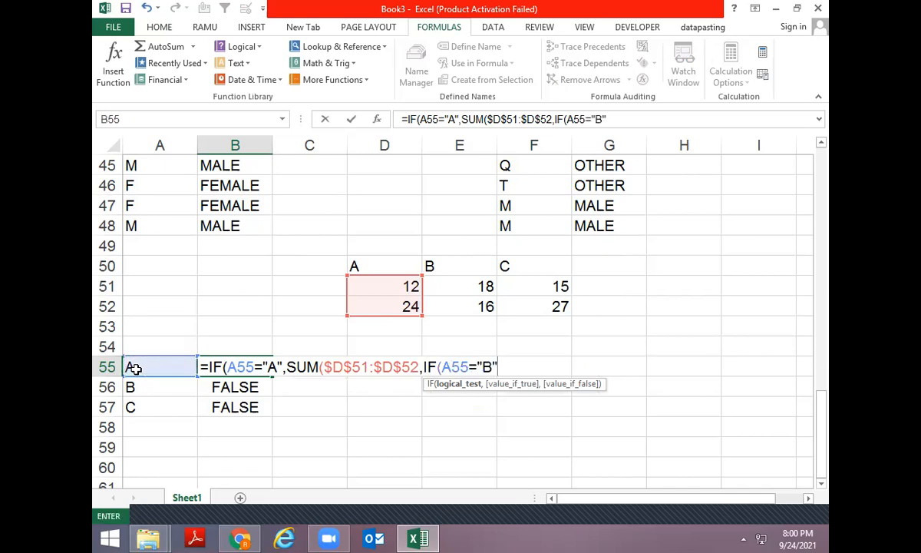
- Add SUM($E$51:$E$52) as the nested IF's true value and close the parentheses
{"action": "type", "text": ",SYU"}
{"action": "key", "text": "BackSpace"}
{"action": "key", "text": "BackSpace"}
{"action": "type", "text": "UM("}
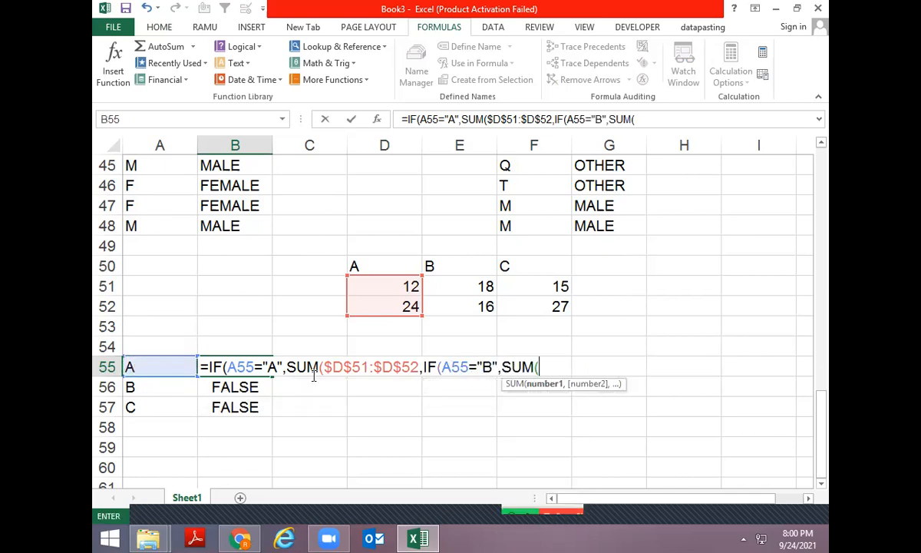
{"action": "left_click_drag", "start_coordinate": [487, 284], "coordinate": [486, 309]}
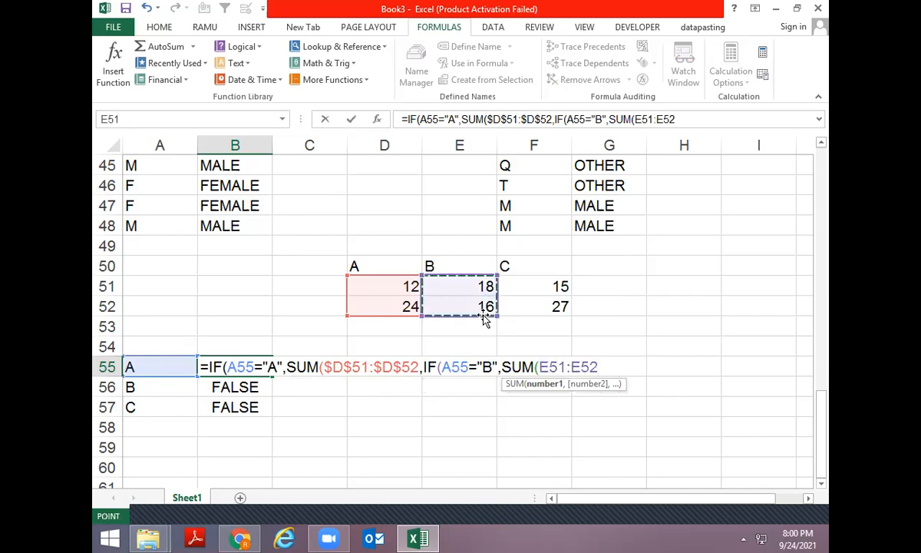
{"action": "key", "text": "F4"}
{"action": "type", "text": ")))"}
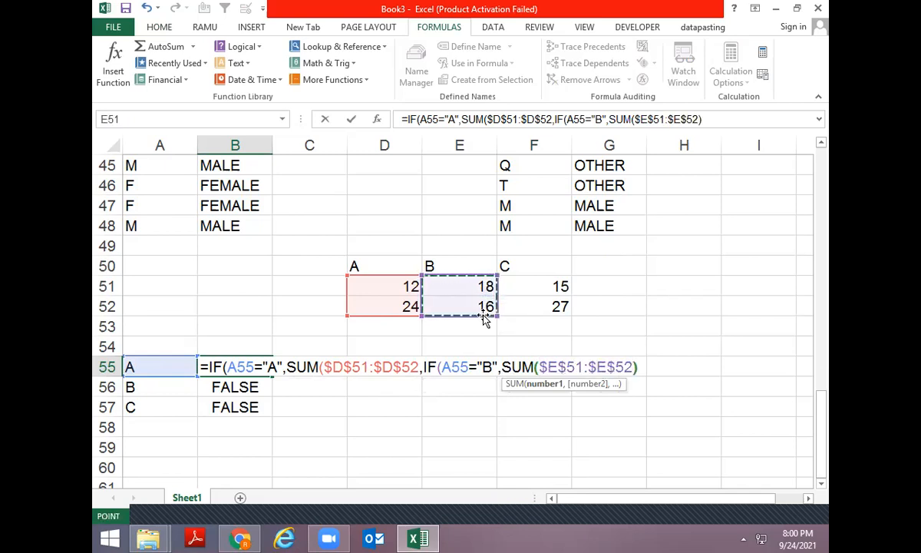
- Enter the nested IF formula in B55 and fill it down through B57
{"action": "key", "text": "ctrl+Return"}
{"action": "key", "text": "shift+Down"}
{"action": "key", "text": "shift+Down"}
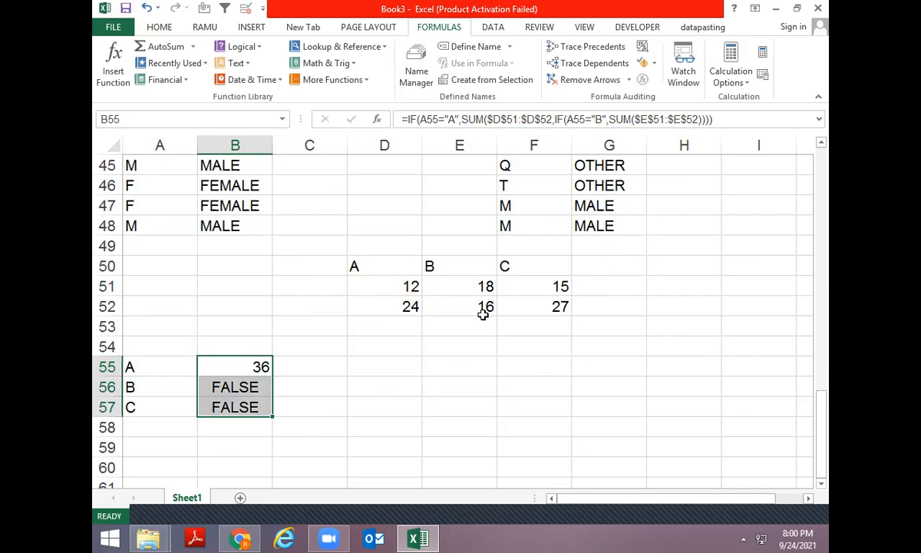
- Inspect the nested IF formula in B56, checking its conditions, sum ranges and parentheses
{"action": "key", "text": "Down"}
{"action": "key", "text": "F2"}
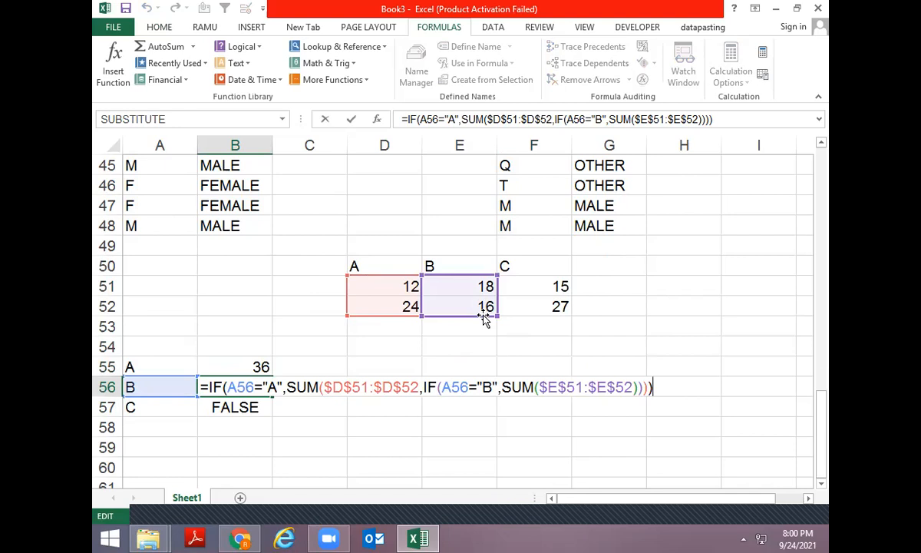
{"action": "key", "text": "Return"}
{"action": "key", "text": "Up"}
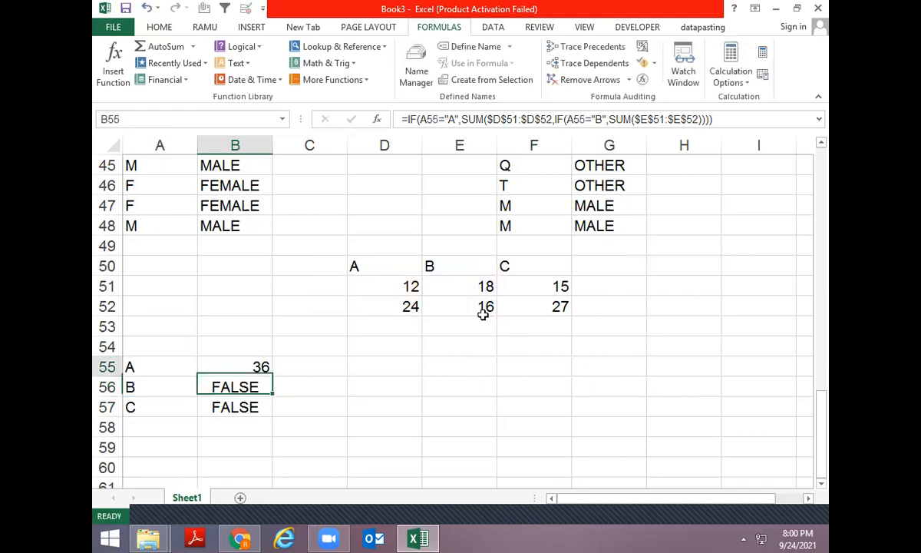
{"action": "key", "text": "F2"}
{"action": "key", "text": "Left"}
{"action": "key", "text": "Left"}
{"action": "key", "text": "Left"}
{"action": "key", "text": "Left"}
{"action": "key", "text": "Left"}
{"action": "key", "text": "Left"}
{"action": "key", "text": "Left"}
{"action": "key", "text": "Left"}
{"action": "key", "text": "Left"}
{"action": "key", "text": "Left"}
{"action": "key", "text": "Left"}
{"action": "key", "text": "Left"}
{"action": "key", "text": "Left"}
{"action": "key", "text": "Left"}
{"action": "key", "text": "Left"}
{"action": "key", "text": "Left"}
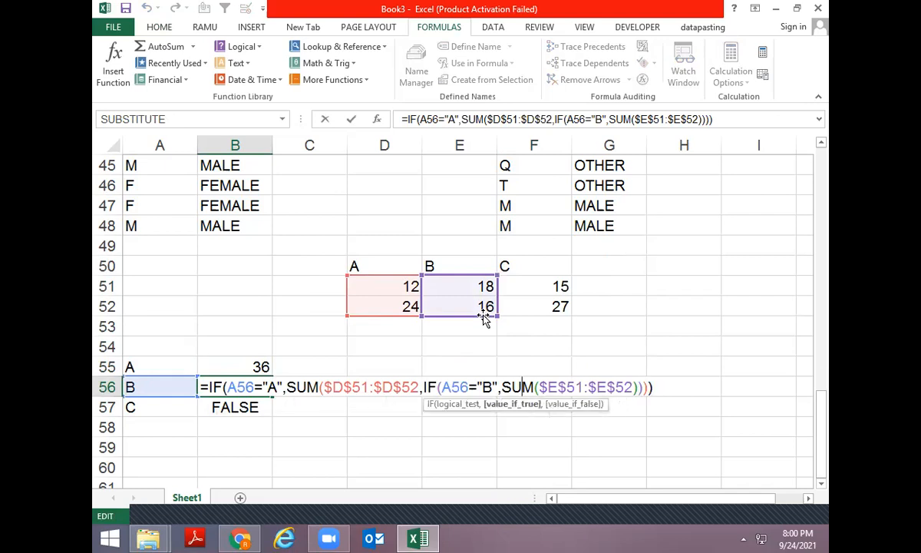
{"action": "key", "text": "Left"}
{"action": "key", "text": "Right"}
{"action": "key", "text": "Right"}
{"action": "key", "text": "Right"}
{"action": "key", "text": "Right"}
{"action": "key", "text": "Right"}
{"action": "key", "text": "Right"}
{"action": "key", "text": "Right"}
{"action": "key", "text": "Right"}
{"action": "key", "text": "Right"}
{"action": "key", "text": "Right"}
{"action": "key", "text": "Right"}
{"action": "key", "text": "Right"}
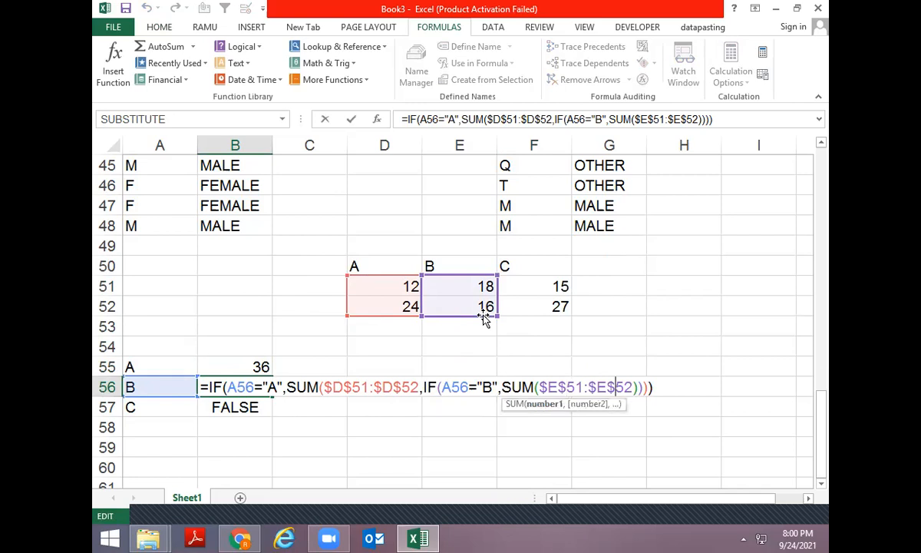
{"action": "key", "text": "shift+Return"}
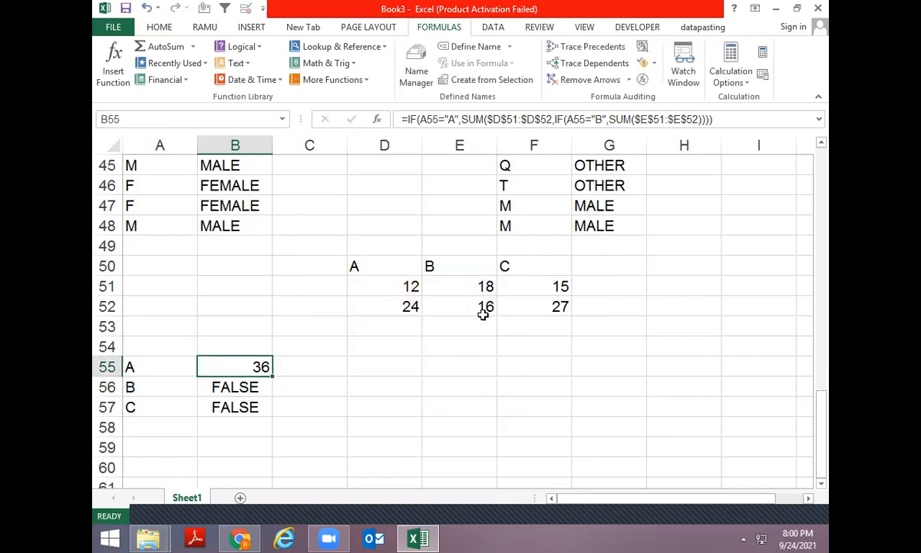
- Undo the nested IF formula in B55:B57
{"action": "key", "text": "Down"}
{"action": "key", "text": "Up"}
{"action": "key", "text": "shift+Down"}
{"action": "key", "text": "shift+Down"}
{"action": "key", "text": "ctrl+z"}
- Rebuild the B55 formula as =IF(A55="A",SUM($D$51:$D$52,IF(A55="B", ready for the nested IF's true value
{"action": "key", "text": "Up"}
{"action": "key", "text": "Down"}
{"action": "key", "text": "F2"}
{"action": "key", "text": "BackSpace"}
{"action": "key", "text": "BackSpace"}
{"action": "type", "text": ",IF("}
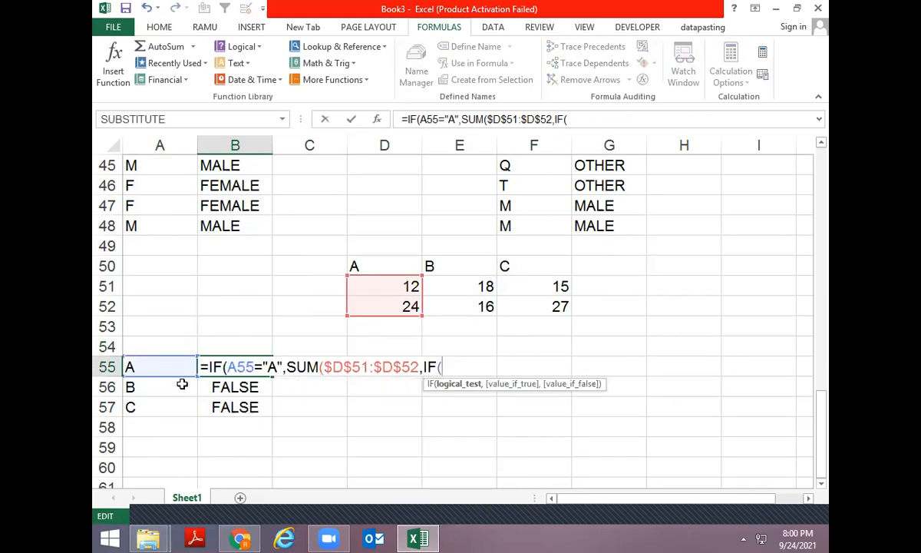
{"action": "left_click", "coordinate": [132, 367]}
{"action": "type", "text": "=\"B\""}
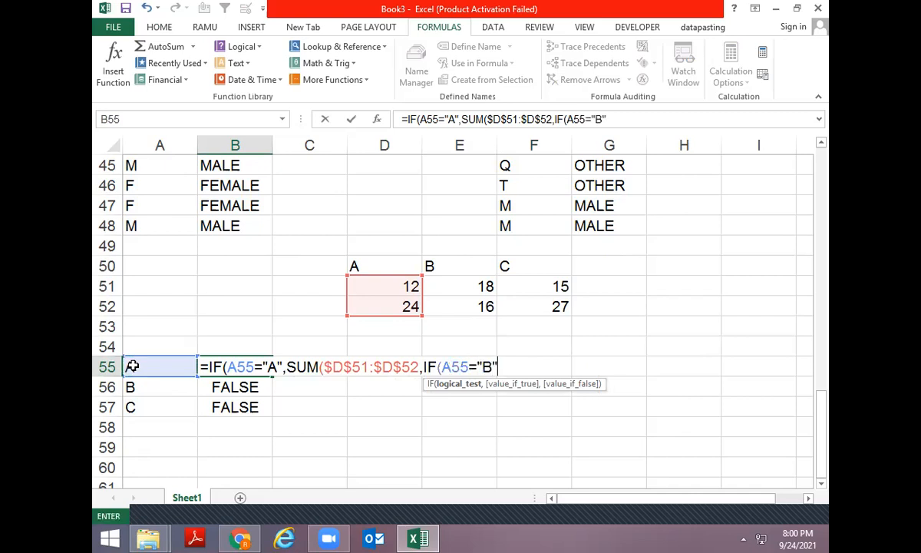
- Set the nested IF's true value to SUM(E51:E52) and enter the formula, accepting the parenthesis correction
{"action": "type", "text": ",SUM("}
{"action": "left_click_drag", "start_coordinate": [476, 284], "coordinate": [476, 300]}
{"action": "type", "text": ")"}
{"action": "key", "text": "Return"}
{"action": "key", "text": "Return"}
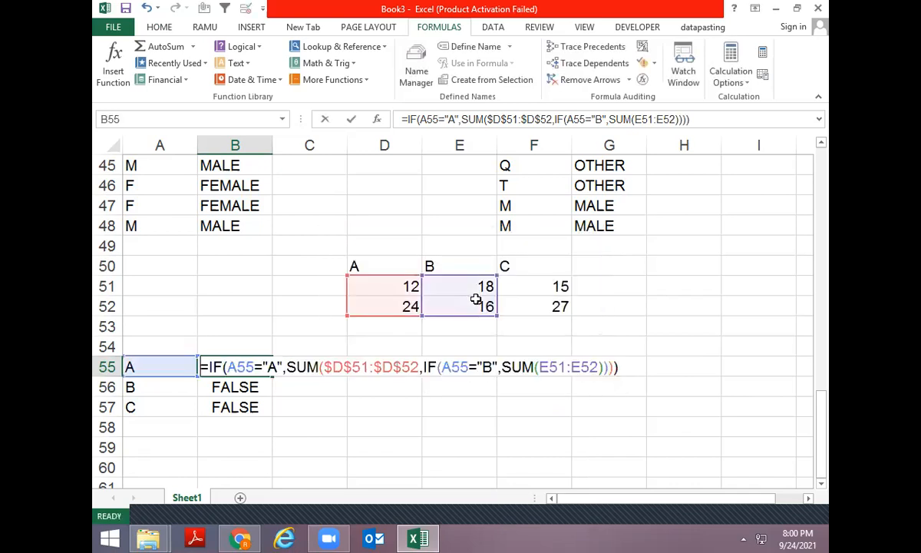
- Make the nested SUM range in B55 absolute as $E$51:$E$52
{"action": "key", "text": "Left"}
{"action": "key", "text": "Left"}
{"action": "key", "text": "Left"}
{"action": "key", "text": "Left"}
{"action": "key", "text": "Left"}
{"action": "key", "text": "Left"}
{"action": "key", "text": "Left"}
{"action": "key", "text": "Left"}
{"action": "key", "text": "F4"}
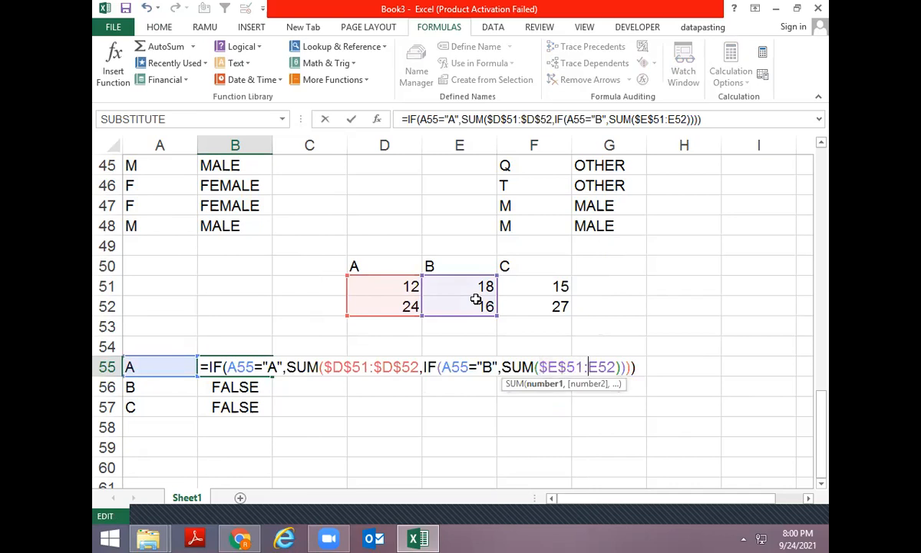
{"action": "key", "text": "F4"}
{"action": "key", "text": "Return"}
- Fill the revised nested IF formula from B55 down to B56 and B57
{"action": "key", "text": "ctrl+d"}
{"action": "key", "text": "Down"}
{"action": "key", "text": "ctrl+d"}
- Examine the filled formula in B56 and its referenced ranges, leaving it as it is
{"action": "key", "text": "Up"}
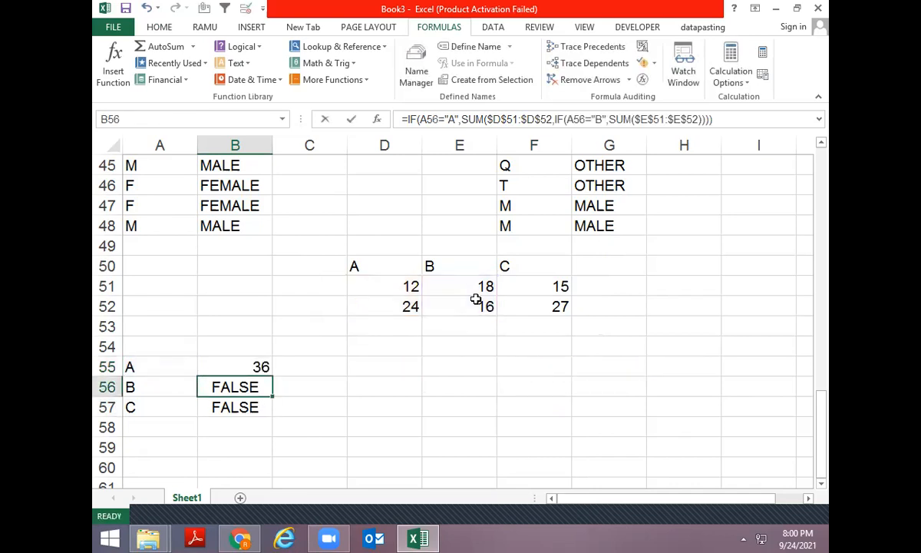
{"action": "key", "text": "F2"}
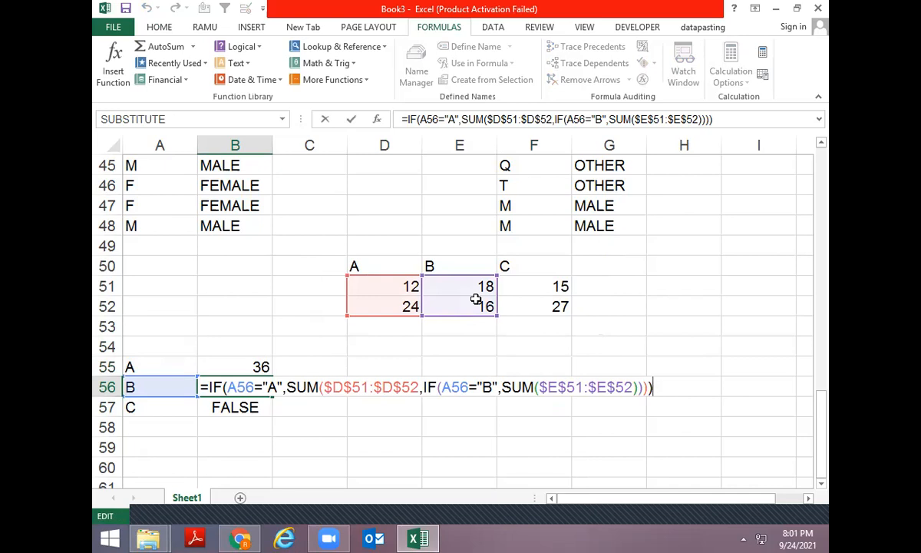
{"action": "key", "text": "ctrl+Return"}
{"action": "key", "text": "Down"}
{"action": "key", "text": "Down"}
{"action": "key", "text": "Right"}
{"action": "key", "text": "Right"}
{"action": "key", "text": "Right"}
{"action": "key", "text": "Up"}
{"action": "key", "text": "Up"}
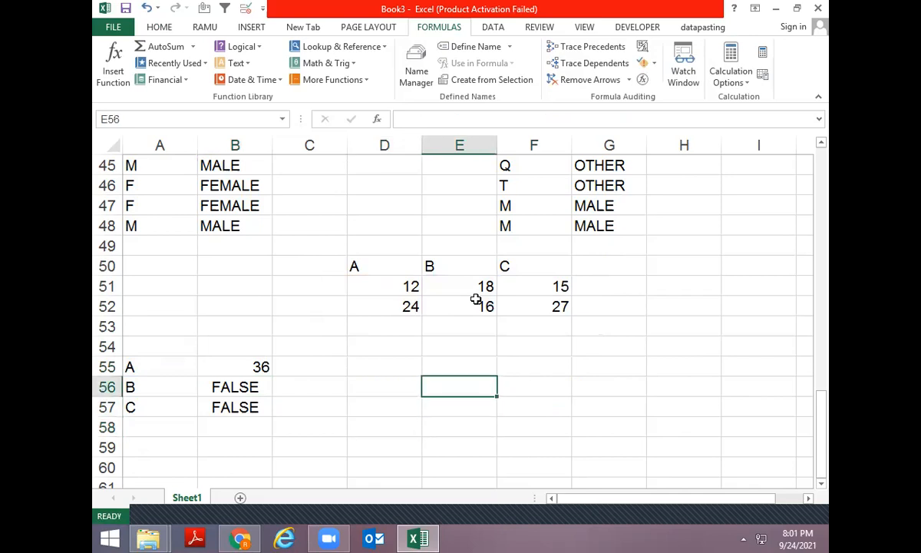
- Enter =SUM(E51:E52) in cell E56 to total the B column's two values
{"action": "type", "text": "=SUM("}
{"action": "key", "text": "Up"}
{"action": "key", "text": "Up"}
{"action": "key", "text": "Up"}
{"action": "key", "text": "Up"}
{"action": "key", "text": "Up"}
{"action": "key", "text": "shift+Down"}
{"action": "key", "text": "Return"}
- Copy the SUM(E51:E52) expression from E56 without its equals sign, leaving the cell as it is
{"action": "key", "text": "Up"}
{"action": "key", "text": "F2"}
{"action": "key", "text": "shift+Home"}
{"action": "key", "text": "shift+Right"}
{"action": "key", "text": "Escape"}
- Replace the nested IF's SUM($E$51:$E$52) in B55 with the copied SUM(E51:E52) and enter the formula
{"action": "key", "text": "Left"}
{"action": "key", "text": "Left"}
{"action": "key", "text": "Left"}
{"action": "key", "text": "Up"}
{"action": "key", "text": "F2"}
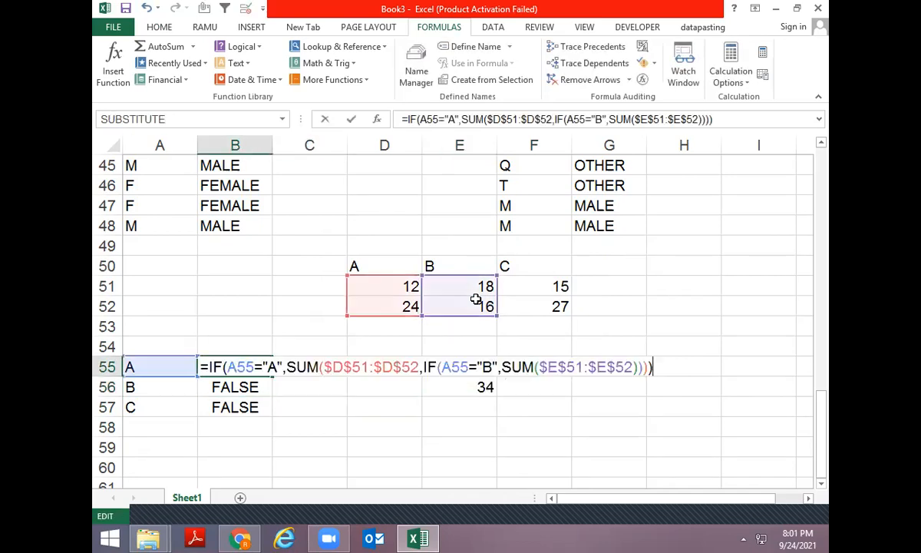
{"action": "key", "text": "Left"}
{"action": "key", "text": "Left"}
{"action": "key", "text": "Left"}
{"action": "key", "text": "Left"}
{"action": "key", "text": "Left"}
{"action": "key", "text": "Left"}
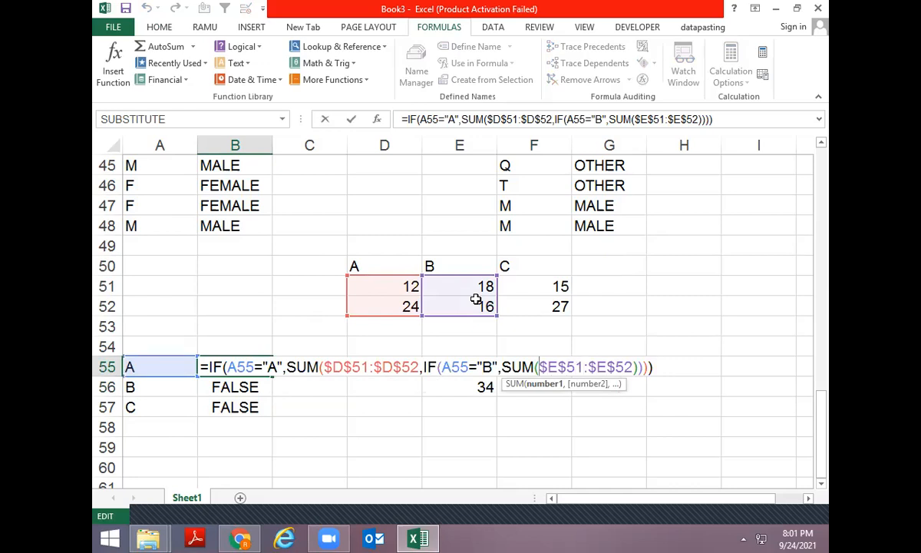
{"action": "key", "text": "Left"}
{"action": "key", "text": "Left"}
{"action": "key", "text": "Left"}
{"action": "key", "text": "Left"}
{"action": "key", "text": "Left"}
{"action": "key", "text": "Left"}
{"action": "key", "text": "Left"}
{"action": "key", "text": "Left"}
{"action": "key", "text": "Left"}
{"action": "key", "text": "Left"}
{"action": "key", "text": "Left"}
{"action": "key", "text": "Left"}
{"action": "key", "text": "Left"}
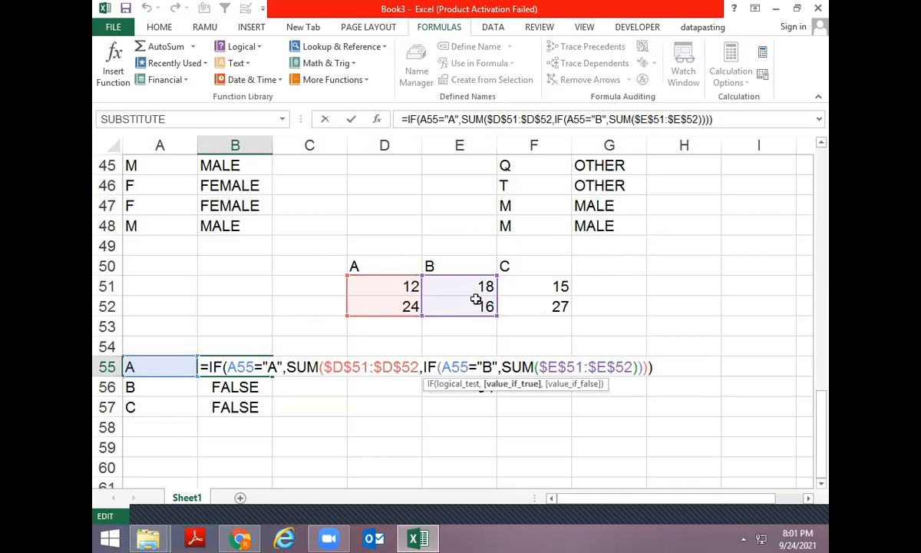
{"action": "key", "text": "Delete"}
{"action": "key", "text": "Delete"}
{"action": "key", "text": "Delete"}
{"action": "key", "text": "Delete"}
{"action": "key", "text": "Delete"}
{"action": "key", "text": "Delete"}
{"action": "key", "text": "Delete"}
{"action": "key", "text": "Delete"}
{"action": "key", "text": "Delete"}
{"action": "key", "text": "Delete"}
{"action": "key", "text": "Delete"}
{"action": "key", "text": "Delete"}
{"action": "key", "text": "Delete"}
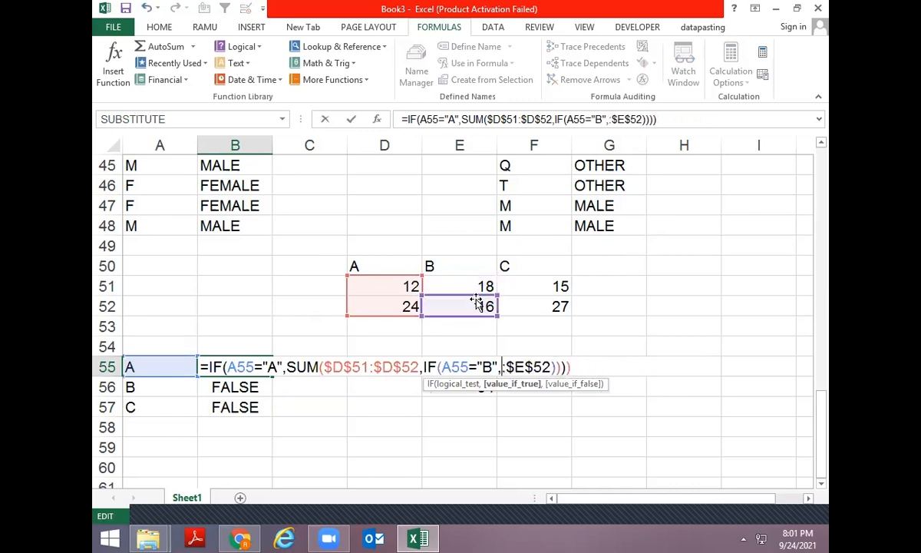
{"action": "key", "text": "Delete"}
{"action": "key", "text": "Delete"}
{"action": "key", "text": "Return"}
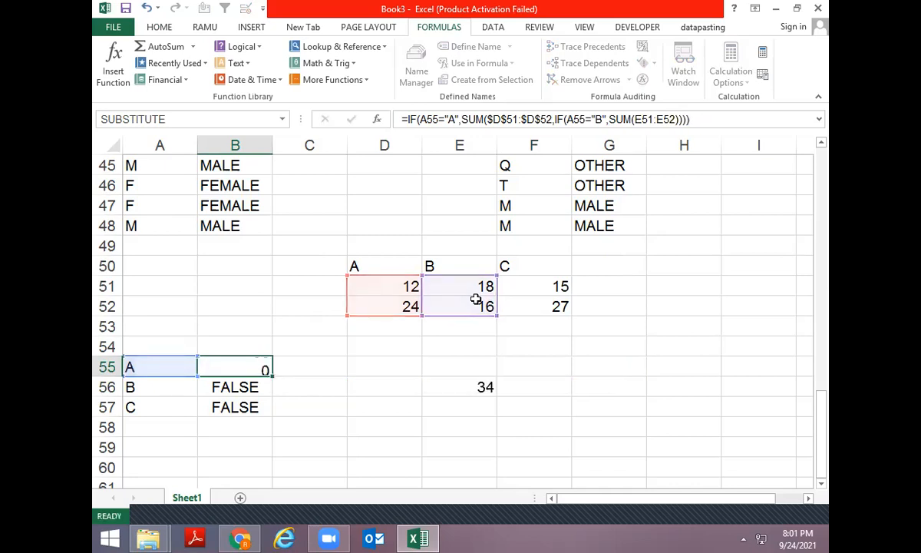
- Fill the edited B55 formula down to B56 and B57, and inspect the ranges referenced in B56
{"action": "key", "text": "ctrl+d"}
{"action": "key", "text": "Down"}
{"action": "key", "text": "ctrl+d"}
{"action": "key", "text": "Up"}
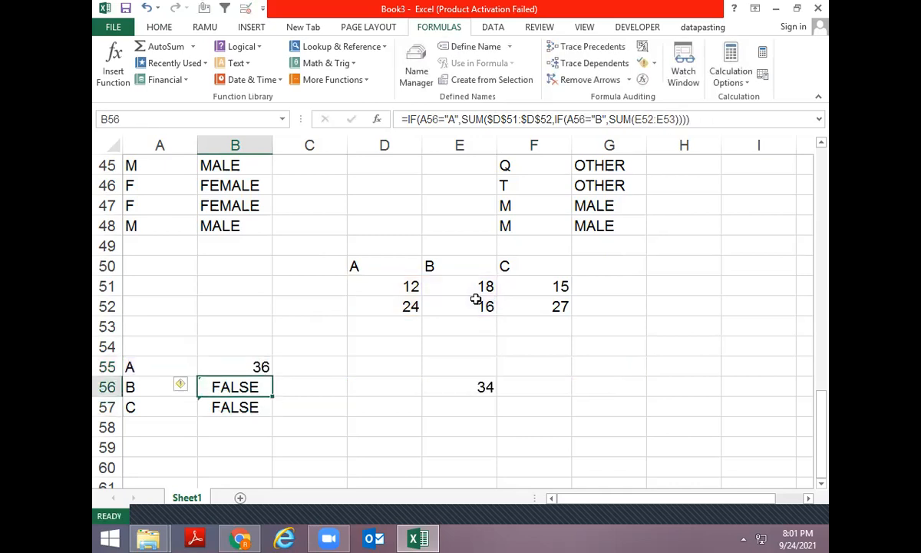
{"action": "key", "text": "F2"}
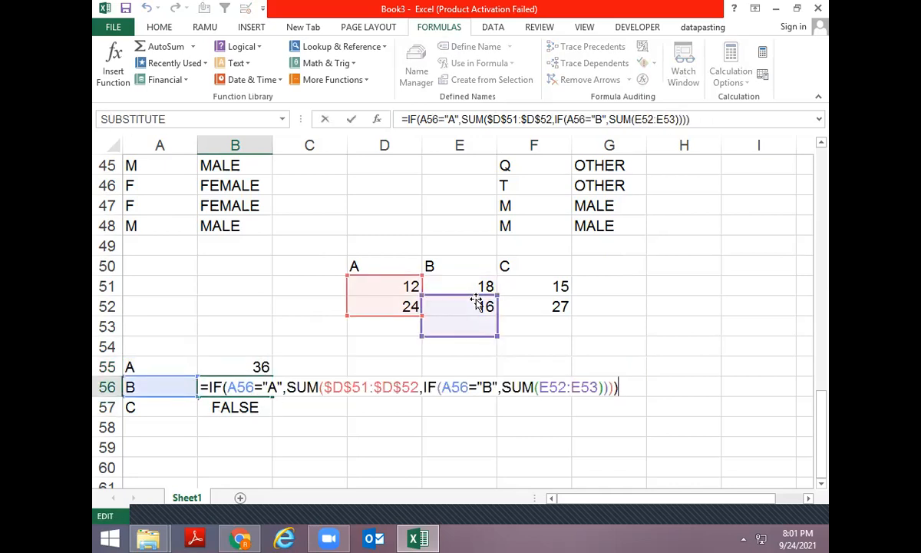
{"action": "key", "text": "Escape"}
- Make the nested SUM range in B55 absolute again as $E$51:$E$52 and enter the formula
{"action": "key", "text": "Up"}
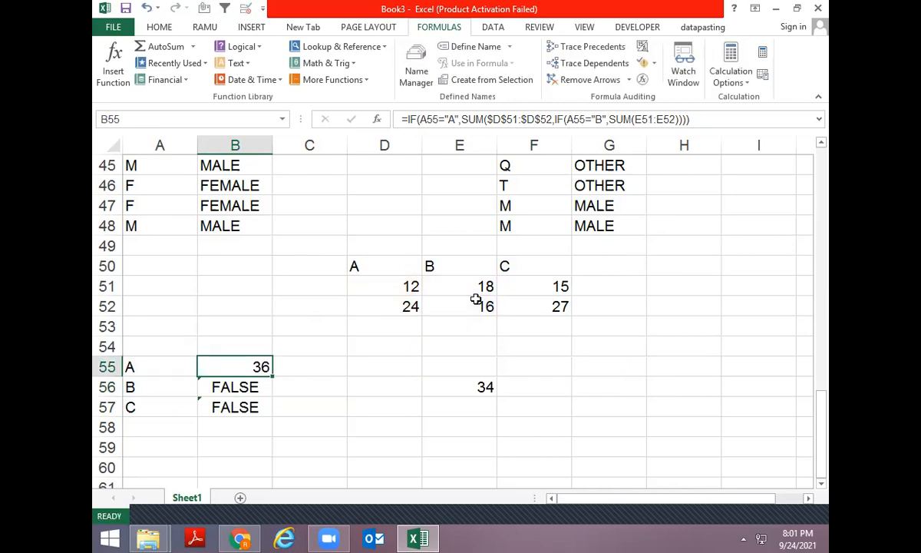
{"action": "key", "text": "F2"}
{"action": "key", "text": "Left"}
{"action": "key", "text": "Left"}
{"action": "key", "text": "Left"}
{"action": "key", "text": "Left"}
{"action": "key", "text": "Left"}
{"action": "key", "text": "Left"}
{"action": "key", "text": "Left"}
{"action": "key", "text": "Left"}
{"action": "key", "text": "F4"}
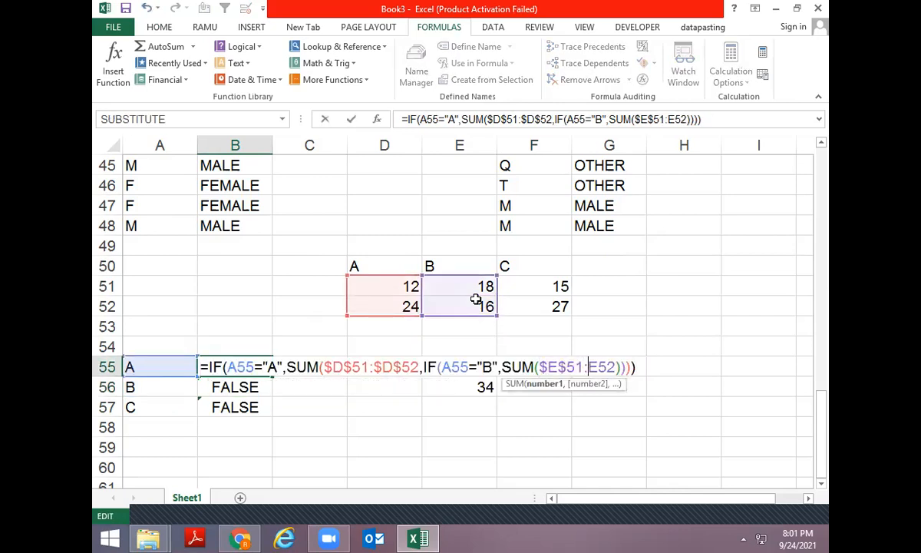
{"action": "key", "text": "Right"}
{"action": "key", "text": "Right"}
{"action": "key", "text": "F4"}
{"action": "key", "text": "Return"}
- Fill the absolute-range formula from B55 through B57, and check the references in B56
{"action": "key", "text": "Up"}
{"action": "key", "text": "shift+Down"}
{"action": "key", "text": "shift+Down"}
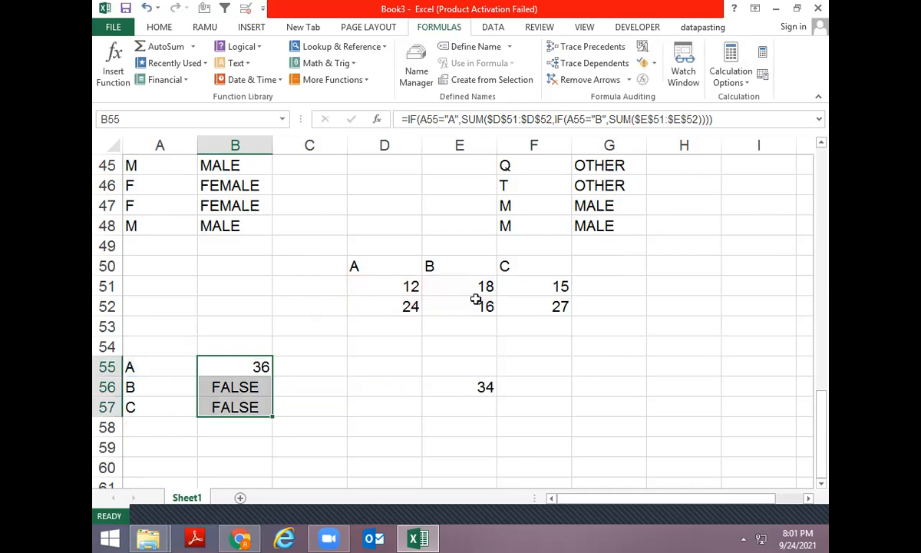
{"action": "key", "text": "ctrl+d"}
{"action": "key", "text": "Down"}
{"action": "key", "text": "F2"}
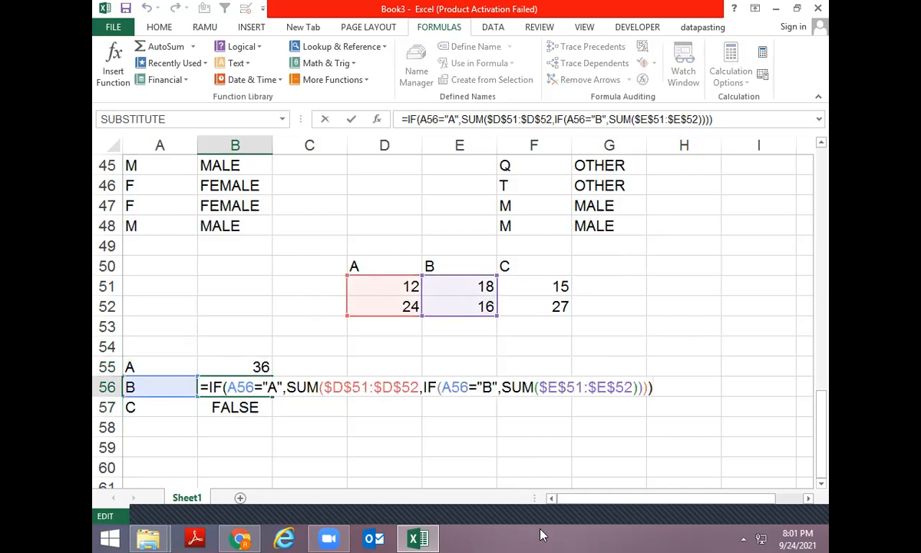
{"action": "key", "text": "Escape"}
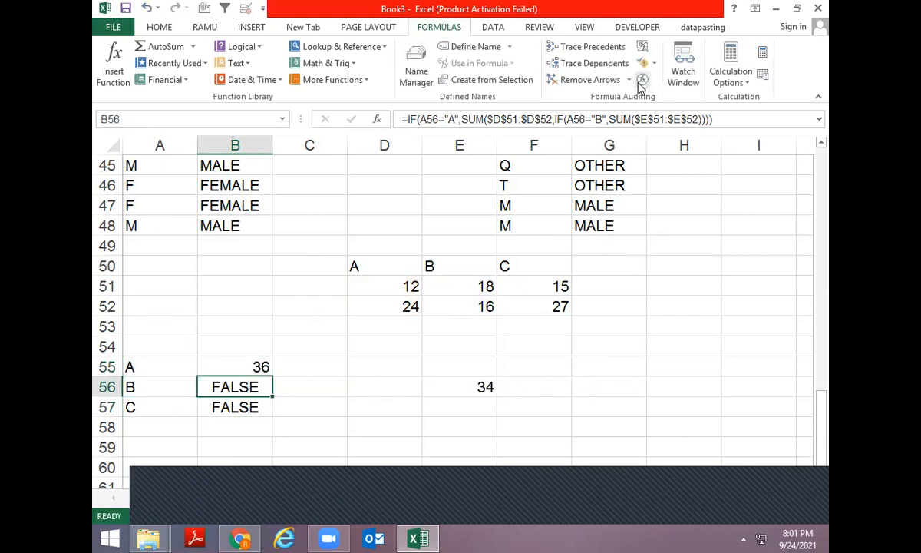
- Step through the calculation of B56 with Evaluate Formula, and close the evaluation
{"action": "left_click", "coordinate": [643, 79]}
{"action": "left_click", "coordinate": [294, 289]}
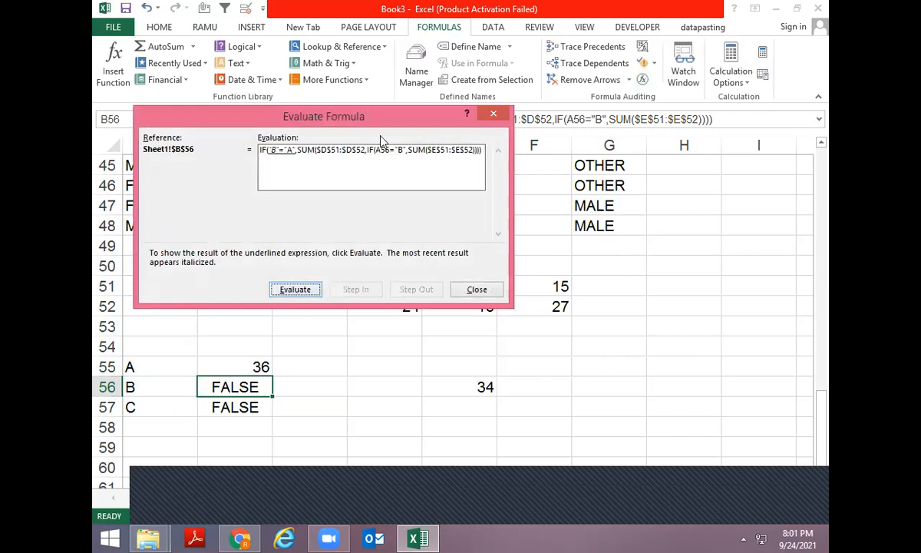
{"action": "left_click_drag", "start_coordinate": [380, 117], "coordinate": [460, 219]}
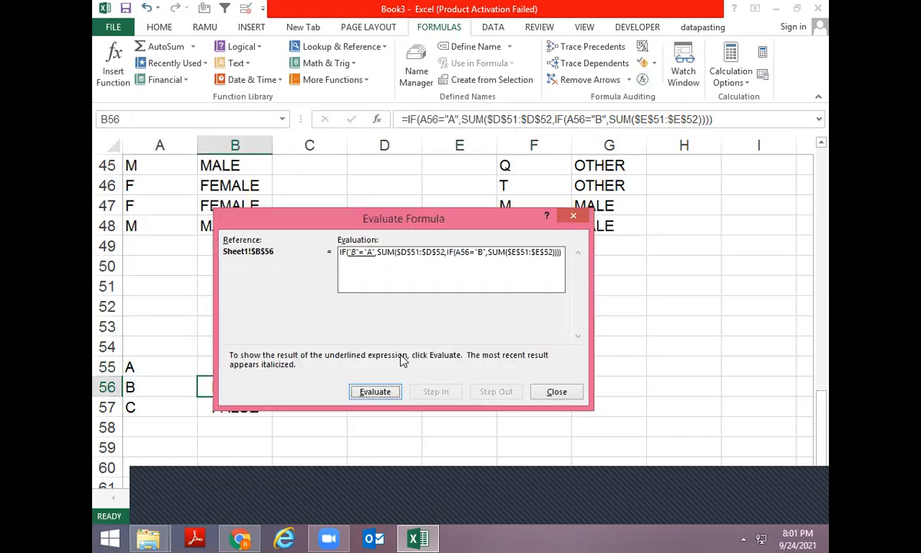
{"action": "left_click", "coordinate": [375, 397]}
{"action": "left_click", "coordinate": [376, 396]}
{"action": "left_click", "coordinate": [375, 396]}
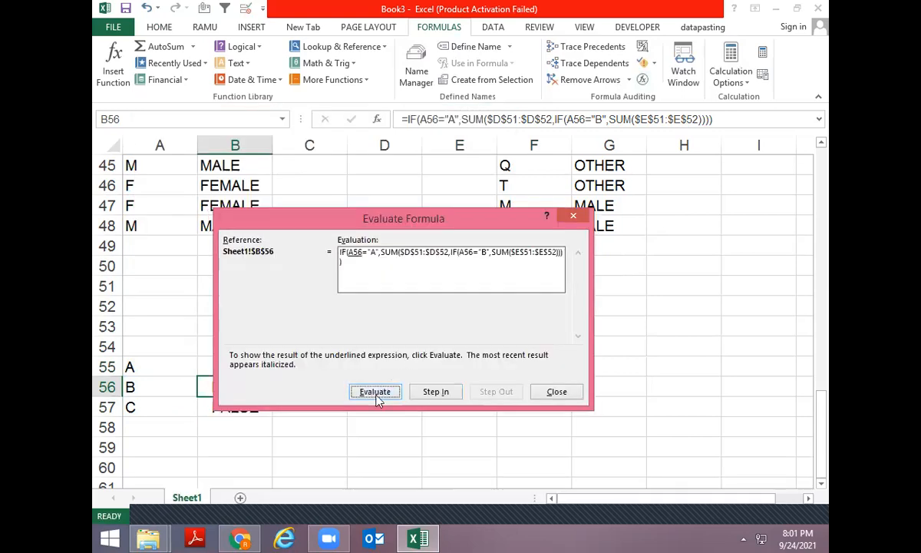
{"action": "key", "text": "Escape"}
- Try to close the first SUM in B56 with a parenthesis after $D$52, declining the proposed correction
{"action": "key", "text": "F2"}
{"action": "key", "text": "Left"}
{"action": "key", "text": "Left"}
{"action": "key", "text": "Left"}
{"action": "key", "text": "Left"}
{"action": "key", "text": "Left"}
{"action": "key", "text": "Left"}
{"action": "key", "text": "Left"}
{"action": "key", "text": "Left"}
{"action": "key", "text": "Left"}
{"action": "key", "text": "Left"}
{"action": "key", "text": "Left"}
{"action": "key", "text": "Left"}
{"action": "key", "text": "Left"}
{"action": "key", "text": "Left"}
{"action": "key", "text": "Left"}
{"action": "key", "text": "Left"}
{"action": "key", "text": "Left"}
{"action": "key", "text": "Left"}
{"action": "key", "text": "Left"}
{"action": "key", "text": "Left"}
{"action": "key", "text": "Left"}
{"action": "type", "text": ")"}
{"action": "key", "text": "Return"}
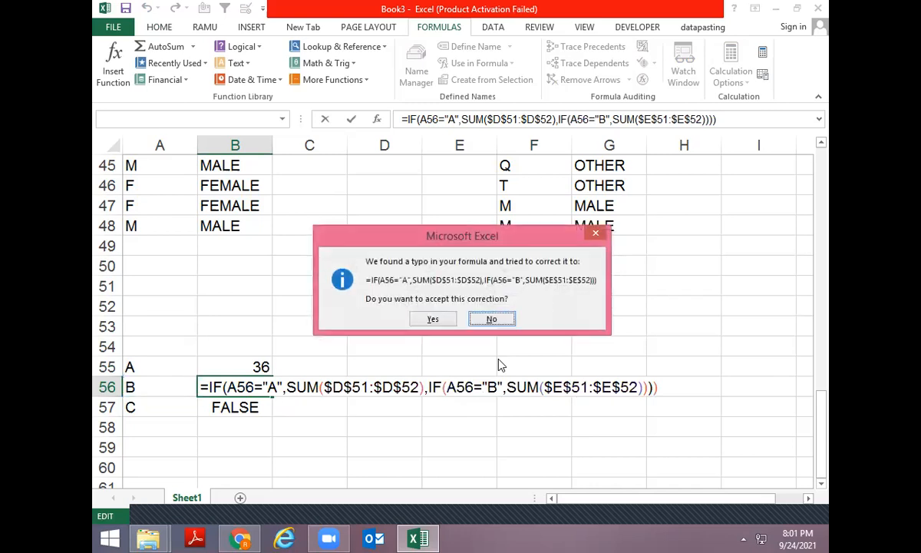
{"action": "key", "text": "Return"}
{"action": "key", "text": "Escape"}
{"action": "key", "text": "Escape"}
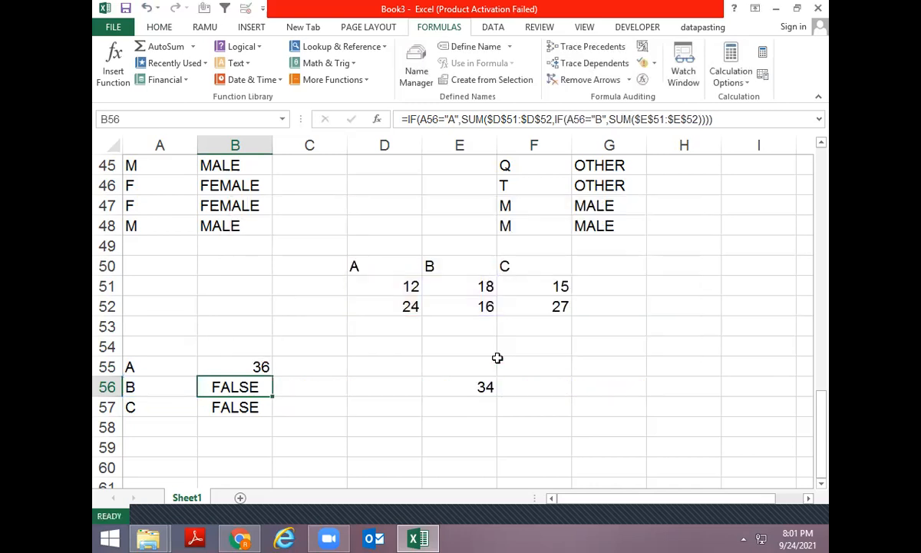
- Close the first SUM in B55 right after $D$52 so the nested IF becomes the false value, accepting the formula correction
{"action": "key", "text": "Up"}
{"action": "key", "text": "F2"}
{"action": "key", "text": "Left"}
{"action": "key", "text": "Left"}
{"action": "key", "text": "Left"}
{"action": "key", "text": "Left"}
{"action": "key", "text": "Left"}
{"action": "key", "text": "Left"}
{"action": "key", "text": "Left"}
{"action": "key", "text": "Left"}
{"action": "key", "text": "Left"}
{"action": "key", "text": "Left"}
{"action": "key", "text": "Left"}
{"action": "key", "text": "Left"}
{"action": "key", "text": "Left"}
{"action": "key", "text": "Left"}
{"action": "key", "text": "Left"}
{"action": "key", "text": "Left"}
{"action": "key", "text": "Left"}
{"action": "key", "text": "Left"}
{"action": "key", "text": "Left"}
{"action": "key", "text": "Left"}
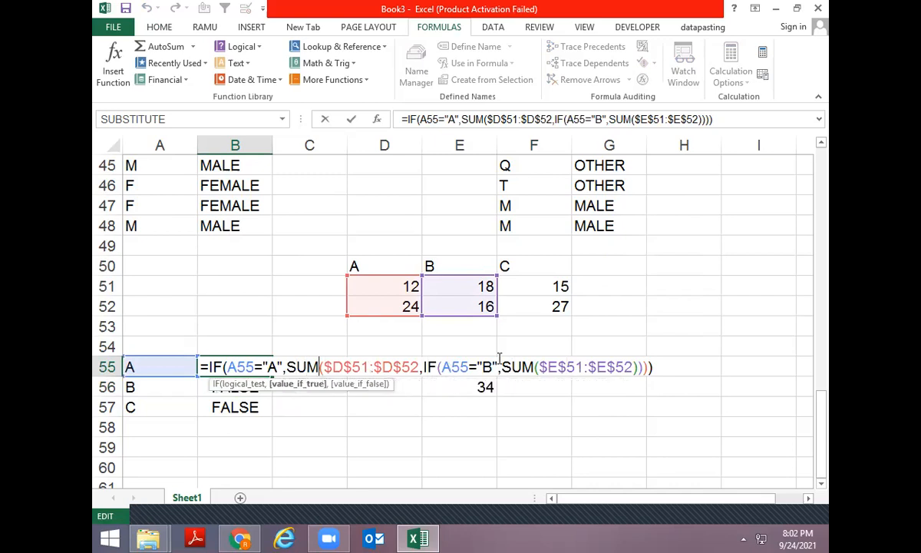
{"action": "key", "text": "Right"}
{"action": "key", "text": "Right"}
{"action": "key", "text": "Right"}
{"action": "key", "text": "Right"}
{"action": "key", "text": "Right"}
{"action": "key", "text": "Right"}
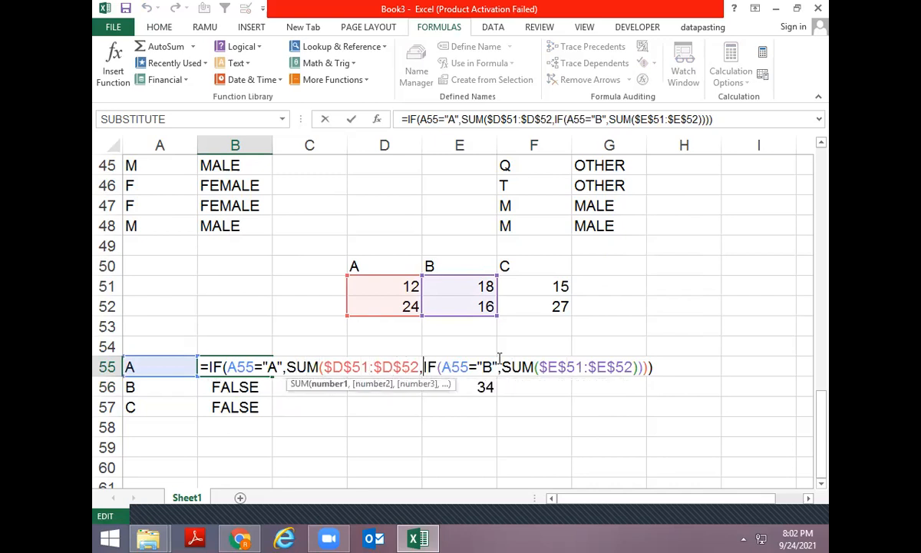
{"action": "type", "text": ")"}
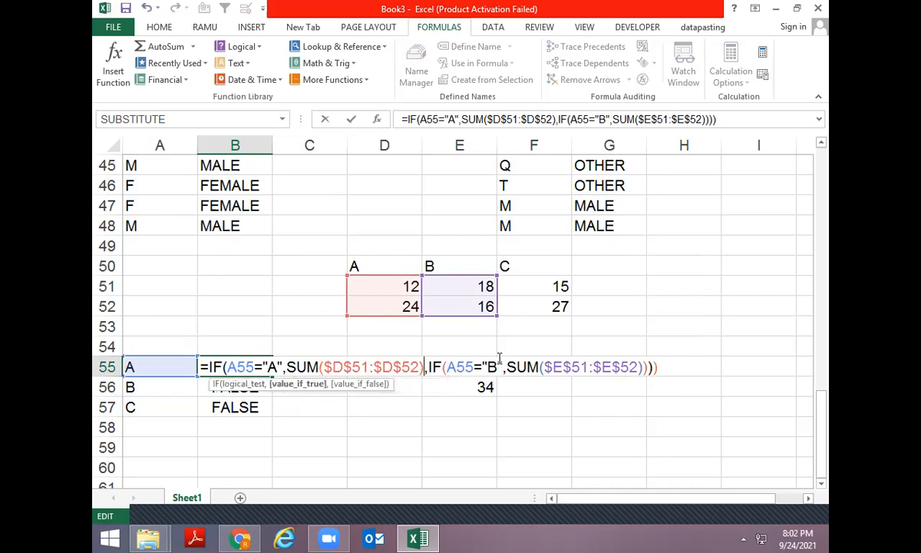
{"action": "key", "text": "Return"}
{"action": "key", "text": "Return"}
- Fill the corrected nested IF formula from B55 down to B56 and B57
{"action": "key", "text": "shift+Down"}
{"action": "key", "text": "shift+Down"}
{"action": "key", "text": "ctrl+d"}
{"action": "key", "text": "Down"}
{"action": "key", "text": "Up"}
- Remove the closing parentheses after the second SUM in B55 and add a third nested IF testing A55="C"
{"action": "key", "text": "F2"}
{"action": "key", "text": "BackSpace"}
{"action": "key", "text": "BackSpace"}
{"action": "key", "text": "BackSpace"}
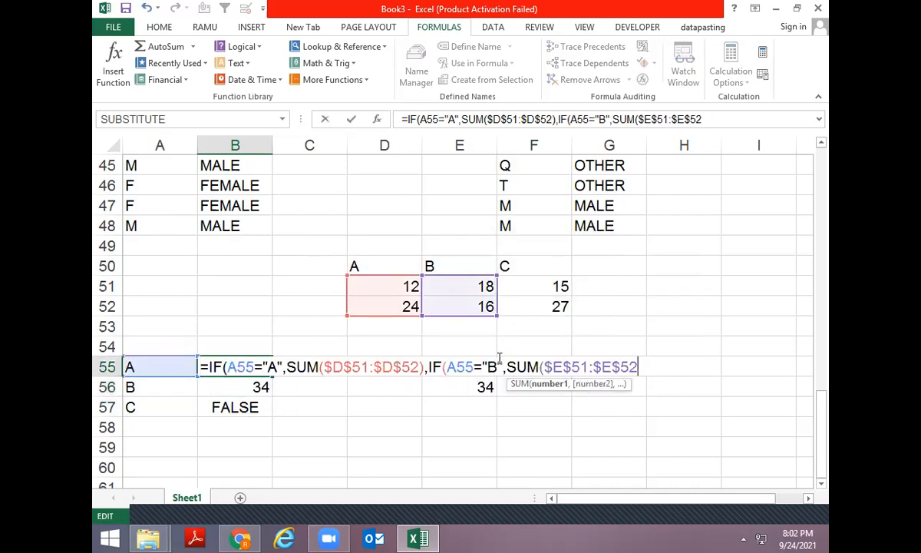
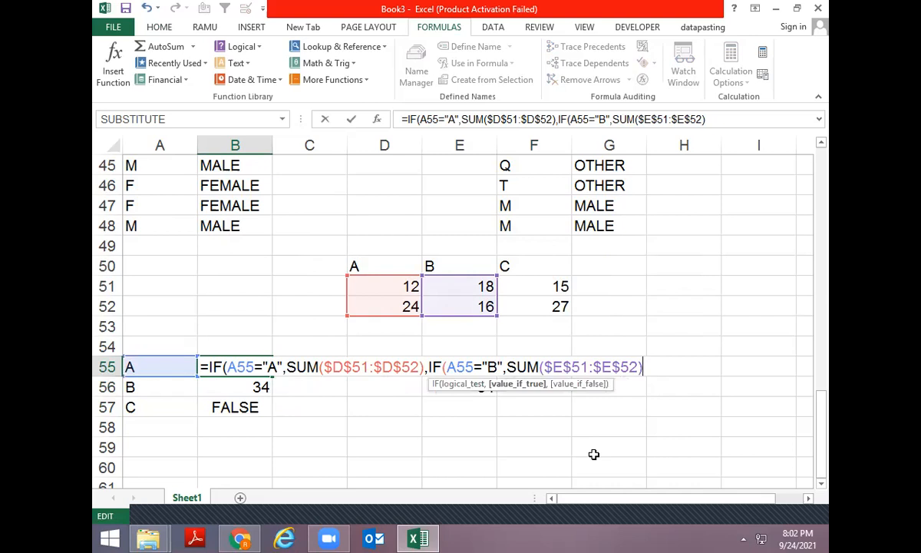
{"action": "type", "text": ",IF("}
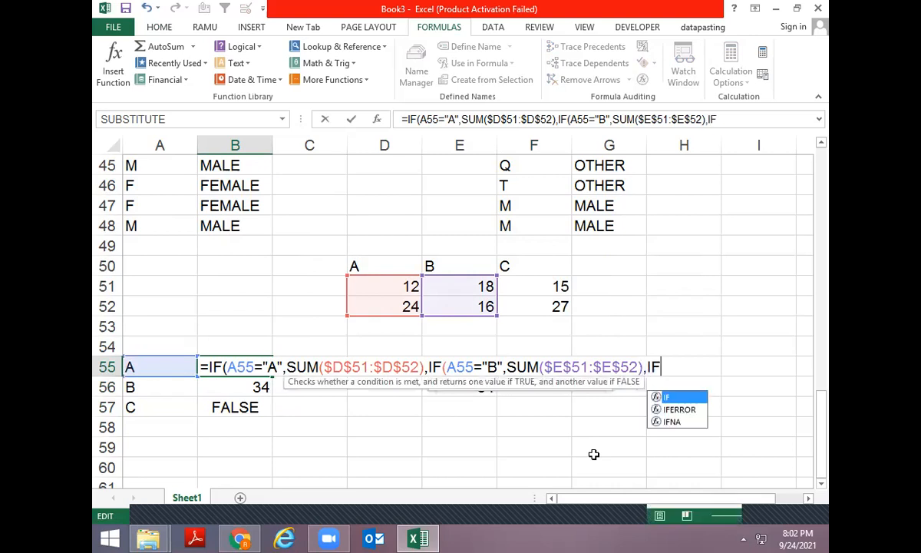
{"action": "left_click", "coordinate": [164, 370]}
{"action": "type", "text": "=\"C\","}
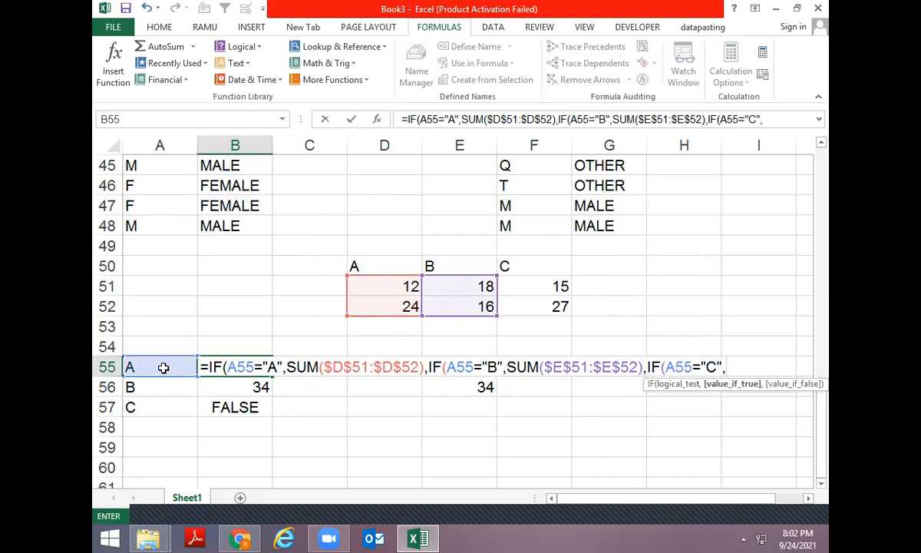
- Use SUM($F$51:$F$52) as the third IF's true value in B55, accepting the formula correction
{"action": "type", "text": "SI"}
{"action": "key", "text": "BackSpace"}
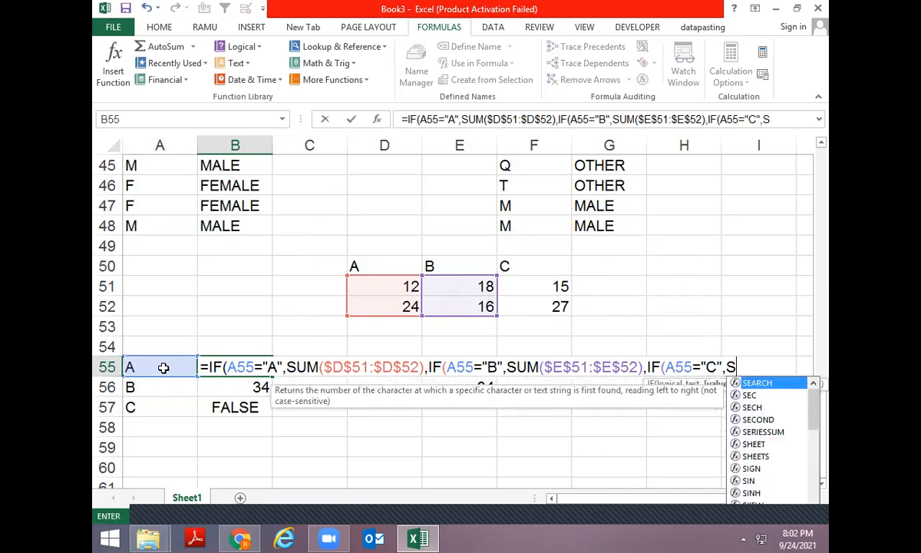
{"action": "type", "text": "UM("}
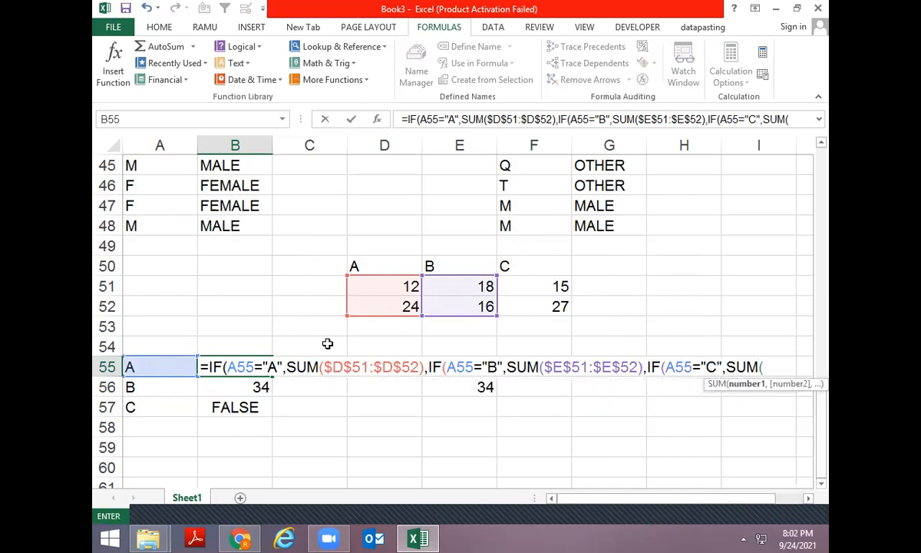
{"action": "left_click", "coordinate": [542, 287]}
{"action": "key", "text": "shift+Down"}
{"action": "key", "text": "F4"}
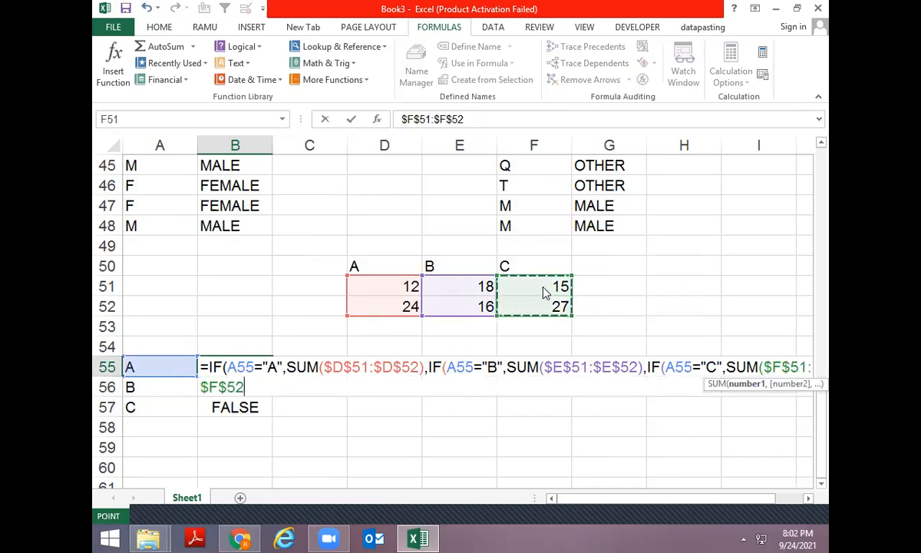
{"action": "key", "text": "Return"}
{"action": "key", "text": "Return"}
- Fill the extended nested IF formula from B55 down to B56 and B57, and review the result cells
{"action": "key", "text": "ctrl+d"}
{"action": "key", "text": "Down"}
{"action": "key", "text": "ctrl+d"}
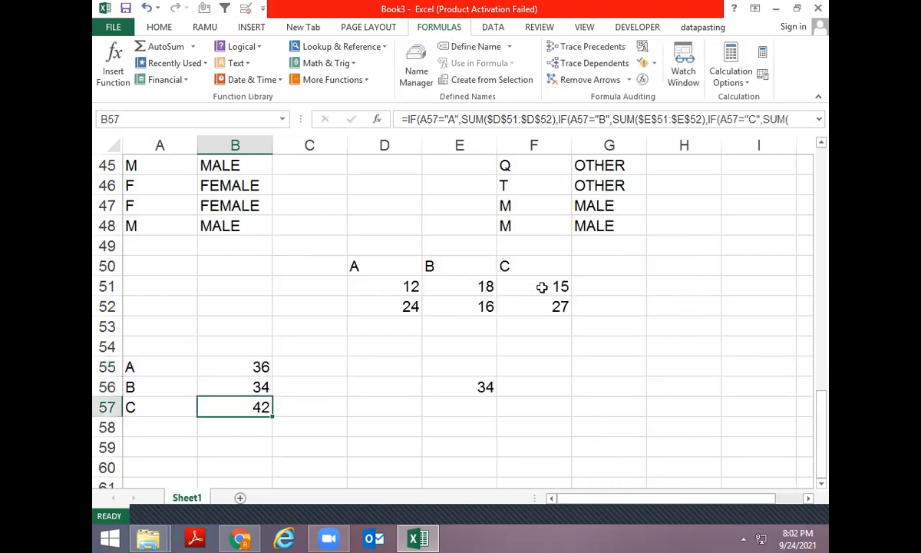
{"action": "key", "text": "Down"}
{"action": "key", "text": "Up"}
{"action": "key", "text": "Up"}
{"action": "key", "text": "Up"}
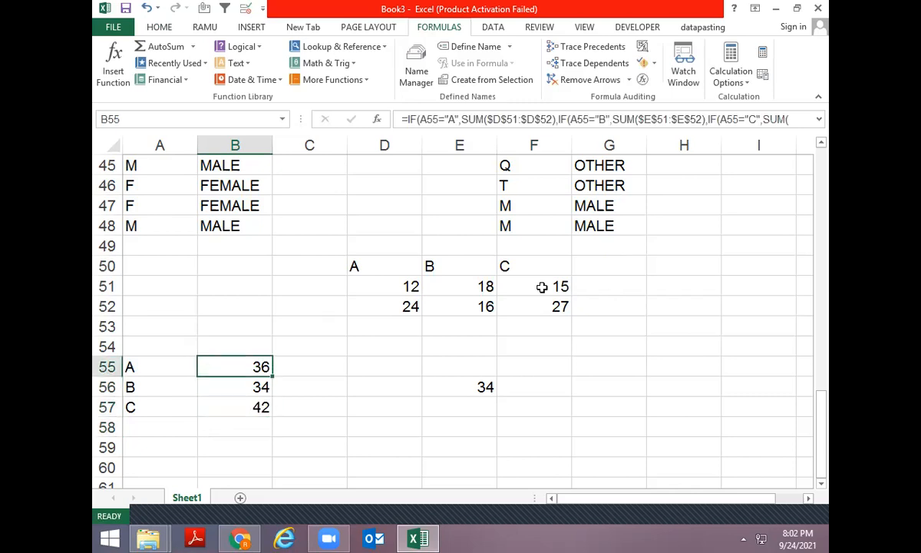
{"action": "key", "text": "Down"}
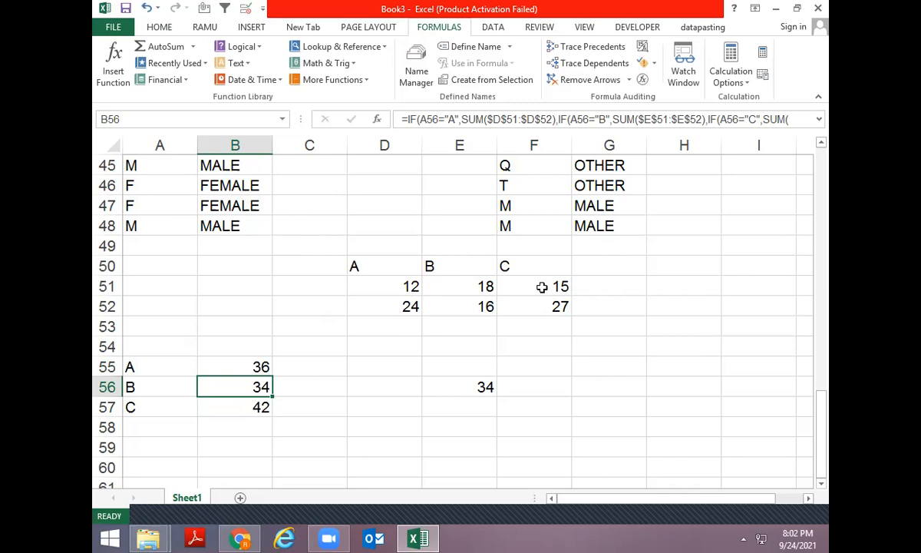
- Enter the heading Name in A60, below the label totals, to start a new table
{"action": "key", "text": "ctrl+Down"}
{"action": "key", "text": "ctrl+Down"}
{"action": "key", "text": "ctrl+Up"}
{"action": "key", "text": "Down"}
{"action": "key", "text": "Down"}
{"action": "key", "text": "Down"}
{"action": "key", "text": "Left"}
{"action": "type", "text": "nAME"}
{"action": "key", "text": "Return"}
- List the names A, B, C, D and E in capitals in A61:A65
{"action": "type", "text": "a"}
{"action": "key", "text": "Return"}
{"action": "key", "text": "Up"}
{"action": "type", "text": "A"}
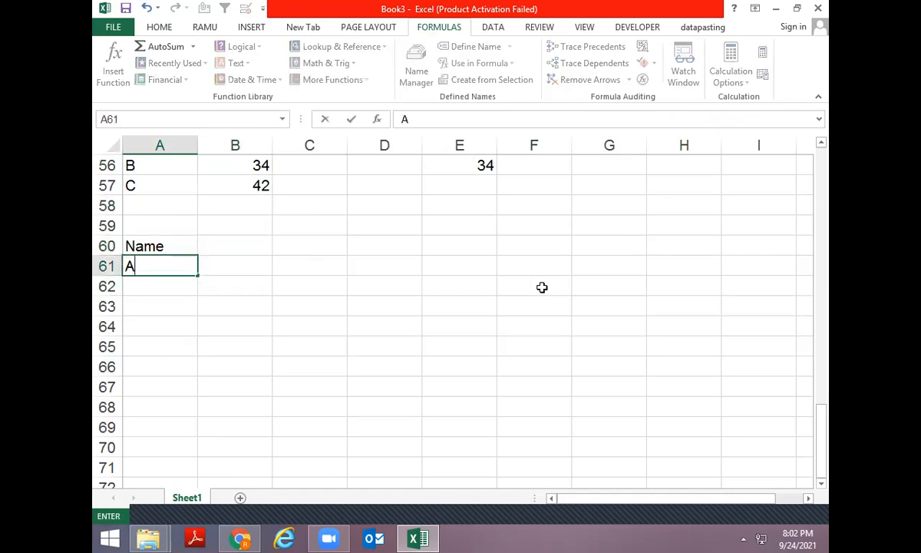
{"action": "key", "text": "Return"}
{"action": "type", "text": "B"}
{"action": "key", "text": "Return"}
{"action": "type", "text": "C"}
{"action": "key", "text": "Return"}
{"action": "type", "text": "D"}
{"action": "key", "text": "Return"}
{"action": "type", "text": "E"}
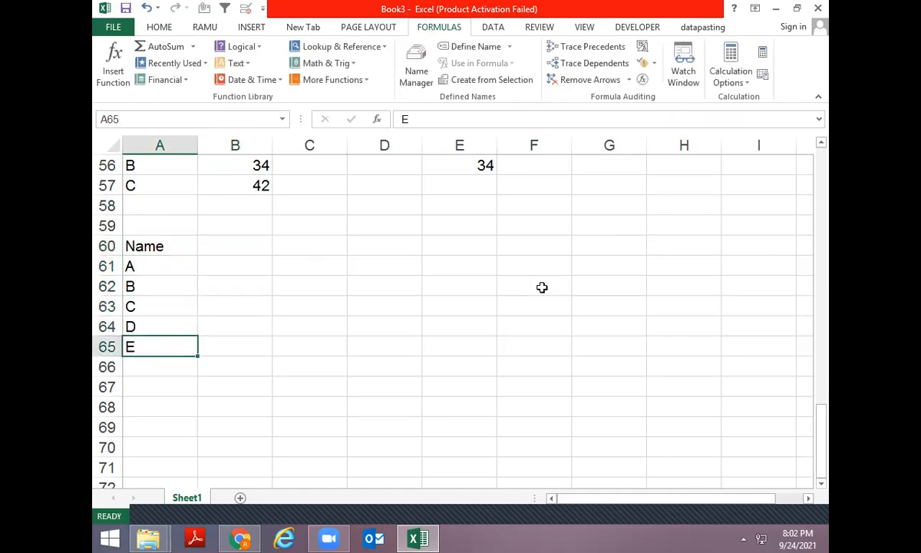
- Continue the name list with F, G, H and I in A66:A69
{"action": "key", "text": "Return"}
{"action": "type", "text": "F"}
{"action": "key", "text": "Return"}
{"action": "key", "text": "Return"}
{"action": "key", "text": "Up"}
{"action": "type", "text": "G"}
{"action": "key", "text": "Return"}
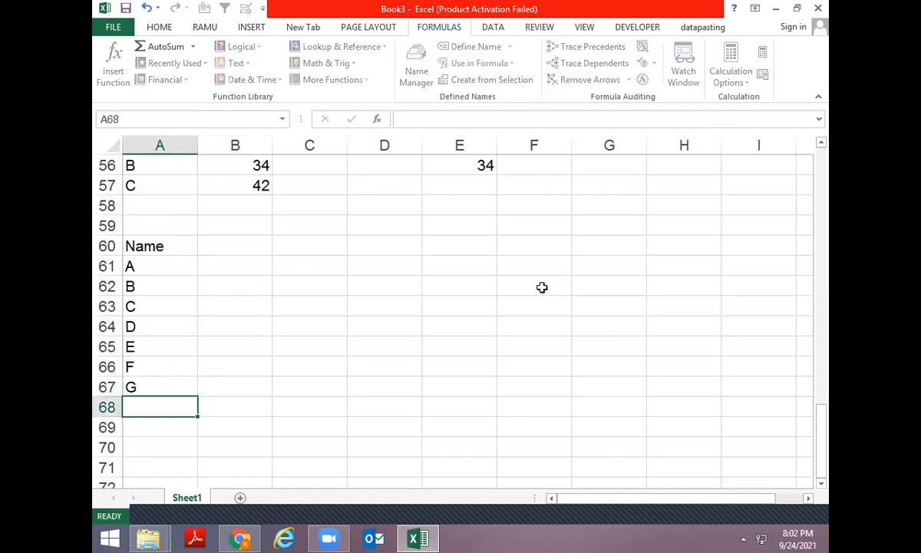
{"action": "type", "text": "H"}
{"action": "key", "text": "Return"}
{"action": "type", "text": "I"}
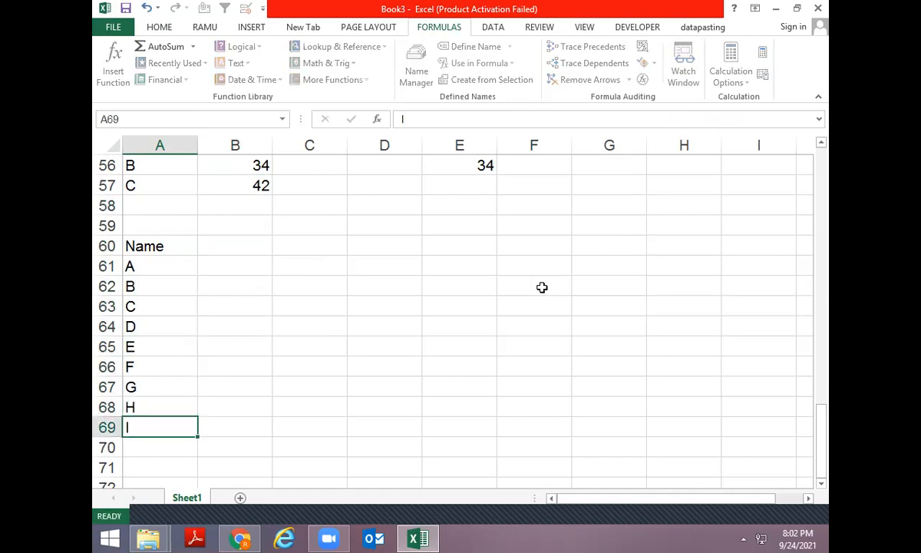
- Enter the heading MARK in B60 beside the Name heading
{"action": "key", "text": "Up"}
{"action": "key", "text": "Up"}
{"action": "key", "text": "Up"}
{"action": "key", "text": "Up"}
{"action": "key", "text": "Up"}
{"action": "key", "text": "Up"}
{"action": "key", "text": "Up"}
{"action": "key", "text": "Up"}
{"action": "key", "text": "Up"}
{"action": "key", "text": "Right"}
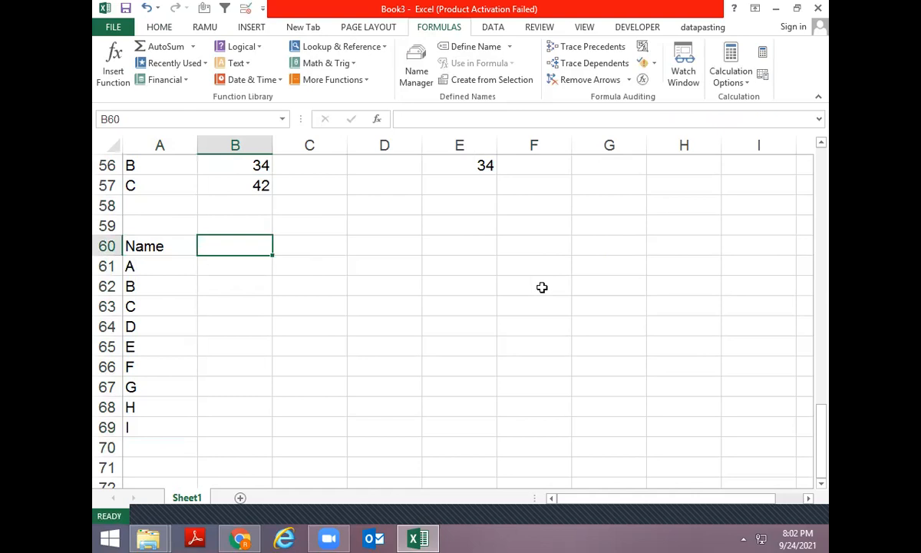
{"action": "type", "text": "MARK"}
{"action": "key", "text": "Return"}
- Enter the marks 44, 32 and 28 for A, B and C in B61:B63
{"action": "type", "text": "32"}
{"action": "key", "text": "BackSpace"}
{"action": "type", "text": "4"}
{"action": "key", "text": "Return"}
{"action": "key", "text": "Up"}
{"action": "type", "text": "44"}
{"action": "key", "text": "Return"}
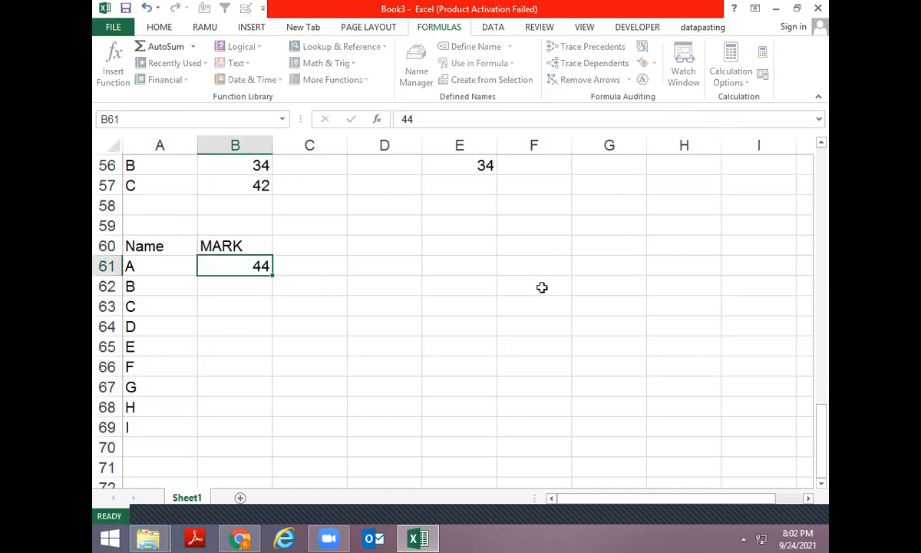
{"action": "key", "text": "Return"}
{"action": "type", "text": "32"}
{"action": "key", "text": "Return"}
{"action": "type", "text": "28"}
{"action": "key", "text": "Return"}
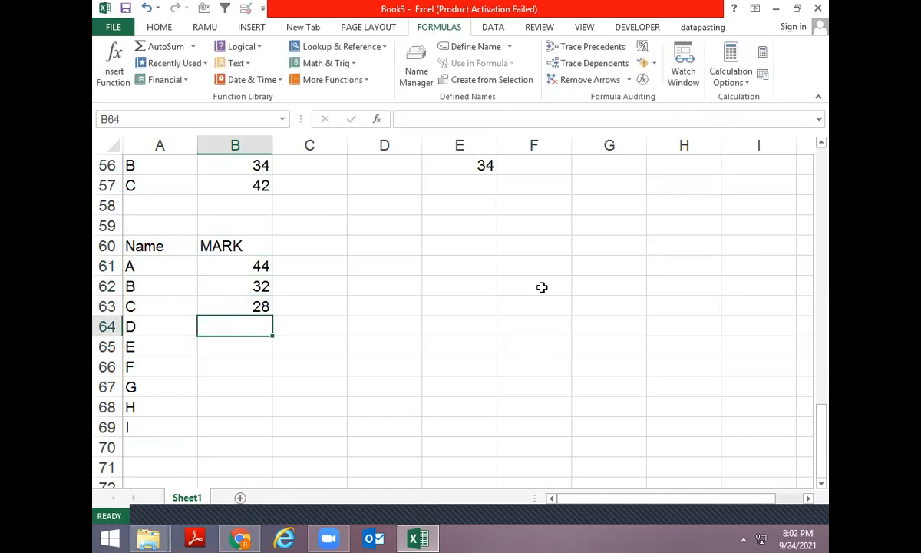
- Enter the marks 55, 65, 70, 28, 48 and 42 for D to I in B64:B69
{"action": "type", "text": "55"}
{"action": "key", "text": "Return"}
{"action": "type", "text": "65"}
{"action": "key", "text": "Return"}
{"action": "type", "text": "70"}
{"action": "key", "text": "Return"}
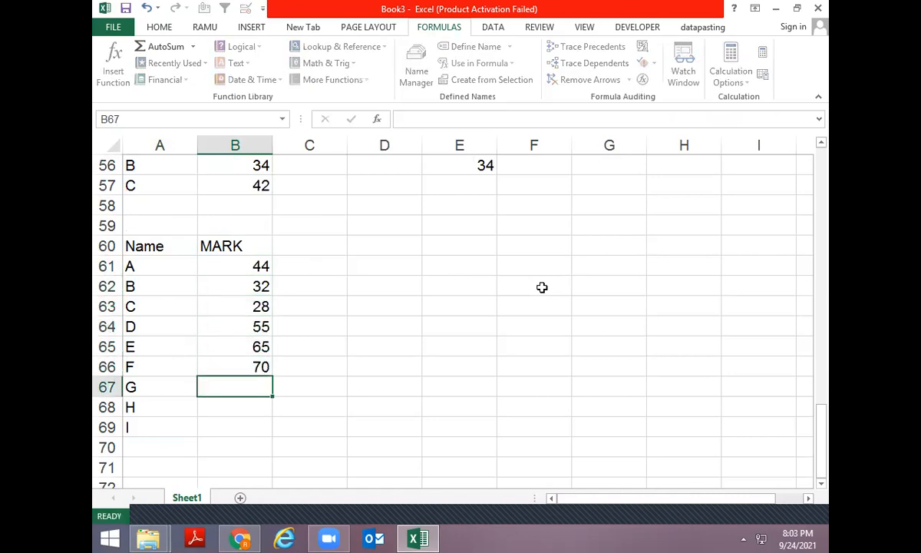
{"action": "type", "text": "28"}
{"action": "key", "text": "Return"}
{"action": "type", "text": "48"}
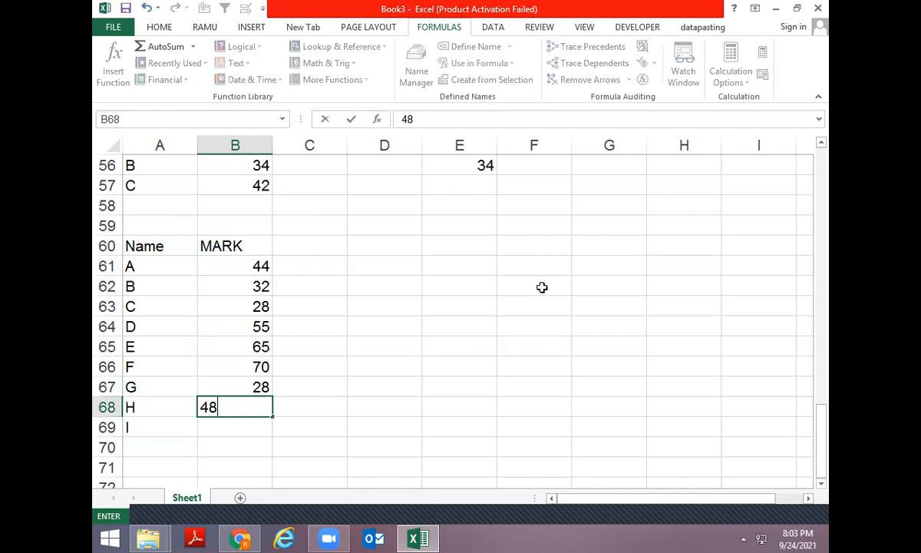
{"action": "key", "text": "Return"}
{"action": "type", "text": "42"}
{"action": "key", "text": "Return"}
- Change the mark for H in B68 to 55
{"action": "key", "text": "Up"}
{"action": "key", "text": "Up"}
{"action": "key", "text": "Up"}
{"action": "key", "text": "Down"}
{"action": "type", "text": "55"}
{"action": "key", "text": "Return"}
- Start a grading scale in E59:G59 with the range 0 to 32 and the result FAIL
{"action": "key", "text": "Up"}
{"action": "key", "text": "Up"}
{"action": "key", "text": "Up"}
{"action": "key", "text": "Up"}
{"action": "key", "text": "Up"}
{"action": "key", "text": "Up"}
{"action": "key", "text": "Up"}
{"action": "key", "text": "Up"}
{"action": "key", "text": "Right"}
{"action": "key", "text": "Right"}
{"action": "key", "text": "Up"}
{"action": "key", "text": "Right"}
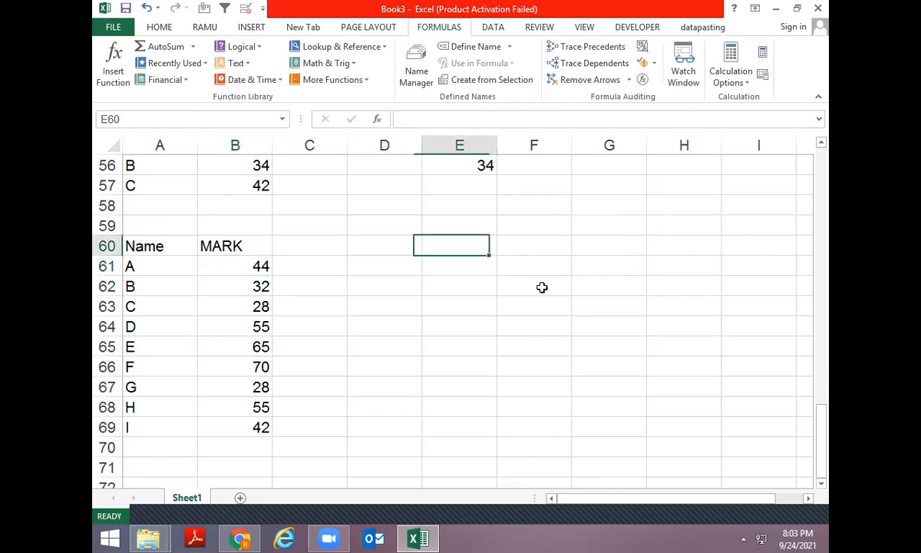
{"action": "key", "text": "Up"}
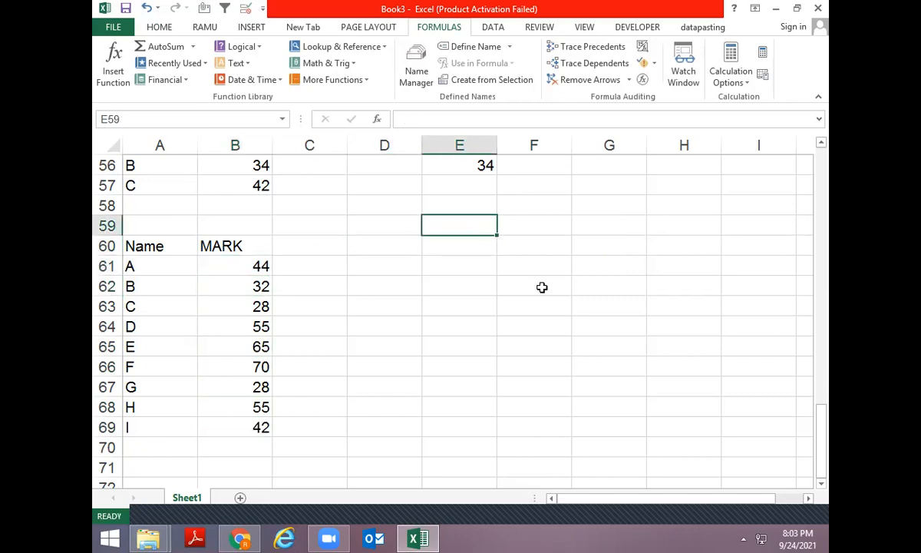
{"action": "type", "text": "0"}
{"action": "key", "text": "Tab"}
{"action": "type", "text": "32"}
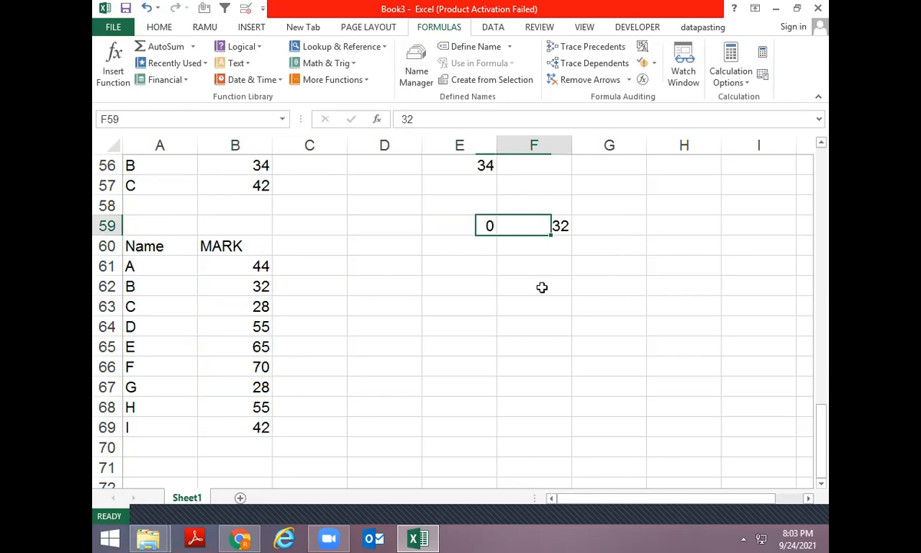
{"action": "key", "text": "Tab"}
{"action": "type", "text": "FAIL"}
{"action": "key", "text": "Return"}
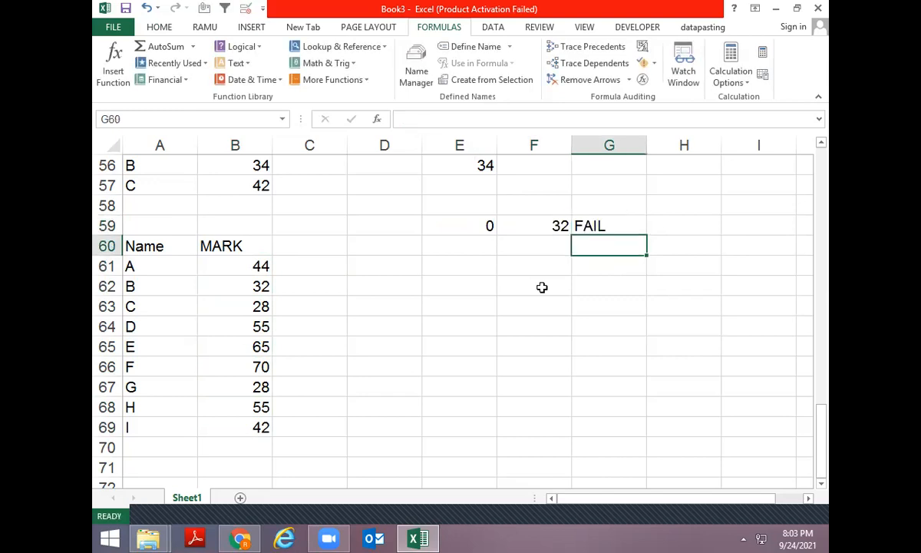
- Insert two blank rows above the Name and MARK header row
{"action": "key", "text": "Left"}
{"action": "key", "text": "Up"}
{"action": "key", "text": "Left"}
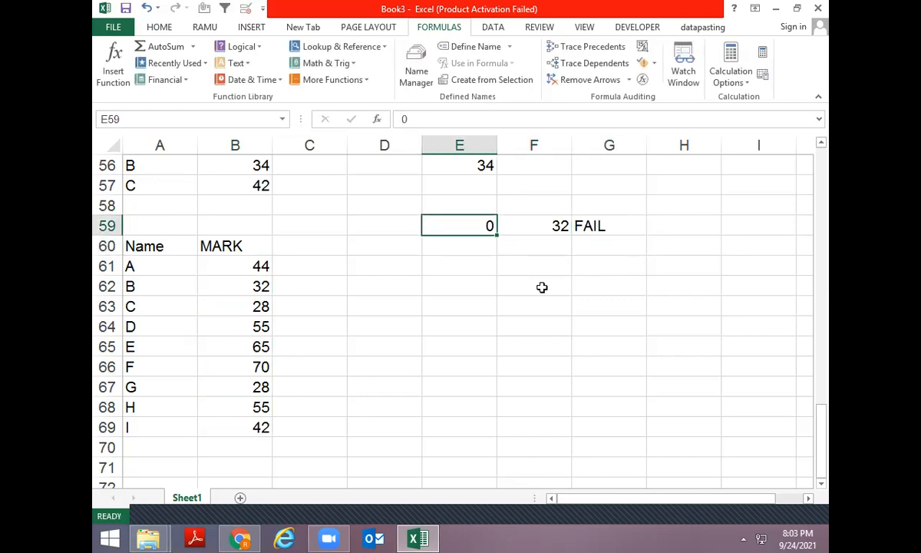
{"action": "key", "text": "Down"}
{"action": "key", "text": "shift+space"}
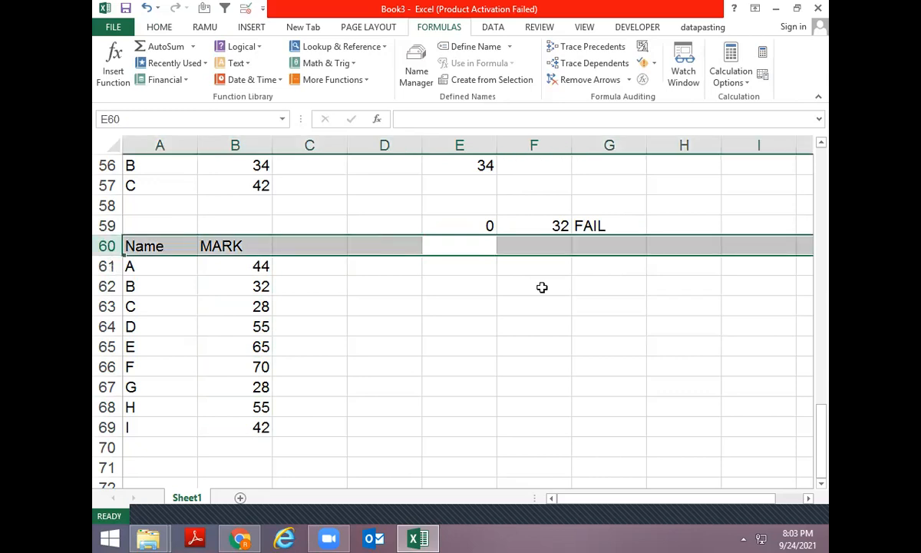
{"action": "key", "text": "ctrl+shift+plus"}
{"action": "key", "text": "ctrl+shift+plus"}
- Add the range 33 to 44 with the result 3RD to the grading scale in E60:G60
{"action": "key", "text": "Right"}
{"action": "key", "text": "Left"}
{"action": "type", "text": "33"}
{"action": "key", "text": "Right"}
{"action": "type", "text": "44"}
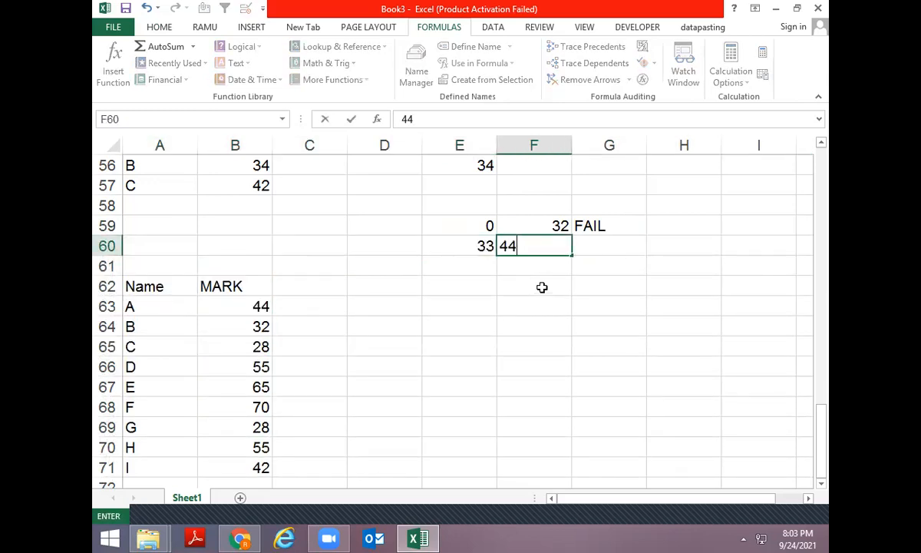
{"action": "key", "text": "Right"}
{"action": "type", "text": "2"}
{"action": "key", "text": "Escape"}
{"action": "key", "text": "Return"}
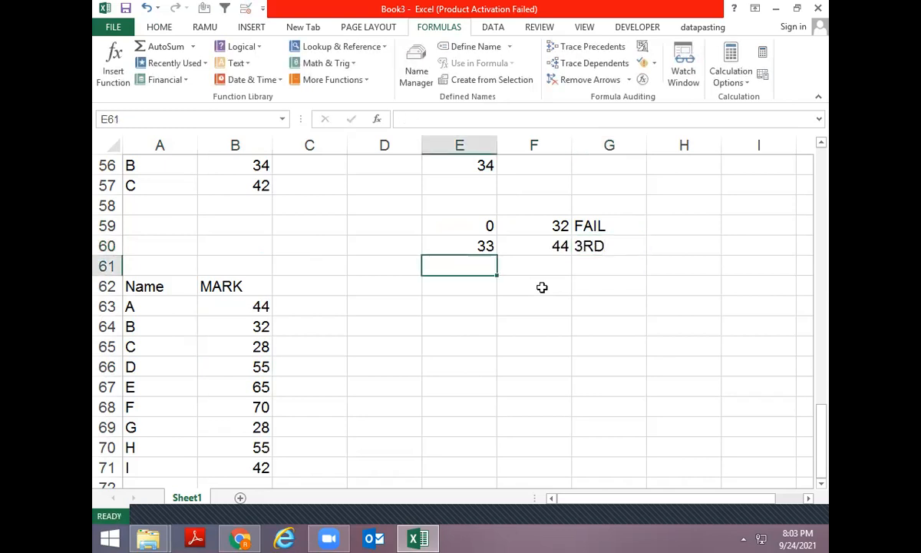
- Add the range 45 to 59 with the result 2ND to the grading scale in E61:G61
{"action": "type", "text": "45"}
{"action": "key", "text": "Tab"}
{"action": "type", "text": "59"}
{"action": "key", "text": "ctrl+Return"}
{"action": "key", "text": "Tab"}
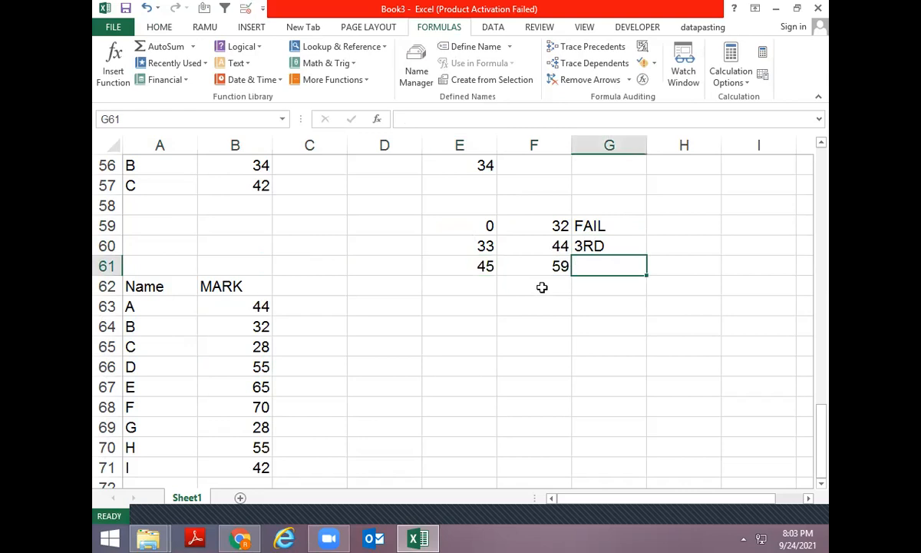
{"action": "type", "text": "2ND"}
- Complete the grading scale with the criterion >=60 in F62 and the result 1ST in G62
{"action": "left_click", "coordinate": [542, 287]}
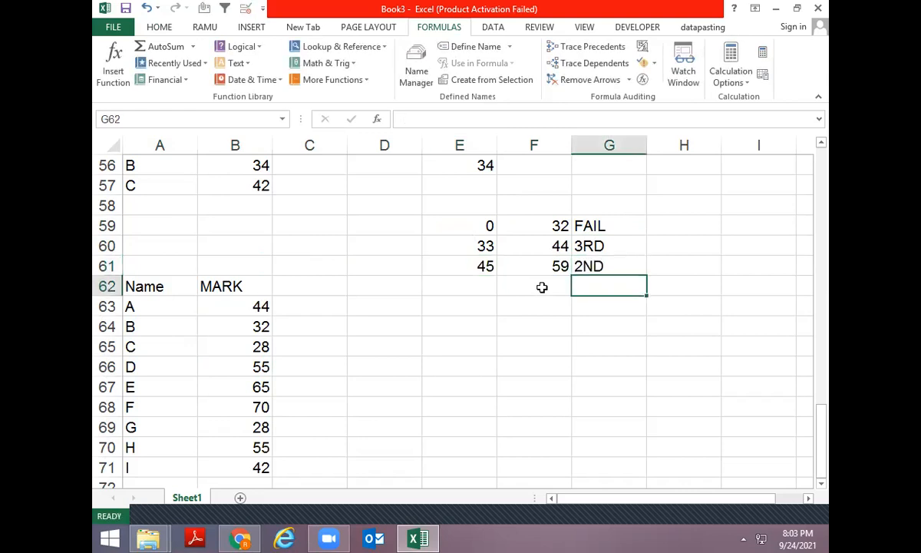
{"action": "type", "text": "?"}
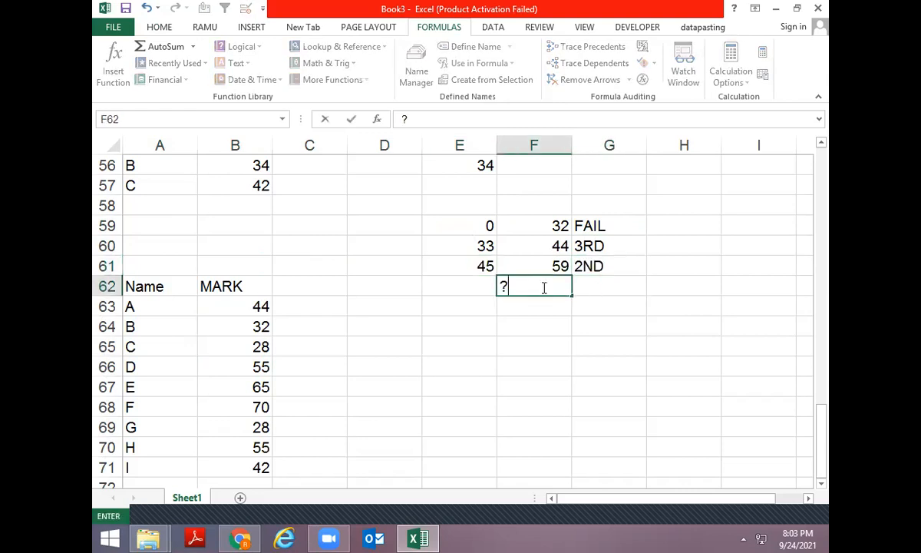
{"action": "key", "text": "BackSpace"}
{"action": "type", "text": ">=0"}
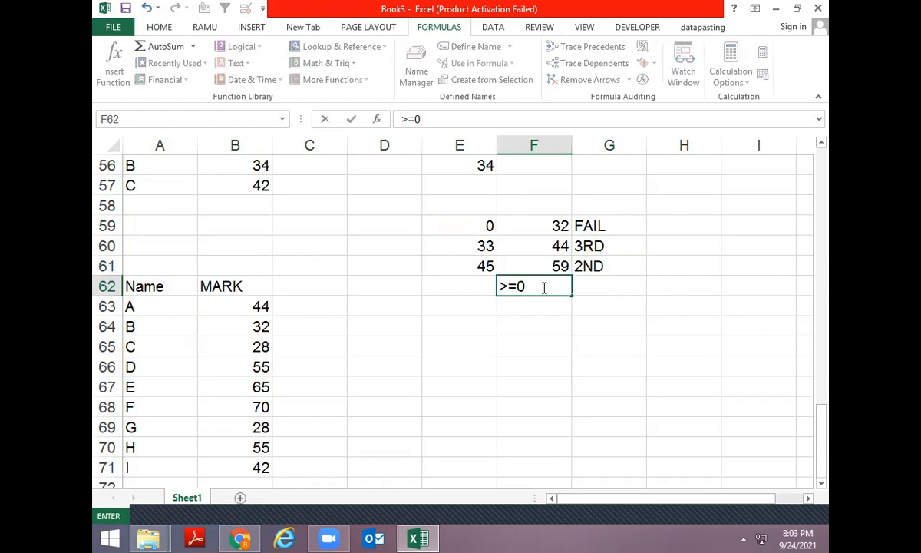
{"action": "key", "text": "BackSpace"}
{"action": "type", "text": "60"}
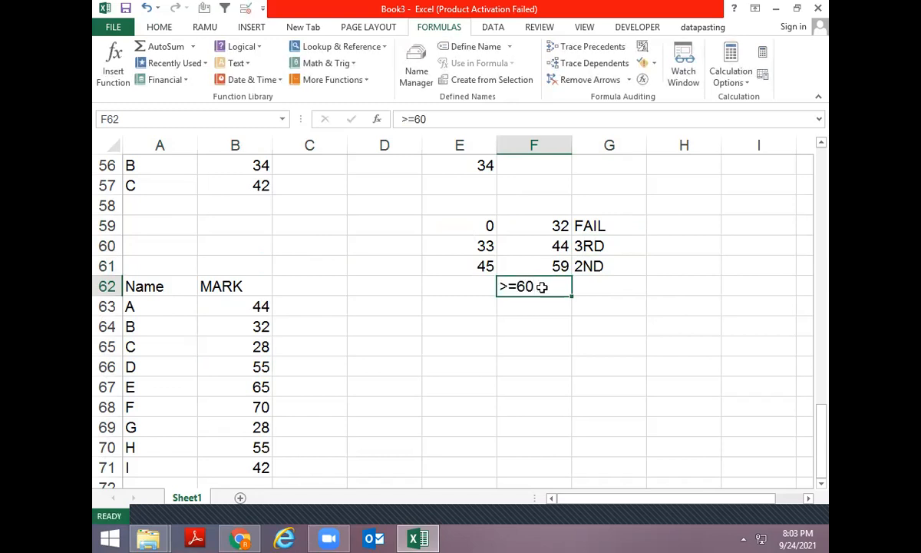
{"action": "key", "text": "Right"}
{"action": "type", "text": "1ST"}
{"action": "key", "text": "Return"}
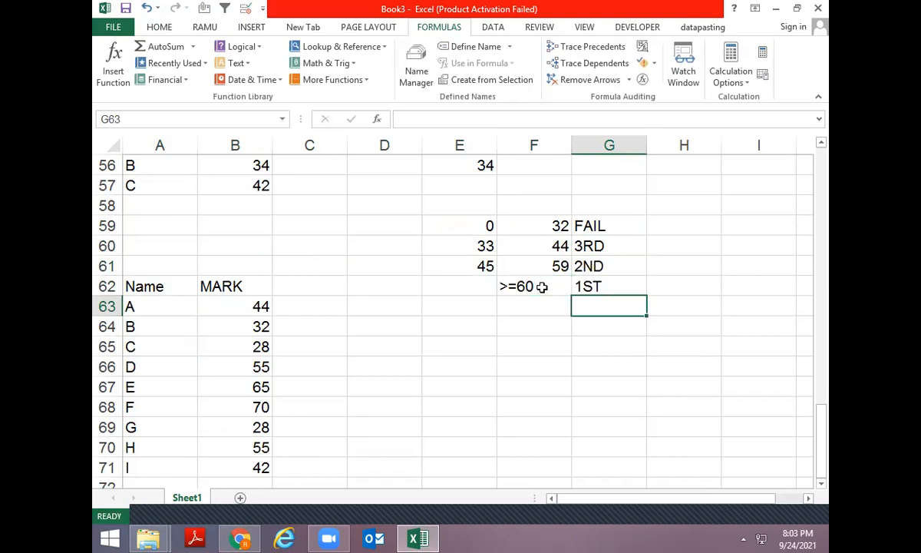
- Review the grading scale's mark limits and results in E59:G62 beside the marks table
{"action": "key", "text": "Left"}
{"action": "key", "text": "Left"}
{"action": "key", "text": "Left"}
{"action": "key", "text": "Left"}
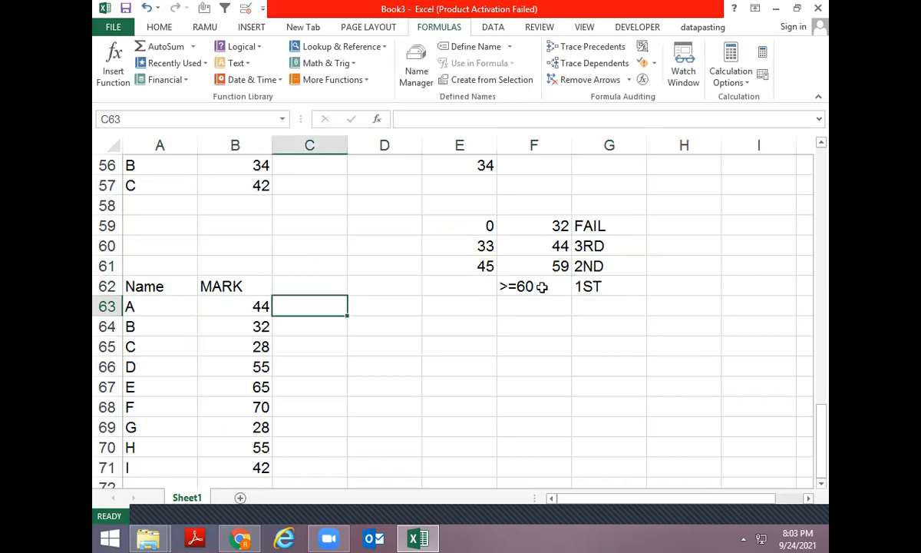
{"action": "key", "text": "Up"}
{"action": "key", "text": "Up"}
{"action": "key", "text": "Up"}
{"action": "key", "text": "Up"}
{"action": "key", "text": "Up"}
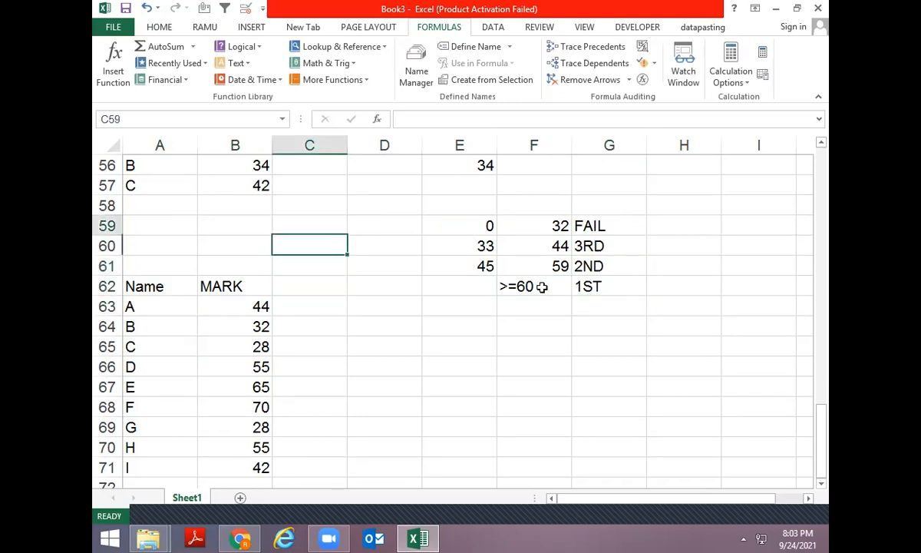
{"action": "key", "text": "Right"}
{"action": "key", "text": "Right"}
{"action": "key", "text": "Right"}
{"action": "key", "text": "Down"}
{"action": "key", "text": "shift+Down"}
{"action": "key", "text": "shift+Down"}
{"action": "key", "text": "shift+Down"}
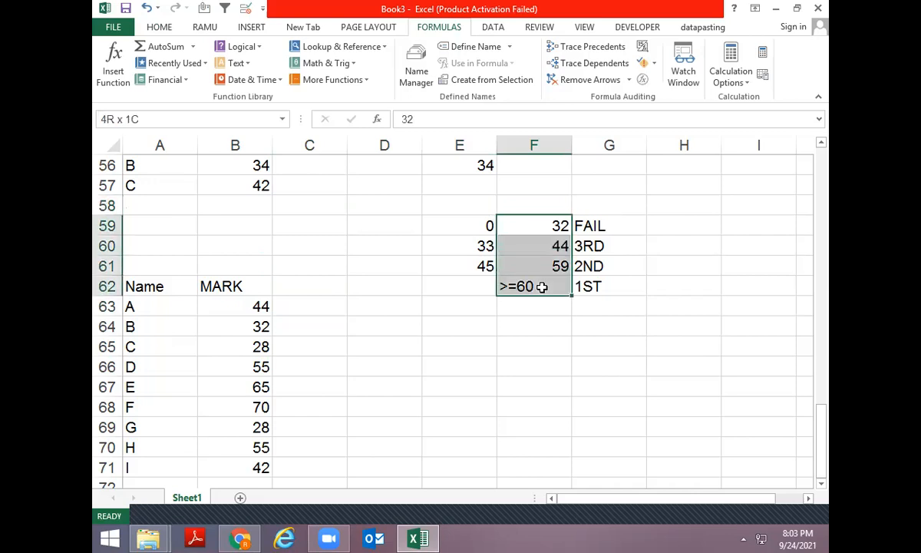
{"action": "key", "text": "Left"}
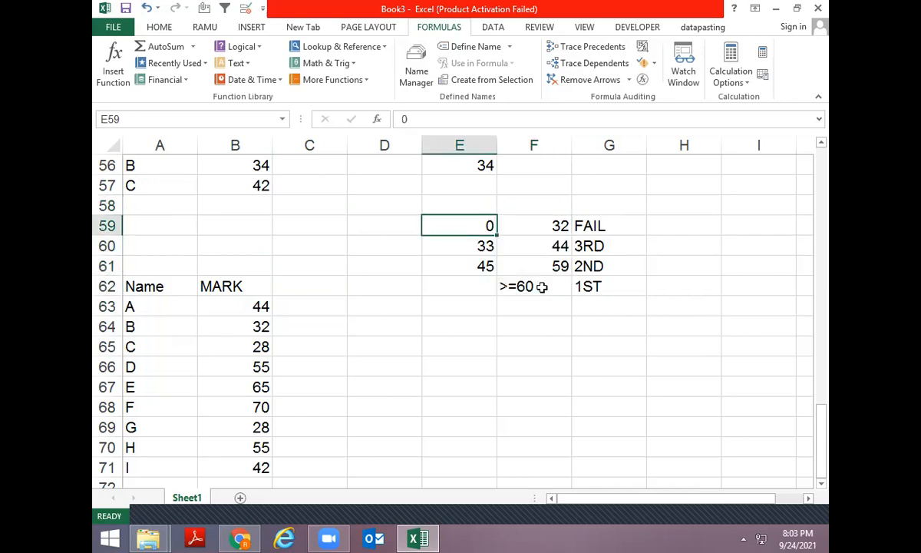
- Raise the computer's speaker volume slightly from the system tray and return to the worksheet
{"action": "left_click", "coordinate": [744, 539]}
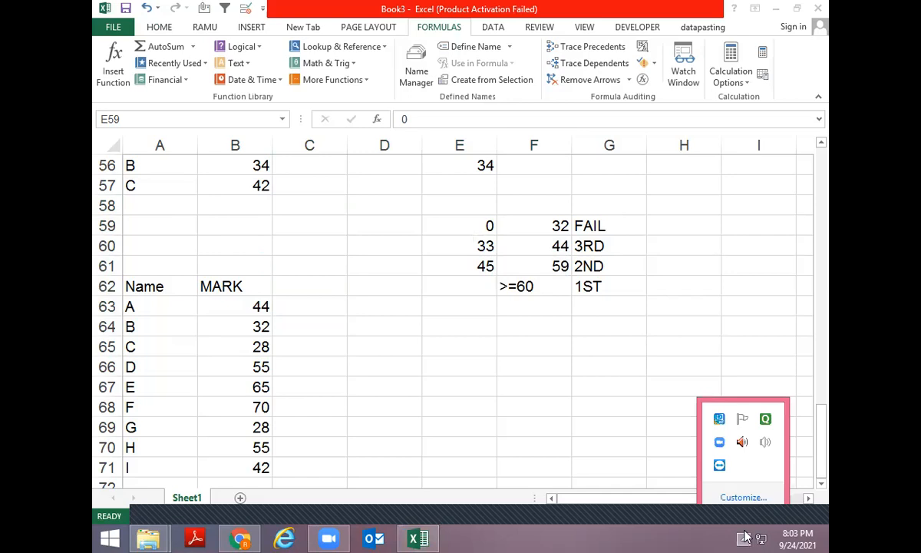
{"action": "left_click", "coordinate": [765, 441]}
{"action": "left_click_drag", "start_coordinate": [764, 322], "coordinate": [766, 307]}
{"action": "left_click", "coordinate": [657, 359]}
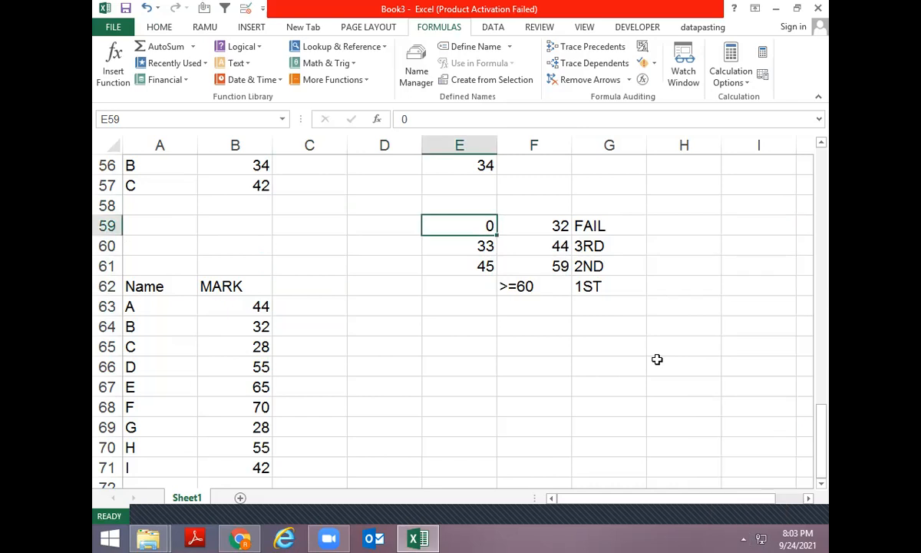
- Begin an IF formula in C63 to grade the first mark in the table
{"action": "key", "text": "Down"}
{"action": "key", "text": "Down"}
{"action": "key", "text": "Down"}
{"action": "key", "text": "Down"}
{"action": "key", "text": "Left"}
{"action": "key", "text": "Left"}
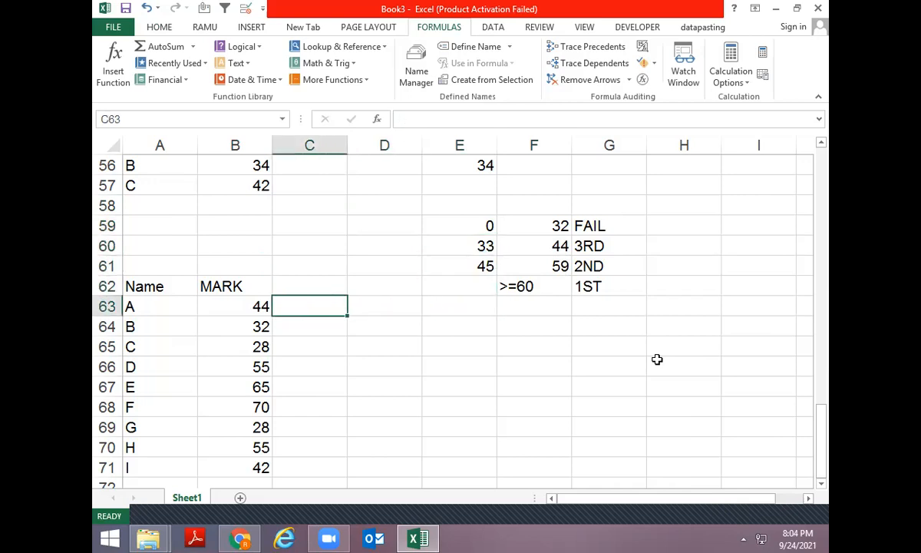
{"action": "type", "text": "=IF("}
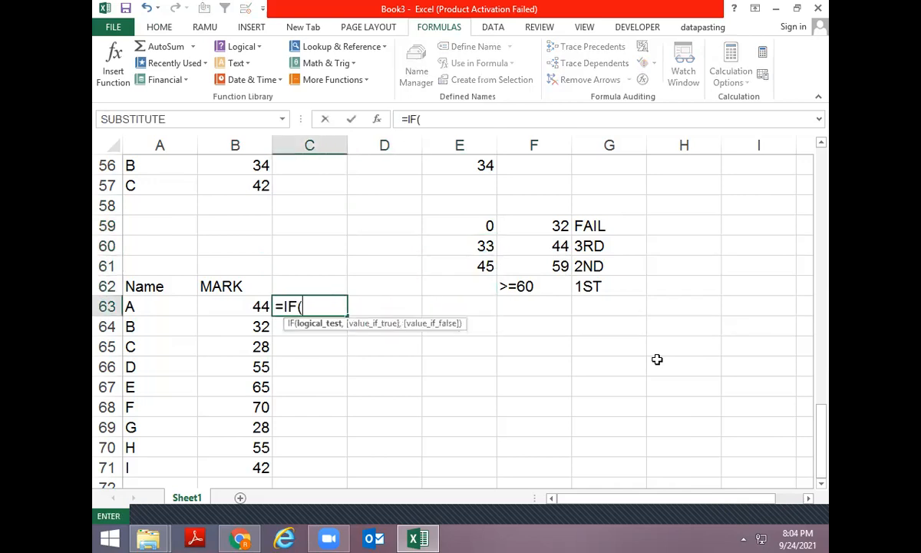
{"action": "key", "text": "Escape"}
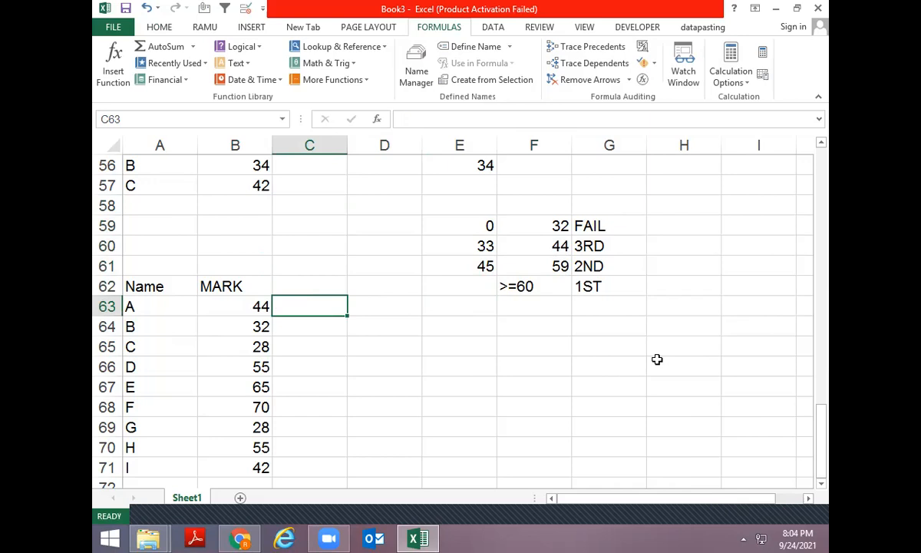
{"action": "type", "text": "=IF("}
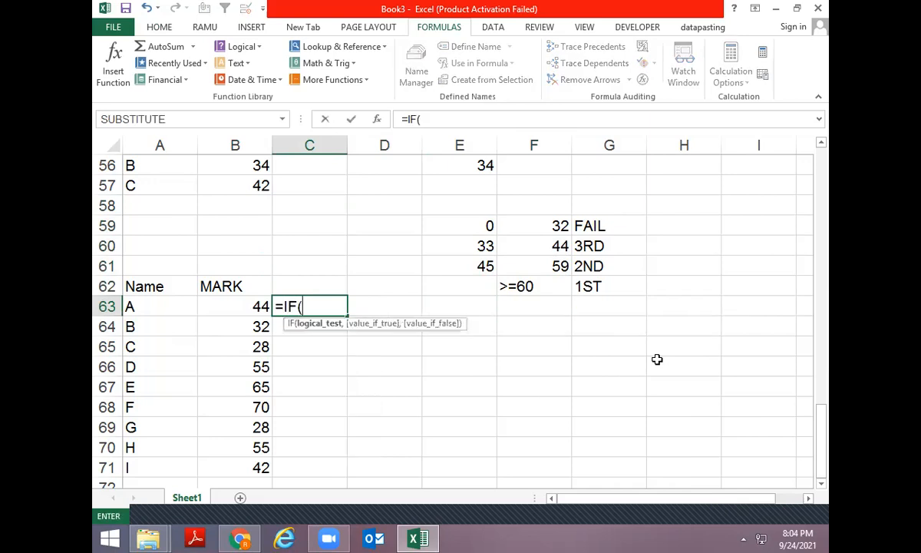
- Complete the formula in C63 as =IF(B63<33,"FAIL")
{"action": "key", "text": "Left"}
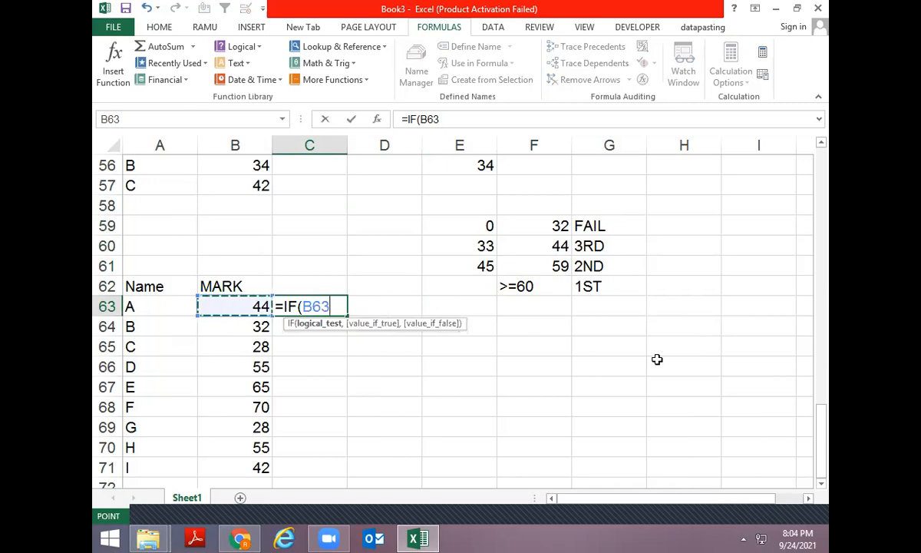
{"action": "type", "text": "<33"}
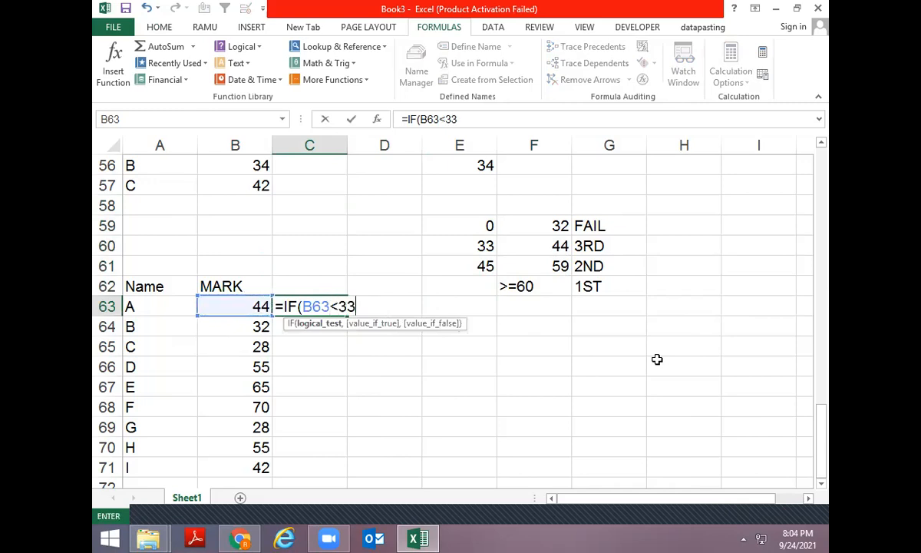
{"action": "type", "text": ",\"FAIL\")"}
{"action": "key", "text": "ctrl+Return"}
- Fill the C63 formula down through C71
{"action": "key", "text": "Left"}
{"action": "key", "text": "ctrl+Down"}
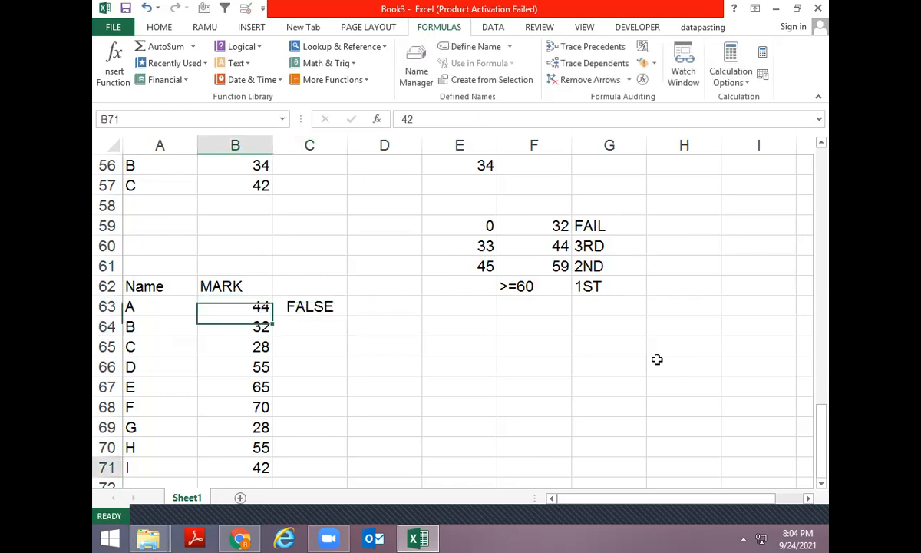
{"action": "key", "text": "Right"}
{"action": "key", "text": "ctrl+shift+Up"}
{"action": "key", "text": "ctrl+d"}
- Nest IF(B63<45,"3RD") as the value-if-false in the C63 formula and refill it down through C71
{"action": "key", "text": "Up"}
{"action": "key", "text": "Up"}
{"action": "key", "text": "Up"}
{"action": "key", "text": "Up"}
{"action": "key", "text": "Up"}
{"action": "key", "text": "Up"}
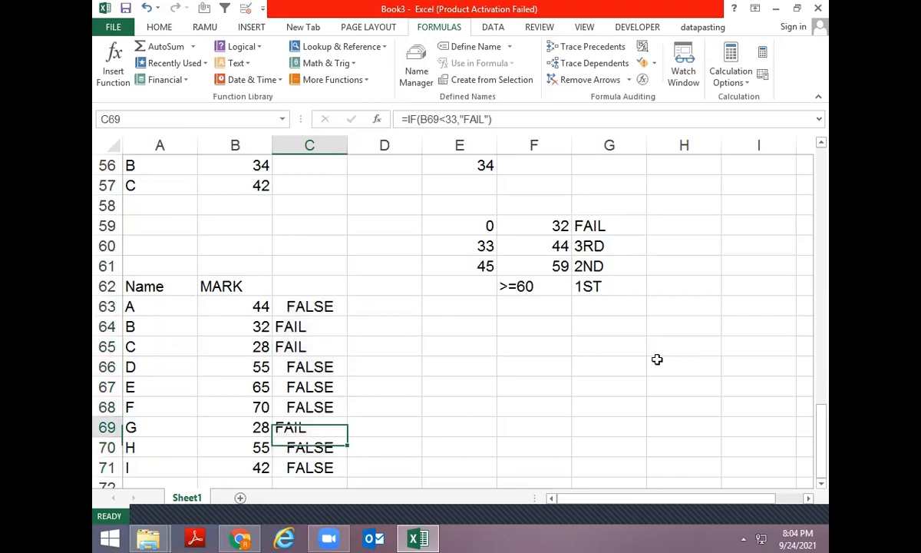
{"action": "key", "text": "Up"}
{"action": "key", "text": "Up"}
{"action": "key", "text": "F2"}
{"action": "key", "text": "BackSpace"}
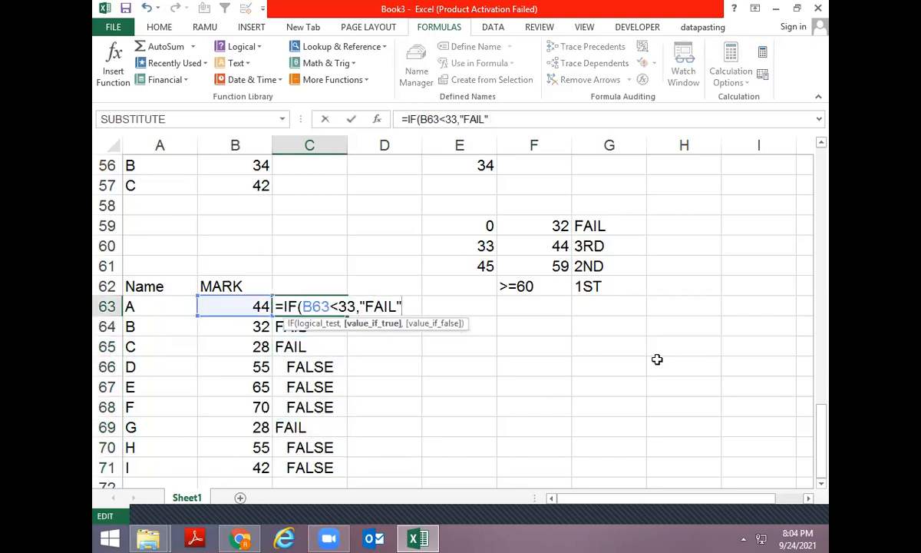
{"action": "type", "text": ",IF("}
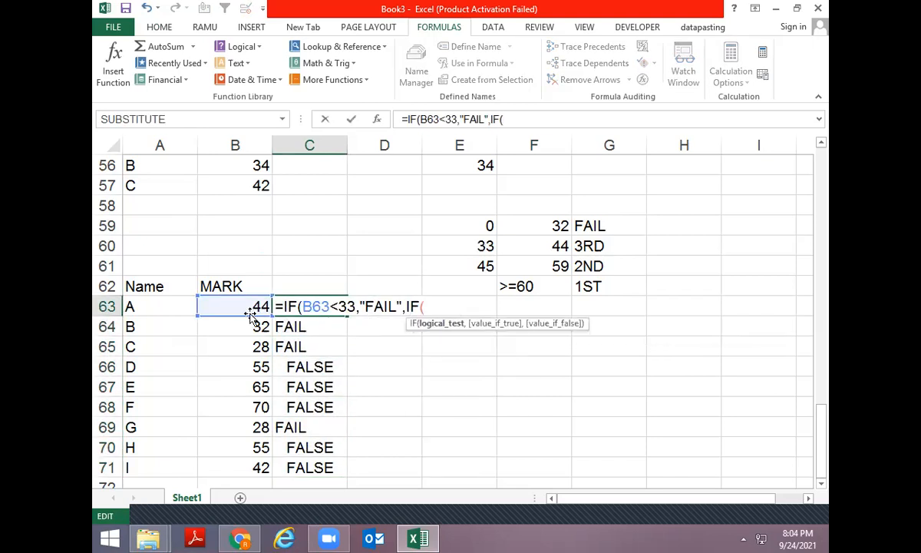
{"action": "left_click", "coordinate": [241, 306]}
{"action": "type", "text": "<45,\"3RD\""}
{"action": "key", "text": "Return"}
{"action": "key", "text": "Return"}
{"action": "key", "text": "Up"}
{"action": "key", "text": "ctrl+shift+Down"}
{"action": "key", "text": "ctrl+d"}
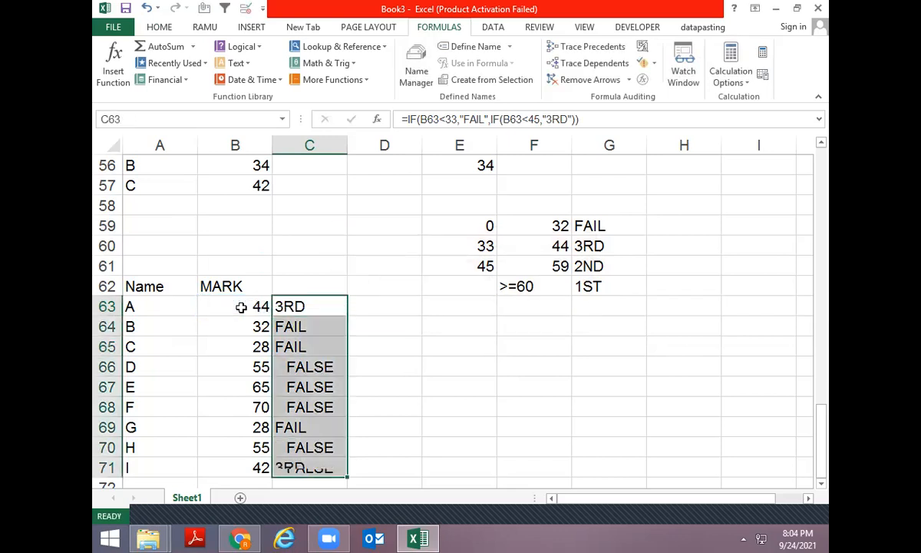
- Add a third nested IF(B63<60,"2ND") to the C63 formula and copy it down through C71
{"action": "key", "text": "Down"}
{"action": "key", "text": "Up"}
{"action": "key", "text": "F2"}
{"action": "key", "text": "BackSpace"}
{"action": "key", "text": "BackSpace"}
{"action": "type", "text": ",IF"}
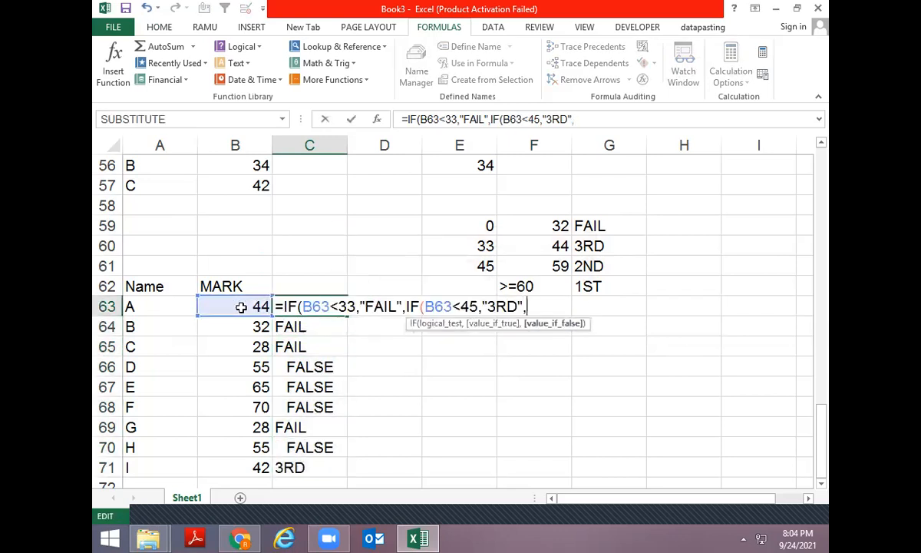
{"action": "type", "text": "("}
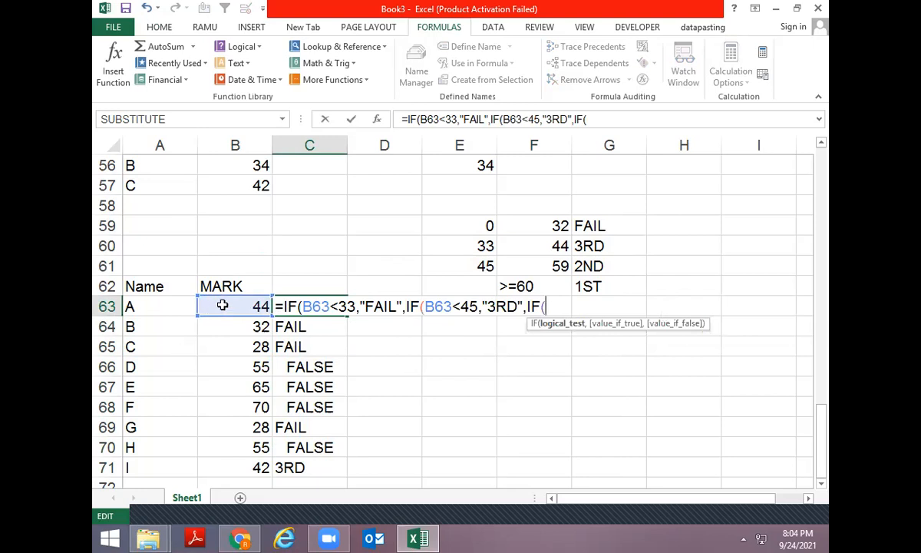
{"action": "left_click", "coordinate": [222, 306]}
{"action": "type", "text": "<"}
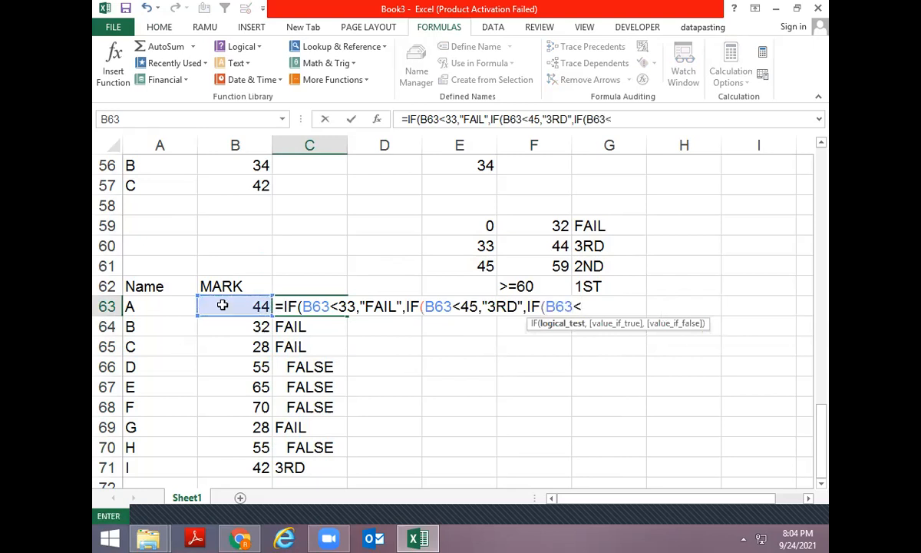
{"action": "type", "text": "60,\"2ND\")))"}
{"action": "key", "text": "ctrl+Return"}
{"action": "key", "text": "ctrl+shift+Down"}
{"action": "key", "text": "ctrl+d"}
- Add "1ST" as the value-if-false of the innermost IF in the C63 formula
{"action": "key", "text": "Up"}
{"action": "key", "text": "F2"}
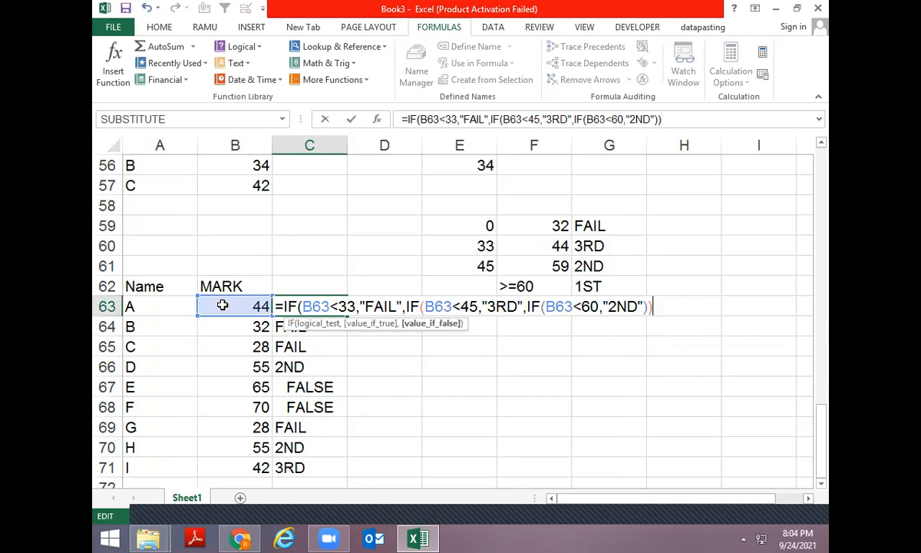
{"action": "key", "text": "BackSpace"}
{"action": "key", "text": "BackSpace"}
{"action": "key", "text": "BackSpace"}
{"action": "type", "text": ",\"1ST"}
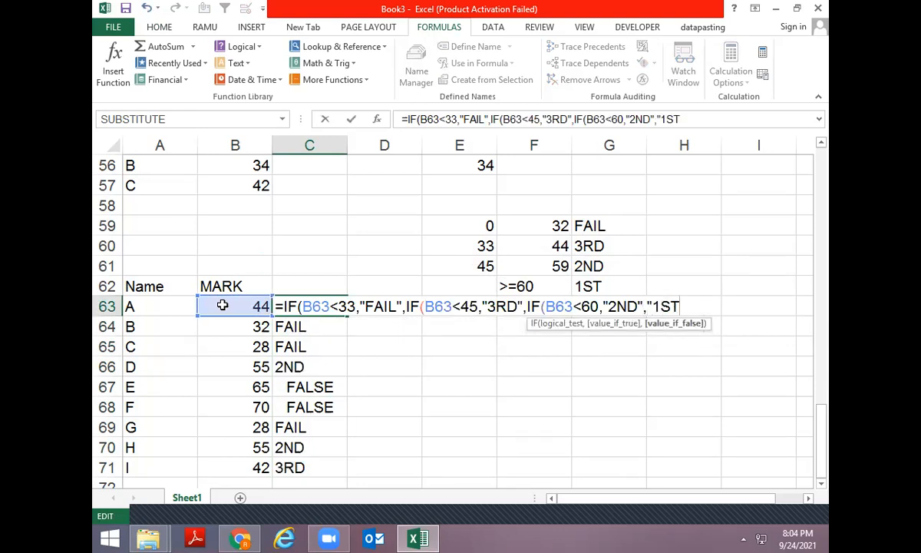
{"action": "type", "text": "\""}
{"action": "key", "text": "Return"}
{"action": "key", "text": "Return"}
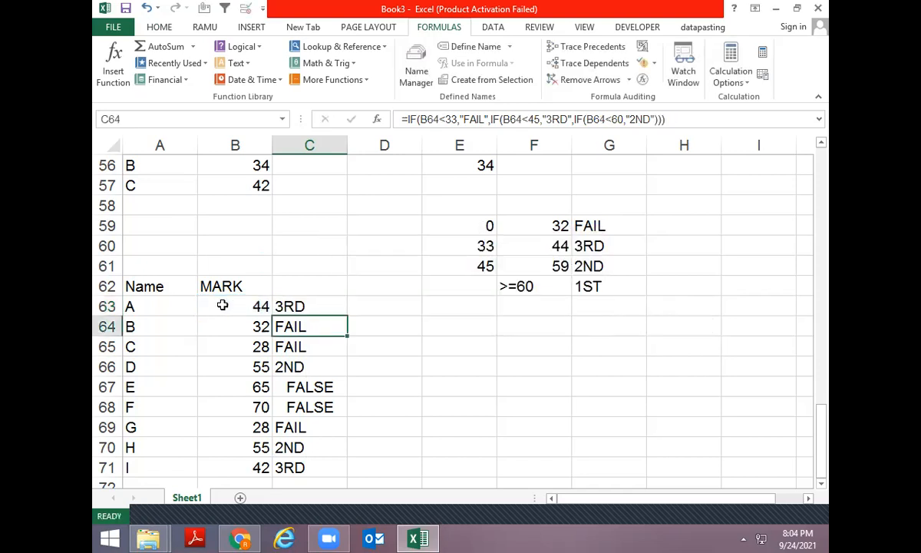
- Fill the completed four-grade formula from C63 down through C71
{"action": "key", "text": "Up"}
{"action": "key", "text": "ctrl+shift+Down"}
{"action": "key", "text": "ctrl+d"}
{"action": "key", "text": "ctrl+shift+Up"}
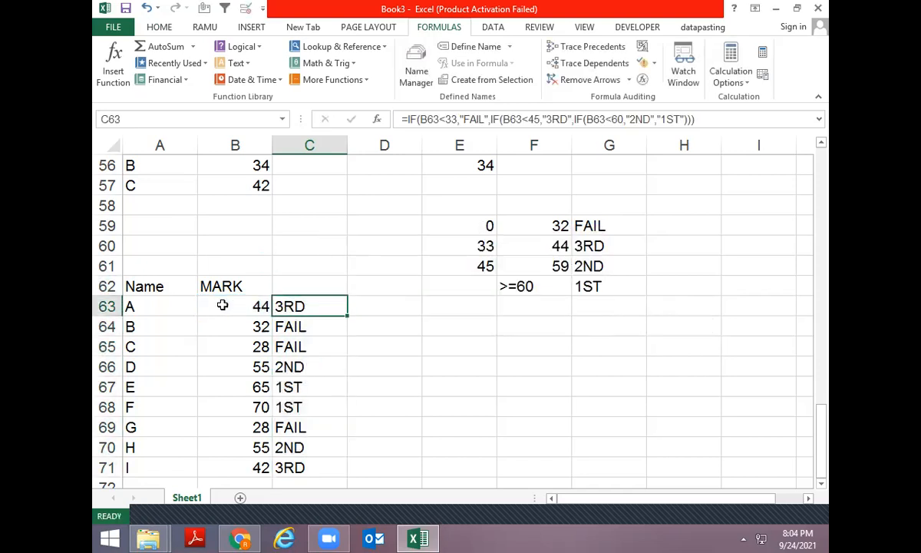
- Enter the formula =IF(B63>59,"1ST") in D63
{"action": "key", "text": "Right"}
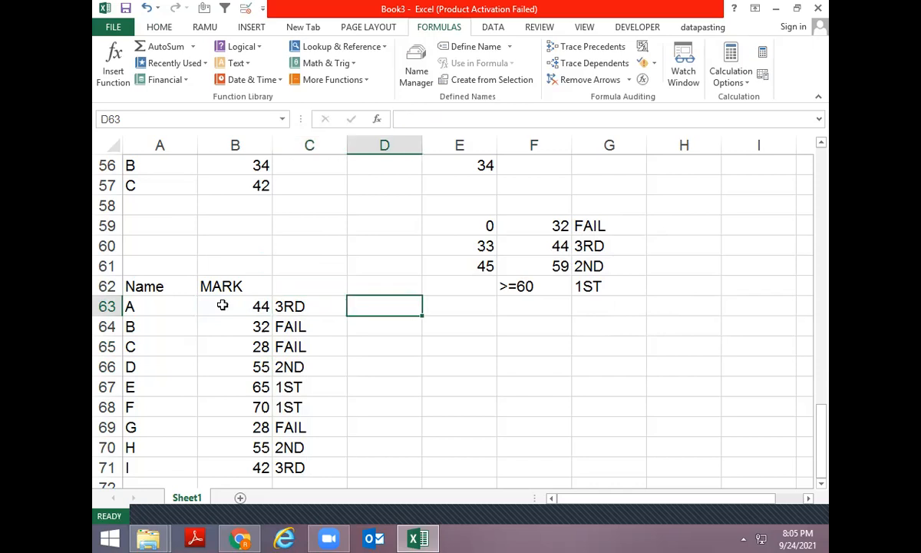
{"action": "type", "text": "=IF("}
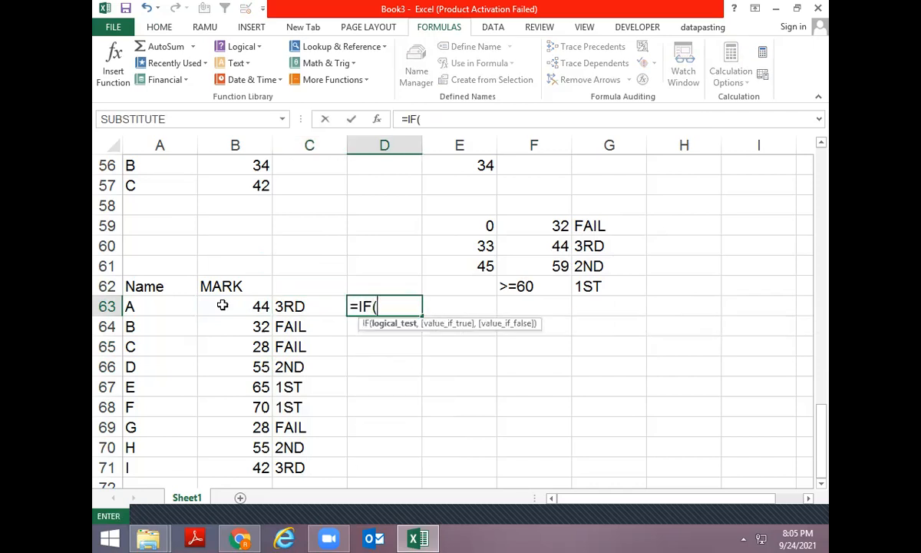
{"action": "left_click", "coordinate": [223, 306]}
{"action": "type", "text": "<"}
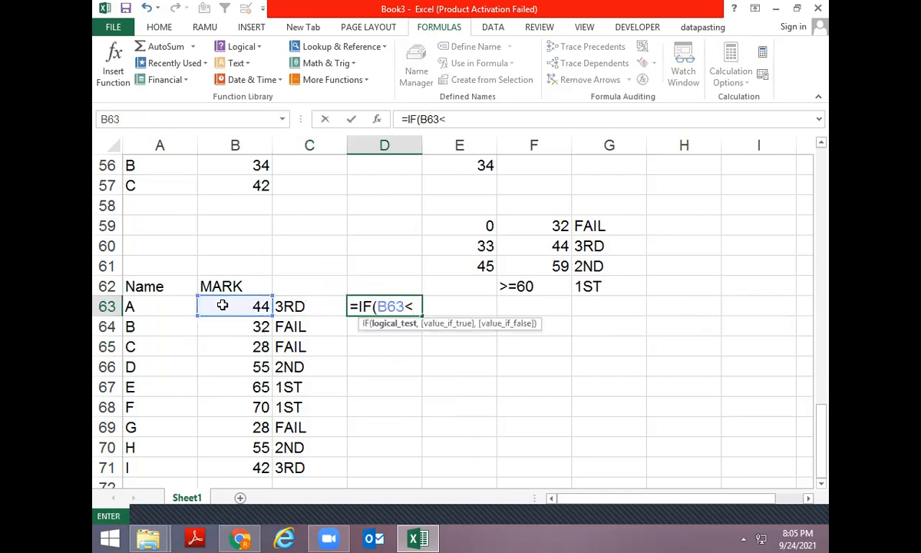
{"action": "type", "text": "60"}
{"action": "key", "text": "BackSpace"}
{"action": "key", "text": "BackSpace"}
{"action": "key", "text": "BackSpace"}
{"action": "type", "text": "?"}
{"action": "key", "text": "BackSpace"}
{"action": "type", "text": ">59,\"1ST"}
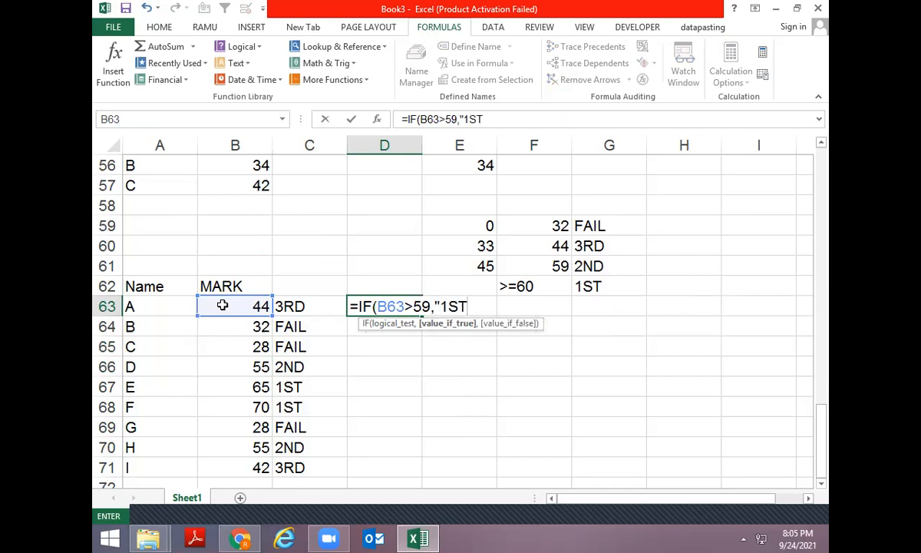
{"action": "key", "text": "Return"}
- Fill the D63 formula down through D71
{"action": "key", "text": "Left"}
{"action": "key", "text": "Down"}
{"action": "key", "text": "Down"}
{"action": "key", "text": "Down"}
{"action": "key", "text": "Down"}
{"action": "key", "text": "Down"}
{"action": "key", "text": "Down"}
{"action": "key", "text": "Down"}
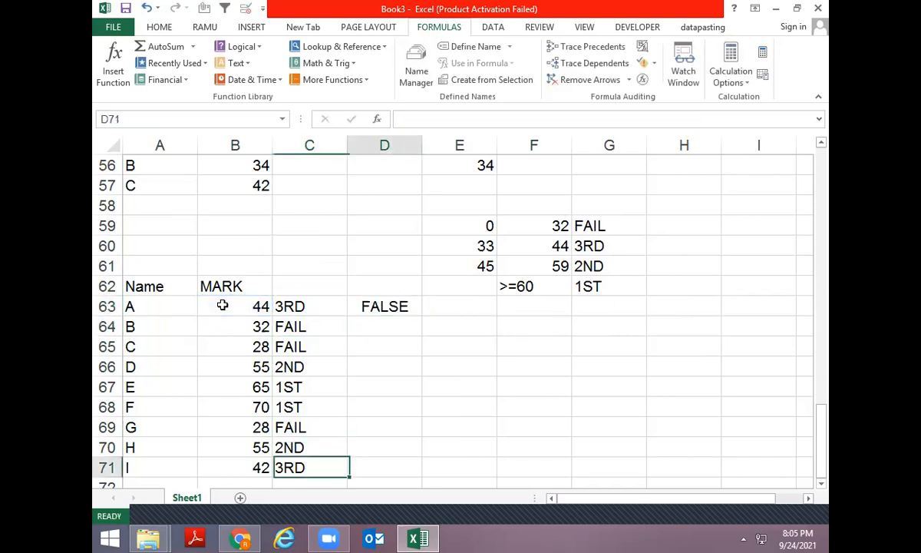
{"action": "key", "text": "Right"}
{"action": "key", "text": "ctrl+shift+Up"}
{"action": "key", "text": "ctrl+d"}
- Nest IF(B63>44,"2ND") as the value-if-false in the D63 formula and refill it down through D71
{"action": "key", "text": "ctrl+Up"}
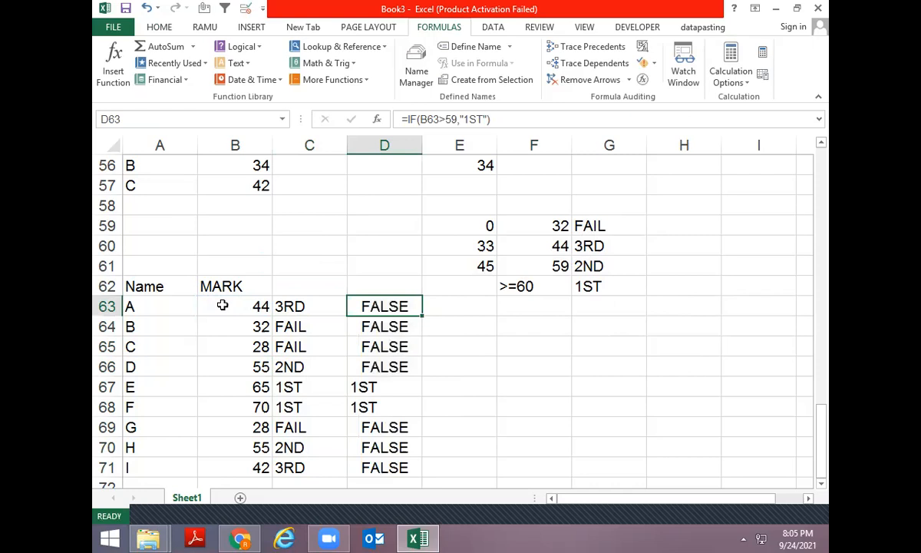
{"action": "key", "text": "F2"}
{"action": "type", "text": ",IF("}
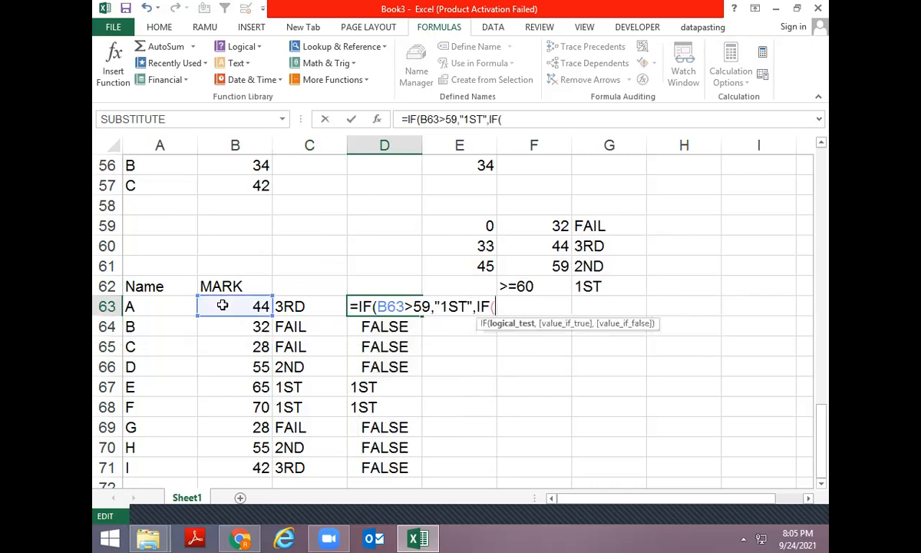
{"action": "left_click", "coordinate": [245, 309]}
{"action": "type", "text": ">45"}
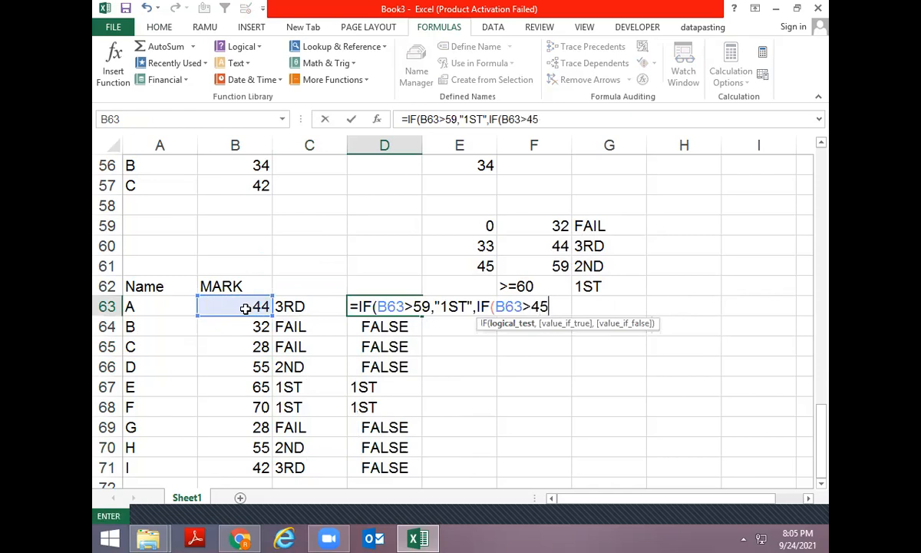
{"action": "key", "text": "BackSpace"}
{"action": "type", "text": "4,\"2"}
{"action": "key", "text": "BackSpace"}
{"action": "type", "text": "3"}
{"action": "key", "text": "BackSpace"}
{"action": "type", "text": "2ND"}
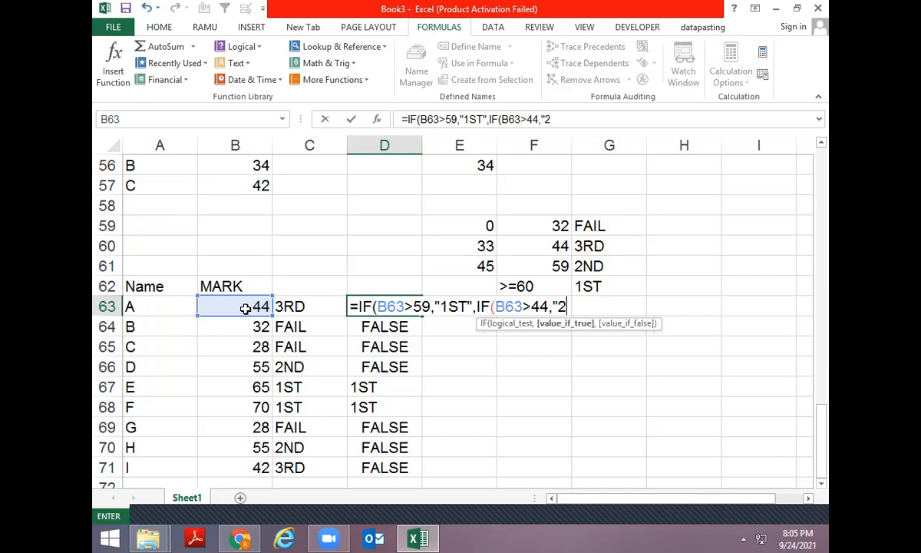
{"action": "key", "text": "ctrl+Return"}
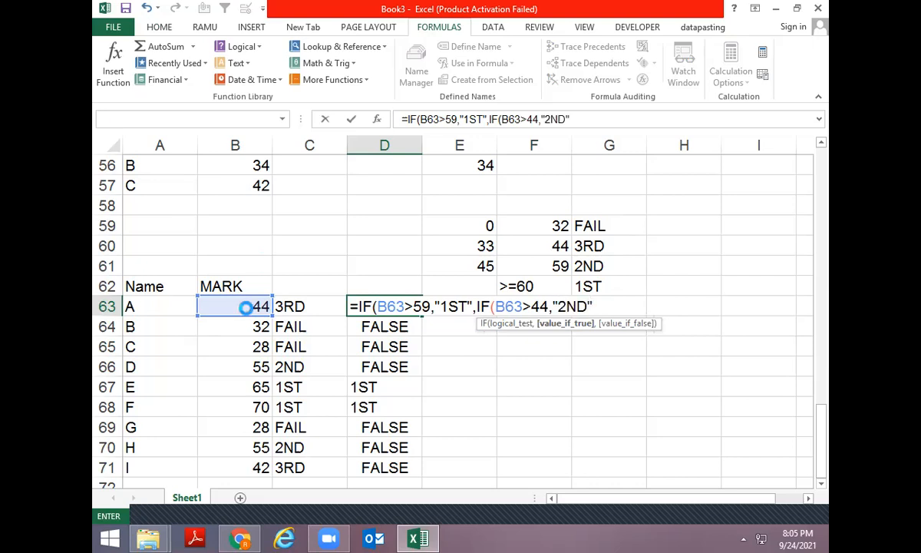
{"action": "key", "text": "Return"}
{"action": "key", "text": "ctrl+shift+Down"}
{"action": "key", "text": "ctrl+d"}
{"action": "key", "text": "Down"}
- Add a third nested IF(B63>32,"3RD") to the D63 formula and copy it down through D71
{"action": "key", "text": "Up"}
{"action": "key", "text": "F2"}
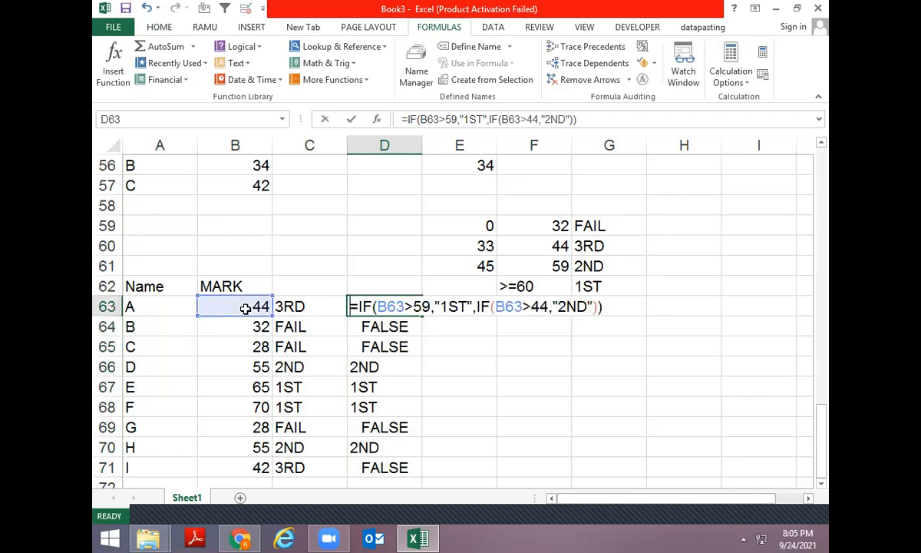
{"action": "key", "text": "BackSpace"}
{"action": "key", "text": "BackSpace"}
{"action": "type", "text": ",IF("}
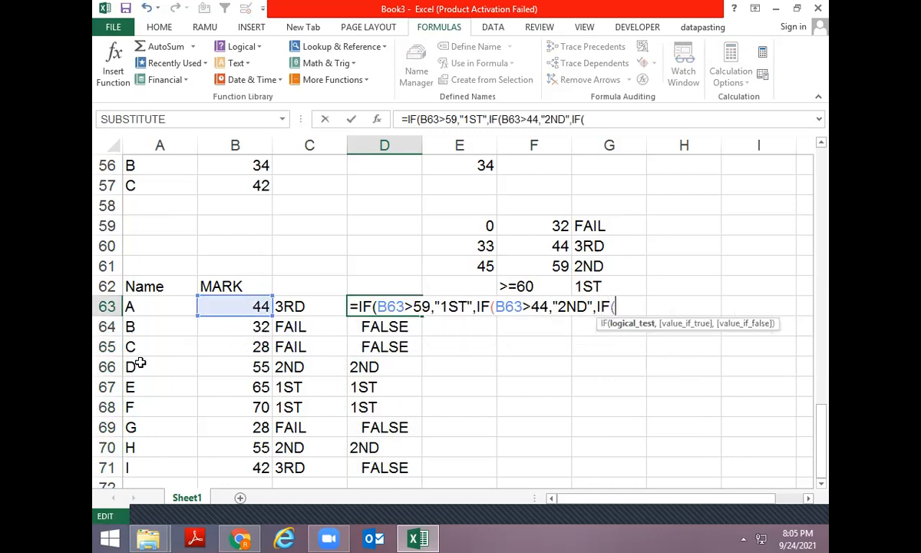
{"action": "left_click", "coordinate": [238, 304]}
{"action": "type", "text": ">32"}
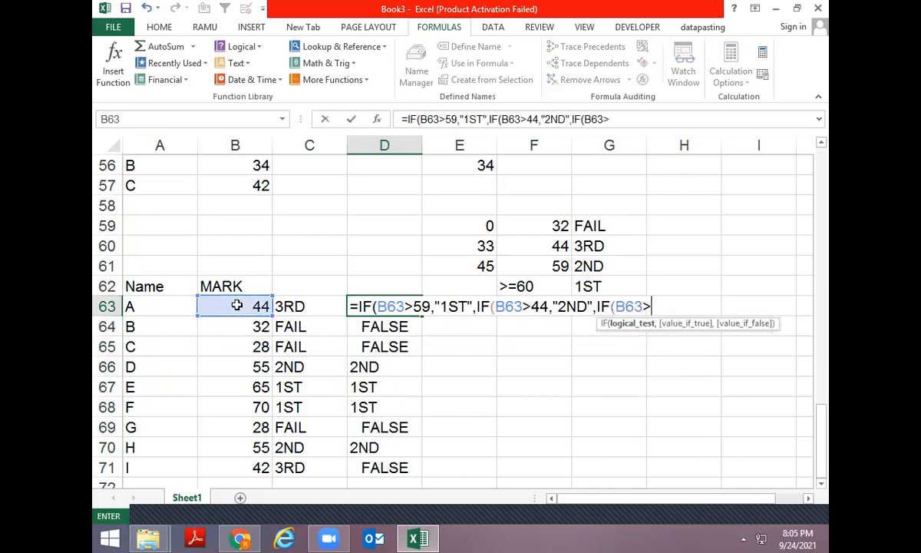
{"action": "type", "text": ",\"3RD"}
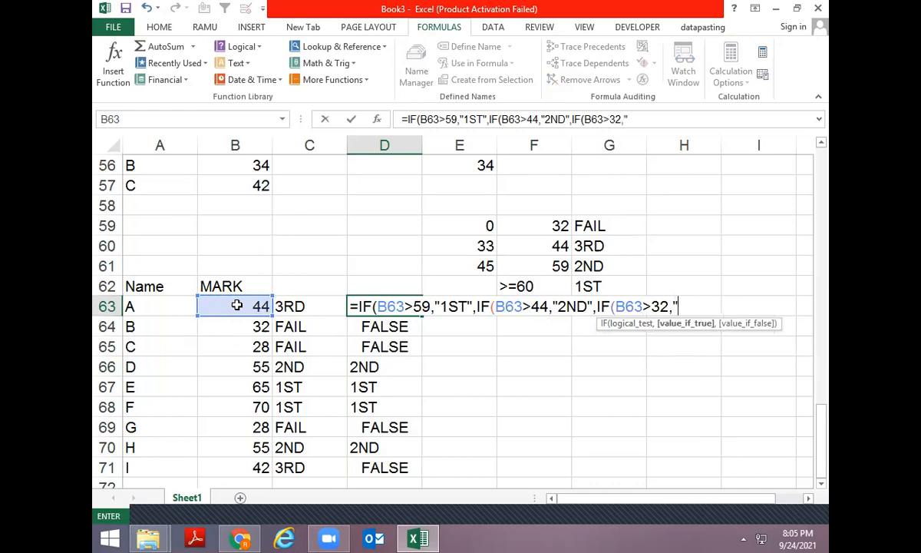
{"action": "key", "text": "Return"}
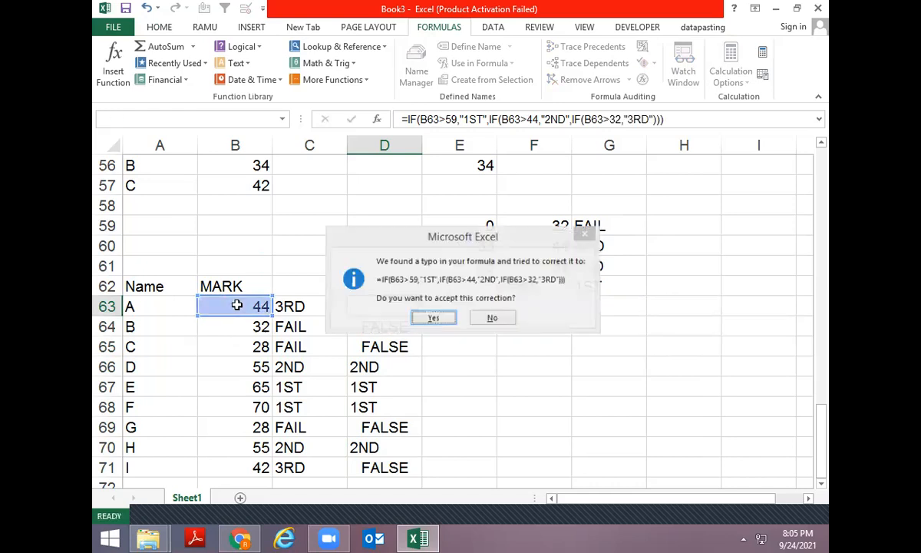
{"action": "key", "text": "Return"}
{"action": "key", "text": "ctrl+shift+Down"}
{"action": "key", "text": "ctrl+d"}
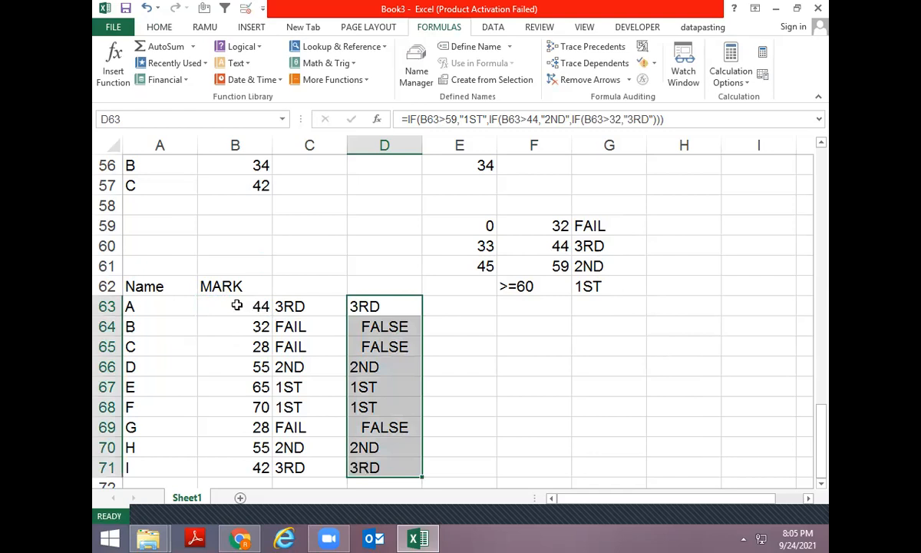
- Add "FAIL" as the innermost value-if-false in the D63 formula and fill it down through D71
{"action": "key", "text": "F2"}
{"action": "key", "text": "BackSpace"}
{"action": "key", "text": "BackSpace"}
{"action": "key", "text": "BackSpace"}
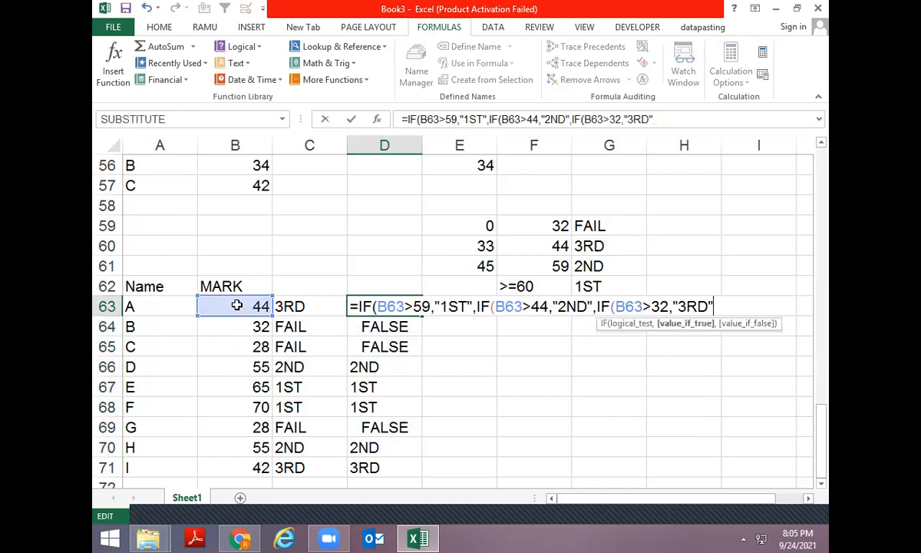
{"action": "type", "text": ",\"FAI"}
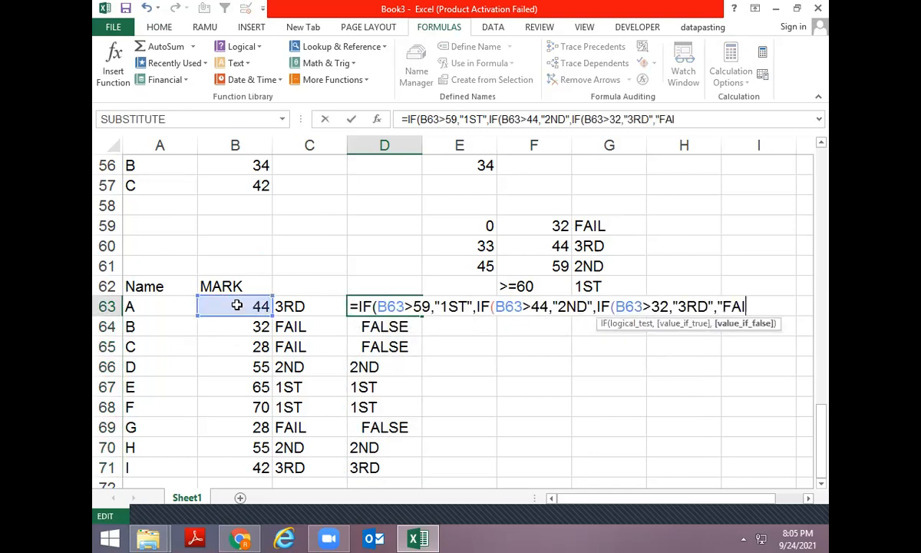
{"action": "type", "text": "L\")))"}
{"action": "key", "text": "ctrl+Return"}
{"action": "key", "text": "ctrl+shift+Down"}
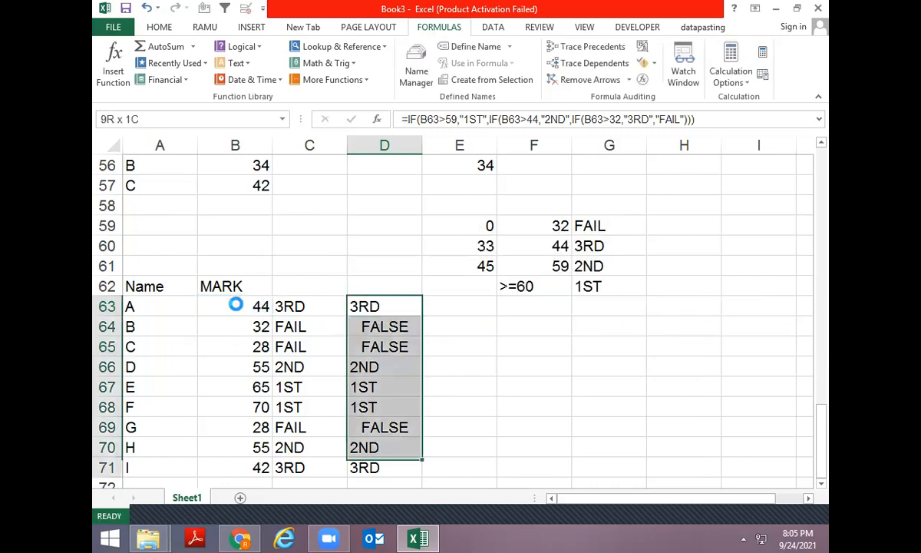
{"action": "key", "text": "ctrl+d"}
- Enter the comparison formula =C63=D63 in E63
{"action": "key", "text": "Right"}
{"action": "type", "text": "="}
{"action": "key", "text": "Left"}
{"action": "key", "text": "Left"}
{"action": "type", "text": "="}
{"action": "key", "text": "Left"}
{"action": "key", "text": "Return"}
- Fill the comparison formula from E63 down through E71
{"action": "key", "text": "Left"}
{"action": "key", "text": "ctrl+Down"}
{"action": "key", "text": "Right"}
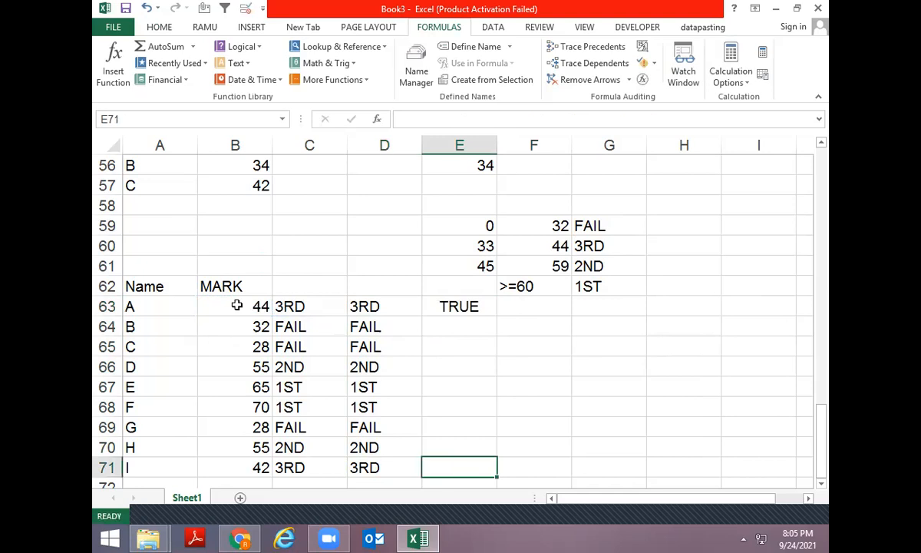
{"action": "key", "text": "ctrl+shift+Up"}
{"action": "key", "text": "ctrl+d"}
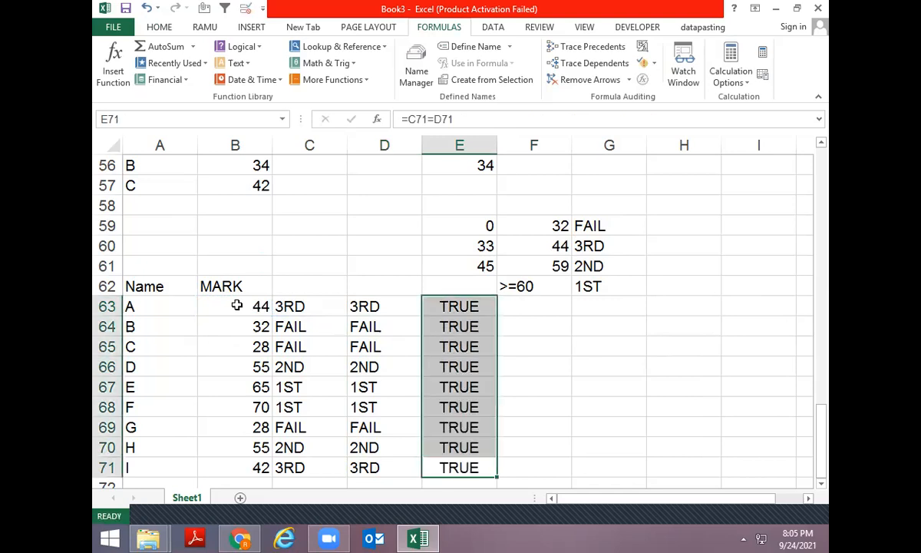
- Clear the comparison formulas from E63 through E71
{"action": "key", "text": "Delete"}
{"action": "key", "text": "Left"}
{"action": "key", "text": "Left"}
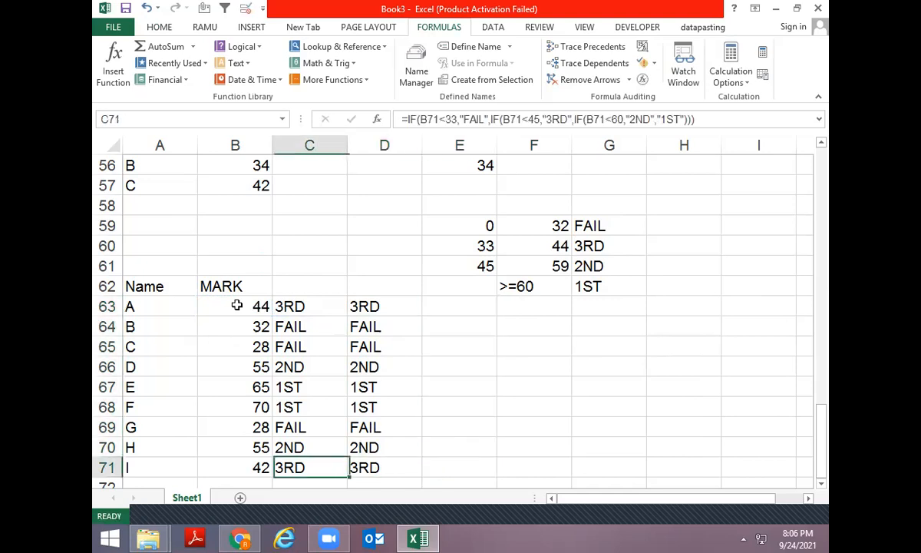
- Enter the test formula =IF(B63>45,"2ND") in E63
{"action": "key", "text": "Up"}
{"action": "key", "text": "Right"}
{"action": "key", "text": "Up"}
{"action": "key", "text": "Up"}
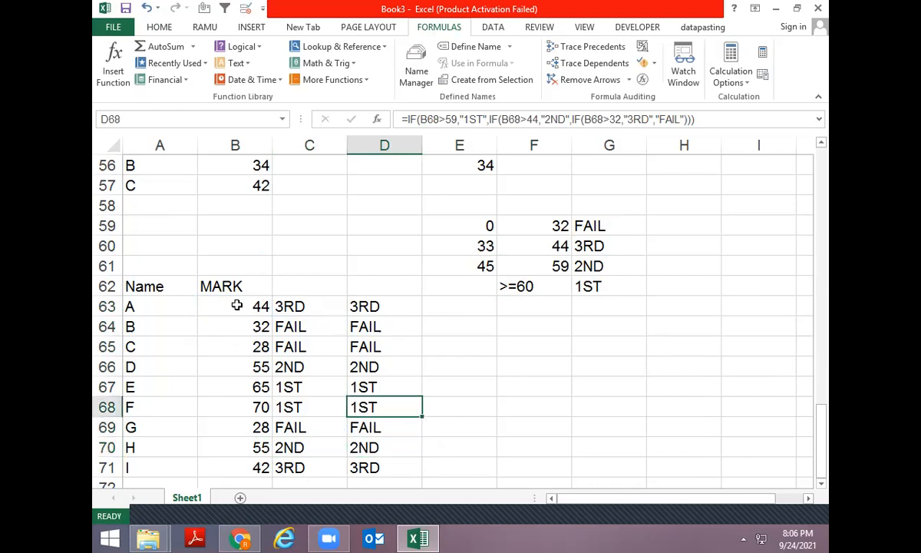
{"action": "key", "text": "Up"}
{"action": "key", "text": "Up"}
{"action": "key", "text": "Up"}
{"action": "key", "text": "Up"}
{"action": "key", "text": "Up"}
{"action": "key", "text": "Right"}
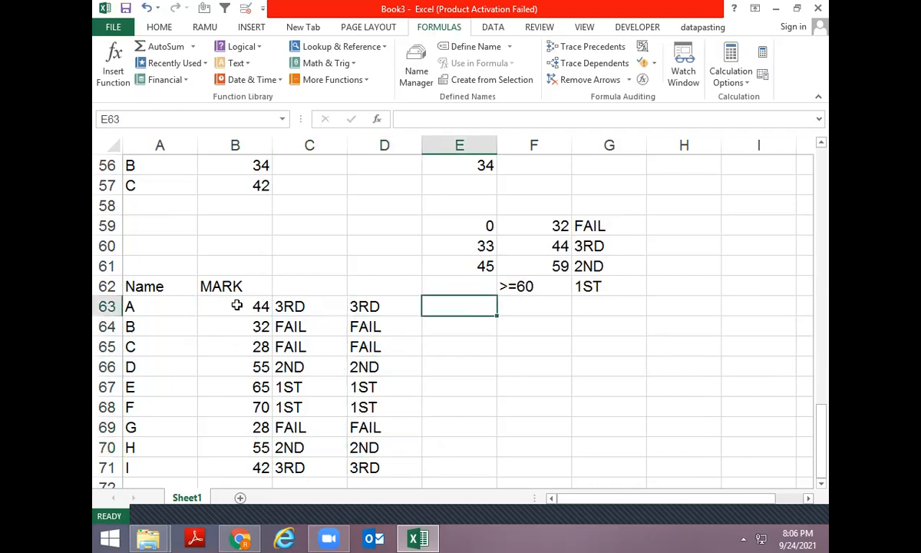
{"action": "type", "text": "=IF("}
{"action": "key", "text": "Left"}
{"action": "key", "text": "Left"}
{"action": "key", "text": "Left"}
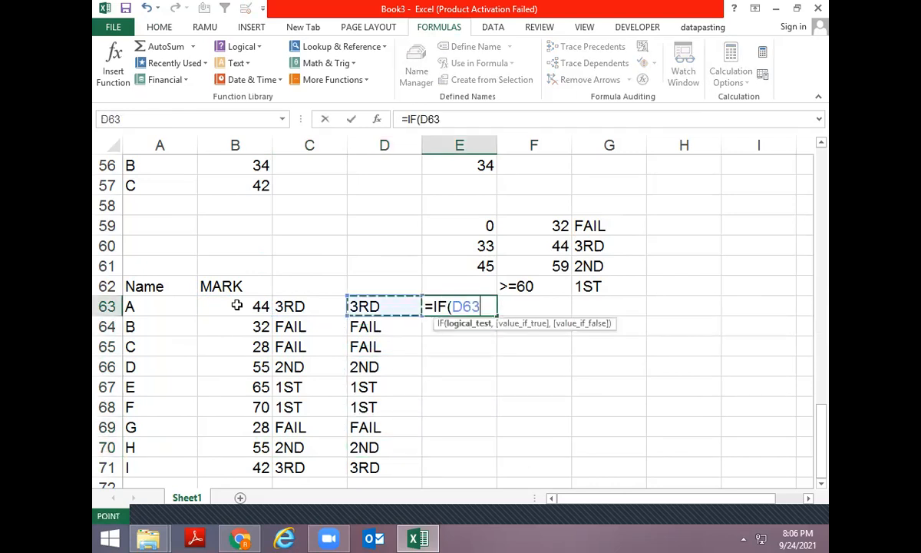
{"action": "type", "text": ">4"}
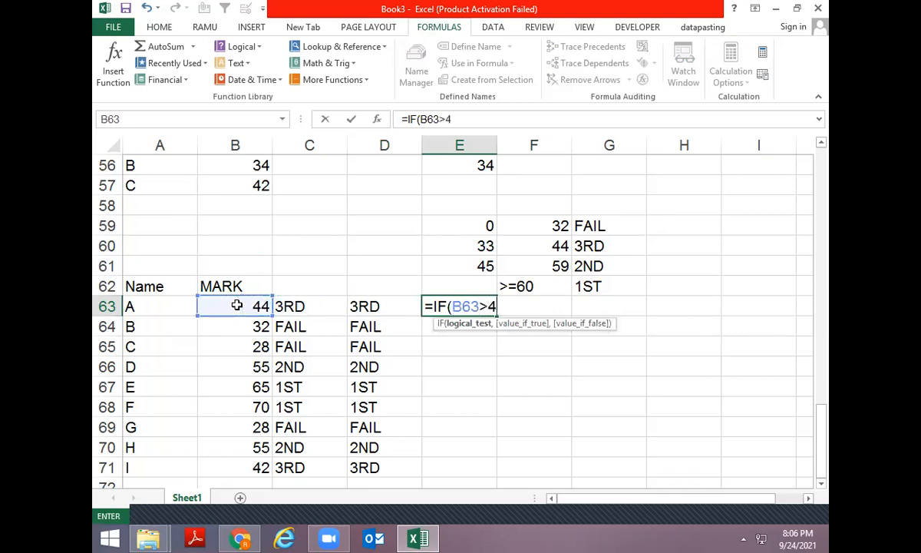
{"action": "type", "text": "5,\"2"}
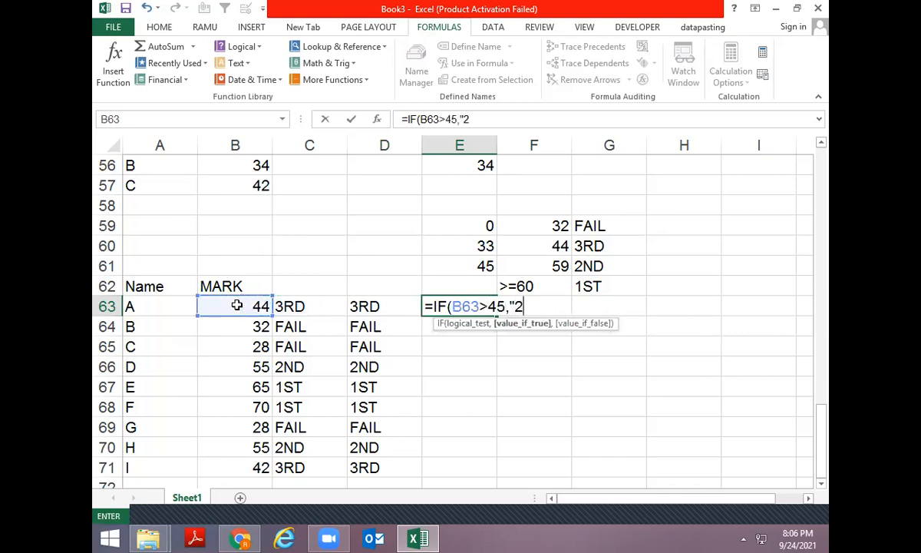
{"action": "type", "text": "ND\""}
{"action": "key", "text": "Return"}
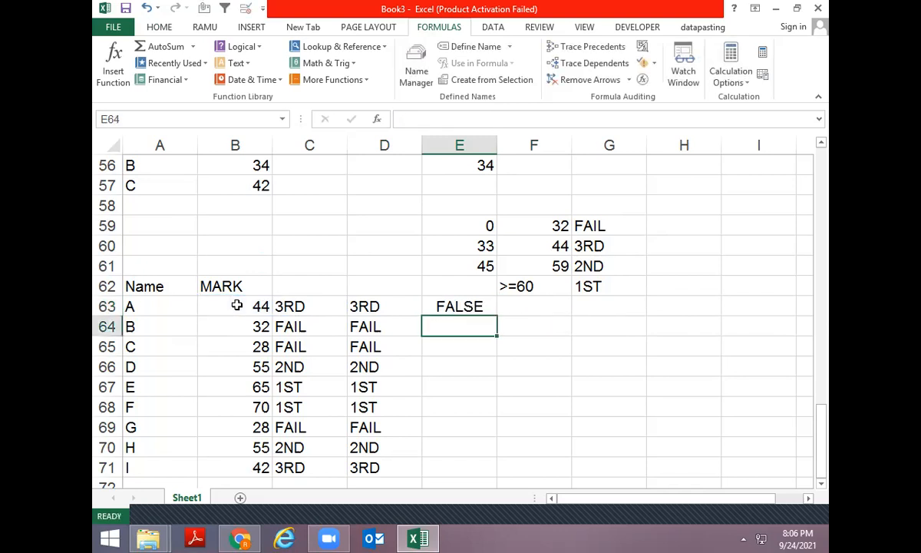
- Fill the test formula from E63 down through E71 row by row
{"action": "key", "text": "ctrl+d"}
{"action": "key", "text": "Down"}
{"action": "key", "text": "ctrl+d"}
{"action": "key", "text": "Down"}
{"action": "key", "text": "ctrl+d"}
{"action": "key", "text": "Down"}
{"action": "key", "text": "ctrl+d"}
{"action": "key", "text": "Down"}
{"action": "key", "text": "ctrl+d"}
{"action": "key", "text": "Down"}
{"action": "key", "text": "ctrl+d"}
{"action": "key", "text": "Down"}
{"action": "key", "text": "ctrl+d"}
{"action": "key", "text": "Down"}
{"action": "key", "text": "ctrl+d"}
{"action": "key", "text": "Down"}
- Compare the test formula's results in column E with the nested IF grades and marks, especially in row 68
{"action": "key", "text": "Up"}
{"action": "key", "text": "Left"}
{"action": "key", "text": "Up"}
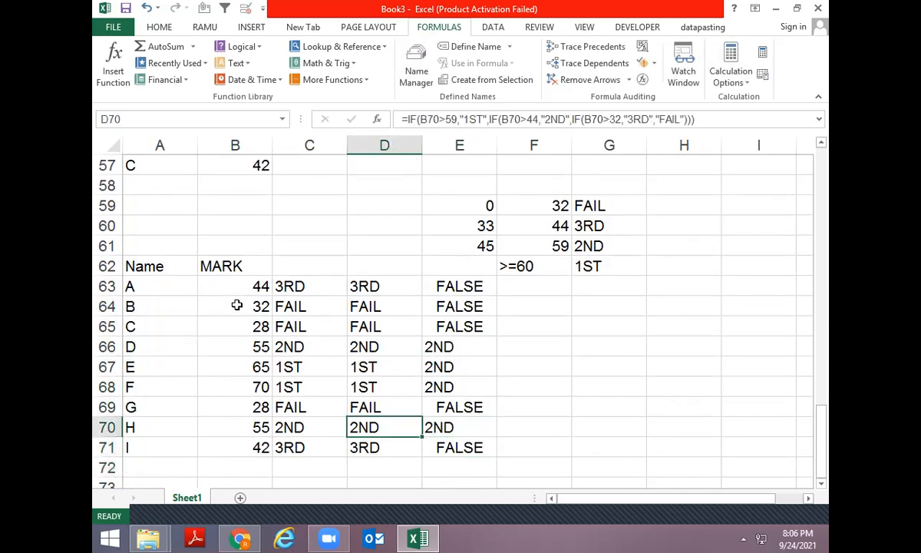
{"action": "key", "text": "Up"}
{"action": "key", "text": "Up"}
{"action": "key", "text": "Right"}
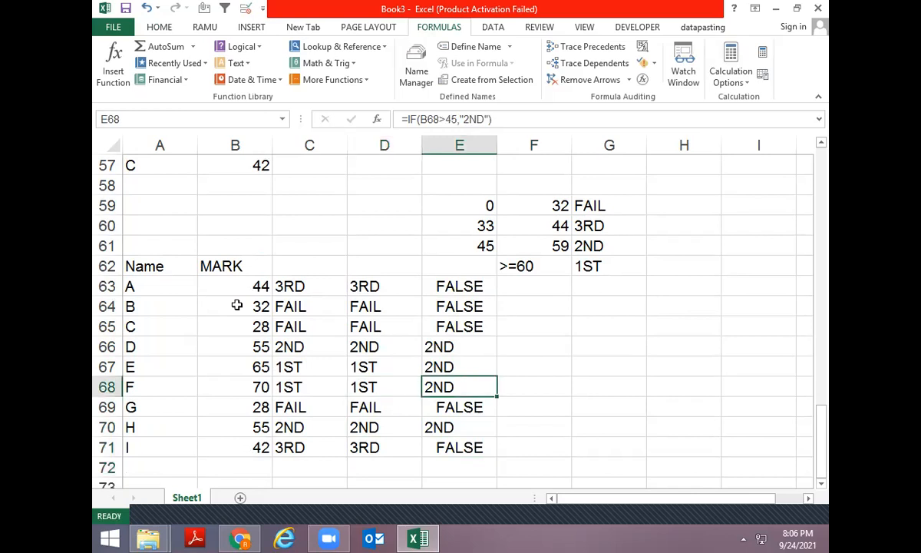
{"action": "key", "text": "Left"}
{"action": "key", "text": "Left"}
{"action": "key", "text": "Left"}
{"action": "key", "text": "Right"}
{"action": "key", "text": "Right"}
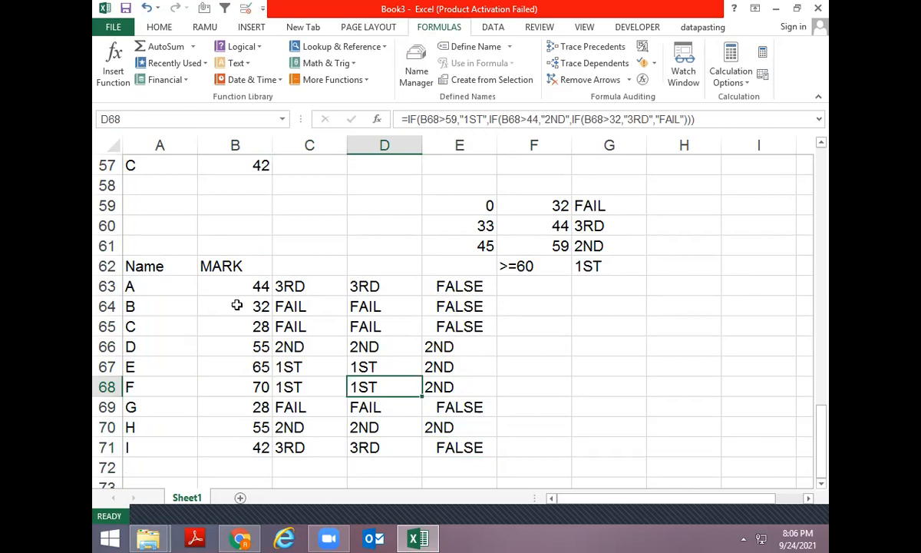
- Clear the test formulas from E63 through E71
{"action": "key", "text": "Up"}
{"action": "key", "text": "Up"}
{"action": "key", "text": "Up"}
{"action": "key", "text": "Up"}
{"action": "key", "text": "Up"}
{"action": "key", "text": "Right"}
{"action": "key", "text": "ctrl+shift+Down"}
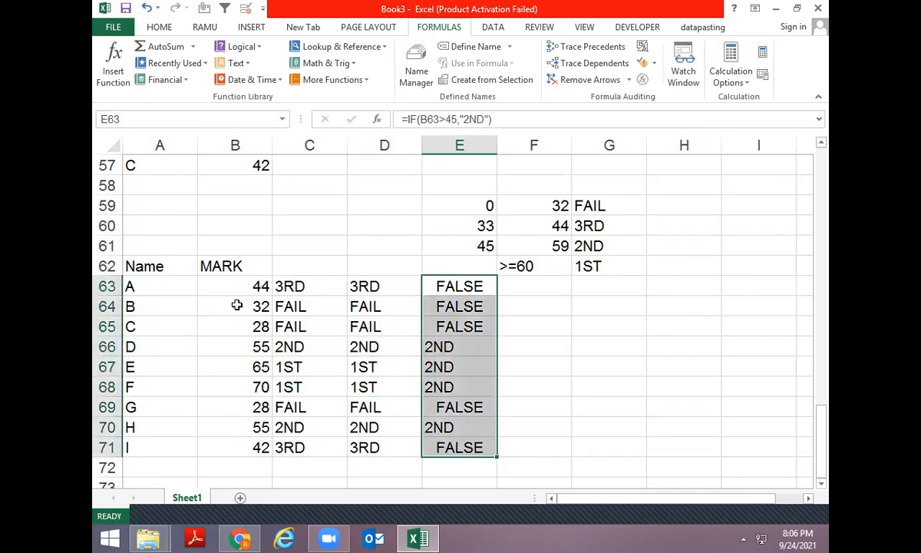
{"action": "key", "text": "Delete"}
- Start Evaluate Formula on D65 and evaluate its first condition, B65>59
{"action": "key", "text": "Left"}
{"action": "key", "text": "Down"}
{"action": "key", "text": "Down"}
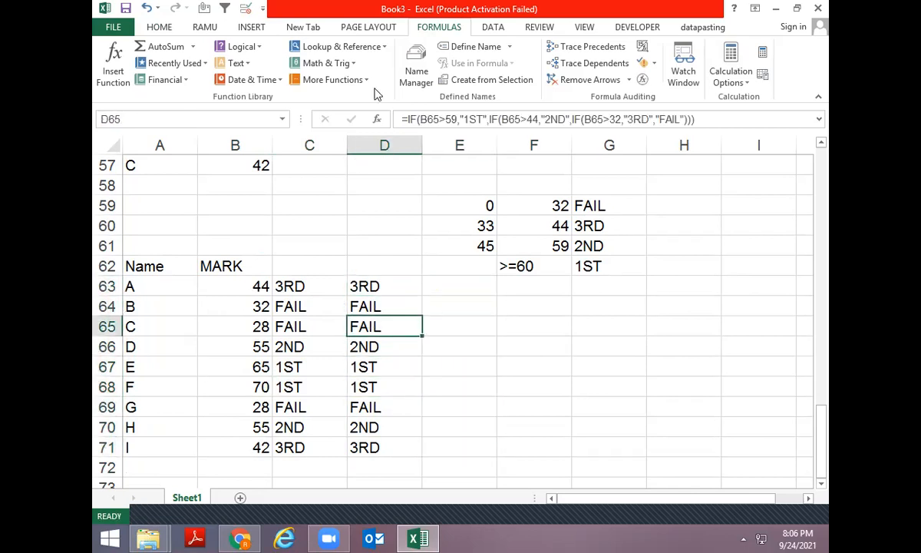
{"action": "left_click", "coordinate": [645, 82]}
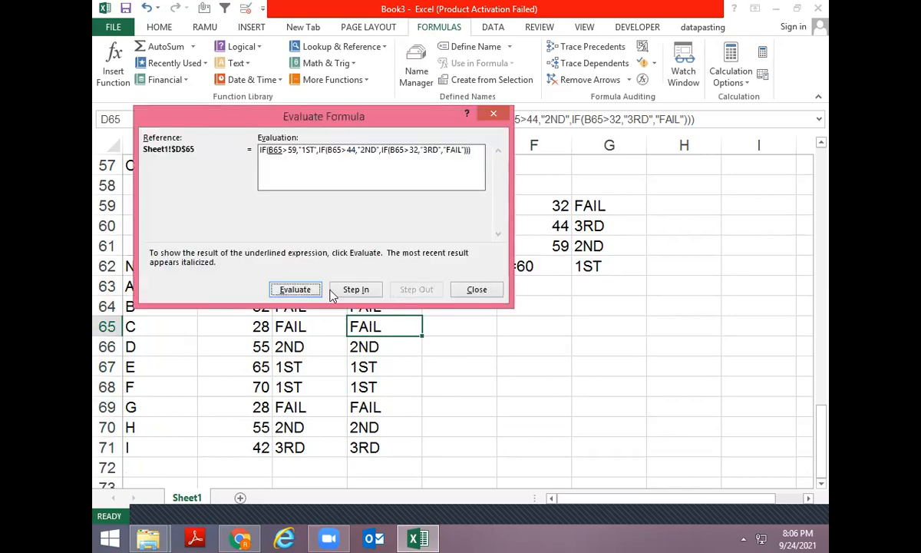
{"action": "left_click", "coordinate": [297, 289]}
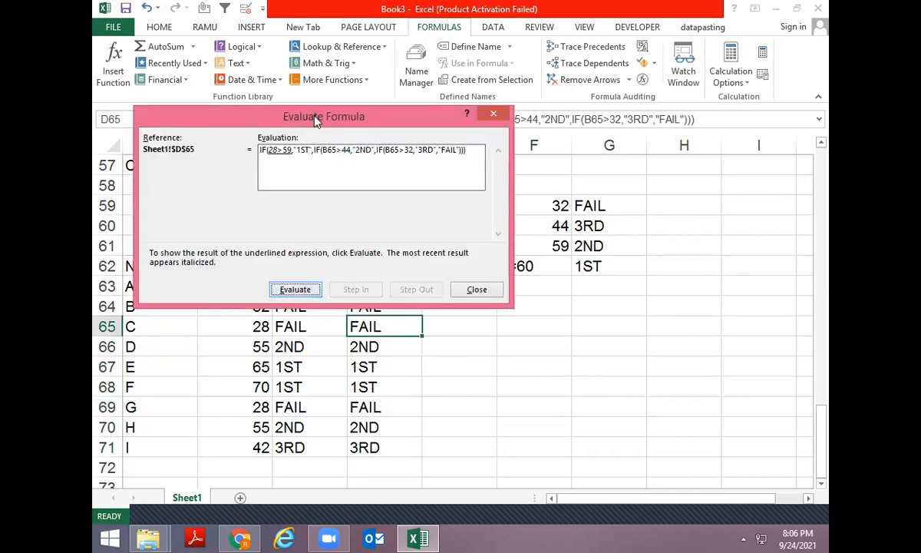
{"action": "left_click_drag", "start_coordinate": [313, 118], "coordinate": [487, 222]}
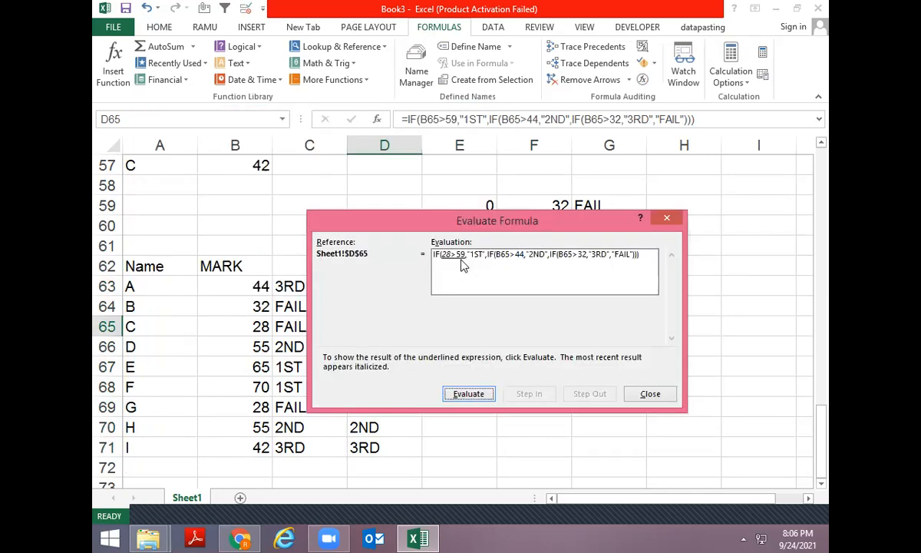
{"action": "left_click", "coordinate": [463, 395]}
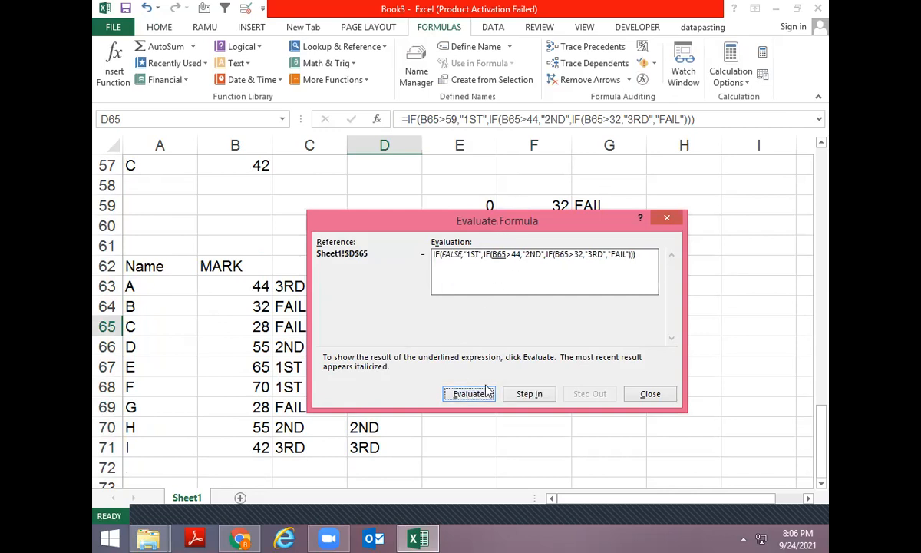
- Evaluate the remaining nested IF conditions of D65 through to the result, and close the evaluation
{"action": "left_click_drag", "start_coordinate": [500, 229], "coordinate": [489, 259]}
{"action": "left_click", "coordinate": [458, 424]}
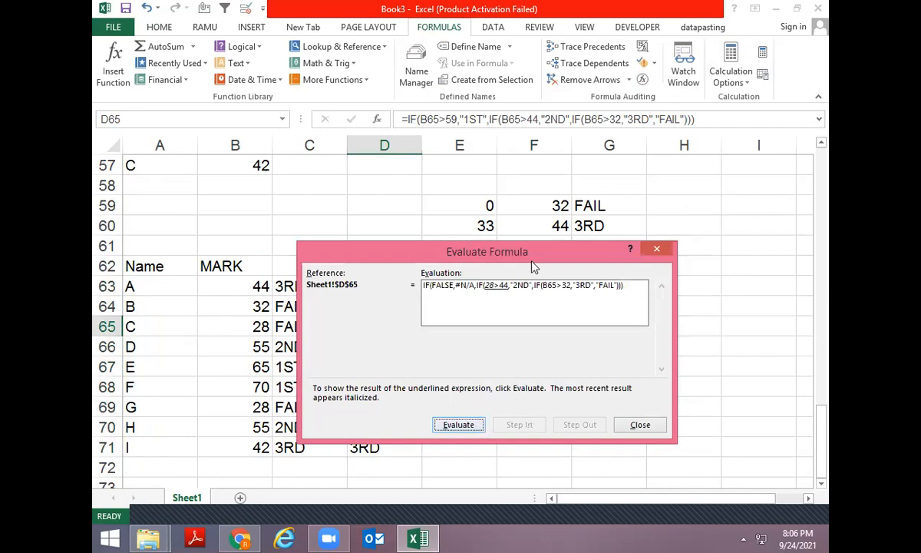
{"action": "left_click", "coordinate": [472, 426]}
{"action": "left_click", "coordinate": [472, 426]}
{"action": "left_click", "coordinate": [472, 427]}
{"action": "left_click", "coordinate": [472, 427]}
{"action": "left_click", "coordinate": [472, 427]}
{"action": "left_click", "coordinate": [458, 425]}
{"action": "key", "text": "Escape"}
{"action": "key", "text": "Up"}
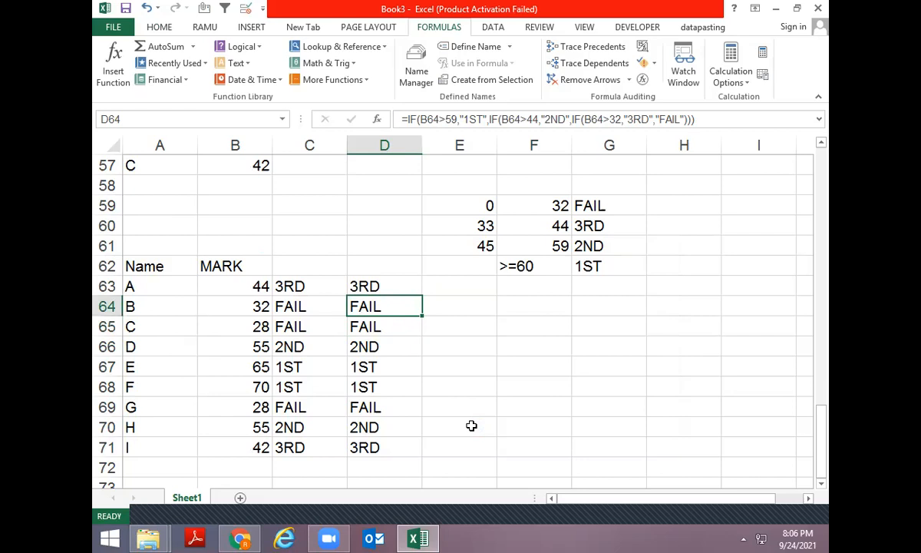
- Save the workbook as "IF CLASS 24 SEP 2021" in the current class folder
{"action": "key", "text": "F12"}
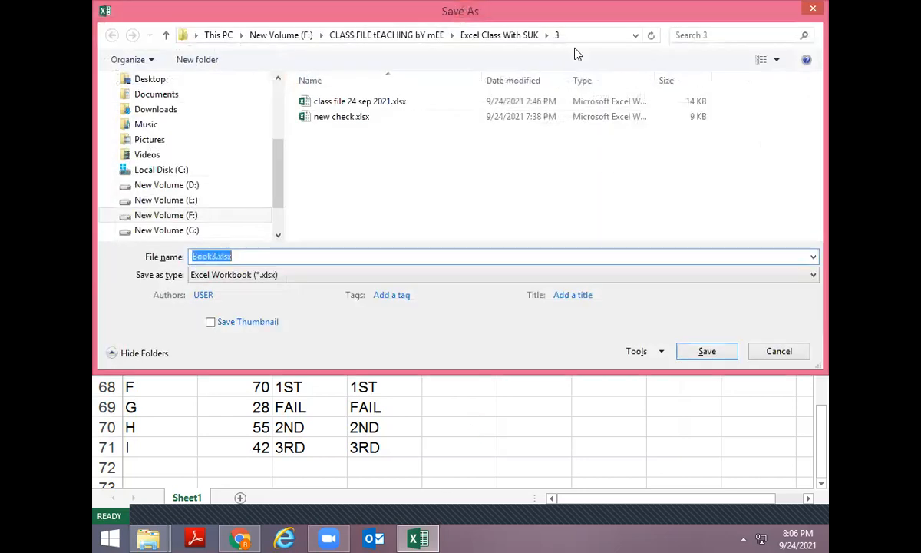
{"action": "type", "text": "IF"}
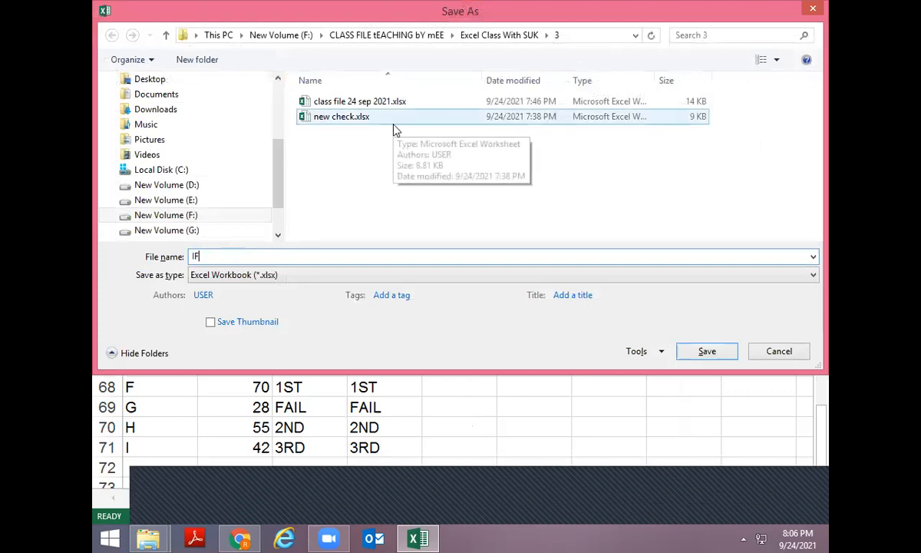
{"action": "type", "text": " CLASS 24"}
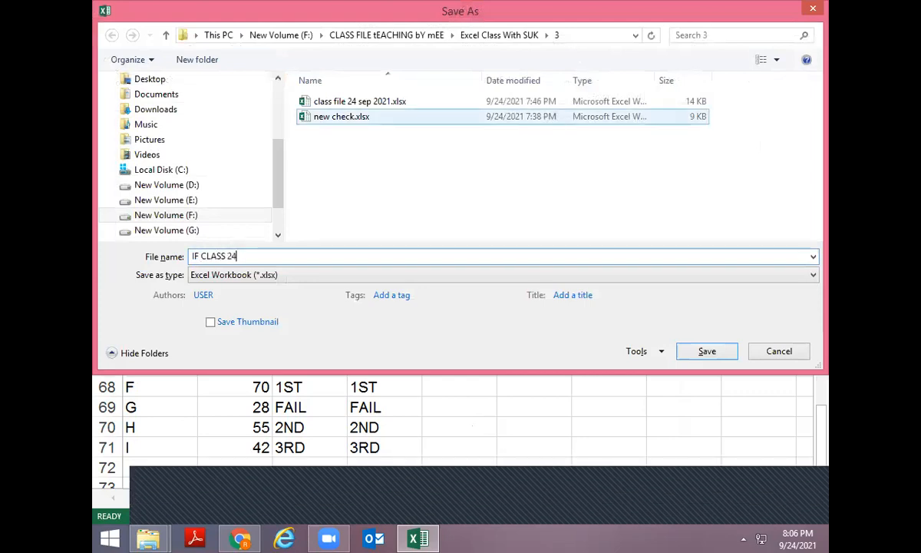
{"action": "type", "text": " SEP 2021"}
{"action": "key", "text": "Return"}
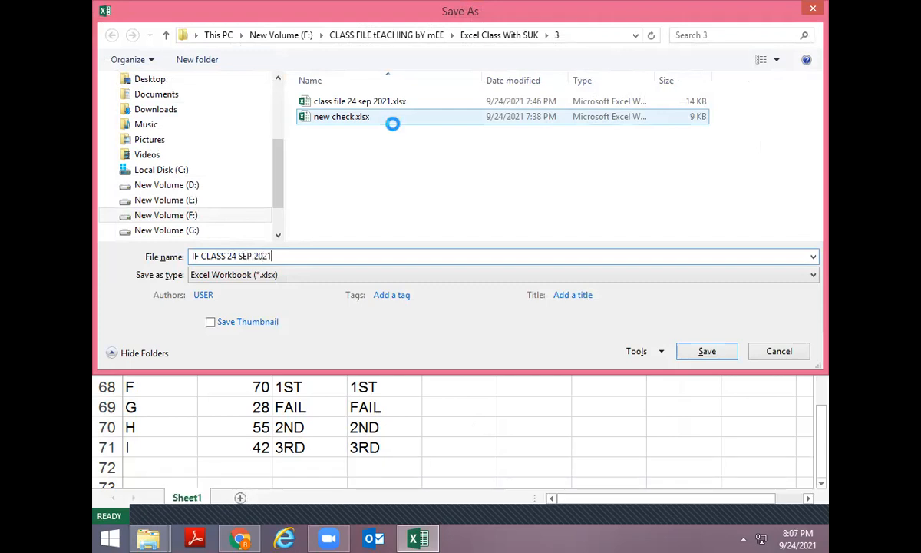
- Enter the heading OR in B74, below the marks table
{"action": "scroll", "coordinate": [379, 333], "scroll_direction": "down", "scroll_amount": 2}
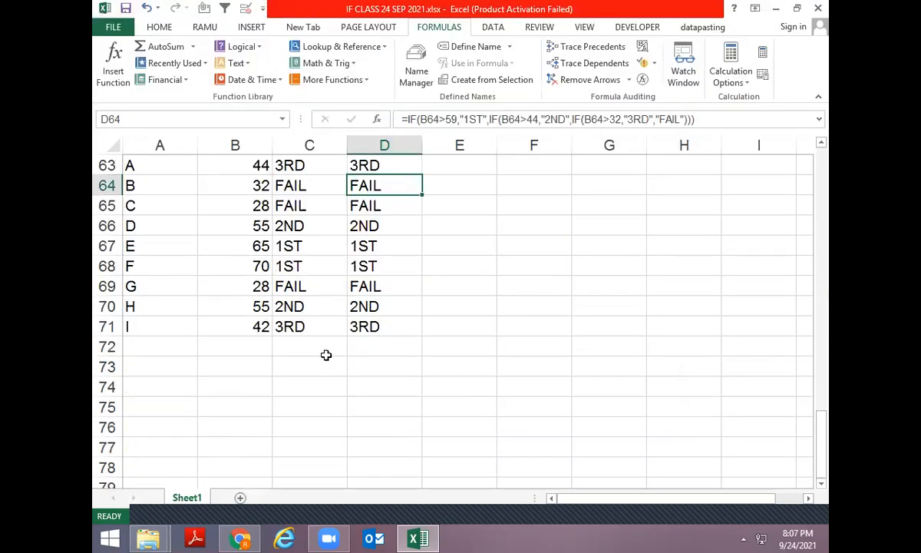
{"action": "left_click", "coordinate": [797, 510]}
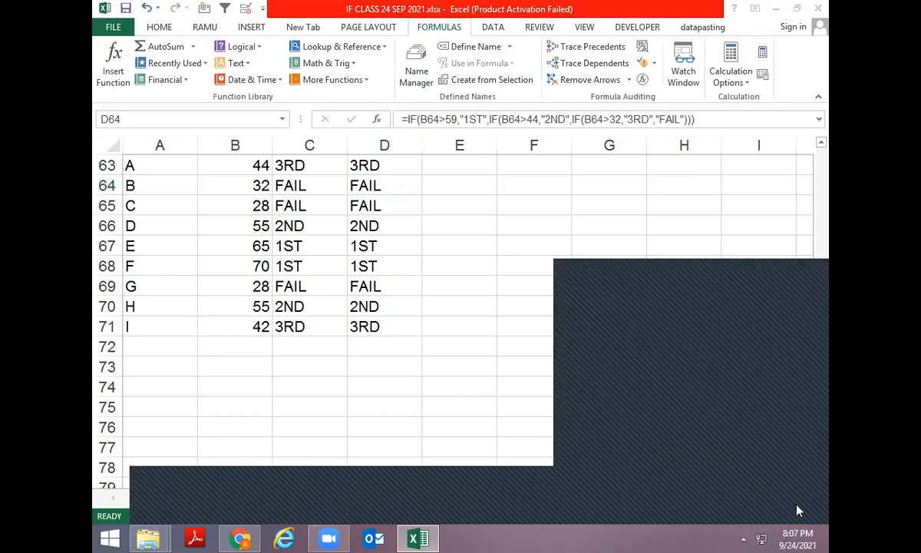
{"action": "left_click", "coordinate": [203, 386]}
{"action": "scroll", "coordinate": [203, 385], "scroll_direction": "down", "scroll_amount": 1}
{"action": "type", "text": "OR"}
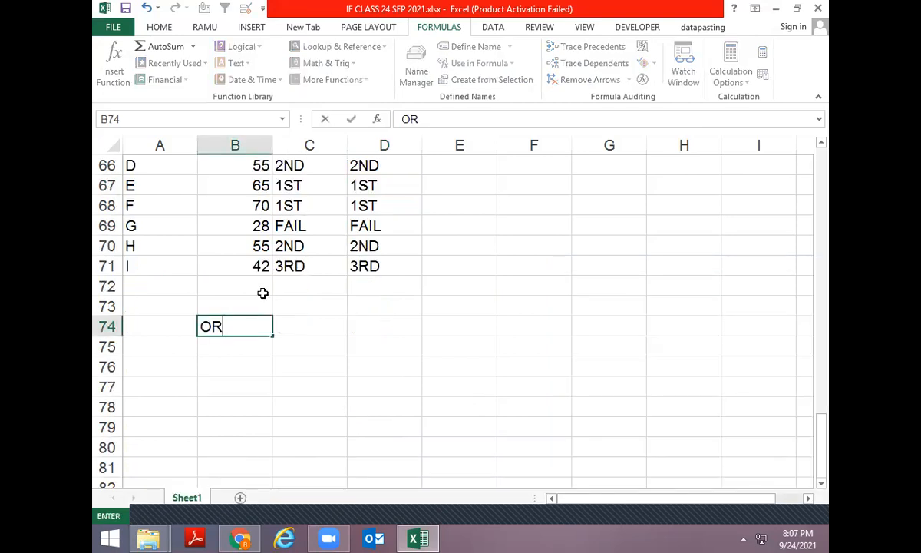
{"action": "key", "text": "Return"}
{"action": "key", "text": "Return"}
{"action": "key", "text": "Return"}
{"action": "key", "text": "Return"}
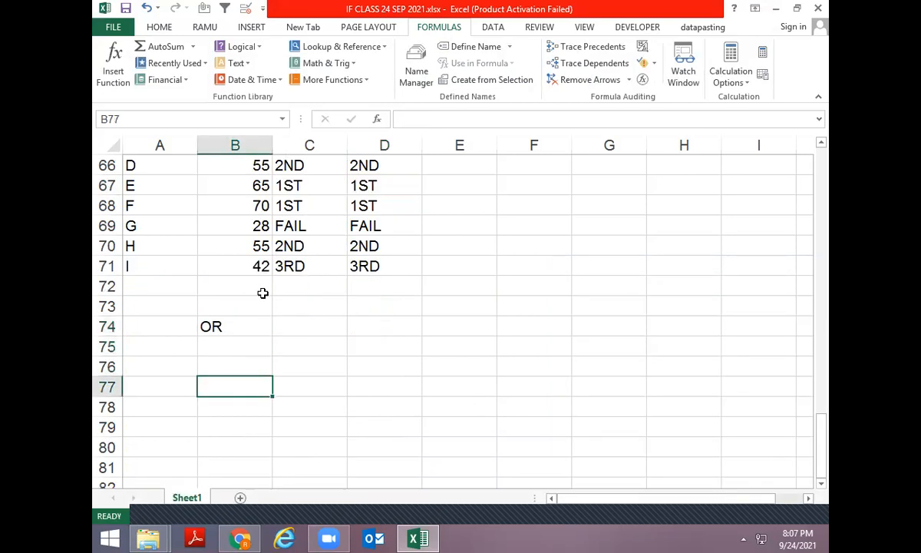
- Enter the note "2 or more than 2 condition" in A76
{"action": "key", "text": "Up"}
{"action": "key", "text": "Up"}
{"action": "key", "text": "Up"}
{"action": "key", "text": "Down"}
{"action": "key", "text": "Down"}
{"action": "key", "text": "Left"}
{"action": "key", "text": "Up"}
{"action": "type", "text": "2 R"}
{"action": "key", "text": "BackSpace"}
{"action": "key", "text": "BackSpace"}
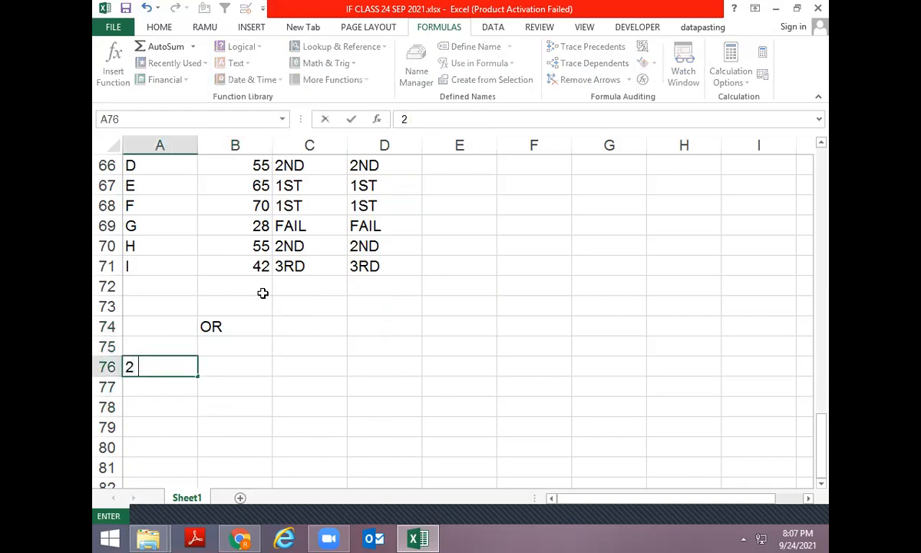
{"action": "type", "text": "or more than 2"}
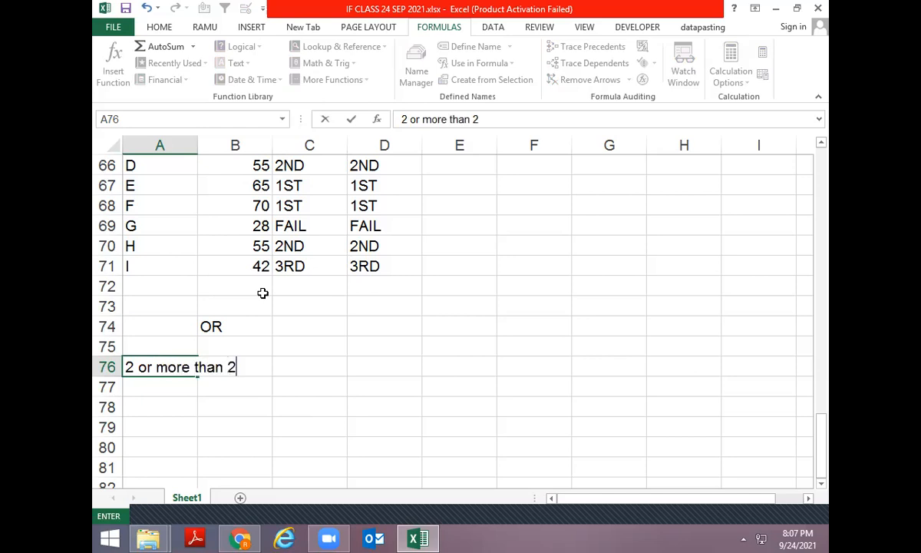
{"action": "type", "text": " condition"}
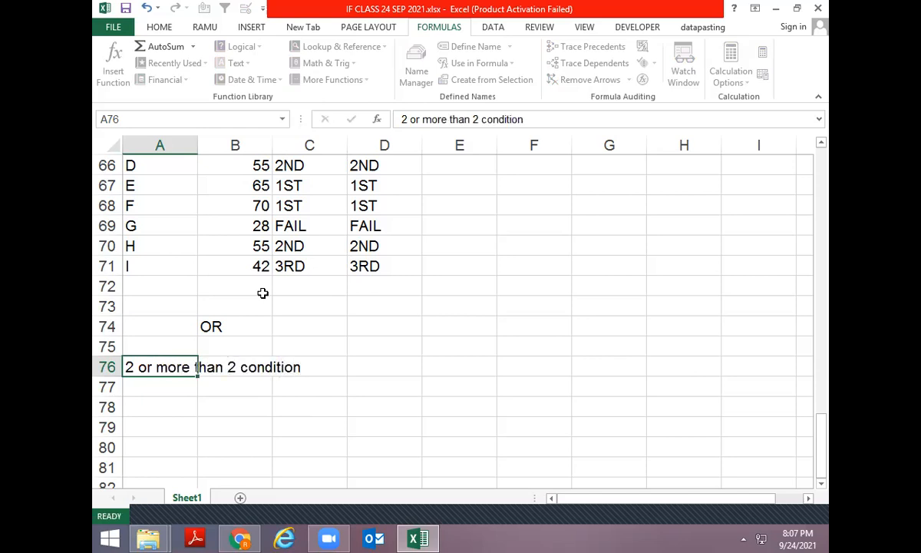
{"action": "key", "text": "Return"}
- Enter the note "any one match" in A78
{"action": "scroll", "coordinate": [264, 292], "scroll_direction": "down", "scroll_amount": 3}
{"action": "key", "text": "Up"}
{"action": "key", "text": "Down"}
{"action": "key", "text": "Down"}
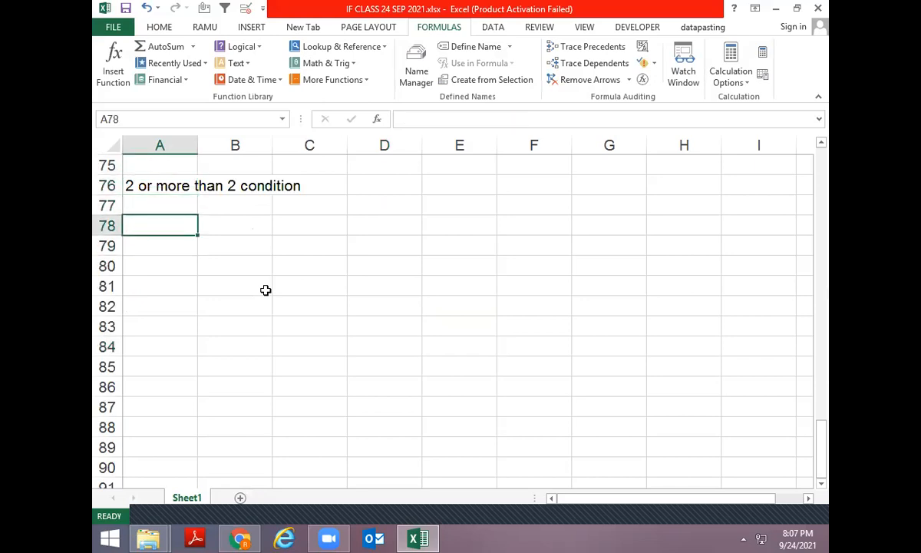
{"action": "type", "text": "any one match"}
{"action": "key", "text": "Return"}
{"action": "type", "text": "then we u"}
{"action": "key", "text": "Escape"}
- Reword the note in A78 as "any one require to match"
{"action": "key", "text": "Up"}
{"action": "key", "text": "F2"}
{"action": "key", "text": "BackSpace"}
{"action": "key", "text": "BackSpace"}
{"action": "key", "text": "BackSpace"}
{"action": "key", "text": "BackSpace"}
{"action": "key", "text": "BackSpace"}
{"action": "type", "text": "require to mat"}
{"action": "key", "text": "BackSpace"}
{"action": "key", "text": "BackSpace"}
{"action": "key", "text": "BackSpace"}
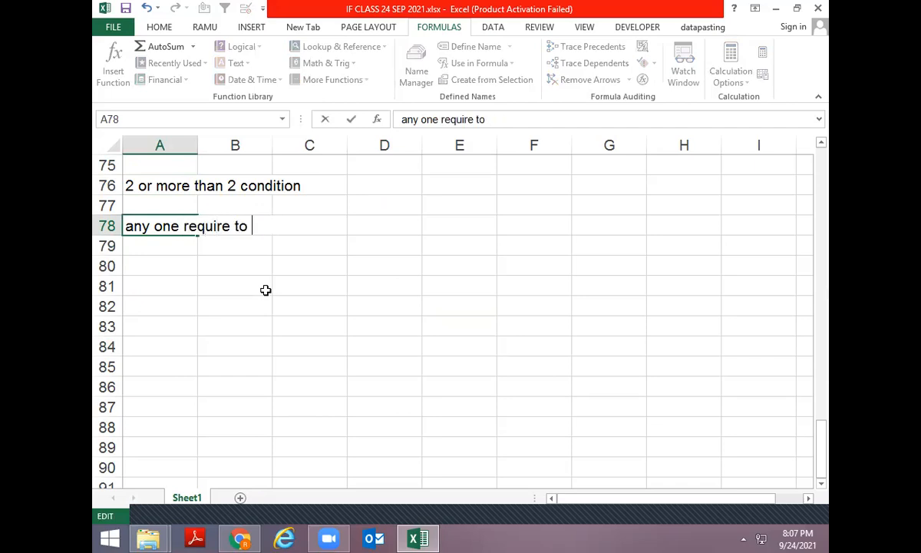
{"action": "type", "text": "match"}
{"action": "key", "text": "Return"}
- Enter the note "then we have to use OR" in A79
{"action": "type", "text": "then we "}
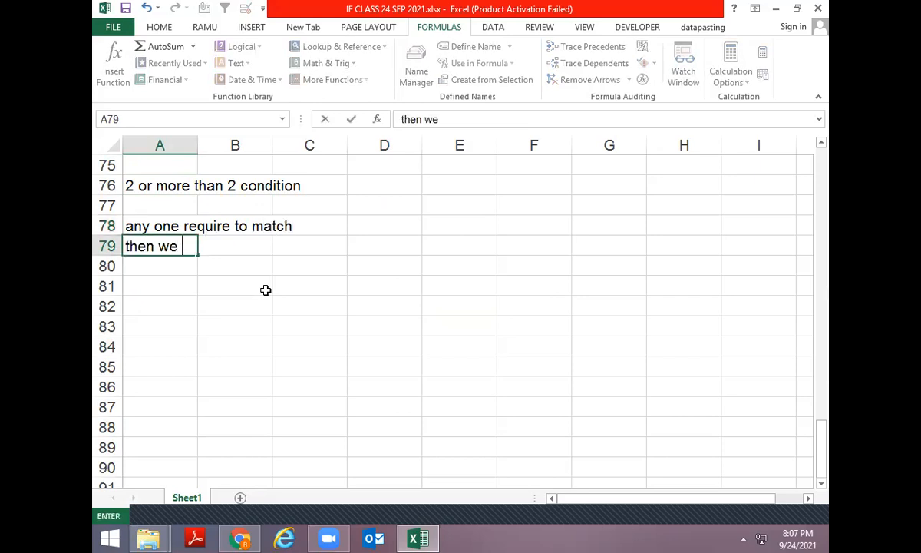
{"action": "type", "text": "have to use OR"}
{"action": "key", "text": "Return"}
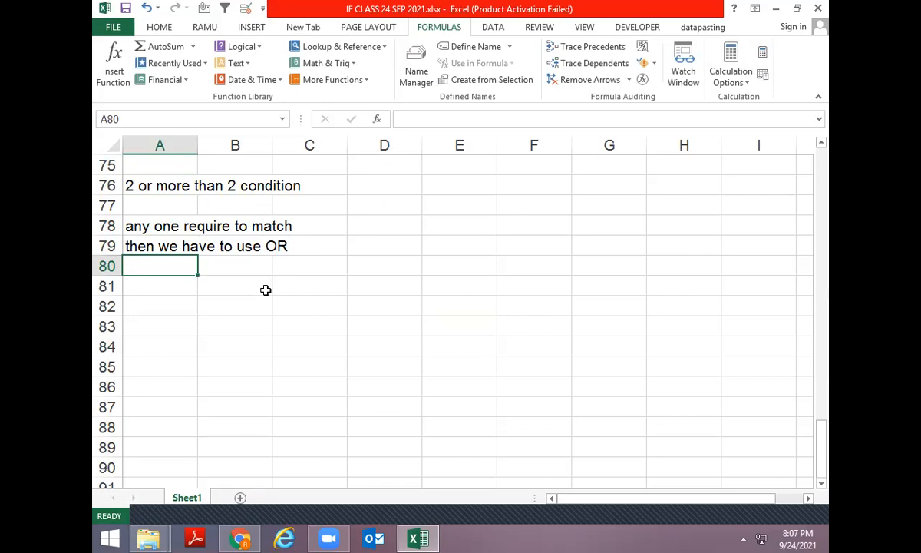
- Enter the heading "Meeting" in A81, leaving row 80 empty
{"action": "key", "text": "Down"}
{"action": "type", "text": "m"}
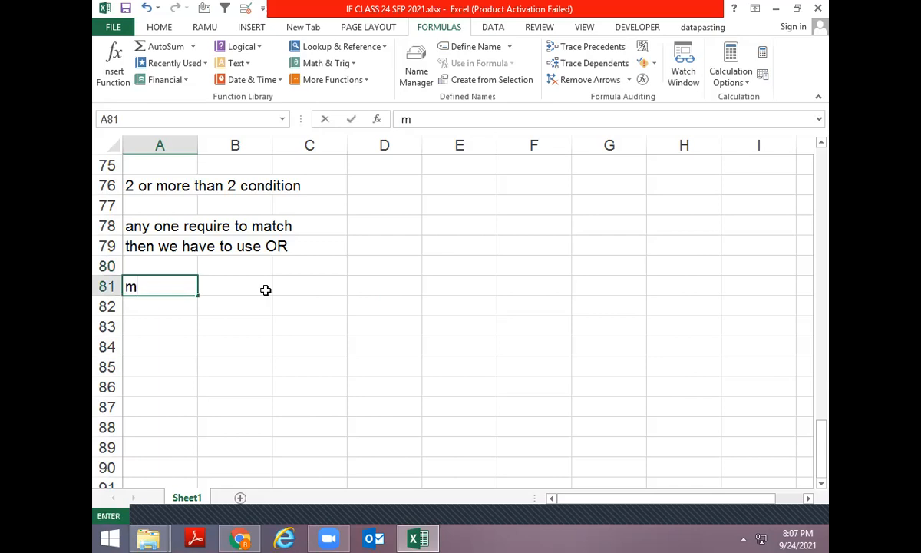
{"action": "type", "text": "EETING"}
{"action": "key", "text": "Return"}
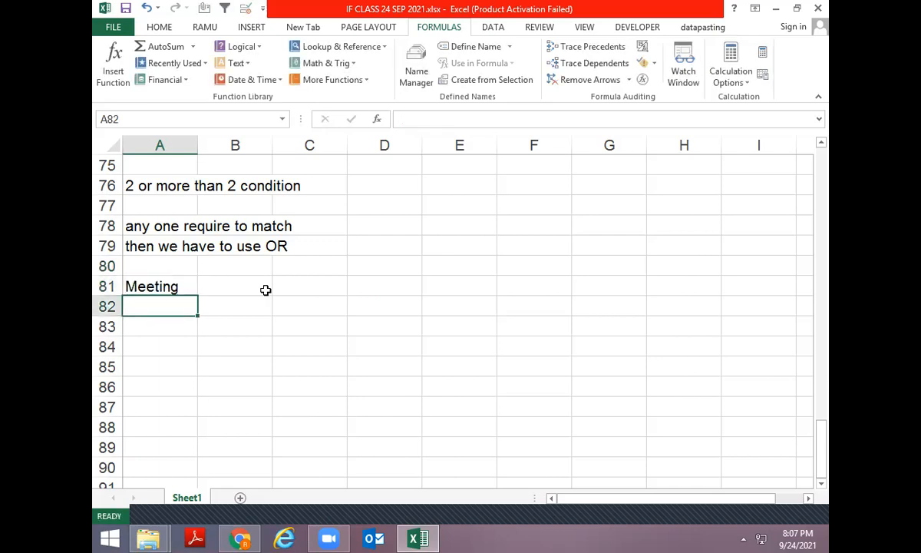
- Enter the note "for entry ID proof require" in A82
{"action": "scroll", "coordinate": [354, 257], "scroll_direction": "down", "scroll_amount": 1}
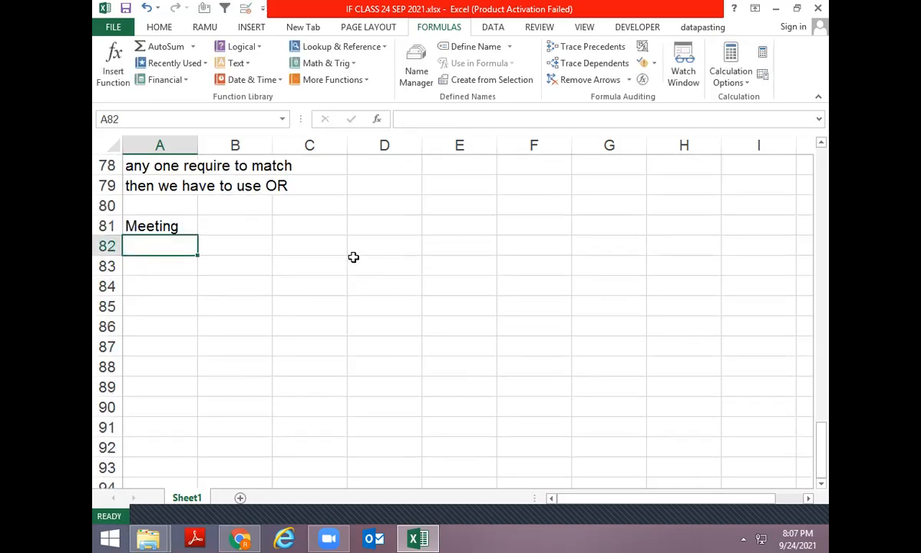
{"action": "type", "text": "for tnery"}
{"action": "key", "text": "BackSpace"}
{"action": "key", "text": "BackSpace"}
{"action": "key", "text": "BackSpace"}
{"action": "key", "text": "BackSpace"}
{"action": "key", "text": "BackSpace"}
{"action": "type", "text": "entry ID proof require"}
{"action": "key", "text": "Return"}
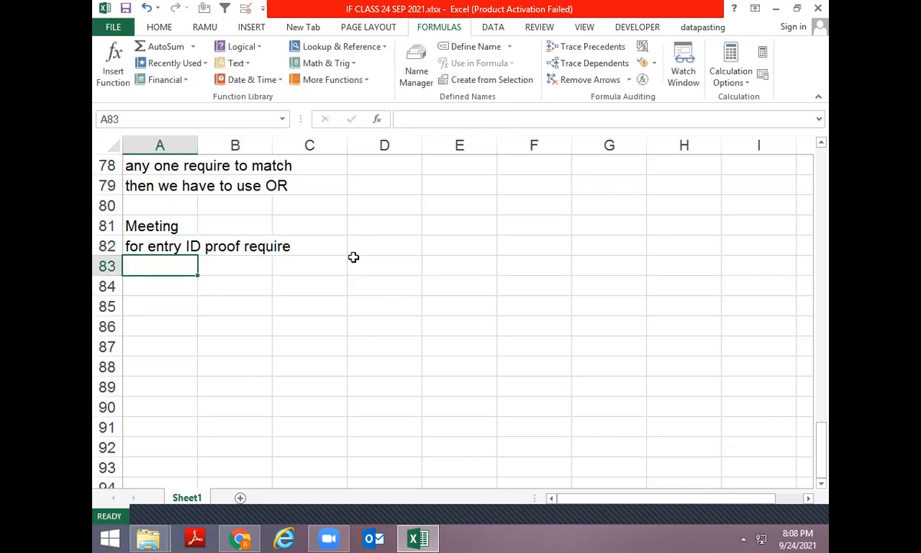
- Enter the headings "pan card", "adhar card" and "voter id" in A84:C84, leaving row 83 empty
{"action": "key", "text": "Return"}
{"action": "type", "text": "p"}
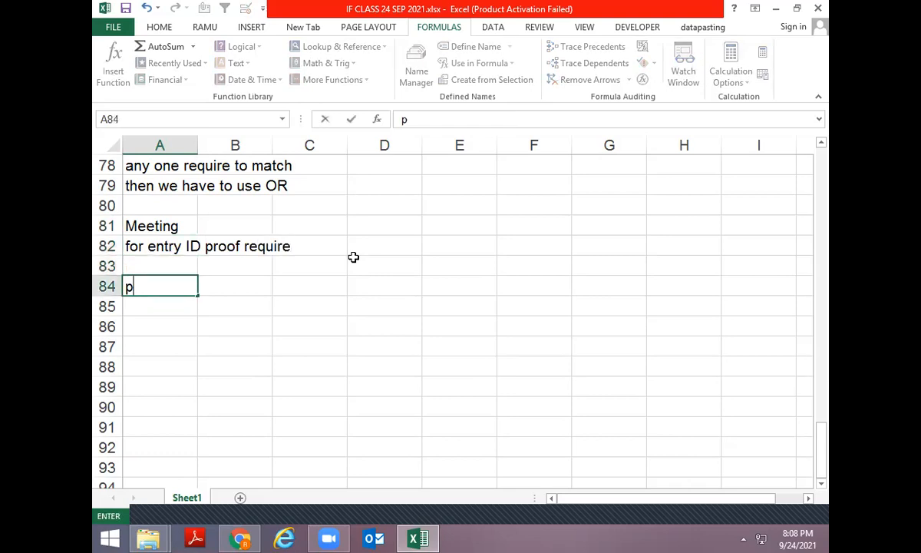
{"action": "type", "text": "an card"}
{"action": "key", "text": "Tab"}
{"action": "type", "text": "adhar var"}
{"action": "key", "text": "BackSpace"}
{"action": "key", "text": "BackSpace"}
{"action": "key", "text": "BackSpace"}
{"action": "type", "text": "card"}
{"action": "key", "text": "Tab"}
{"action": "type", "text": "ov"}
{"action": "key", "text": "BackSpace"}
{"action": "key", "text": "BackSpace"}
{"action": "type", "text": "voter id"}
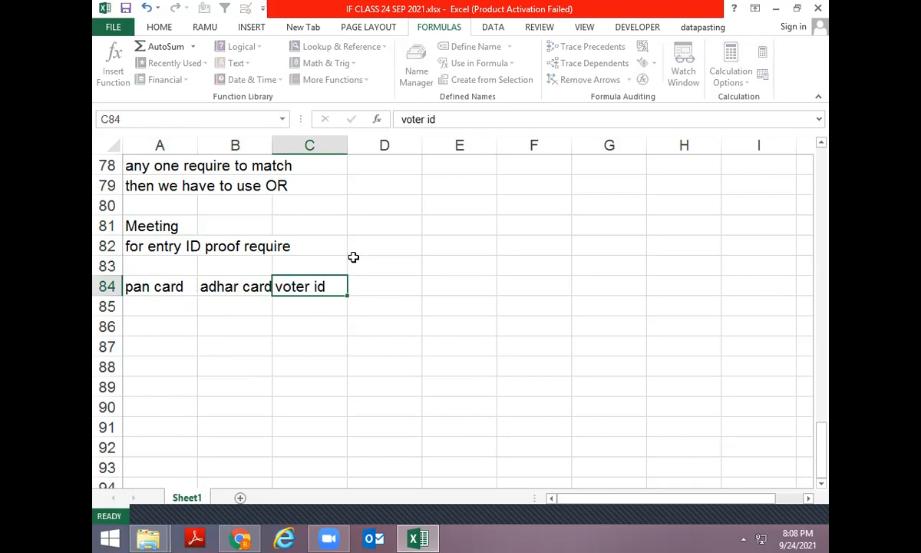
{"action": "key", "text": "Return"}
- Fill row 85 with Y under pan card, adhar card and voter id
{"action": "type", "text": "Y"}
{"action": "key", "text": "Return"}
{"action": "key", "text": "Up"}
{"action": "key", "text": "Right"}
{"action": "type", "text": "Y"}
{"action": "key", "text": "Tab"}
{"action": "type", "text": "Y"}
{"action": "key", "text": "Tab"}
{"action": "key", "text": "Return"}
- Fill row 86 with Y for pan card and N for adhar card and voter id
{"action": "key", "text": "Left"}
{"action": "type", "text": "Y"}
{"action": "key", "text": "Tab"}
{"action": "type", "text": "N"}
{"action": "key", "text": "Tab"}
{"action": "type", "text": "N"}
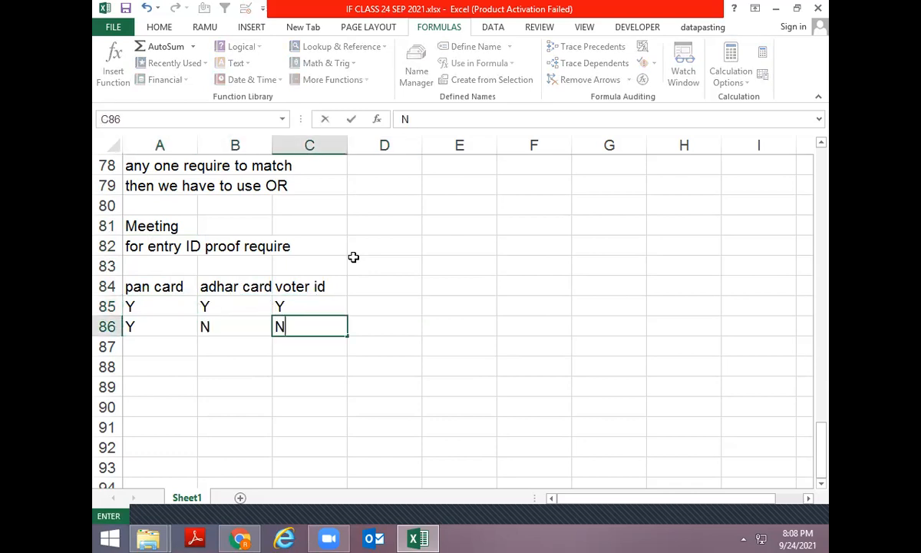
{"action": "key", "text": "Return"}
- Fill row 87 with N for all three ID proofs
{"action": "type", "text": "N"}
{"action": "key", "text": "Tab"}
{"action": "type", "text": "N"}
{"action": "key", "text": "Tab"}
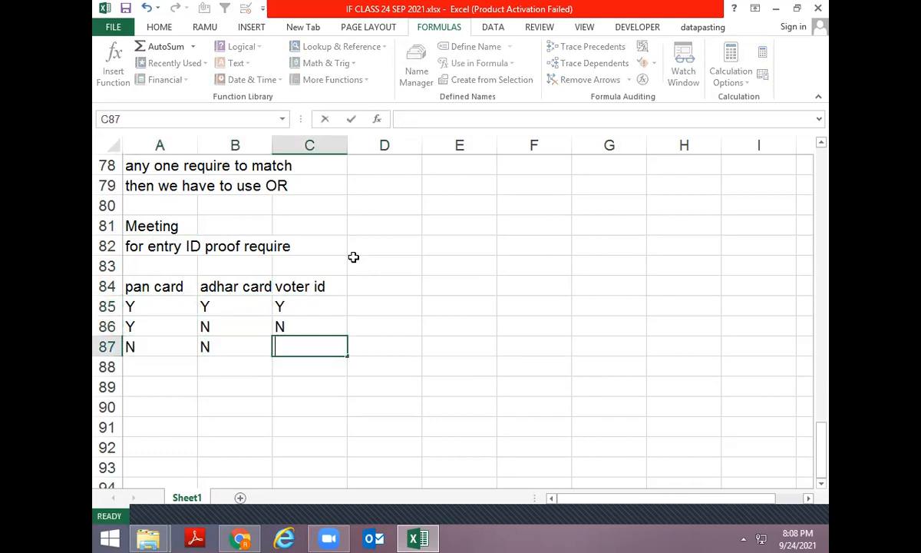
{"action": "type", "text": "N"}
{"action": "key", "text": "Return"}
- Fill row 88 with N for pan card, Y for adhar card and N for voter id
{"action": "type", "text": "N"}
{"action": "key", "text": "Tab"}
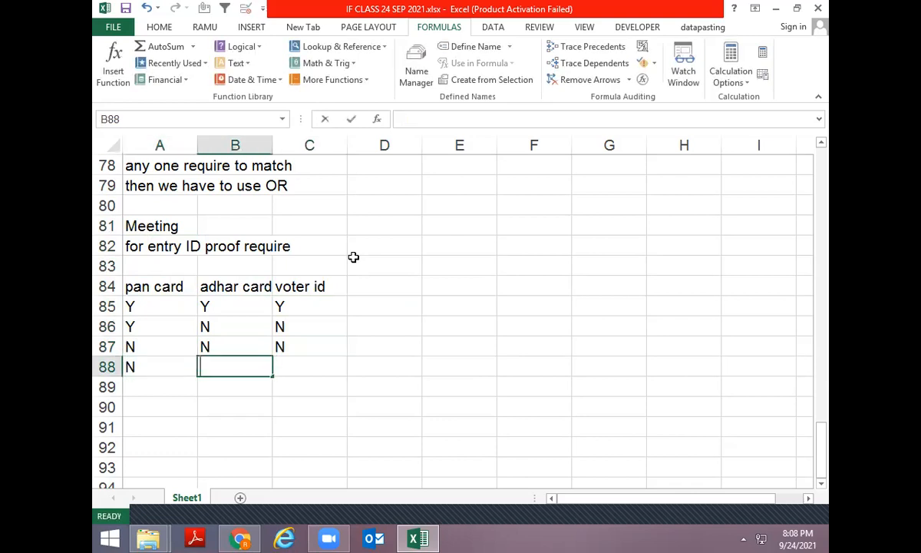
{"action": "type", "text": "Y"}
{"action": "key", "text": "Tab"}
{"action": "type", "text": "M"}
{"action": "key", "text": "BackSpace"}
{"action": "type", "text": "N"}
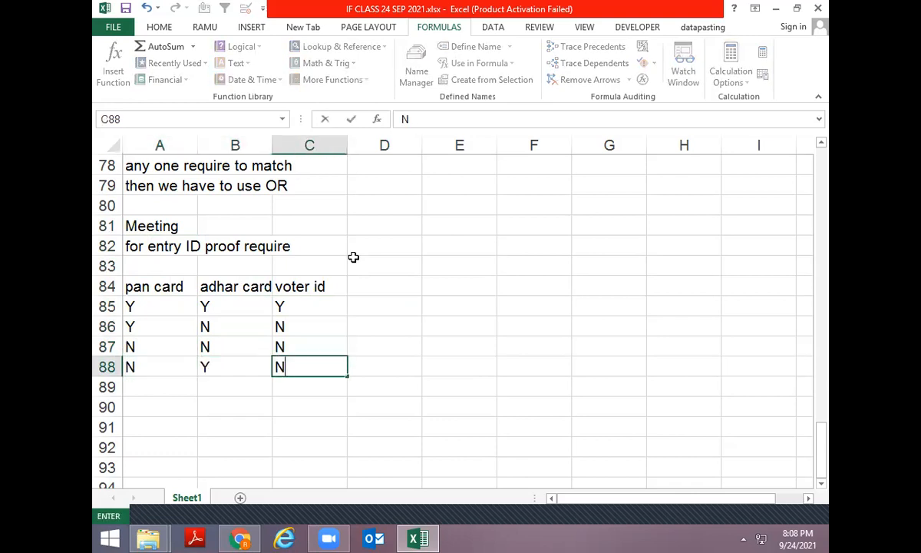
{"action": "key", "text": "Return"}
- Fill row 89 with N for pan card and Y for adhar card and voter id
{"action": "type", "text": "N"}
{"action": "key", "text": "Tab"}
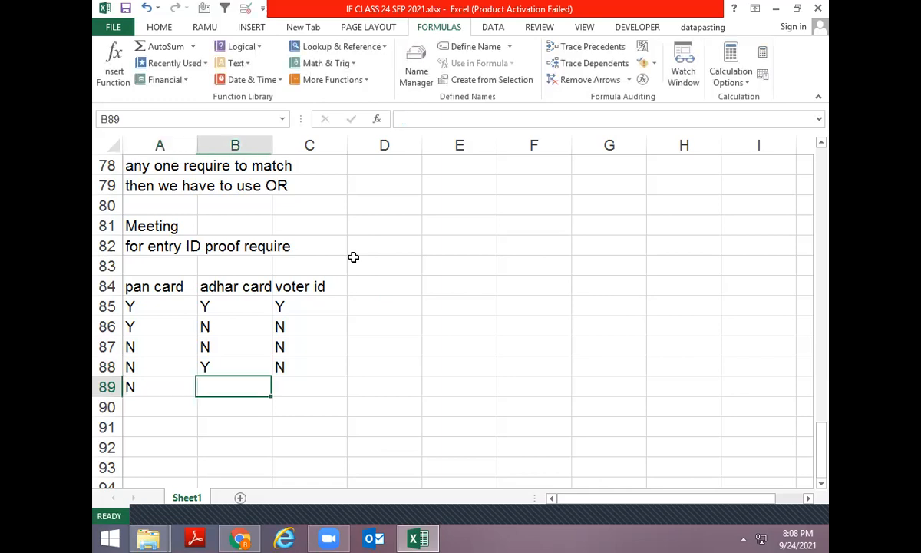
{"action": "type", "text": "Y"}
{"action": "key", "text": "Tab"}
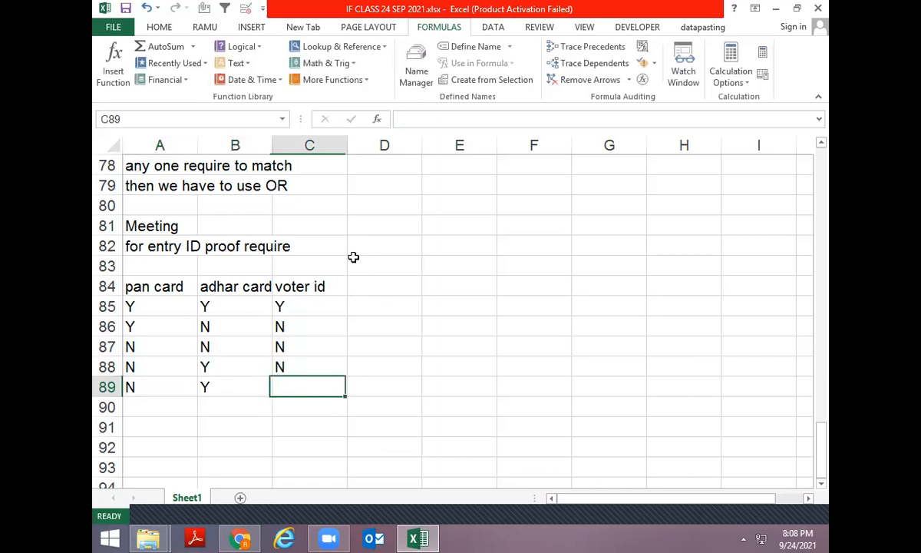
{"action": "type", "text": "U"}
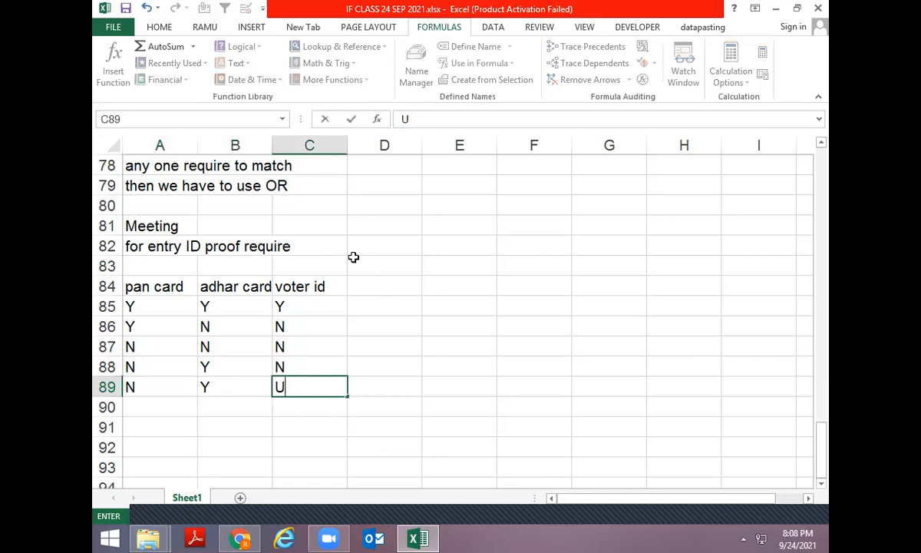
{"action": "key", "text": "BackSpace"}
{"action": "type", "text": "Y"}
{"action": "key", "text": "Return"}
- Fill row 90 with N under pan card, adhar card and voter id
{"action": "type", "text": "N"}
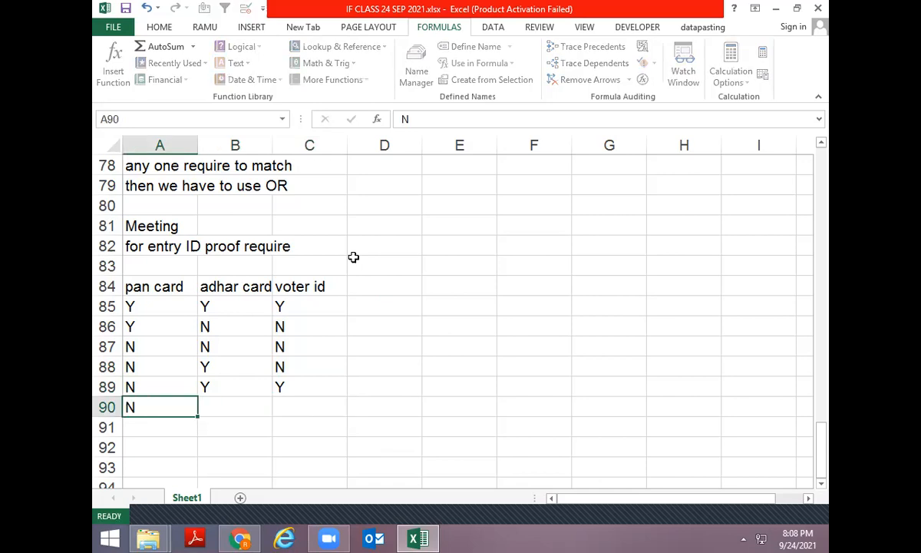
{"action": "key", "text": "Tab"}
{"action": "type", "text": "N"}
{"action": "key", "text": "Tab"}
{"action": "key", "text": "Down"}
{"action": "key", "text": "Up"}
{"action": "type", "text": "N"}
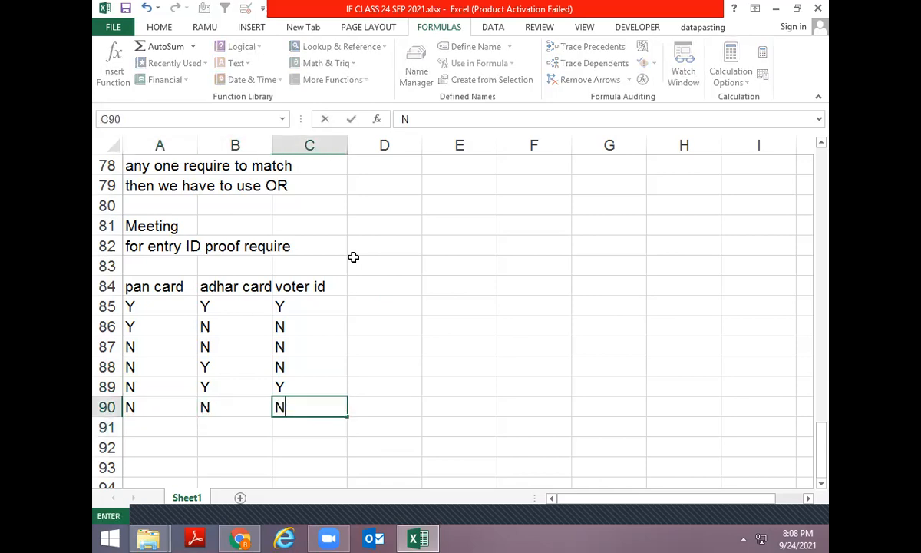
{"action": "key", "text": "Return"}
- Fill row 91 with Y for pan card and adhar card and N for voter id
{"action": "type", "text": "Y"}
{"action": "key", "text": "Tab"}
{"action": "type", "text": "Y"}
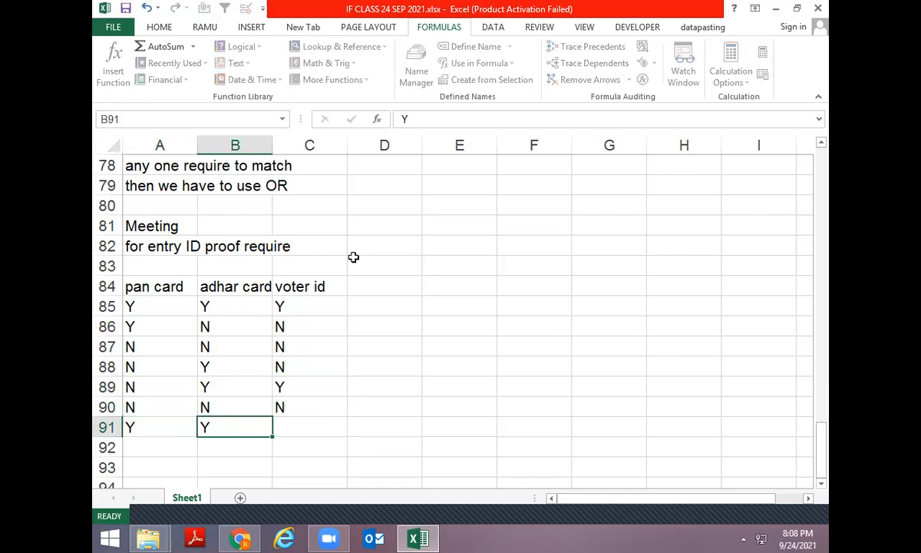
{"action": "key", "text": "Tab"}
{"action": "type", "text": "N"}
- Apply all borders to the ID proof table in A84:C91
{"action": "key", "text": "ctrl+Up"}
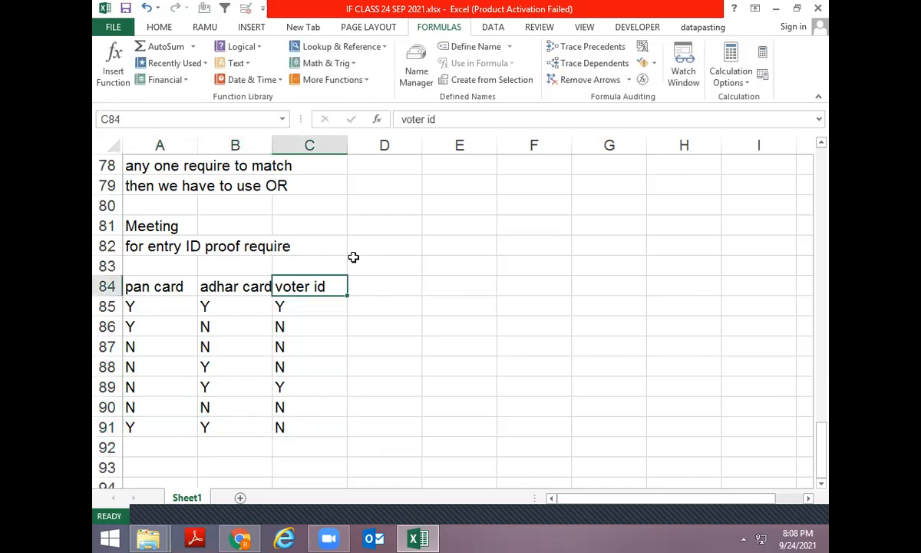
{"action": "key", "text": "Left"}
{"action": "key", "text": "Left"}
{"action": "key", "text": "ctrl+shift+Right"}
{"action": "key", "text": "ctrl+shift+Down"}
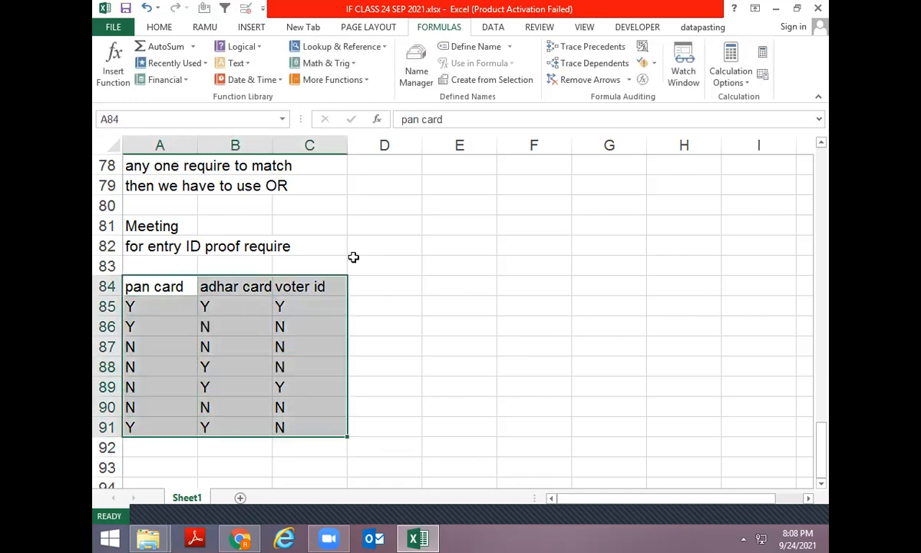
{"action": "key", "text": "alt+h"}
{"action": "key", "text": "b"}
{"action": "key", "text": "a"}
- Examine the ID proof answers in rows 85 to 87 one row at a time
{"action": "key", "text": "Down"}
{"action": "key", "text": "Down"}
{"action": "key", "text": "ctrl+shift+Right"}
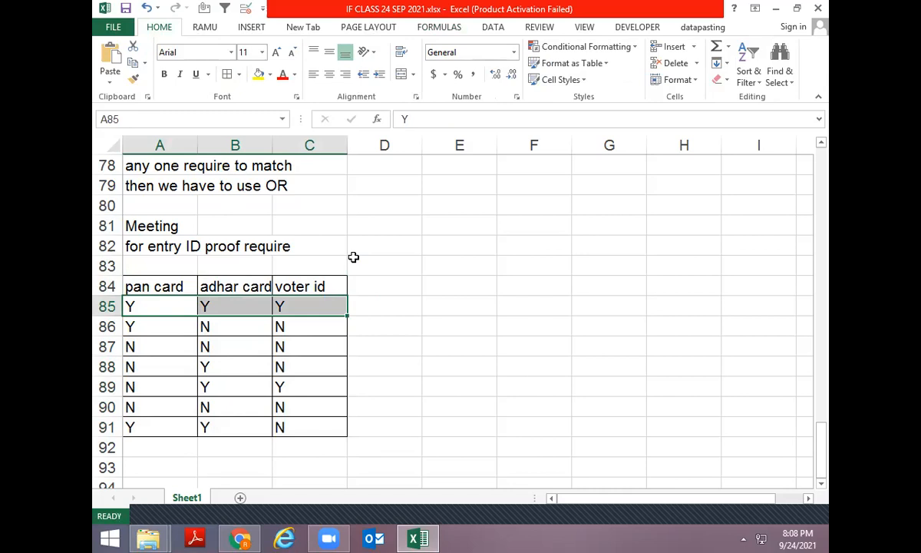
{"action": "key", "text": "Down"}
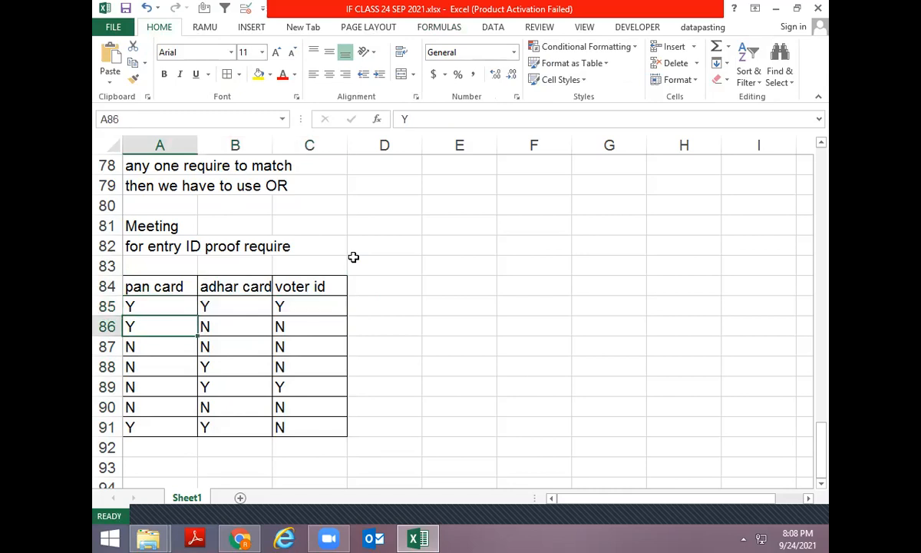
{"action": "key", "text": "ctrl+shift+Right"}
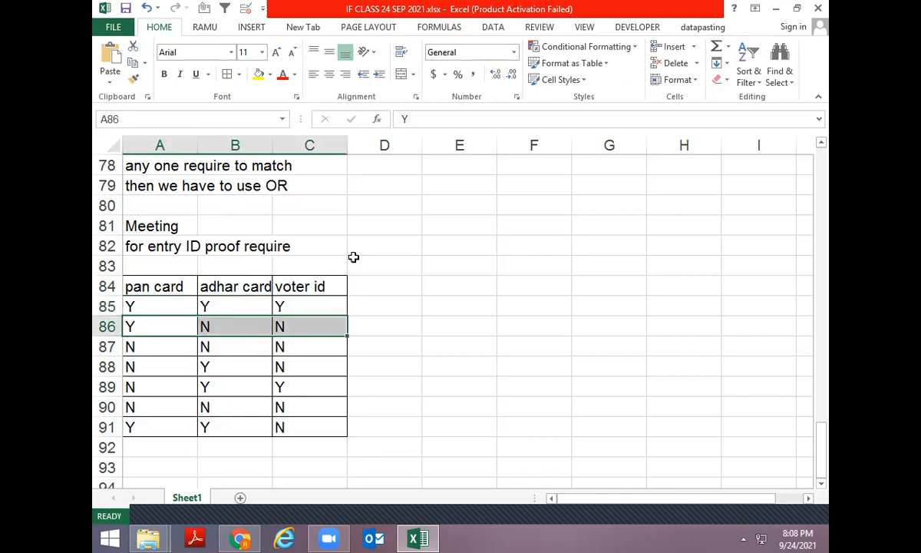
{"action": "key", "text": "Down"}
{"action": "key", "text": "ctrl+shift+Right"}
{"action": "key", "text": "Up"}
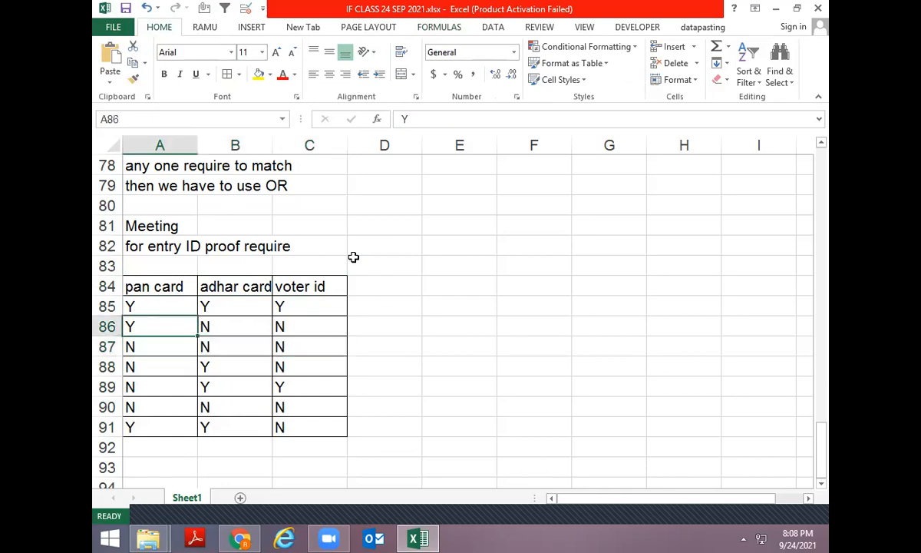
{"action": "key", "text": "Up"}
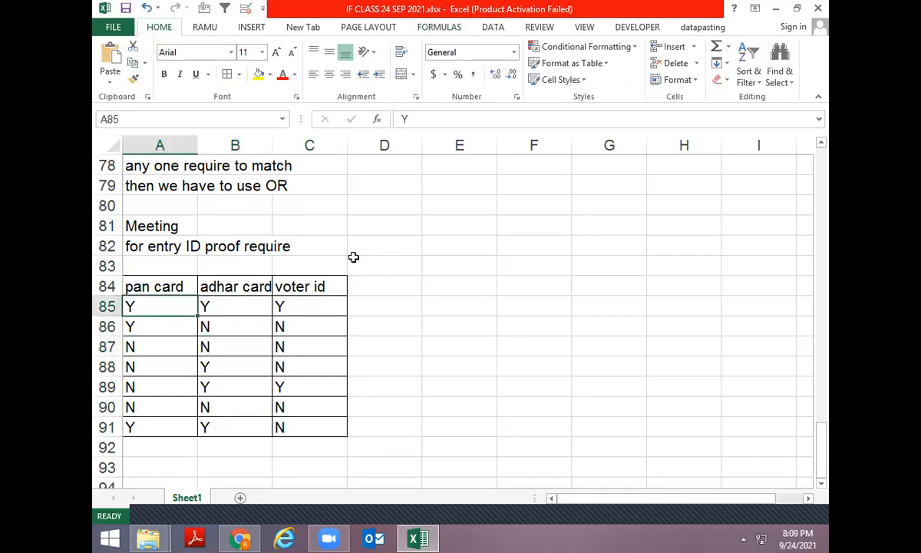
- Enter the formula =OR(A85="Y",B85="Y",C85="Y") in E85 to test whether any ID proof is present
{"action": "key", "text": "Right"}
{"action": "key", "text": "Right"}
{"action": "key", "text": "Right"}
{"action": "key", "text": "Right"}
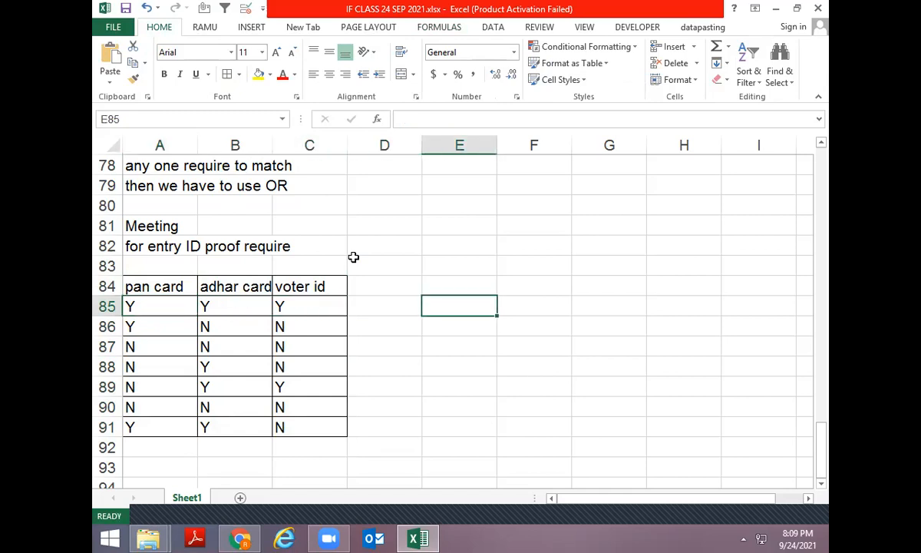
{"action": "type", "text": "O"}
{"action": "key", "text": "Escape"}
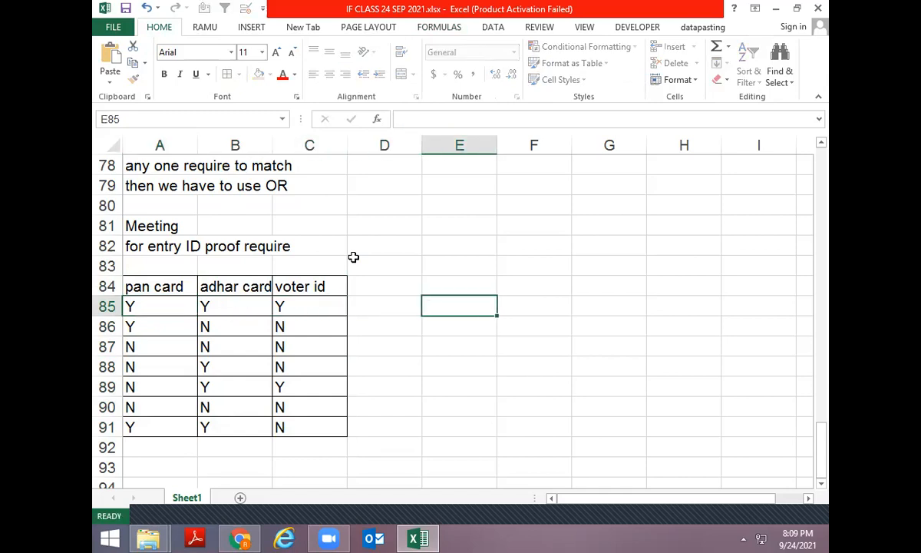
{"action": "type", "text": "=OR("}
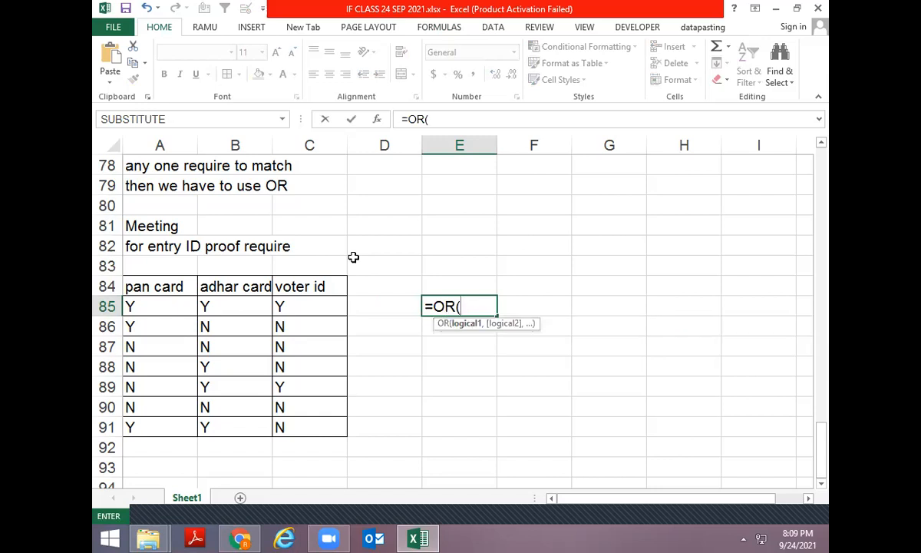
{"action": "key", "text": "Left"}
{"action": "key", "text": "Left"}
{"action": "key", "text": "Left"}
{"action": "key", "text": "Left"}
{"action": "type", "text": "="}
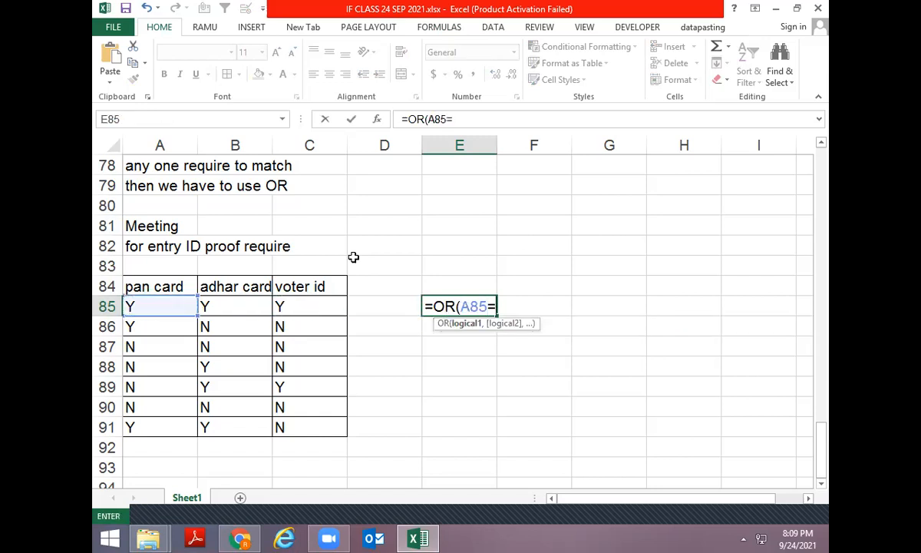
{"action": "type", "text": "\"Y\","}
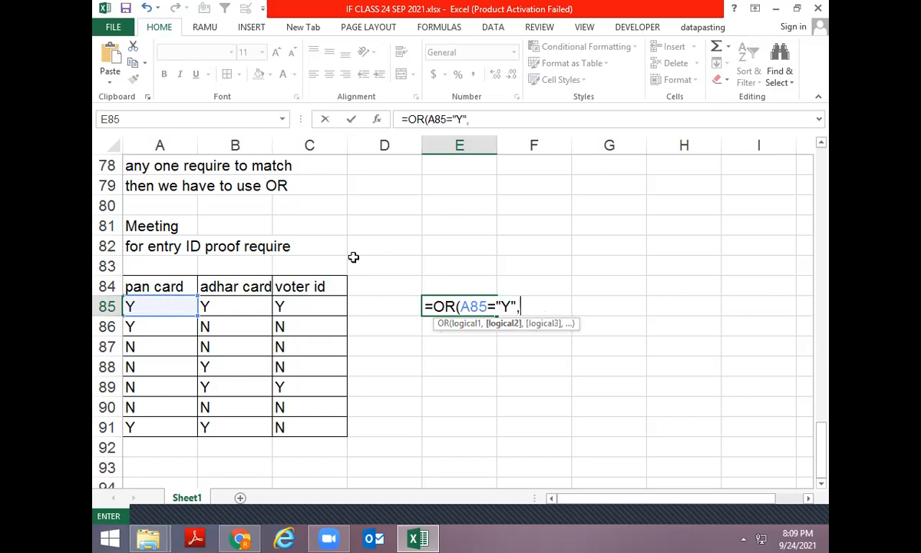
{"action": "left_click", "coordinate": [253, 306]}
{"action": "type", "text": "=\"Y\""}
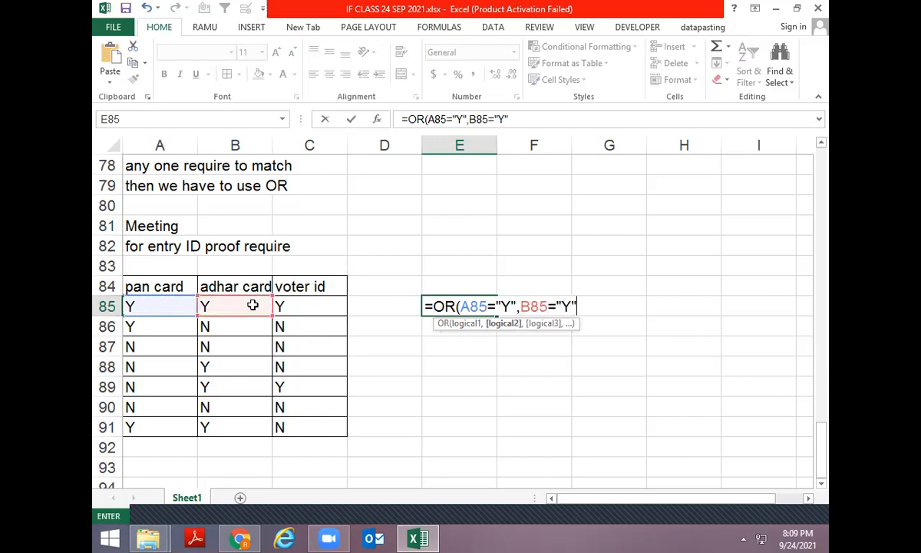
{"action": "type", "text": ","}
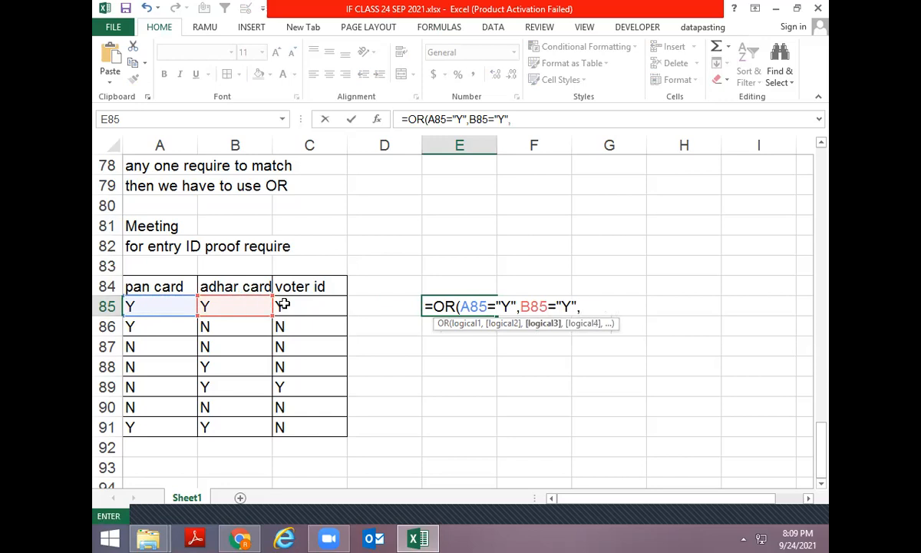
{"action": "left_click", "coordinate": [284, 305]}
{"action": "type", "text": "=\"Y\""}
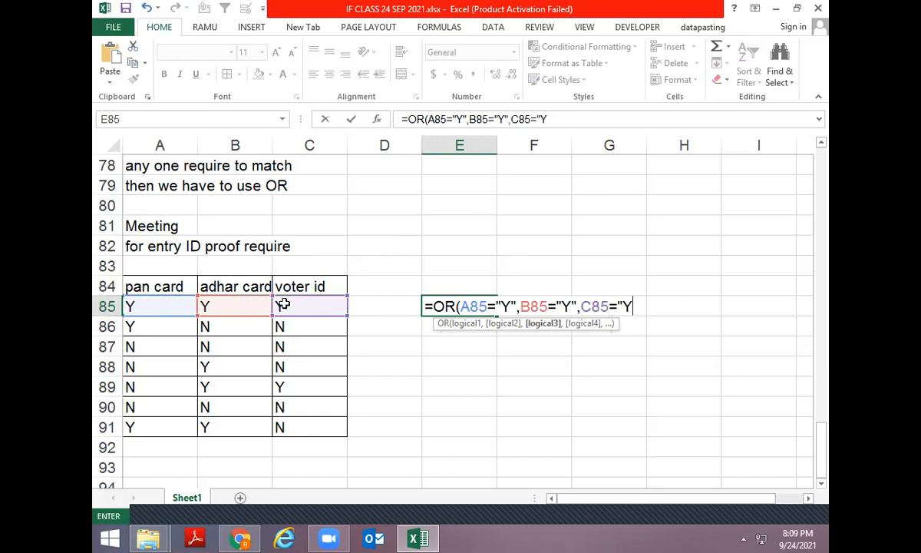
{"action": "key", "text": "Return"}
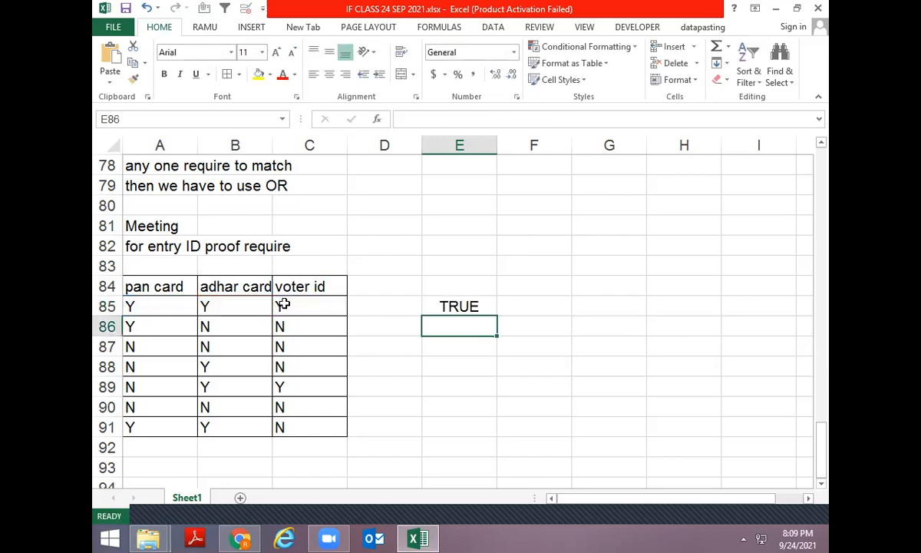
- Copy the OR formula from E85 down through E91
{"action": "key", "text": "ctrl+d"}
{"action": "key", "text": "Down"}
{"action": "key", "text": "ctrl+d"}
{"action": "key", "text": "Down"}
{"action": "key", "text": "ctrl+d"}
{"action": "key", "text": "Down"}
{"action": "key", "text": "ctrl+d"}
{"action": "key", "text": "Down"}
{"action": "key", "text": "ctrl+d"}
{"action": "key", "text": "Down"}
{"action": "key", "text": "ctrl+d"}
- Apply all borders to the OR results in E85:E91
{"action": "key", "text": "ctrl+Up"}
{"action": "key", "text": "ctrl+shift+Down"}
{"action": "key", "text": "alt+h"}
{"action": "key", "text": "b"}
{"action": "key", "text": "a"}
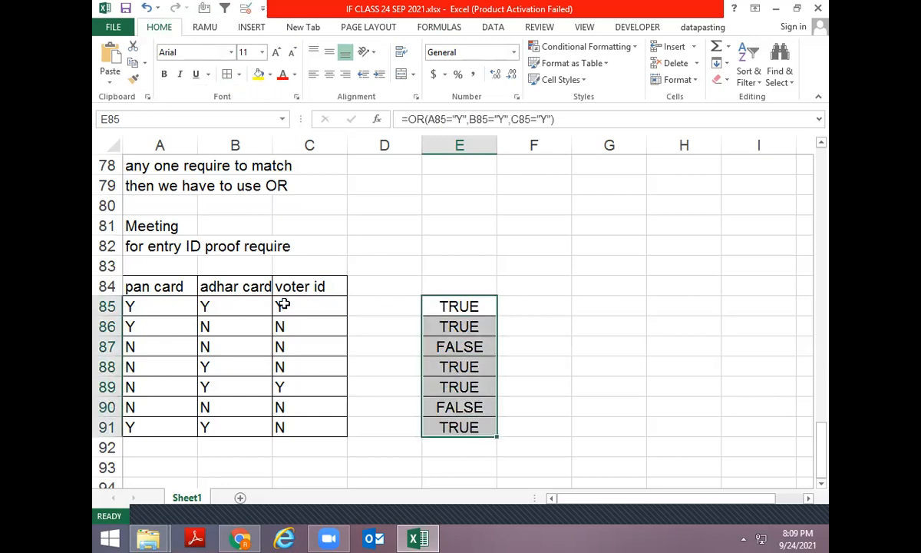
{"action": "key", "text": "Up"}
{"action": "key", "text": "Down"}
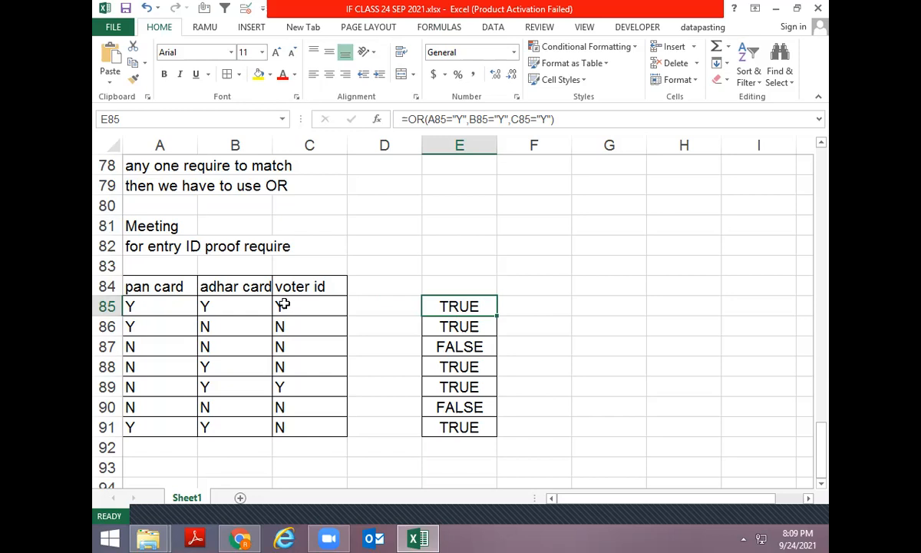
- Copy the exact OR formula text from E85 into F85, keeping its cell references
{"action": "key", "text": "F2"}
{"action": "key", "text": "ctrl+shift+Home"}
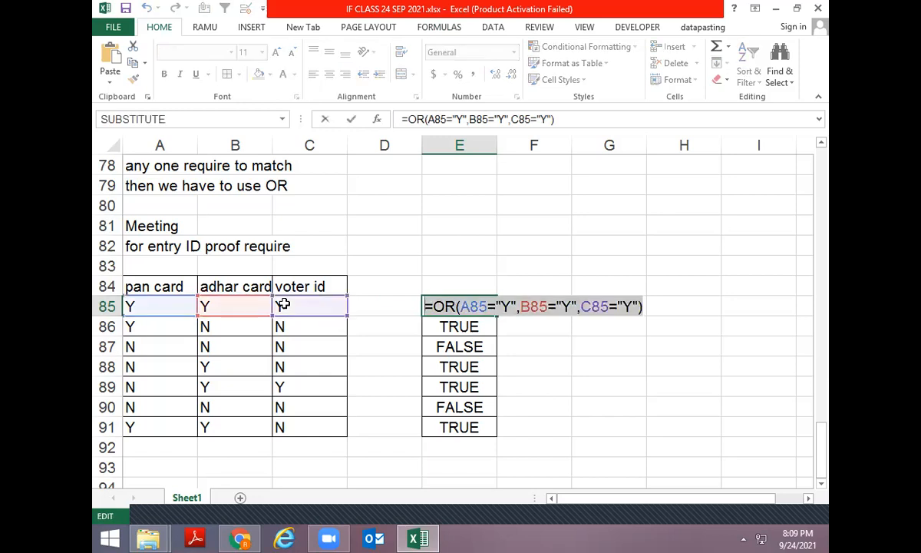
{"action": "key", "text": "ctrl+c"}
{"action": "key", "text": "Escape"}
{"action": "key", "text": "Right"}
{"action": "key", "text": "ctrl+v"}
{"action": "key", "text": "Left"}
{"action": "key", "text": "Down"}
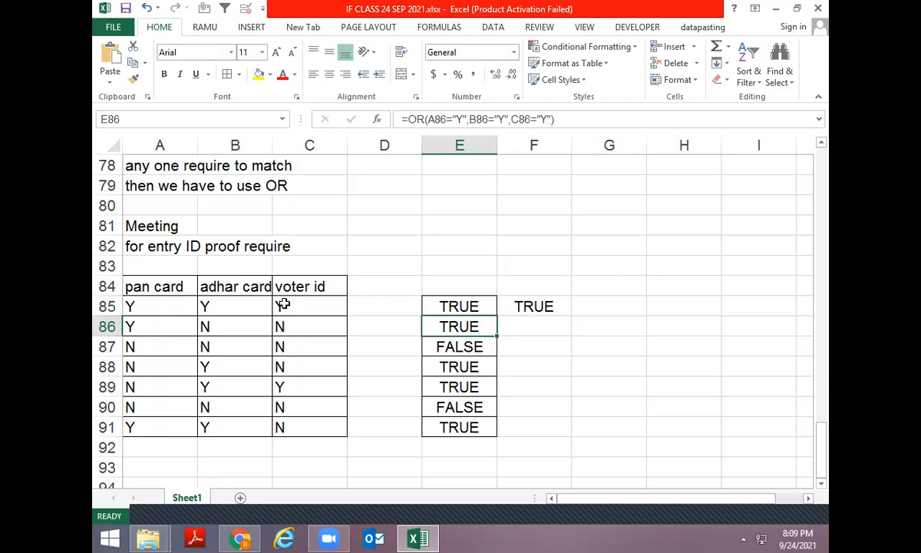
- Fill the OR formula in F85 down to F91
{"action": "key", "text": "ctrl+Down"}
{"action": "key", "text": "Right"}
{"action": "key", "text": "ctrl+shift+Up"}
{"action": "key", "text": "ctrl+d"}
{"action": "key", "text": "Up"}
{"action": "key", "text": "Up"}
{"action": "key", "text": "Up"}
{"action": "key", "text": "Up"}
{"action": "key", "text": "Up"}
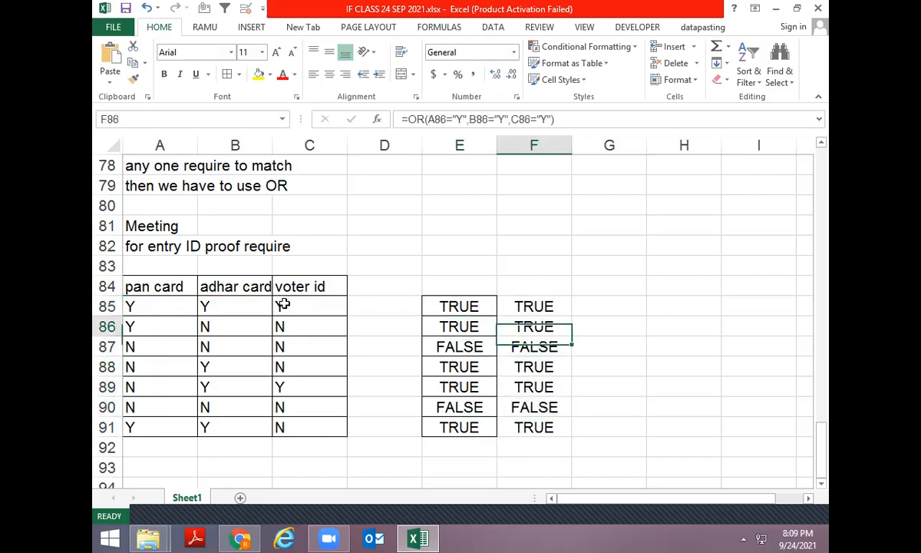
- Wrap the OR formula in F85 in an IF that returns "ENTRY" when true and "NO ENTRY" when false
{"action": "key", "text": "Up"}
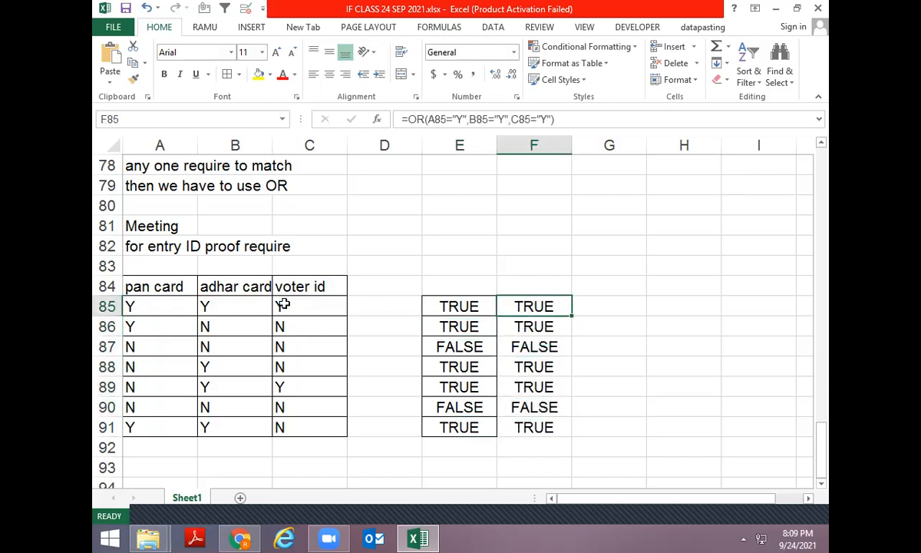
{"action": "key", "text": "F2"}
{"action": "key", "text": "Home"}
{"action": "key", "text": "Right"}
{"action": "type", "text": "IF"}
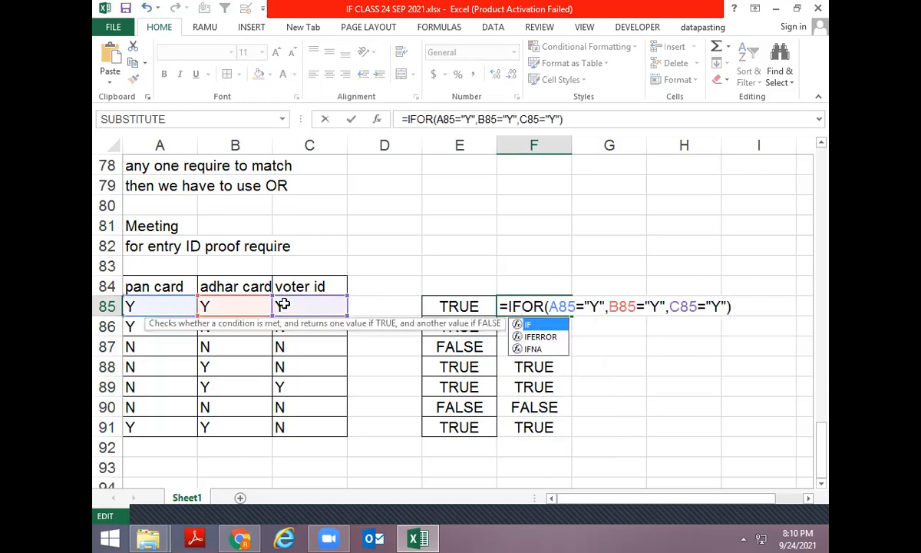
{"action": "type", "text": "("}
{"action": "key", "text": "End"}
{"action": "type", "text": ","}
{"action": "type", "text": "RY"}
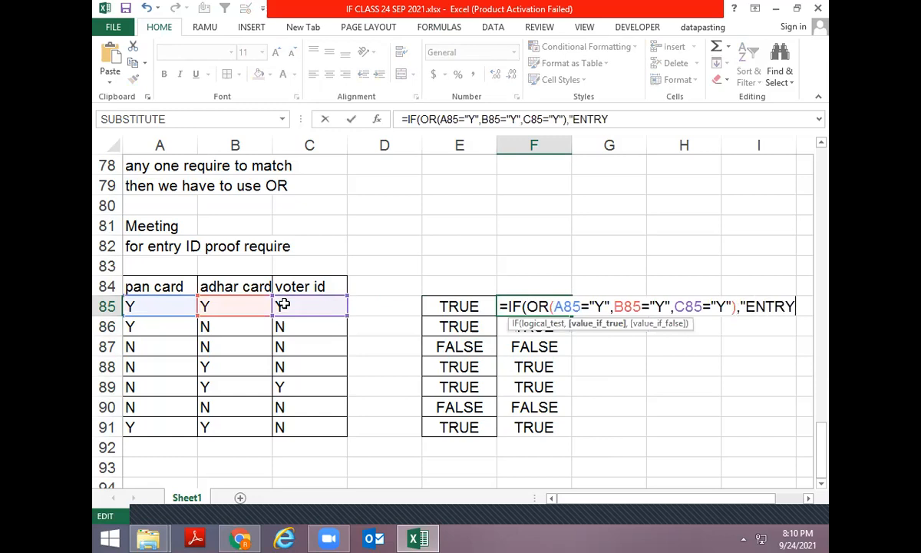
{"action": "type", "text": "\",\"NO ENTRY\""}
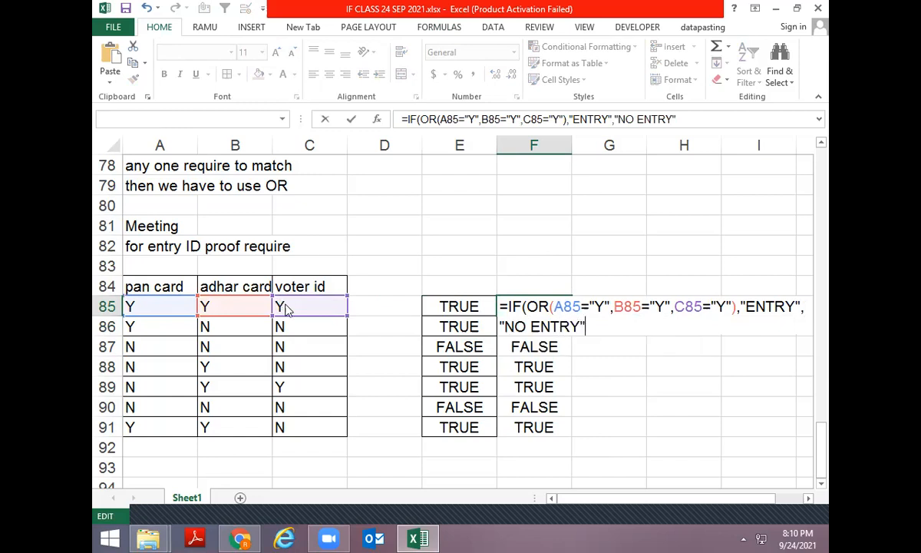
{"action": "key", "text": "ctrl+Return"}
- Fill the IF formula from F85 down to F91 and autofit the width of column F
{"action": "key", "text": "ctrl+shift+Down"}
{"action": "key", "text": "ctrl+d"}
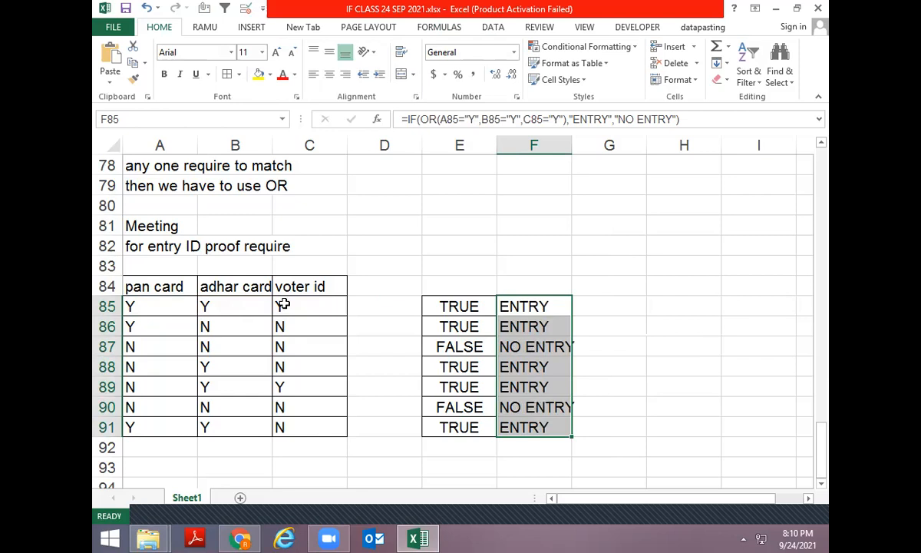
{"action": "key", "text": "alt+h"}
{"action": "key", "text": "o"}
{"action": "key", "text": "i"}
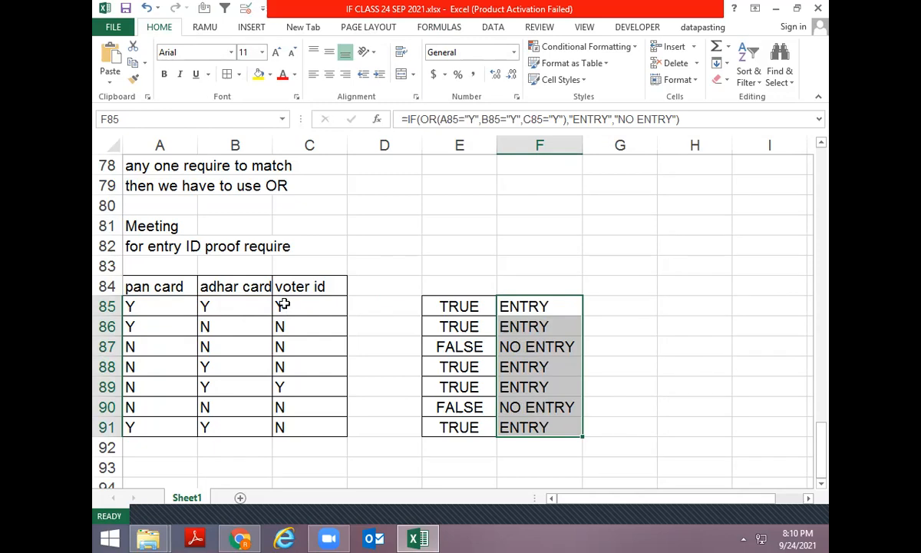
- Clear the entry formulas from F85:F91
{"action": "key", "text": "Delete"}
{"action": "key", "text": "Left"}
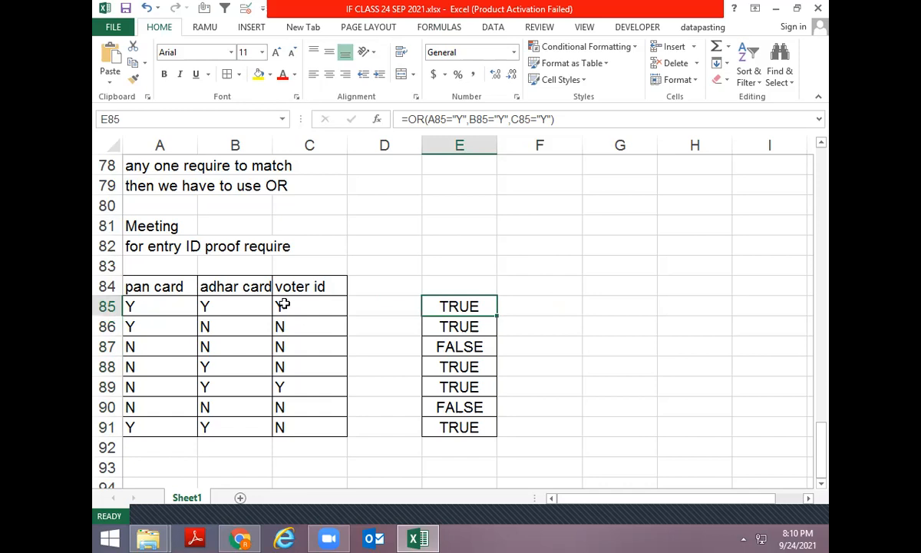
{"action": "key", "text": "Right"}
{"action": "key", "text": "Left"}
- Examine the nested IF formula in D69, highlighting its first logical test B69>59
{"action": "key", "text": "Up"}
{"action": "key", "text": "Up"}
{"action": "key", "text": "Up"}
{"action": "key", "text": "Up"}
{"action": "key", "text": "Up"}
{"action": "key", "text": "Up"}
{"action": "key", "text": "Up"}
{"action": "key", "text": "Up"}
{"action": "key", "text": "Up"}
{"action": "key", "text": "Up"}
{"action": "key", "text": "Up"}
{"action": "key", "text": "Up"}
{"action": "key", "text": "Up"}
{"action": "key", "text": "Up"}
{"action": "key", "text": "Up"}
{"action": "key", "text": "Up"}
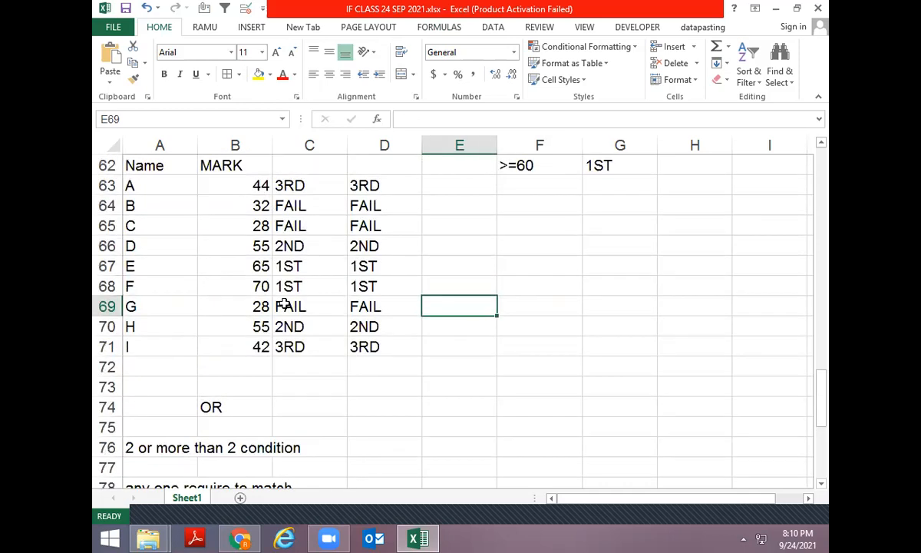
{"action": "key", "text": "Left"}
{"action": "key", "text": "F2"}
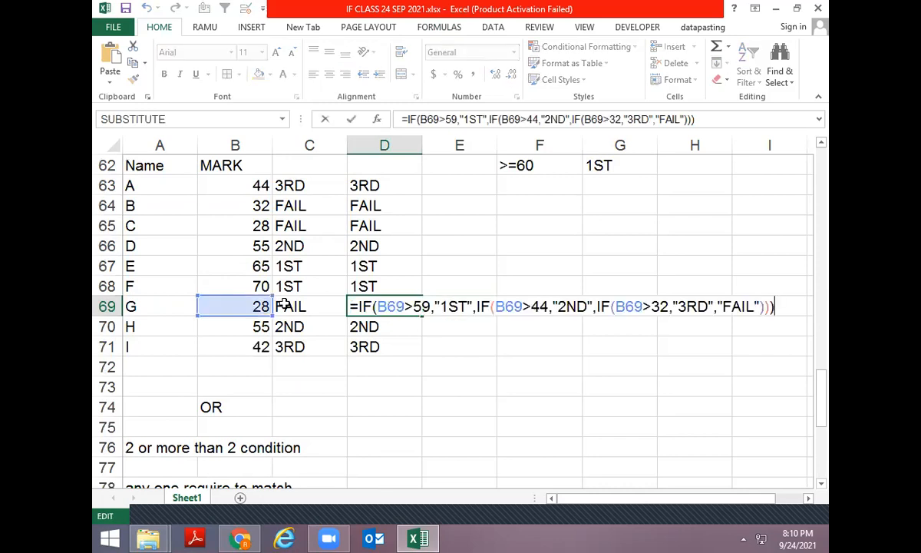
{"action": "key", "text": "Left"}
{"action": "key", "text": "Left"}
{"action": "key", "text": "Left"}
{"action": "key", "text": "Left"}
{"action": "key", "text": "Left"}
{"action": "key", "text": "Left"}
{"action": "key", "text": "Left"}
{"action": "key", "text": "Left"}
{"action": "key", "text": "Left"}
{"action": "key", "text": "Left"}
{"action": "key", "text": "Left"}
{"action": "key", "text": "Left"}
{"action": "key", "text": "Left"}
{"action": "key", "text": "Left"}
{"action": "key", "text": "Left"}
{"action": "key", "text": "Left"}
{"action": "key", "text": "Left"}
{"action": "key", "text": "Left"}
{"action": "key", "text": "Left"}
{"action": "key", "text": "Left"}
{"action": "key", "text": "Left"}
{"action": "key", "text": "Left"}
{"action": "key", "text": "Left"}
{"action": "key", "text": "Left"}
{"action": "key", "text": "Left"}
{"action": "key", "text": "Left"}
{"action": "key", "text": "Left"}
{"action": "key", "text": "Left"}
{"action": "key", "text": "Left"}
{"action": "key", "text": "Left"}
{"action": "key", "text": "Left"}
{"action": "key", "text": "Left"}
{"action": "key", "text": "Left"}
{"action": "key", "text": "Left"}
{"action": "key", "text": "Left"}
{"action": "key", "text": "Left"}
{"action": "key", "text": "Left"}
{"action": "key", "text": "shift+Left"}
{"action": "key", "text": "shift+Left"}
{"action": "key", "text": "shift+Left"}
{"action": "key", "text": "shift+Left"}
{"action": "key", "text": "shift+Left"}
{"action": "key", "text": "shift+Left"}
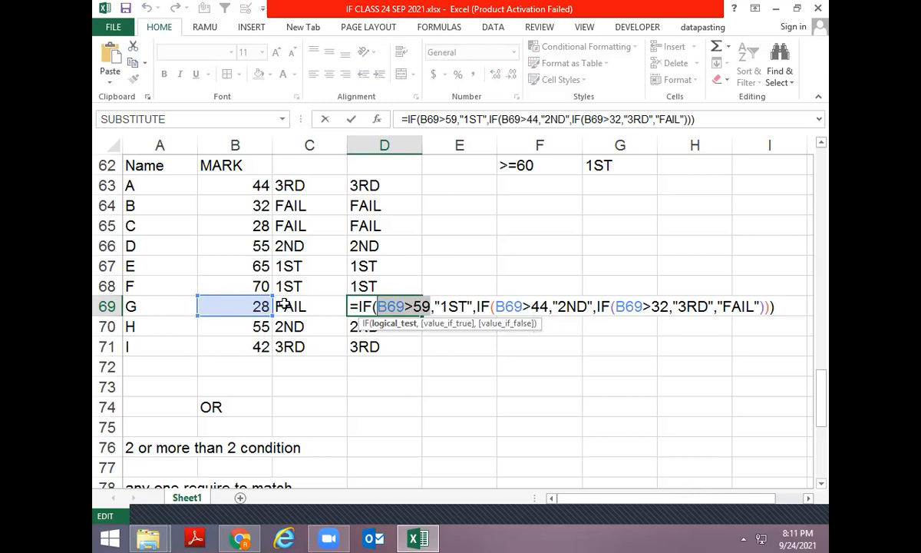
{"action": "key", "text": "ctrl+Return"}
- Copy the exact OR formula text from E85 into F85, keeping its cell references
{"action": "key", "text": "Down"}
{"action": "key", "text": "Down"}
{"action": "key", "text": "Down"}
{"action": "key", "text": "Down"}
{"action": "key", "text": "Down"}
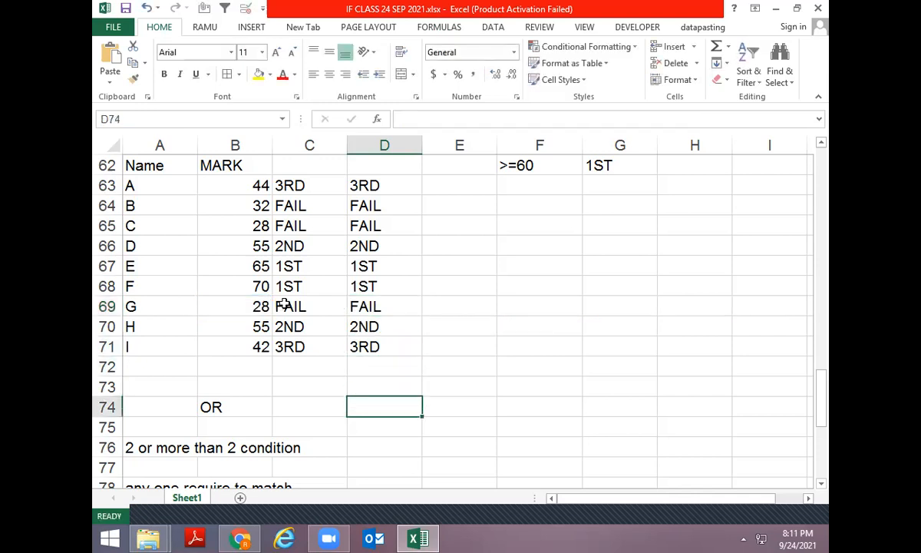
{"action": "key", "text": "Down"}
{"action": "key", "text": "Down"}
{"action": "key", "text": "Down"}
{"action": "key", "text": "Down"}
{"action": "key", "text": "Down"}
{"action": "key", "text": "Down"}
{"action": "key", "text": "Down"}
{"action": "key", "text": "Down"}
{"action": "key", "text": "Down"}
{"action": "key", "text": "Down"}
{"action": "key", "text": "Down"}
{"action": "key", "text": "Down"}
{"action": "key", "text": "Right"}
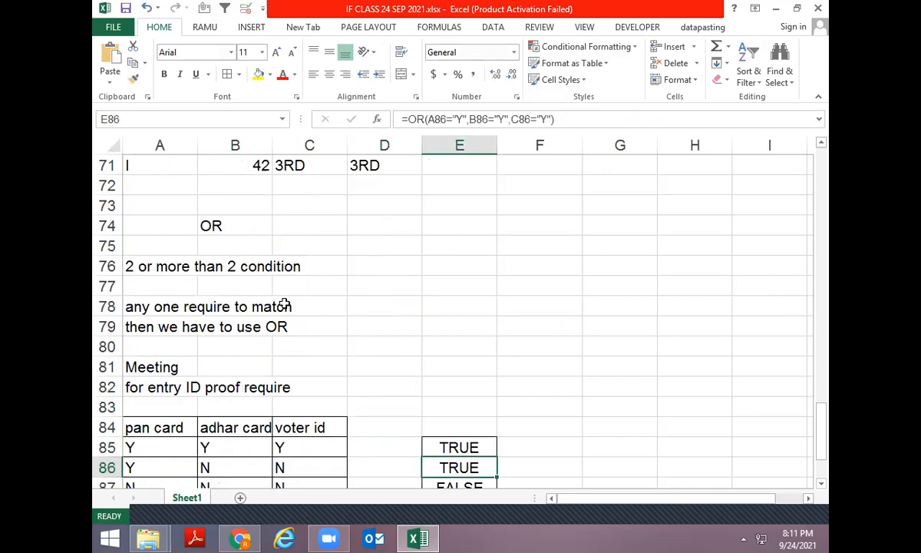
{"action": "key", "text": "Down"}
{"action": "key", "text": "Up"}
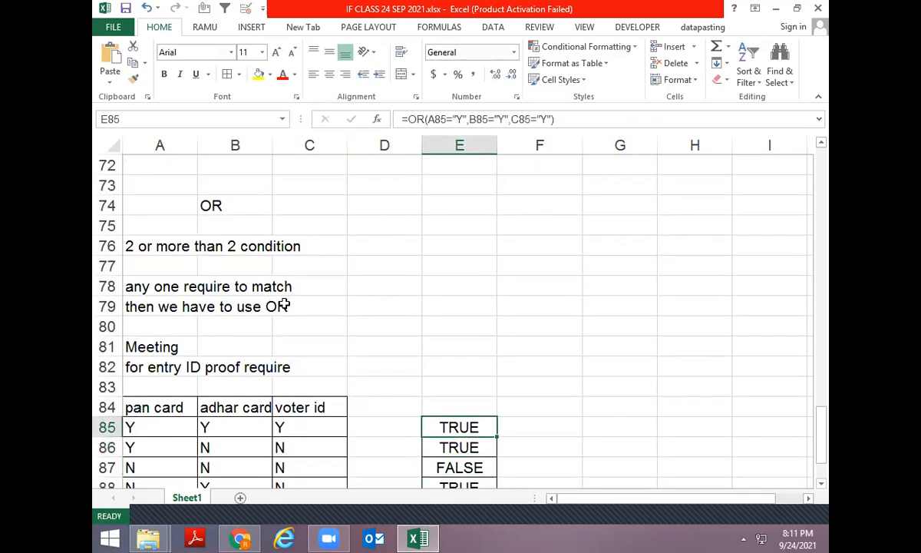
{"action": "key", "text": "F2"}
{"action": "key", "text": "ctrl+shift+Home"}
{"action": "key", "text": "ctrl+c"}
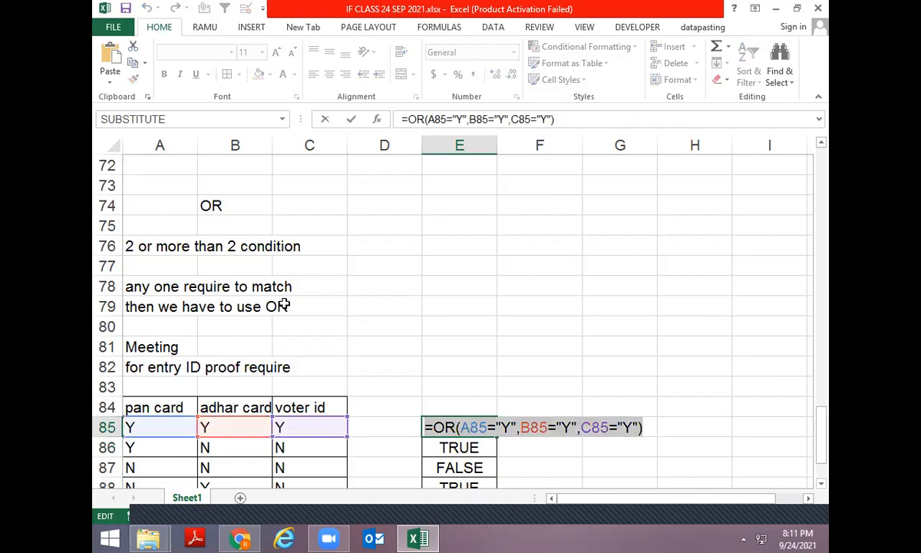
{"action": "key", "text": "Tab"}
{"action": "key", "text": "ctrl+v"}
{"action": "key", "text": "F2"}
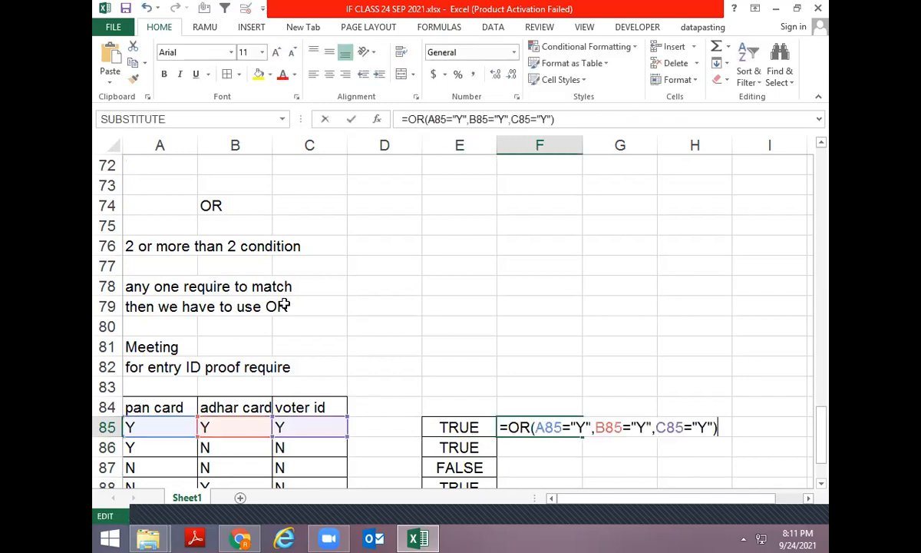
{"action": "key", "text": "Escape"}
- Use the OR formula in F85 as the logical test of an IF returning "ENTRY" or "NO ENTRY"
{"action": "key", "text": "F2"}
{"action": "key", "text": "Home"}
{"action": "key", "text": "Right"}
{"action": "type", "text": "IF("}
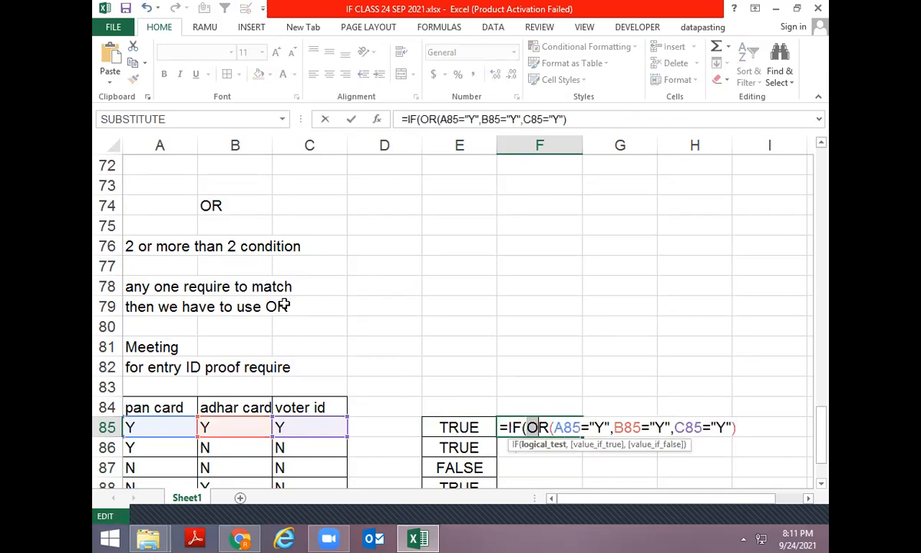
{"action": "key", "text": "shift+Right"}
{"action": "key", "text": "shift+Right"}
{"action": "key", "text": "shift+Right"}
{"action": "key", "text": "shift+Right"}
{"action": "key", "text": "shift+Right"}
{"action": "key", "text": "shift+Right"}
{"action": "key", "text": "shift+Right"}
{"action": "key", "text": "shift+Right"}
{"action": "key", "text": "shift+Right"}
{"action": "key", "text": "shift+Right"}
{"action": "key", "text": "shift+Right"}
{"action": "key", "text": "shift+Right"}
{"action": "key", "text": "shift+Right"}
{"action": "key", "text": "shift+Right"}
{"action": "key", "text": "shift+Right"}
{"action": "key", "text": "shift+Right"}
{"action": "key", "text": "shift+Right"}
{"action": "key", "text": "shift+Right"}
{"action": "key", "text": "shift+Right"}
{"action": "key", "text": "shift+Right"}
{"action": "key", "text": "Left"}
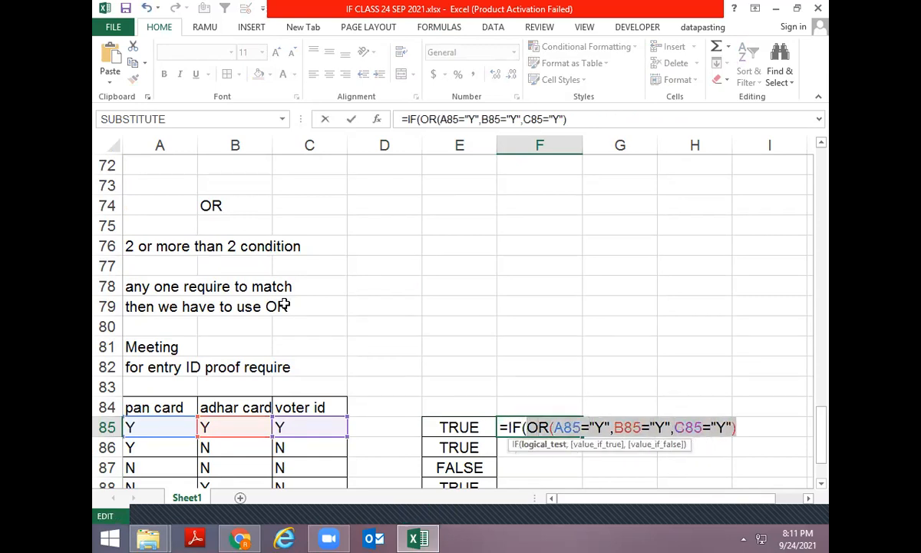
{"action": "type", "text": ","}
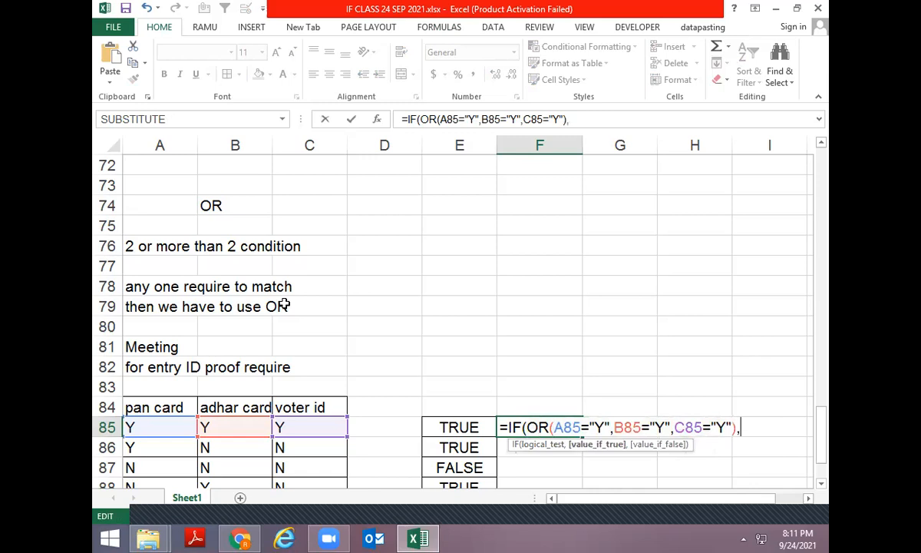
{"action": "type", "text": "\"ENTR"}
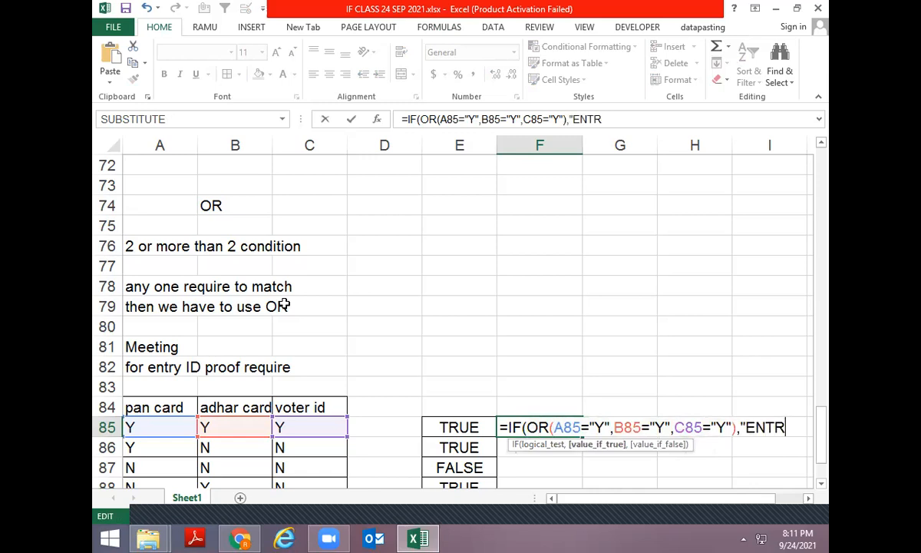
{"action": "type", "text": "Y\",\"NO E"}
{"action": "type", "text": "NTRY\""}
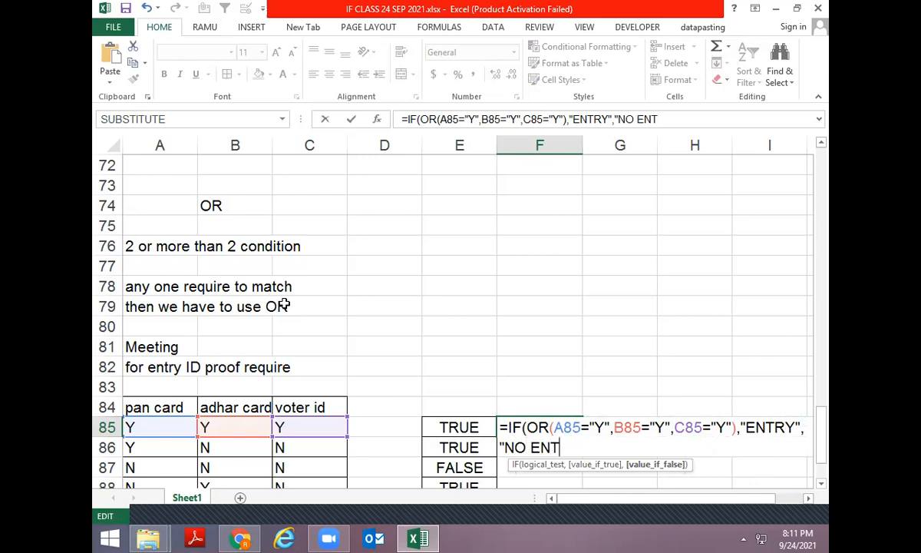
{"action": "key", "text": "Return"}
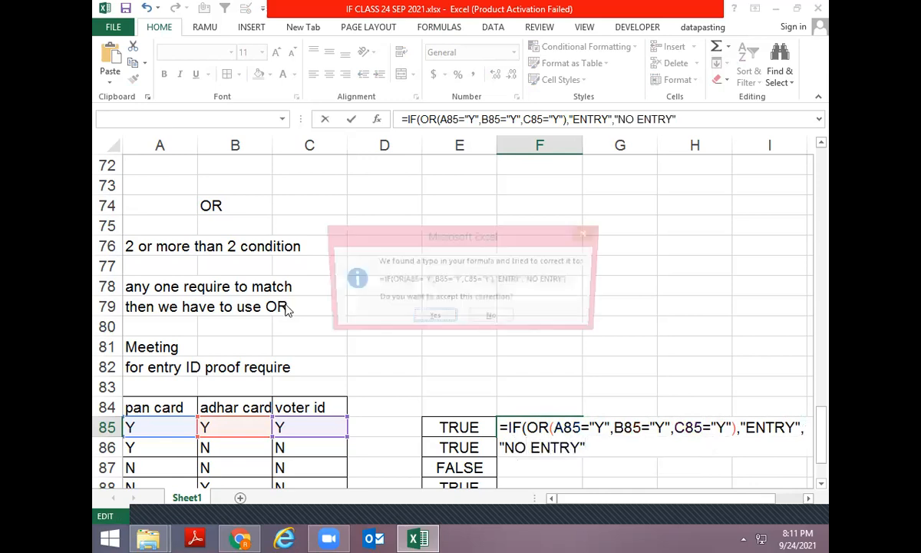
{"action": "key", "text": "Return"}
- Fill the IF formula from F85 down to F91 and apply all borders to the range
{"action": "key", "text": "Left"}
{"action": "key", "text": "ctrl+Down"}
{"action": "key", "text": "Right"}
{"action": "key", "text": "ctrl+shift+Up"}
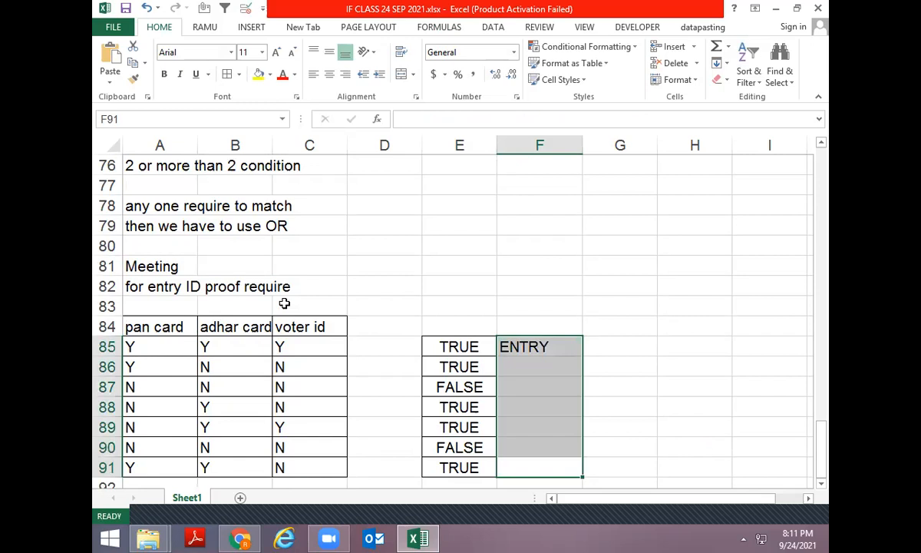
{"action": "key", "text": "ctrl+d"}
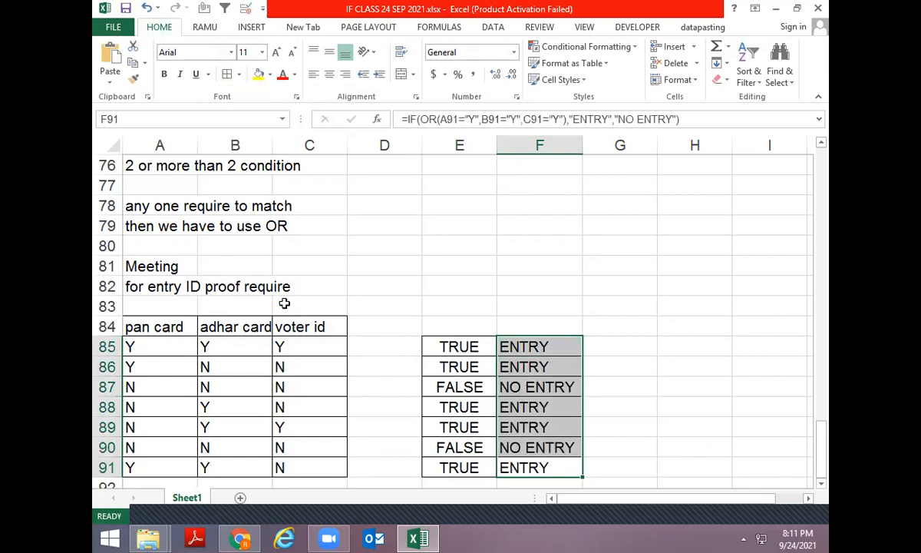
{"action": "key", "text": "ctrl+shift+Down"}
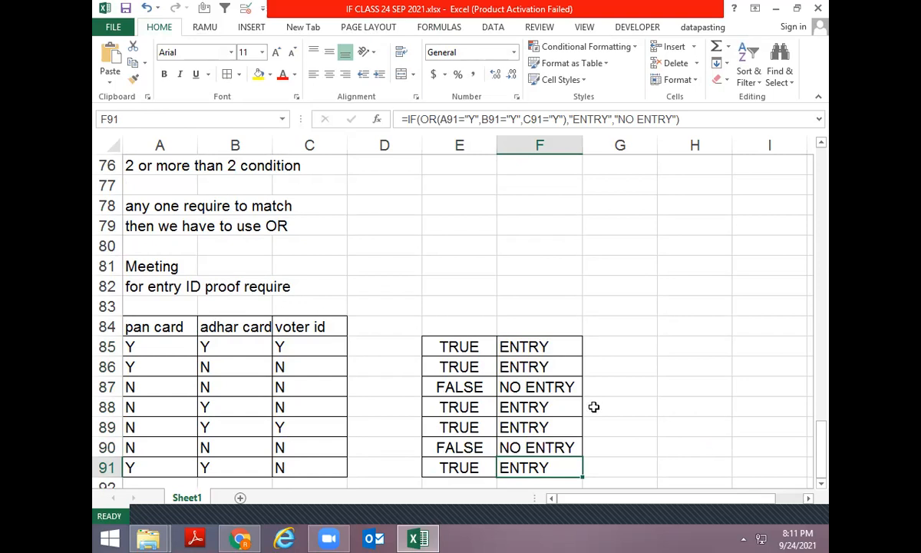
- Switch to File Explorer and open the folder CLASS FILE tEACHING bY mEE on New Volume (F:)
{"action": "key", "text": "super+e"}
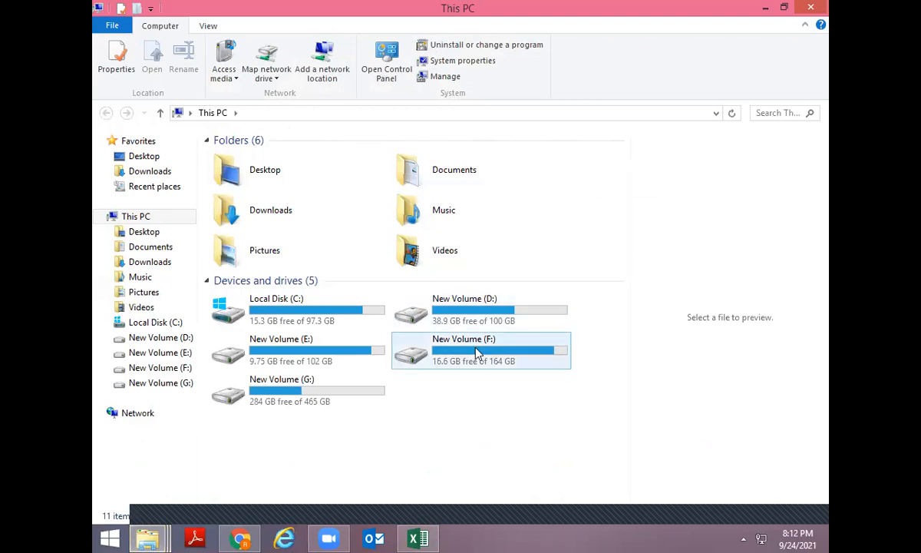
{"action": "double_click", "coordinate": [472, 350]}
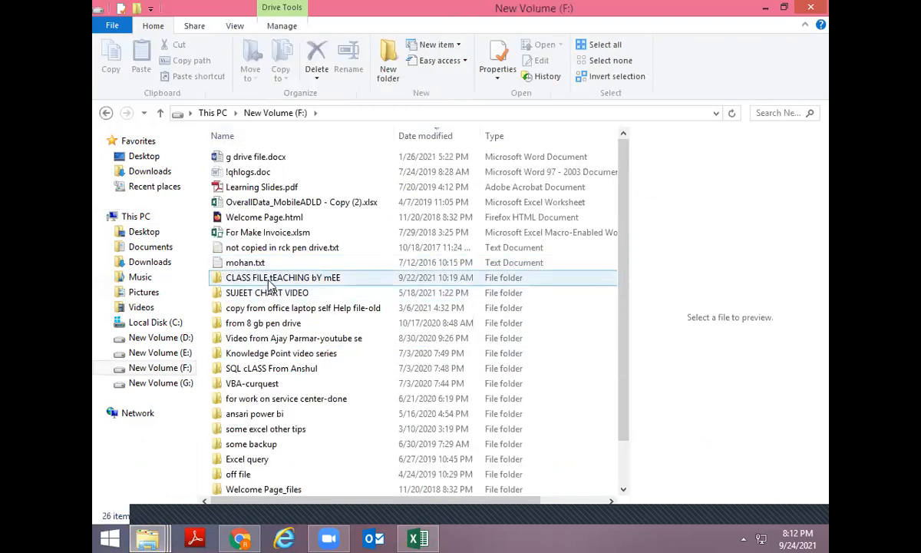
{"action": "double_click", "coordinate": [254, 277]}
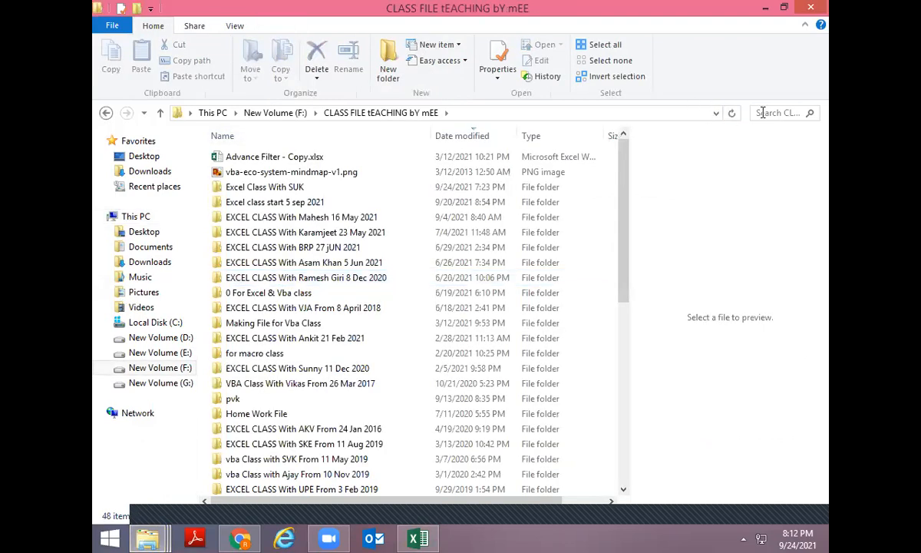
- Search the folder for QUARTER and open the first QUARTERLY REPORT.xlsx
{"action": "left_click", "coordinate": [810, 114]}
{"action": "type", "text": "QUAE"}
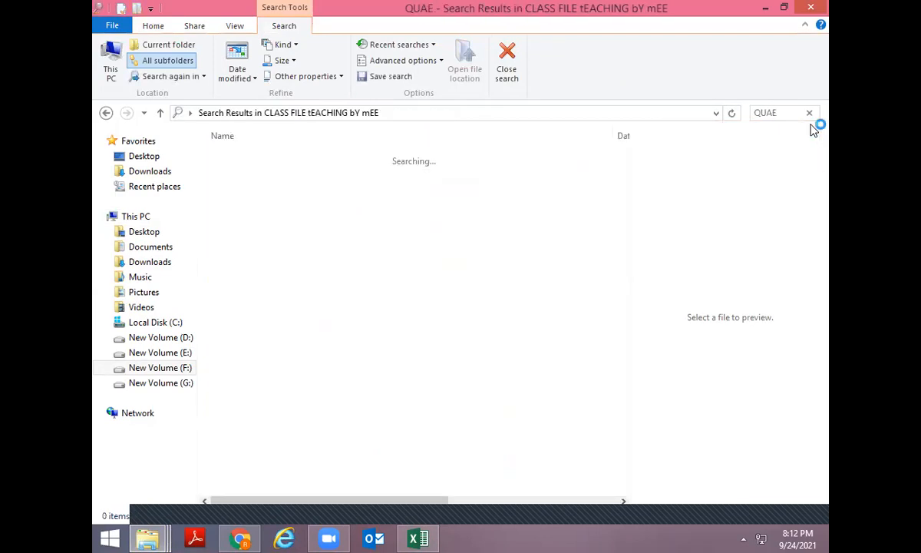
{"action": "key", "text": "BackSpace"}
{"action": "type", "text": "RTER"}
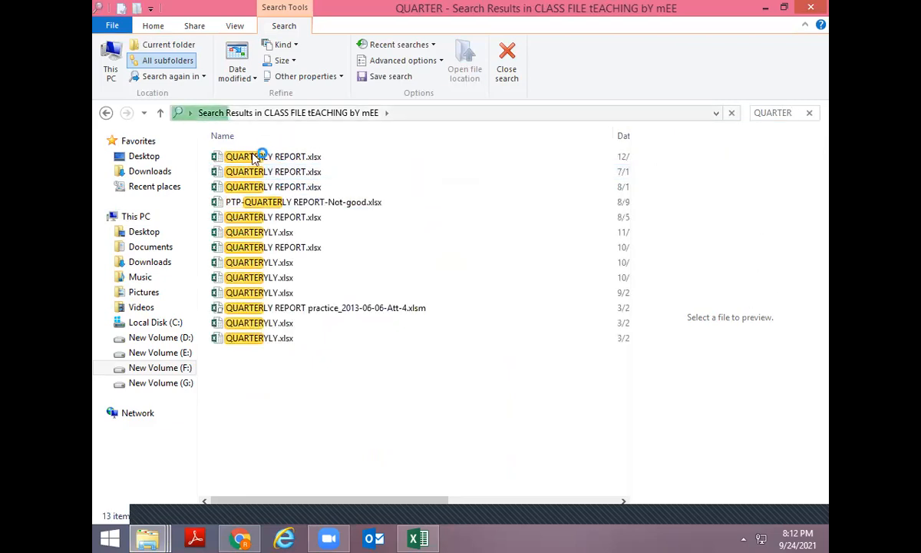
{"action": "double_click", "coordinate": [260, 154]}
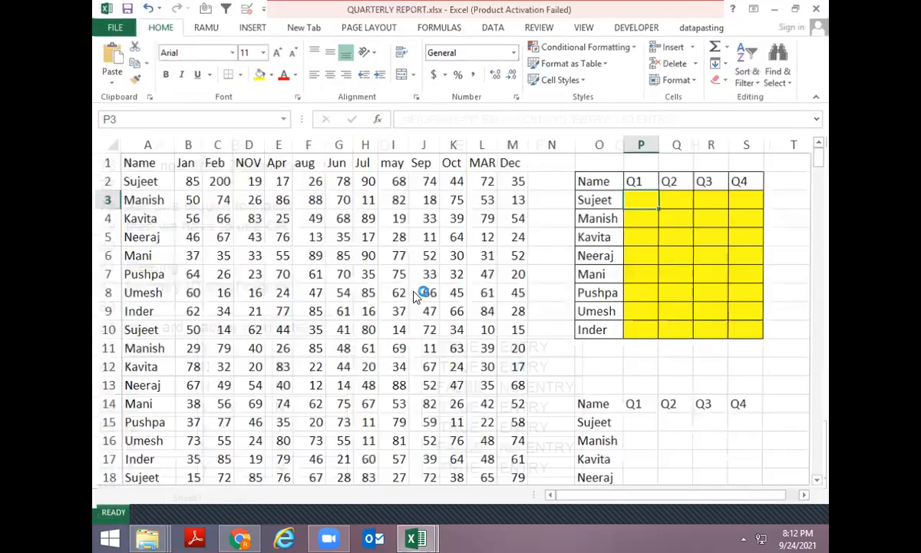
- Close this workbook, open another version of QUARTERLY REPORT.xlsx, and inspect the Q1 entry in P15
{"action": "scroll", "coordinate": [549, 303], "scroll_direction": "down", "scroll_amount": 2}
{"action": "key", "text": "alt+F4"}
{"action": "key", "text": "alt+Tab"}
{"action": "key", "text": "alt+Tab"}
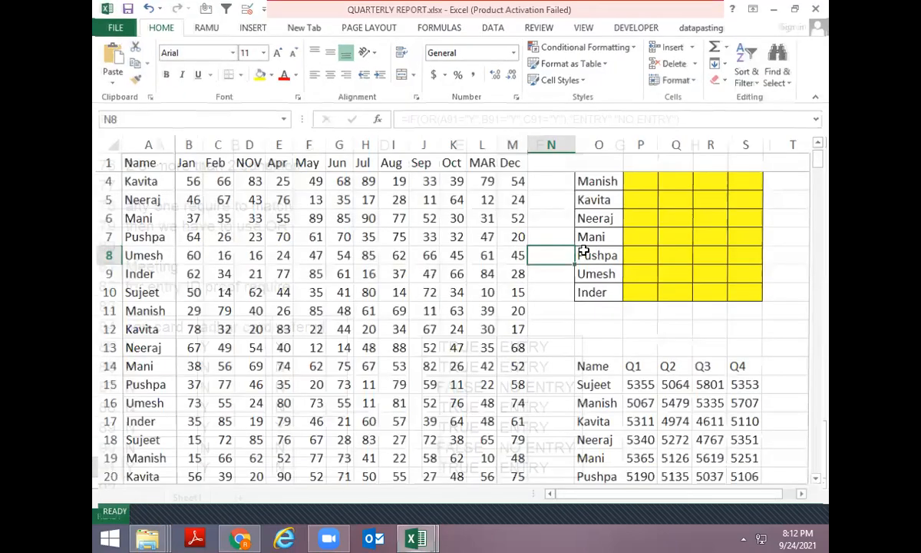
{"action": "double_click", "coordinate": [654, 390]}
{"action": "key", "text": "Escape"}
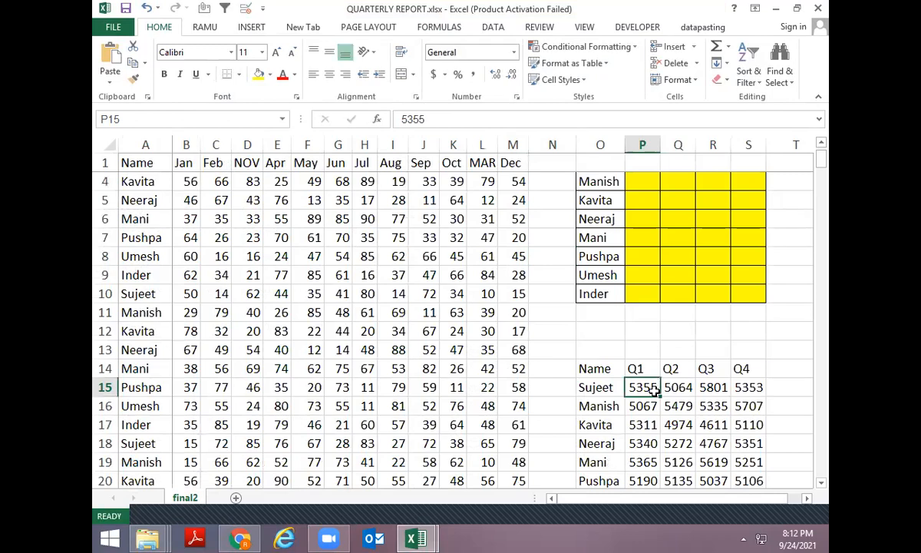
- Close this workbook and open the QUARTERLY REPORT.xlsx listed just below the PTP-QUARTERLY REPORT-Not-good file in the search results
{"action": "scroll", "coordinate": [654, 390], "scroll_direction": "down", "scroll_amount": 1}
{"action": "key", "text": "ctrl+w"}
{"action": "key", "text": "alt+Tab"}
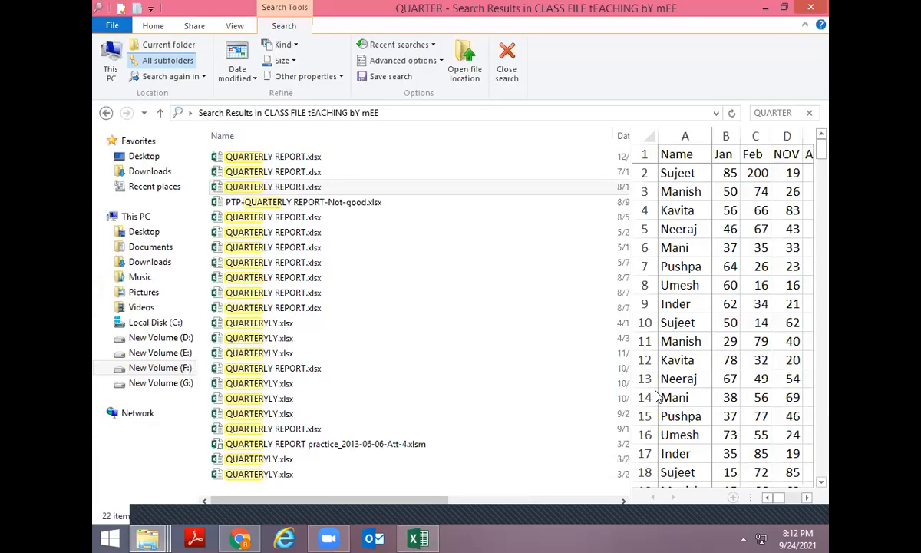
{"action": "double_click", "coordinate": [267, 216]}
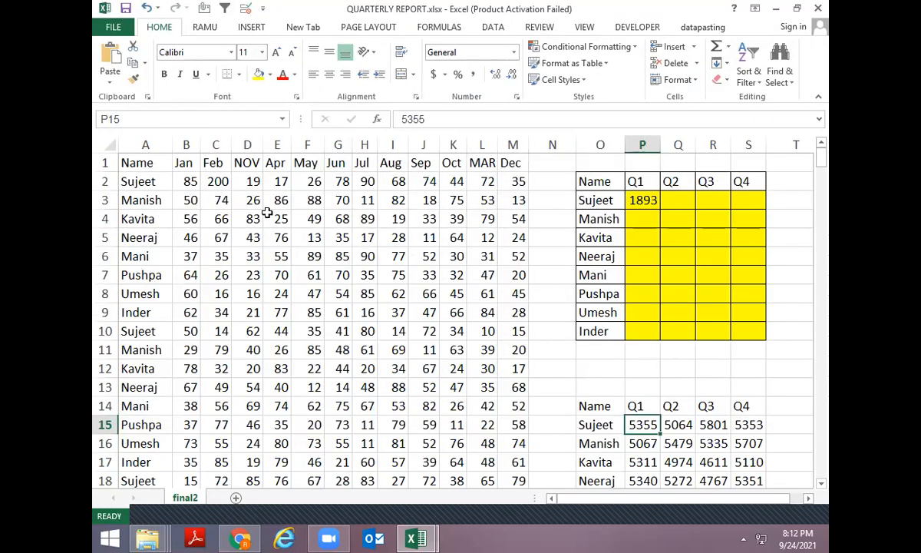
- Close this version and open the next QUARTERLY REPORT.xlsx in the search results
{"action": "key", "text": "ctrl+w"}
{"action": "key", "text": "alt+Tab"}
{"action": "key", "text": "Down"}
{"action": "key", "text": "Return"}
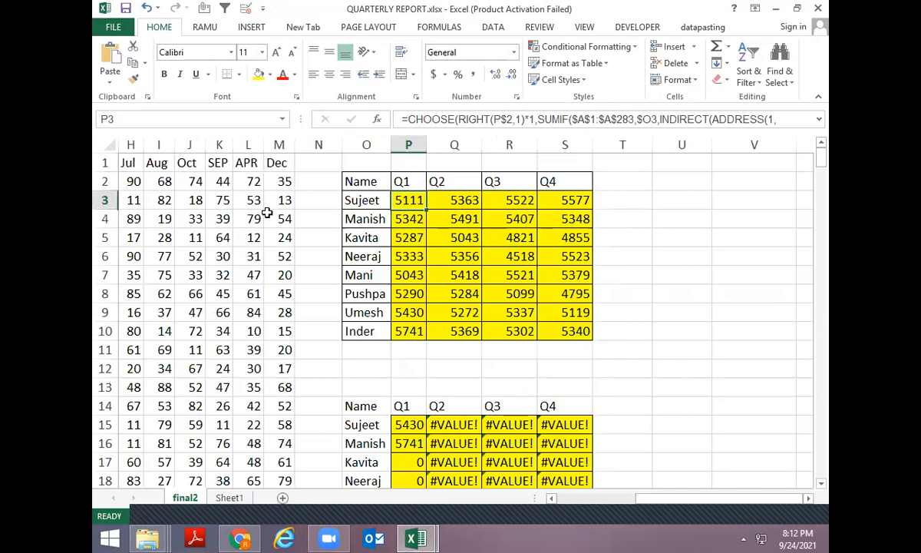
- Enlarge the formula bar, collapse the ribbon and examine the full CHOOSE and SUMIF formula in P3
{"action": "key", "text": "F2"}
{"action": "key", "text": "ctrl+Return"}
{"action": "left_click_drag", "start_coordinate": [426, 159], "coordinate": [434, 359]}
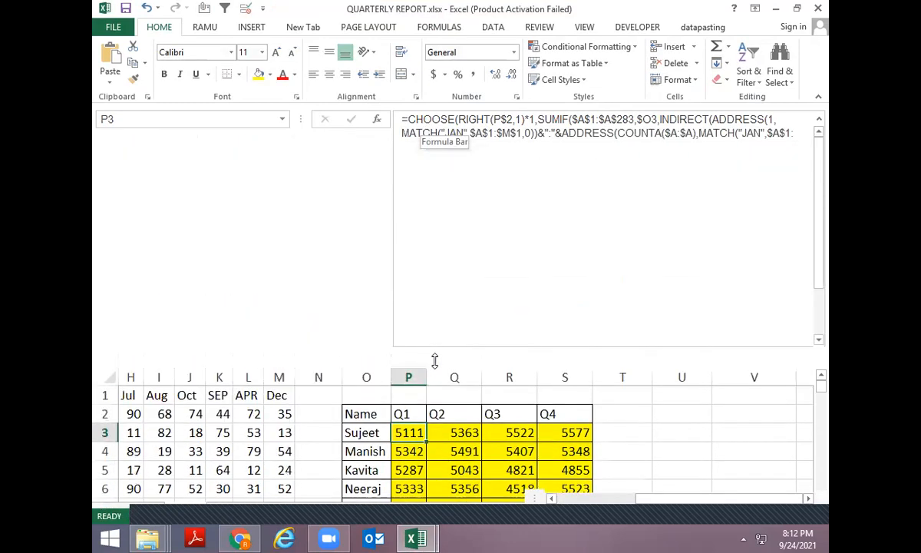
{"action": "left_click", "coordinate": [503, 241]}
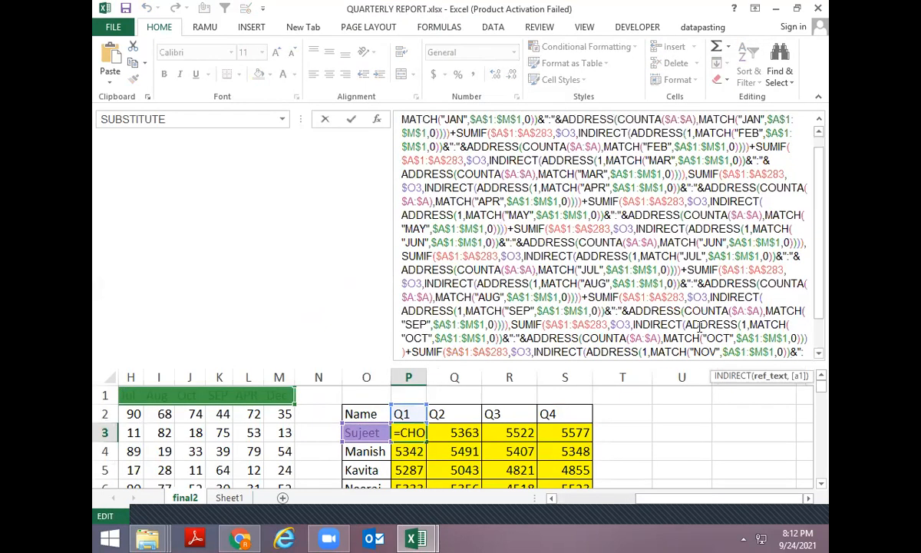
{"action": "key", "text": "ctrl+F1"}
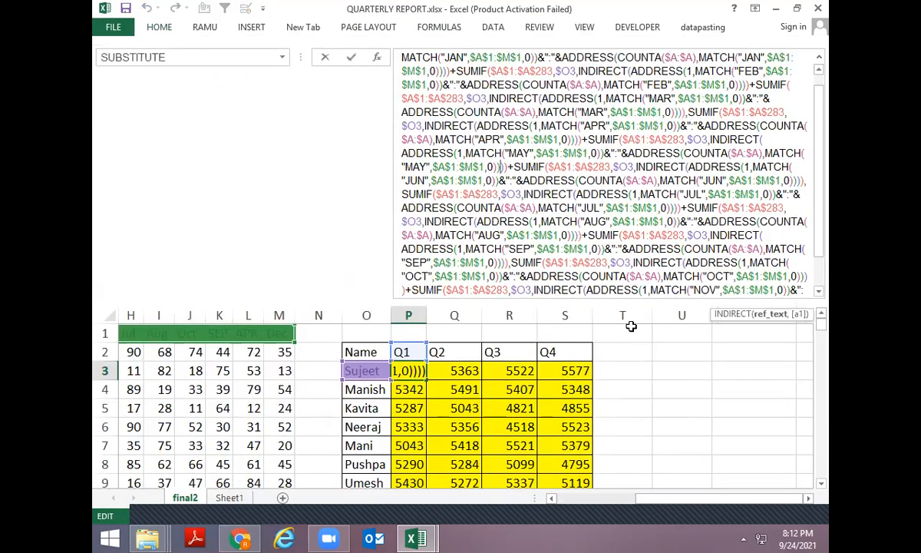
{"action": "left_click_drag", "start_coordinate": [610, 302], "coordinate": [622, 358]}
{"action": "left_click", "coordinate": [694, 221]}
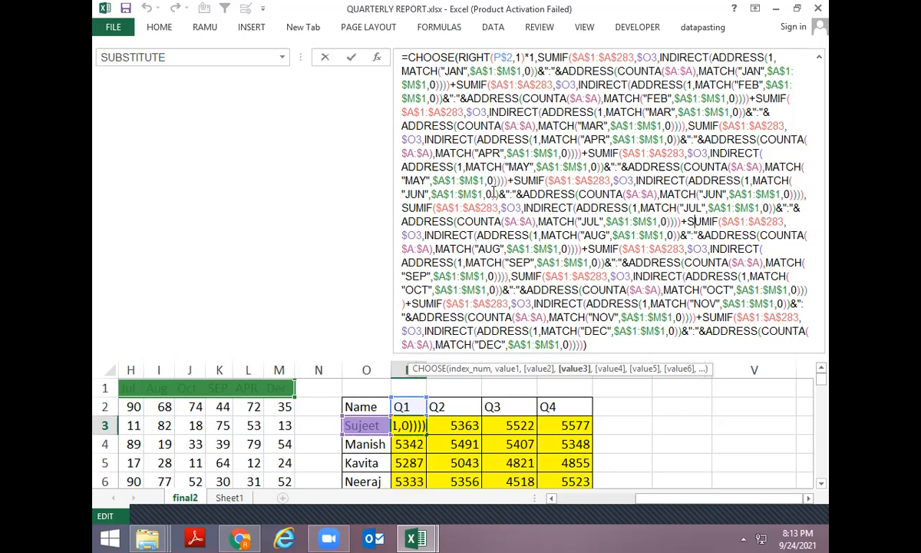
- Shrink the formula bar back to a small height and close the quarterly report workbook without saving
{"action": "key", "text": "ctrl+Return"}
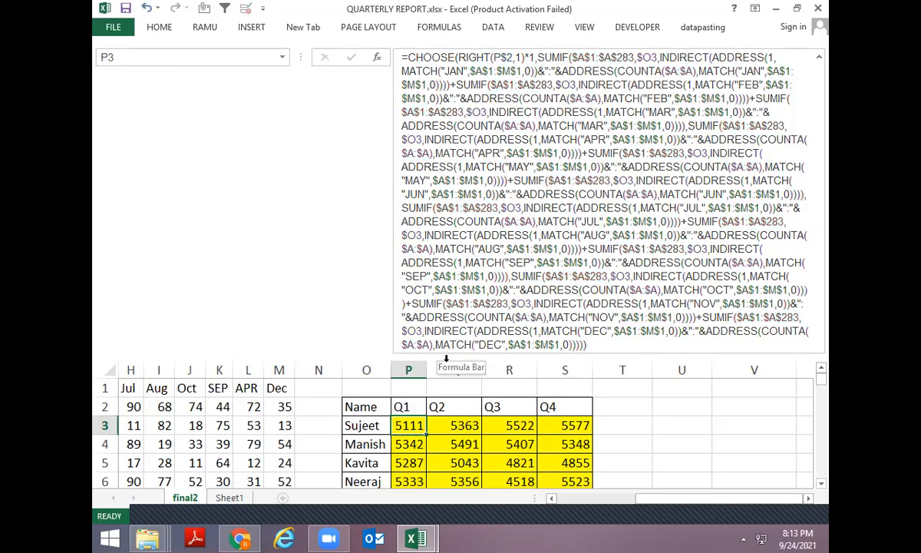
{"action": "left_click_drag", "start_coordinate": [442, 354], "coordinate": [453, 84]}
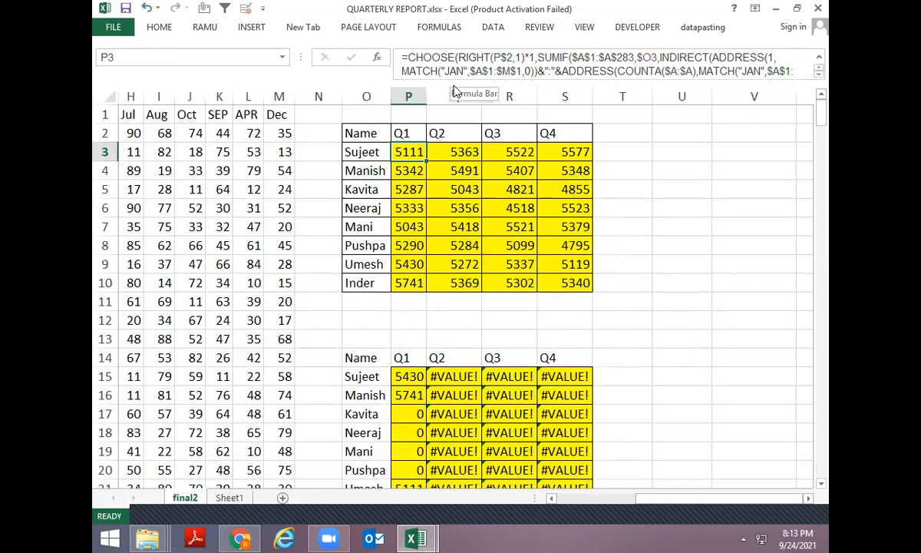
{"action": "key", "text": "ctrl+w"}
{"action": "key", "text": "n"}
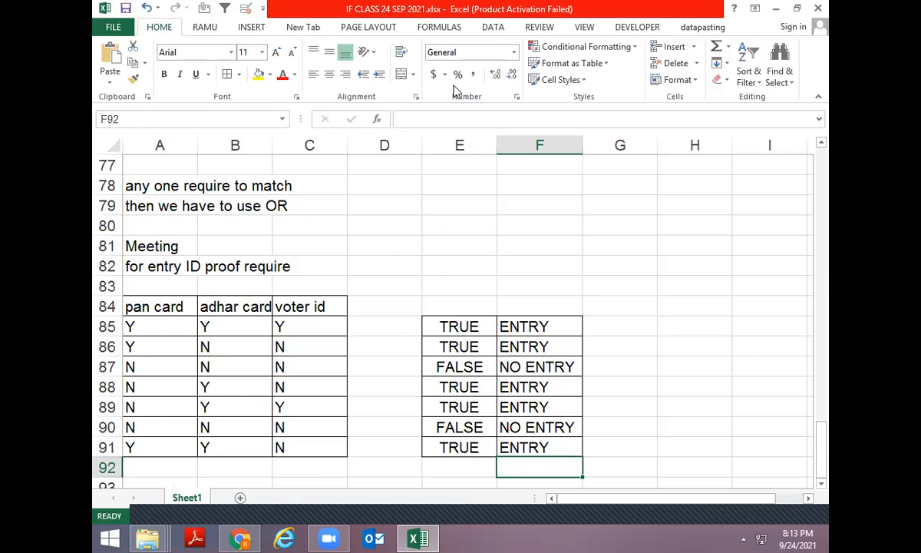
- Enter the heading USE OF AND in A93 below the ID proof table
{"action": "key", "text": "Left"}
{"action": "key", "text": "Left"}
{"action": "key", "text": "Left"}
{"action": "key", "text": "Left"}
{"action": "key", "text": "Left"}
{"action": "key", "text": "Down"}
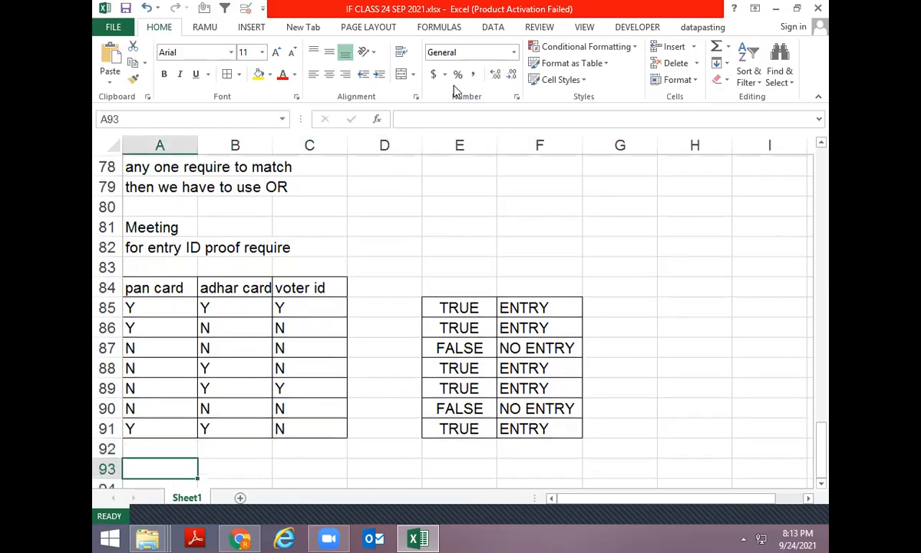
{"action": "key", "text": "Down"}
{"action": "key", "text": "Down"}
{"action": "key", "text": "Down"}
{"action": "key", "text": "Down"}
{"action": "key", "text": "Down"}
{"action": "key", "text": "Up"}
{"action": "key", "text": "Up"}
{"action": "key", "text": "Up"}
{"action": "key", "text": "Up"}
{"action": "key", "text": "Up"}
{"action": "key", "text": "Up"}
{"action": "key", "text": "Down"}
{"action": "type", "text": "A"}
{"action": "key", "text": "BackSpace"}
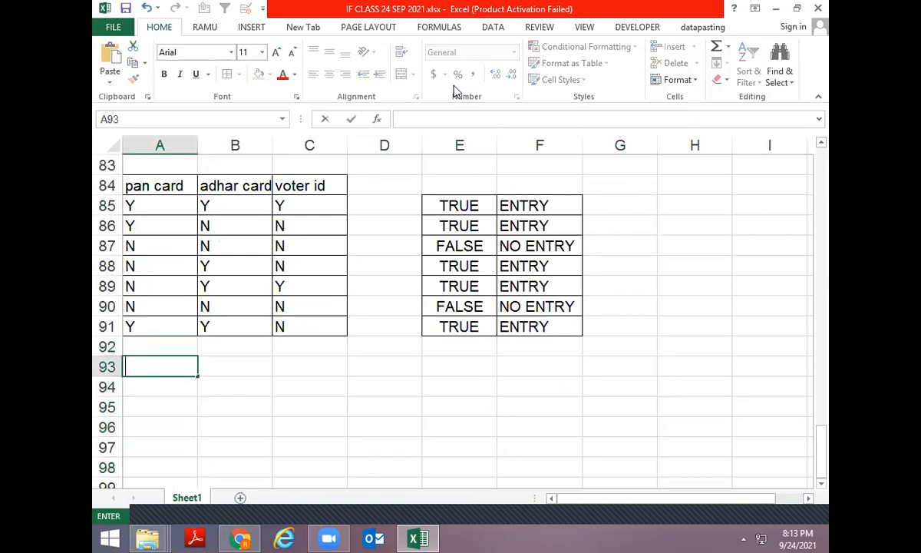
{"action": "type", "text": "USE OF AND"}
{"action": "key", "text": "Return"}
- Enter the note "2 or more than 2 condition," in A95
{"action": "key", "text": "Down"}
{"action": "key", "text": "Down"}
{"action": "key", "text": "Down"}
{"action": "key", "text": "Down"}
{"action": "key", "text": "Down"}
{"action": "key", "text": "Up"}
{"action": "key", "text": "Up"}
{"action": "key", "text": "Up"}
{"action": "key", "text": "Up"}
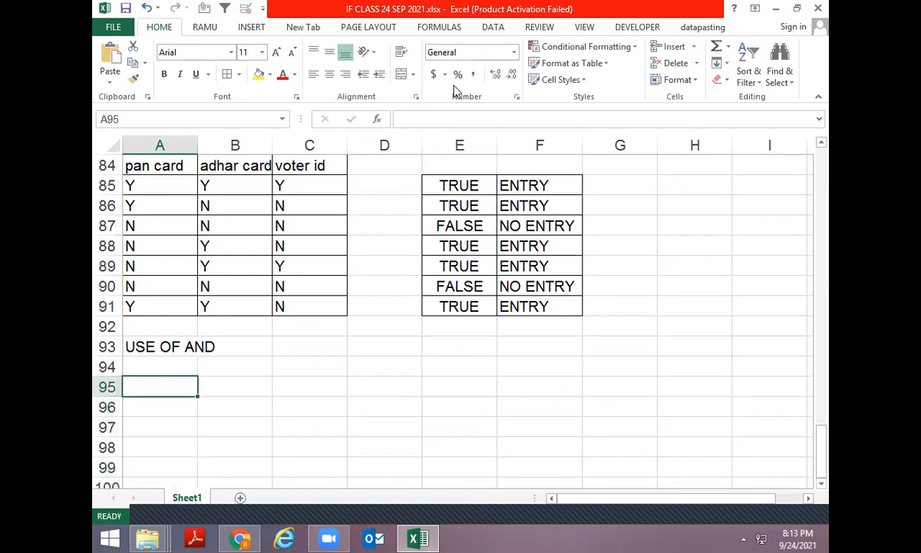
{"action": "type", "text": "2 or motr"}
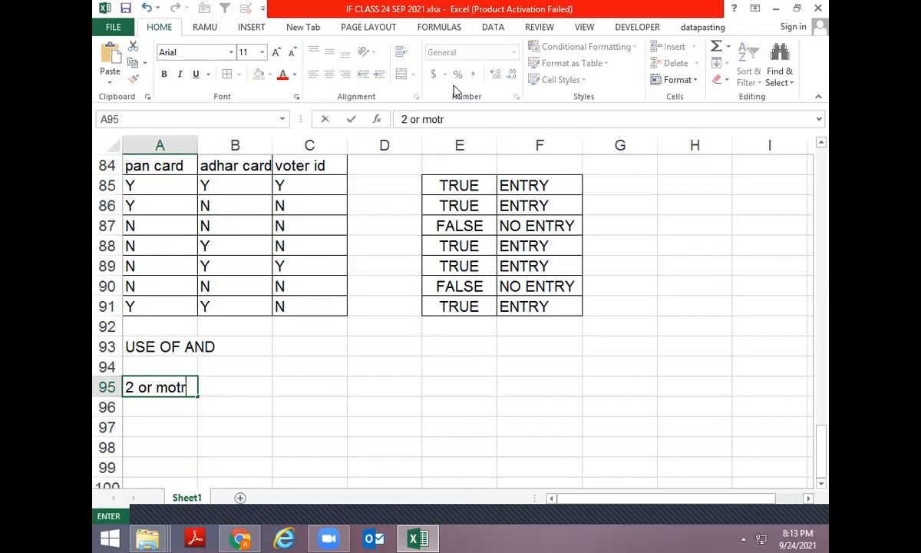
{"action": "key", "text": "BackSpace"}
{"action": "key", "text": "BackSpace"}
{"action": "type", "text": "re than 2 c"}
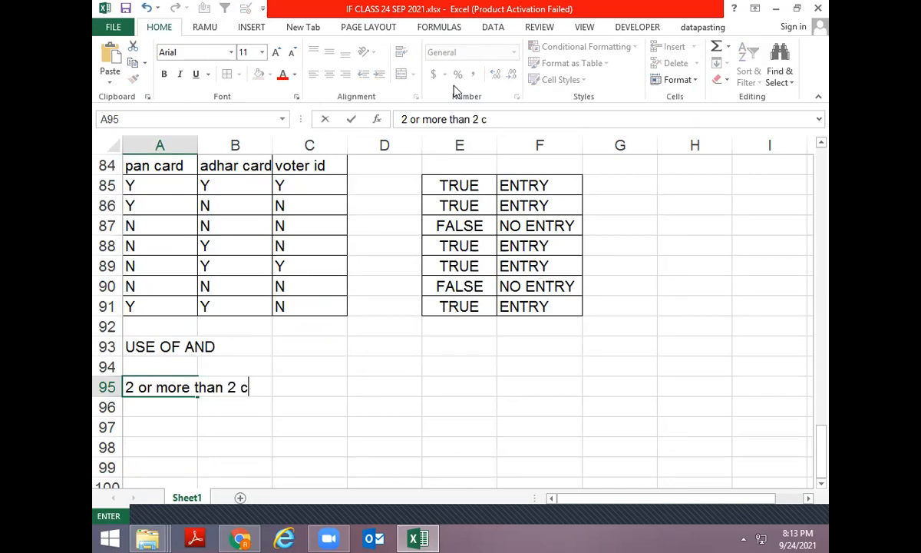
{"action": "type", "text": "ondition,"}
{"action": "key", "text": "Return"}
- Enter the note "all should be required" in A96
{"action": "type", "text": "all shoul"}
{"action": "key", "text": "BackSpace"}
{"action": "key", "text": "BackSpace"}
{"action": "key", "text": "BackSpace"}
{"action": "type", "text": "hould be req"}
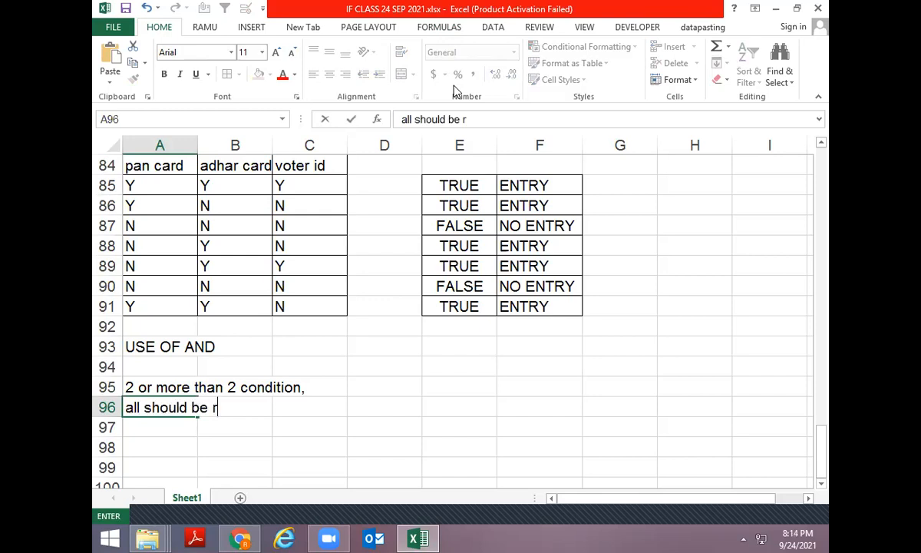
{"action": "key", "text": "BackSpace"}
{"action": "type", "text": "equr"}
{"action": "key", "text": "BackSpace"}
{"action": "type", "text": "ired"}
{"action": "key", "text": "Return"}
{"action": "key", "text": "Return"}
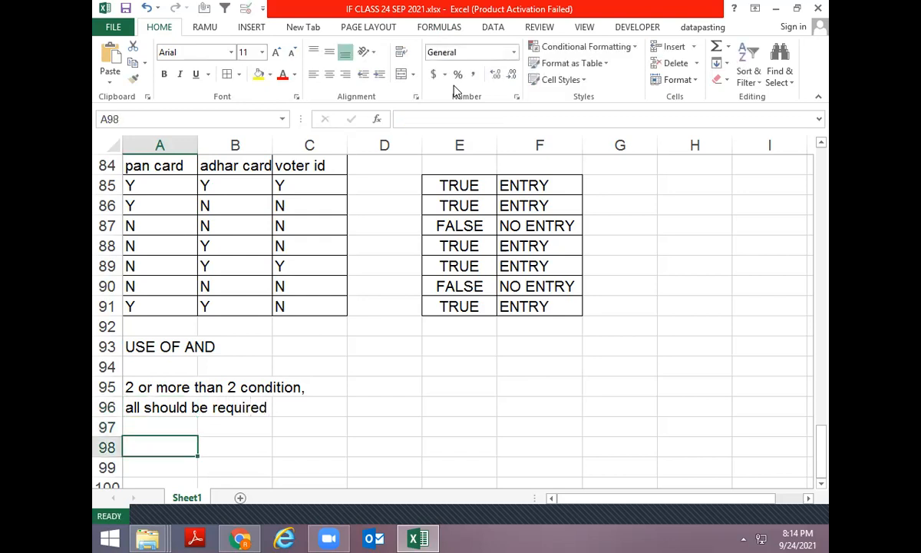
- Highlight the USE OF AND heading in A93 with yellow fill
{"action": "key", "text": "Down"}
{"action": "key", "text": "Down"}
{"action": "key", "text": "Down"}
{"action": "key", "text": "Down"}
{"action": "key", "text": "Down"}
{"action": "key", "text": "Down"}
{"action": "key", "text": "Down"}
{"action": "key", "text": "Down"}
{"action": "key", "text": "Up"}
{"action": "key", "text": "Up"}
{"action": "key", "text": "Up"}
{"action": "key", "text": "Up"}
{"action": "key", "text": "Up"}
{"action": "key", "text": "Up"}
{"action": "key", "text": "Up"}
{"action": "key", "text": "Up"}
{"action": "key", "text": "Up"}
{"action": "key", "text": "Down"}
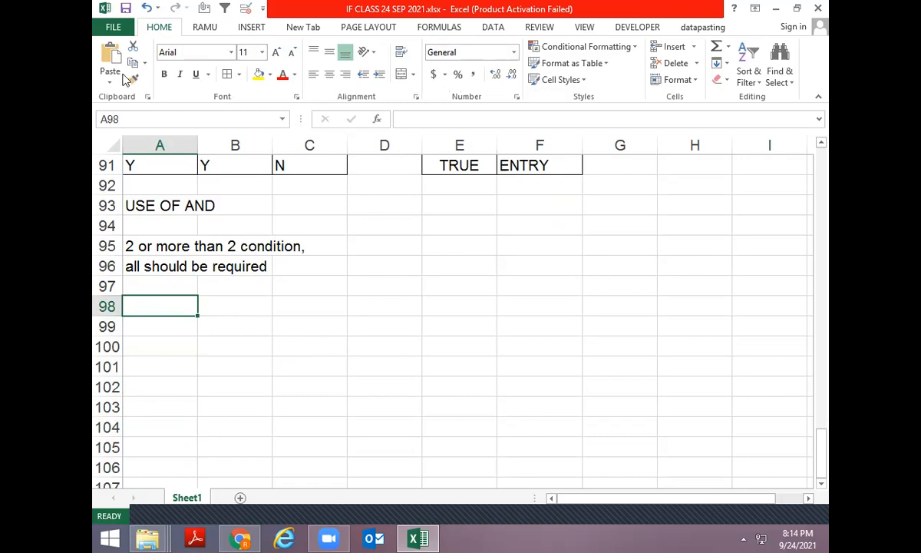
{"action": "left_click", "coordinate": [132, 203]}
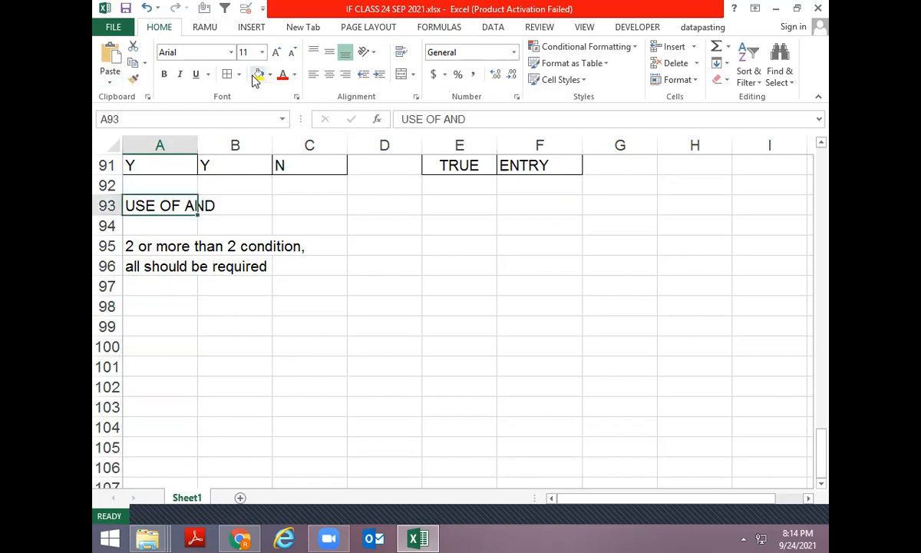
{"action": "left_click", "coordinate": [258, 74]}
{"action": "left_click", "coordinate": [322, 286]}
{"action": "left_click", "coordinate": [380, 304]}
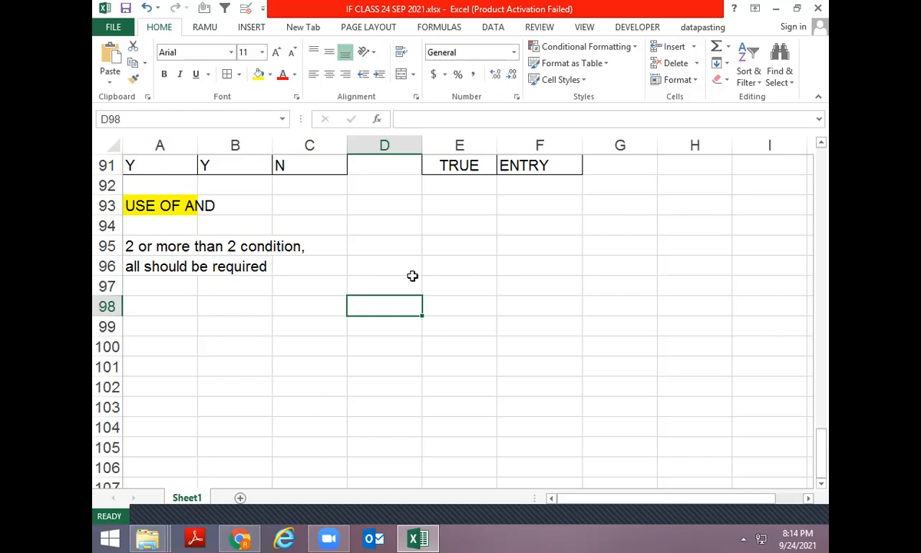
- Enter "bank account open" in A98 as the title of the AND example
{"action": "key", "text": "Left"}
{"action": "key", "text": "Left"}
{"action": "key", "text": "Left"}
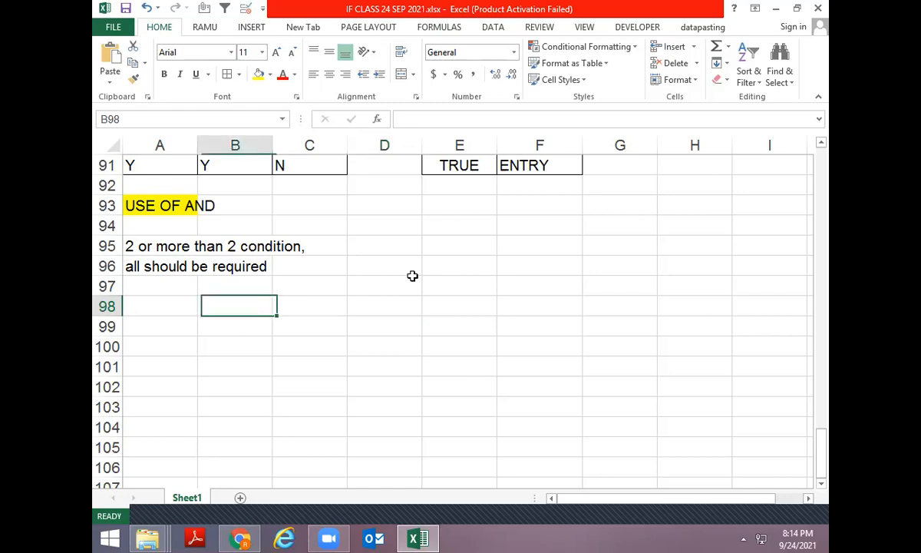
{"action": "type", "text": "bank "}
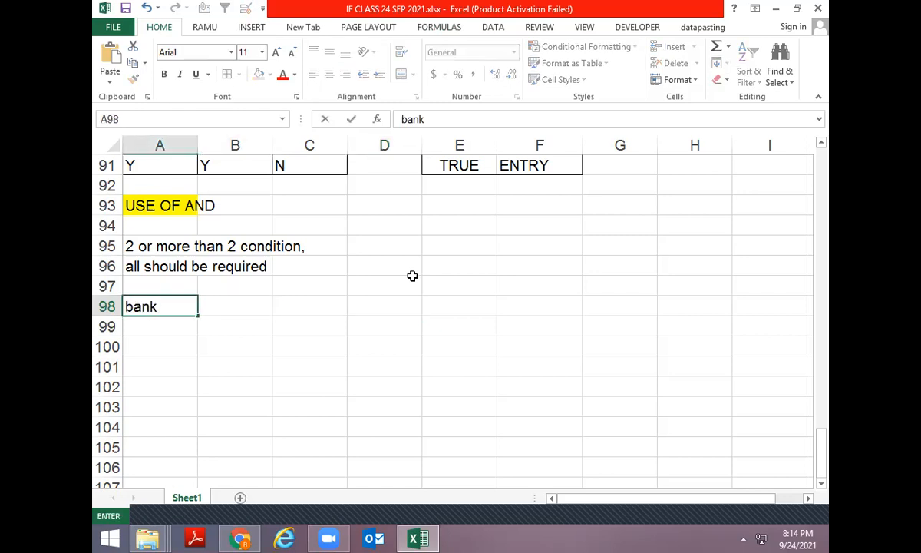
{"action": "type", "text": "account i"}
{"action": "key", "text": "BackSpace"}
{"action": "type", "text": "open"}
{"action": "key", "text": "Return"}
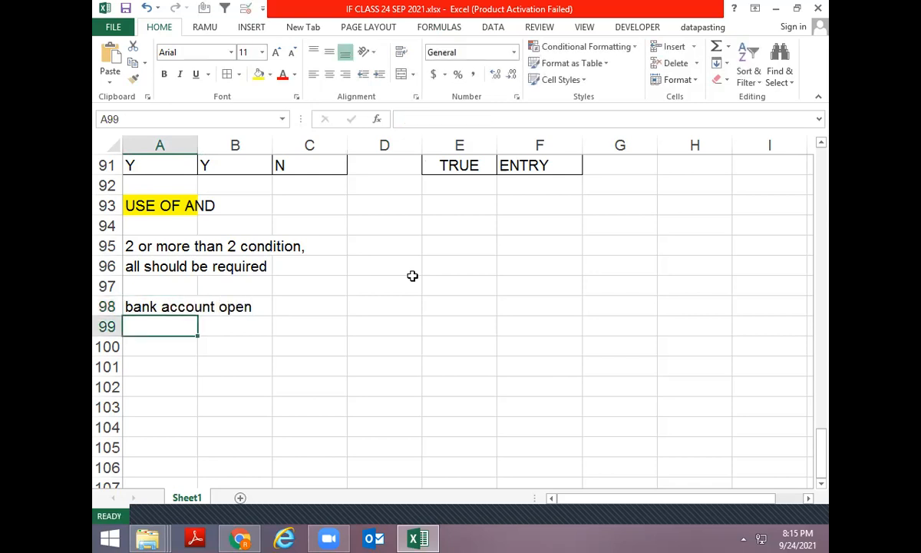
- Enter the table headers "pan card" in A100 and "address" in B100
{"action": "key", "text": "Return"}
{"action": "type", "text": "a"}
{"action": "key", "text": "BackSpace"}
{"action": "type", "text": "a"}
{"action": "key", "text": "BackSpace"}
{"action": "type", "text": "pan card"}
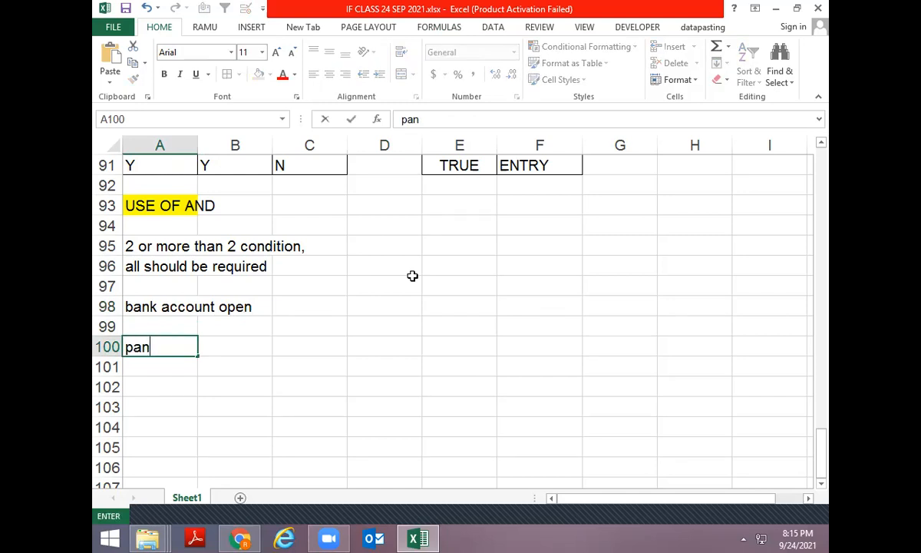
{"action": "key", "text": "Tab"}
{"action": "type", "text": "address"}
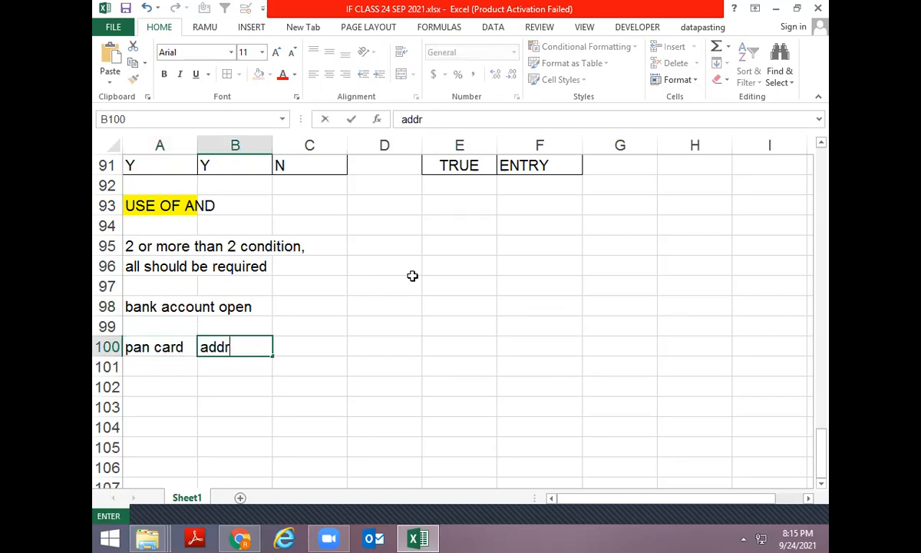
{"action": "key", "text": "Return"}
- Extend the header in B100 to "address proof" and autofit the width of column B
{"action": "key", "text": "Up"}
{"action": "key", "text": "Right"}
{"action": "key", "text": "F2"}
{"action": "type", "text": "proof"}
{"action": "key", "text": "ctrl+Return"}
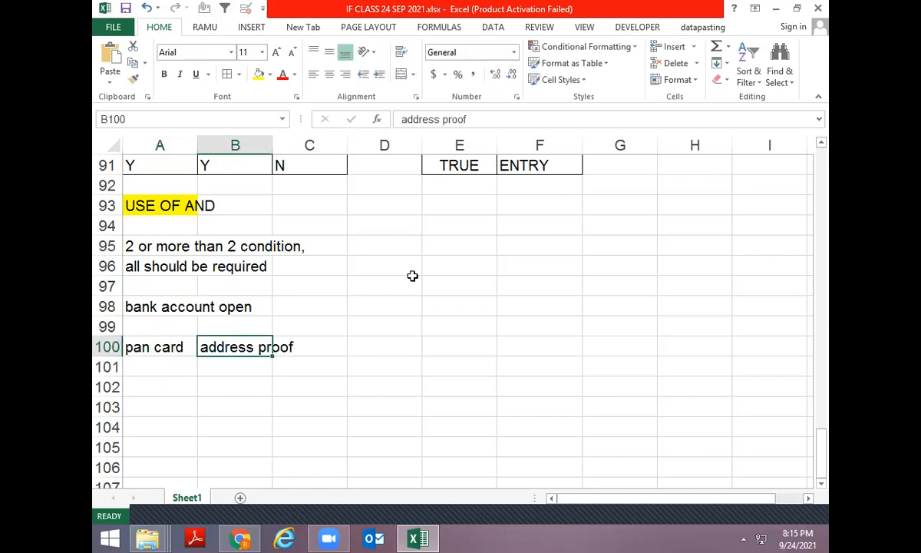
{"action": "key", "text": "alt+h"}
{"action": "key", "text": "o"}
{"action": "key", "text": "i"}
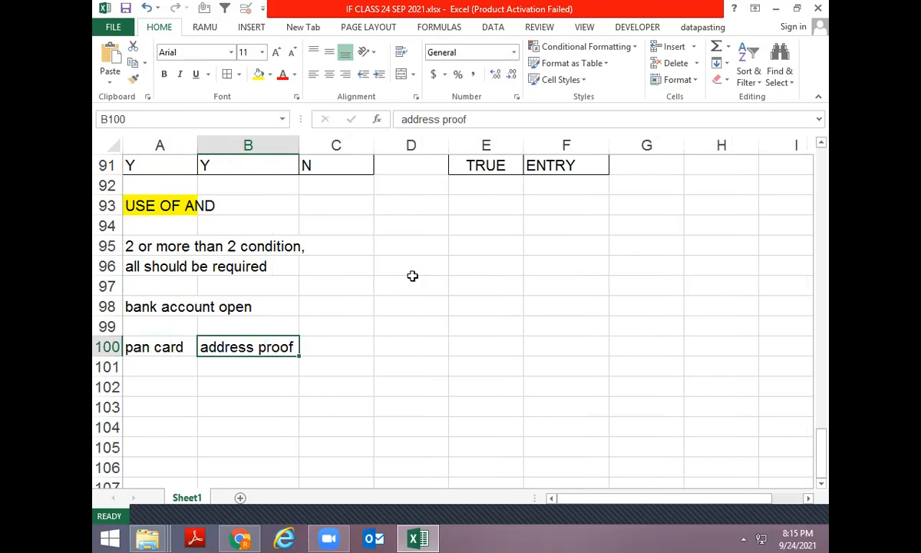
- Fill the first two table rows with Y and Y in A101:B101, and N and N in A102:B102
{"action": "key", "text": "Left"}
{"action": "key", "text": "Down"}
{"action": "key", "text": "Down"}
{"action": "key", "text": "Down"}
{"action": "key", "text": "Down"}
{"action": "key", "text": "Down"}
{"action": "key", "text": "Down"}
{"action": "key", "text": "Down"}
{"action": "key", "text": "Down"}
{"action": "key", "text": "Down"}
{"action": "key", "text": "Down"}
{"action": "key", "text": "Down"}
{"action": "key", "text": "Down"}
{"action": "key", "text": "Down"}
{"action": "key", "text": "Down"}
{"action": "key", "text": "Down"}
{"action": "key", "text": "ctrl+Up"}
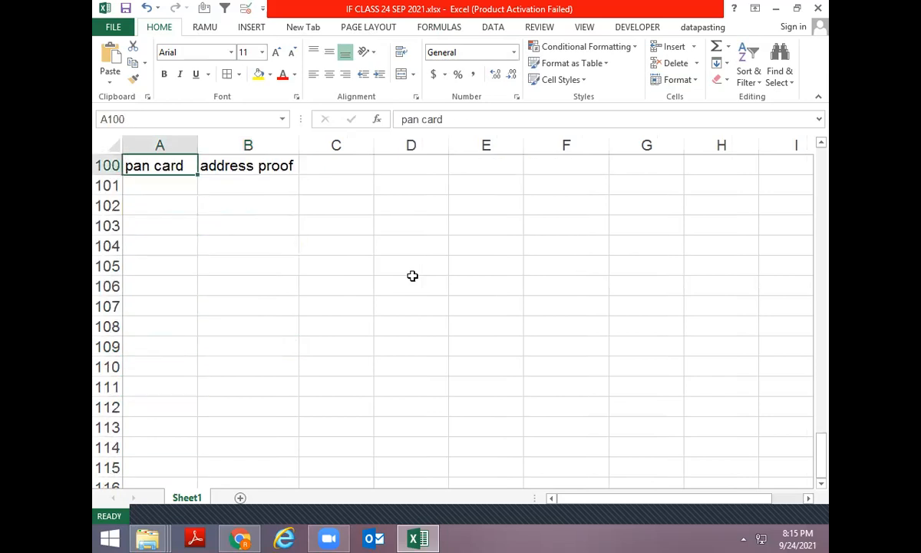
{"action": "key", "text": "Up"}
{"action": "key", "text": "Down"}
{"action": "key", "text": "Down"}
{"action": "key", "text": "Up"}
{"action": "key", "text": "Up"}
{"action": "key", "text": "ctrl+Up"}
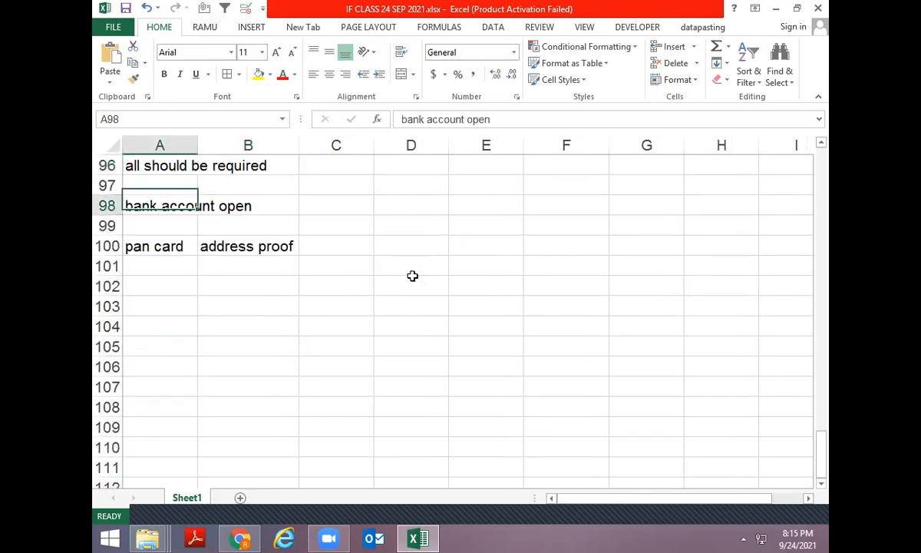
{"action": "key", "text": "Down"}
{"action": "key", "text": "Down"}
{"action": "key", "text": "Down"}
{"action": "type", "text": "Y"}
{"action": "key", "text": "Tab"}
{"action": "type", "text": "Y"}
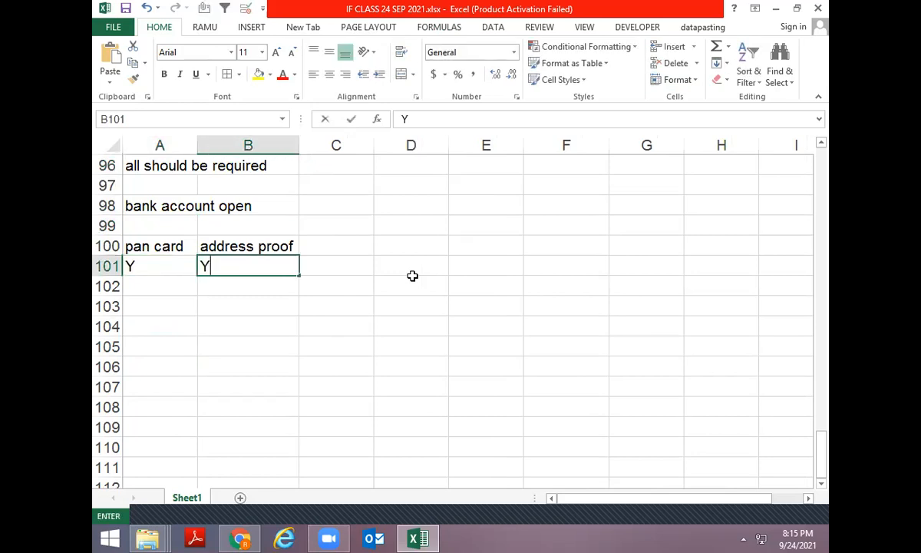
{"action": "key", "text": "Return"}
{"action": "type", "text": "N"}
{"action": "key", "text": "Tab"}
{"action": "type", "text": "N"}
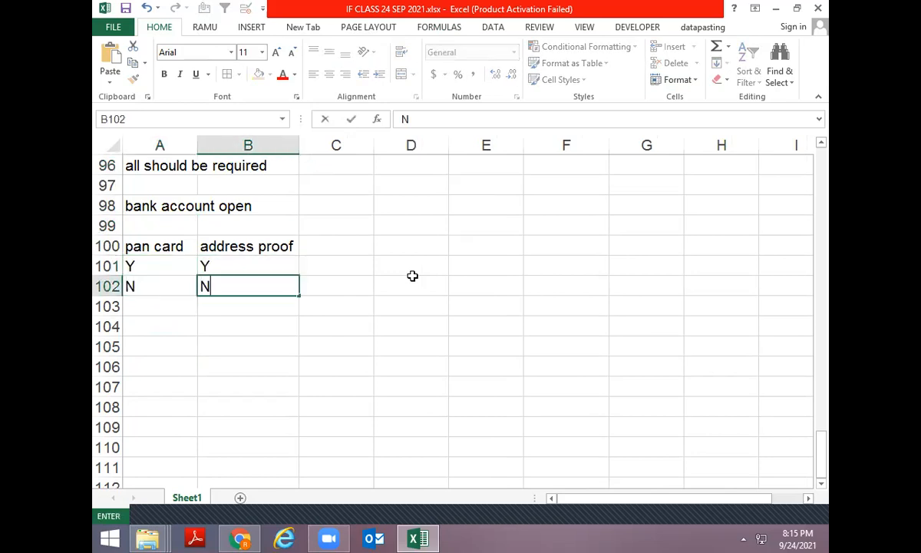
- Fill the next two table rows with Y and N in A103:B103, and N and Y in A104:B104
{"action": "key", "text": "Return"}
{"action": "type", "text": "Y"}
{"action": "key", "text": "Tab"}
{"action": "type", "text": "N"}
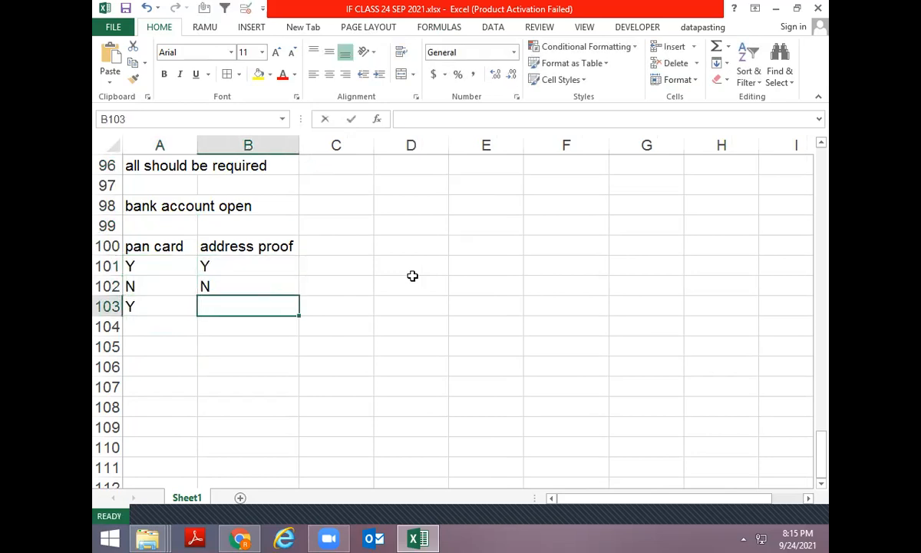
{"action": "key", "text": "Return"}
{"action": "type", "text": "N"}
{"action": "key", "text": "Tab"}
{"action": "type", "text": "Y"}
{"action": "key", "text": "Return"}
- Fill the last two table rows with N and N in A105:B105, and Y and Y in A106:B106
{"action": "type", "text": "N"}
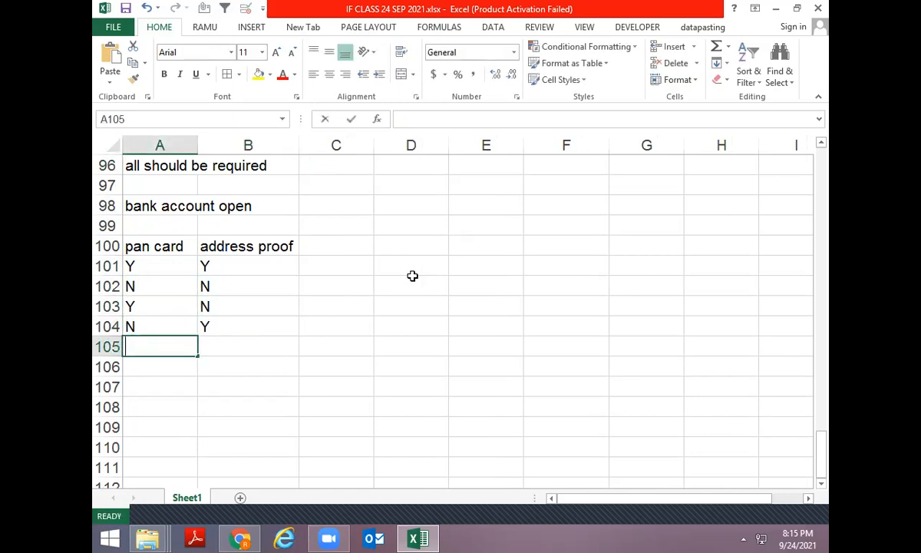
{"action": "key", "text": "Tab"}
{"action": "type", "text": "N"}
{"action": "key", "text": "Tab"}
{"action": "key", "text": "Left"}
{"action": "key", "text": "Return"}
{"action": "type", "text": "Y"}
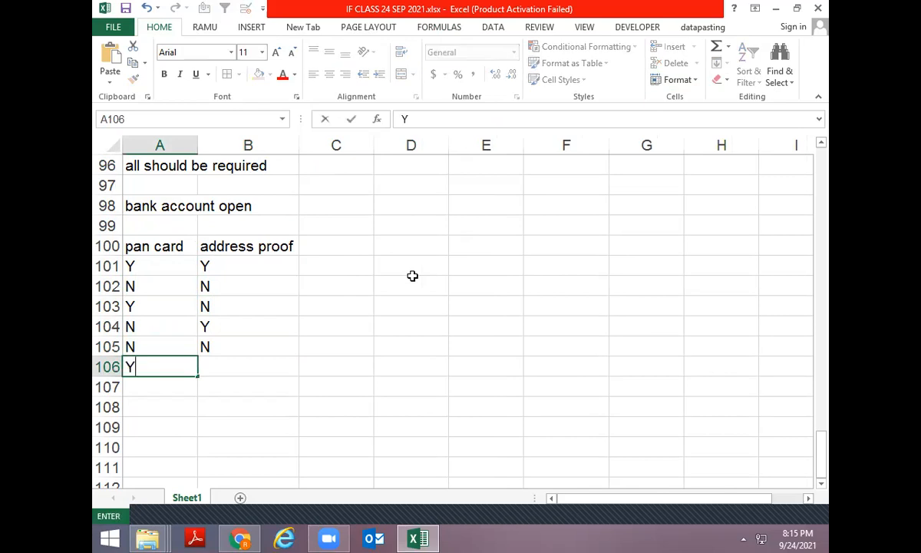
{"action": "key", "text": "Tab"}
{"action": "type", "text": "Y"}
{"action": "key", "text": "Tab"}
- Apply all borders to the pan card and address proof table in A100:B106
{"action": "key", "text": "Up"}
{"action": "key", "text": "Left"}
{"action": "key", "text": "ctrl+Up"}
{"action": "key", "text": "Left"}
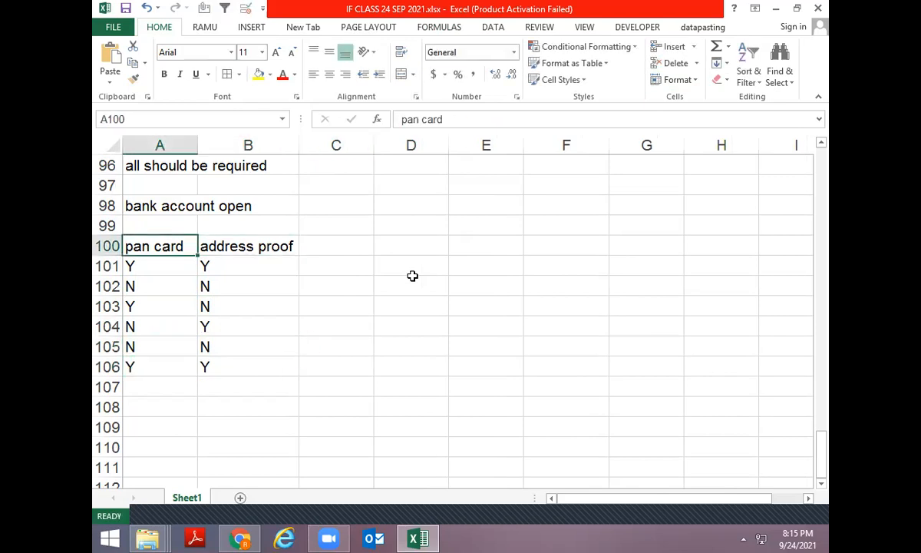
{"action": "key", "text": "ctrl+a"}
{"action": "key", "text": "alt"}
{"action": "key", "text": "h"}
{"action": "key", "text": "b"}
{"action": "key", "text": "a"}
- Enter the formula =AND(A101="Y",B101="Y") in D101
{"action": "key", "text": "Right"}
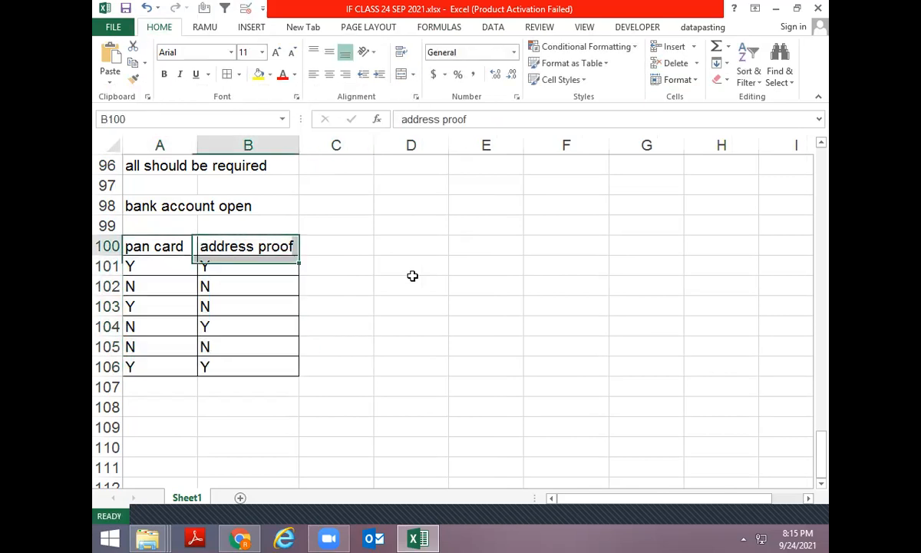
{"action": "key", "text": "Right"}
{"action": "key", "text": "Down"}
{"action": "key", "text": "Right"}
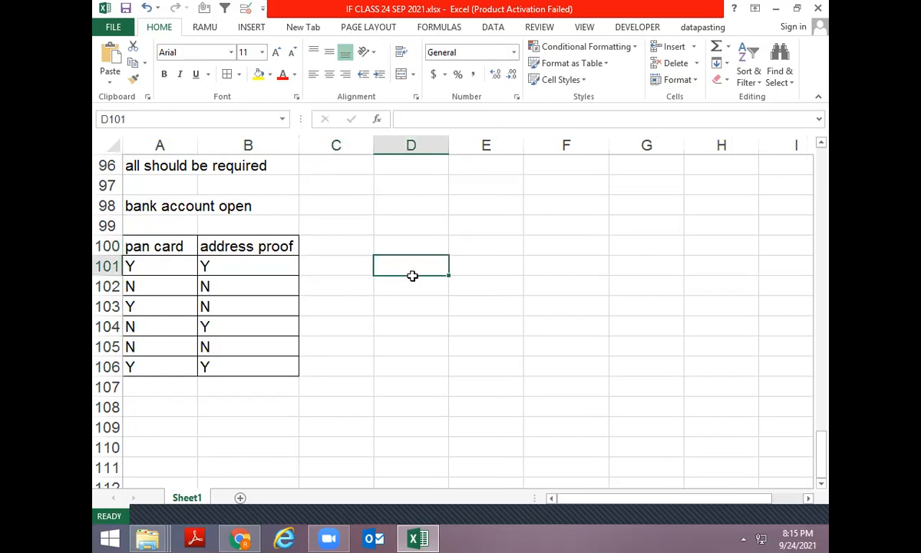
{"action": "key", "text": "Home"}
{"action": "key", "text": "Right"}
{"action": "key", "text": "Left"}
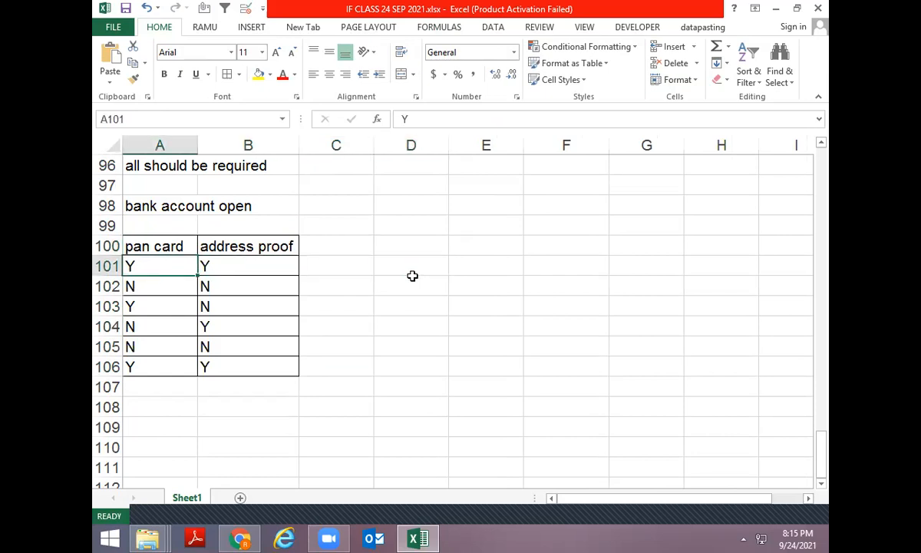
{"action": "key", "text": "Right"}
{"action": "key", "text": "Right"}
{"action": "key", "text": "Right"}
{"action": "type", "text": "=AND"}
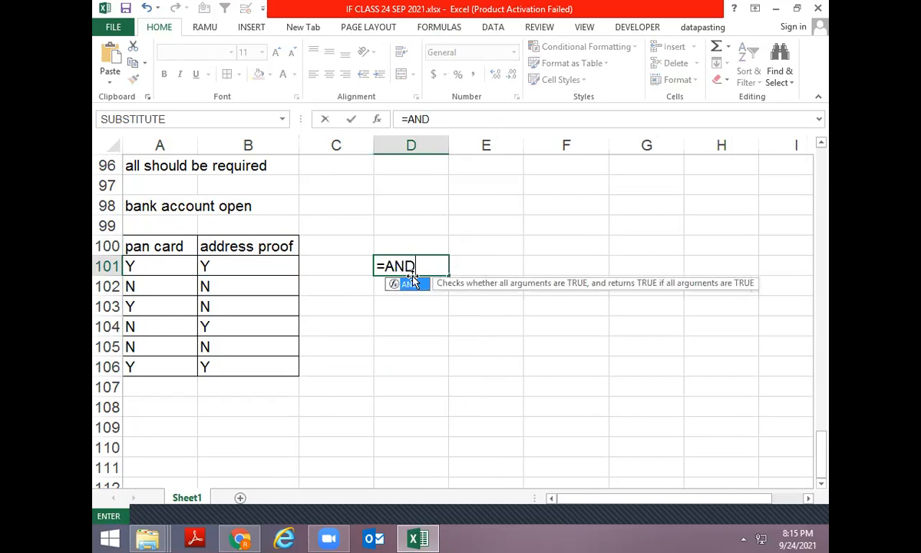
{"action": "type", "text": "("}
{"action": "key", "text": "Left"}
{"action": "key", "text": "Left"}
{"action": "key", "text": "Left"}
{"action": "type", "text": "=\"Y\","}
{"action": "key", "text": "Left"}
{"action": "key", "text": "Left"}
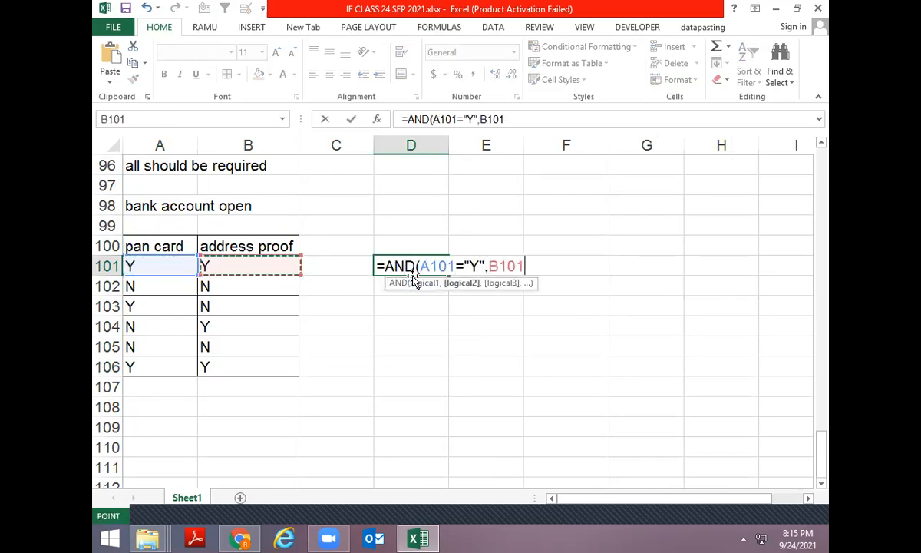
{"action": "type", "text": "=\"Y\""}
{"action": "key", "text": "Return"}
- Copy the AND formula from D101 down through D106, one row at a time
{"action": "key", "text": "ctrl+d"}
{"action": "key", "text": "Return"}
{"action": "key", "text": "ctrl+d"}
{"action": "key", "text": "Return"}
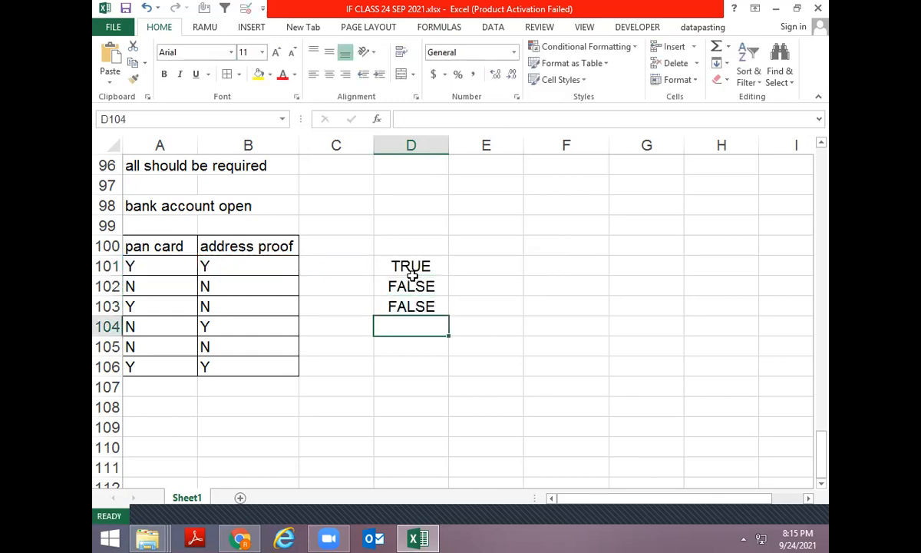
{"action": "key", "text": "ctrl+d"}
{"action": "key", "text": "Return"}
{"action": "key", "text": "ctrl+d"}
{"action": "key", "text": "Return"}
{"action": "key", "text": "ctrl+d"}
- Examine the AND formula in D101 against the pan card and address proof values in its row
{"action": "left_click", "coordinate": [413, 273]}
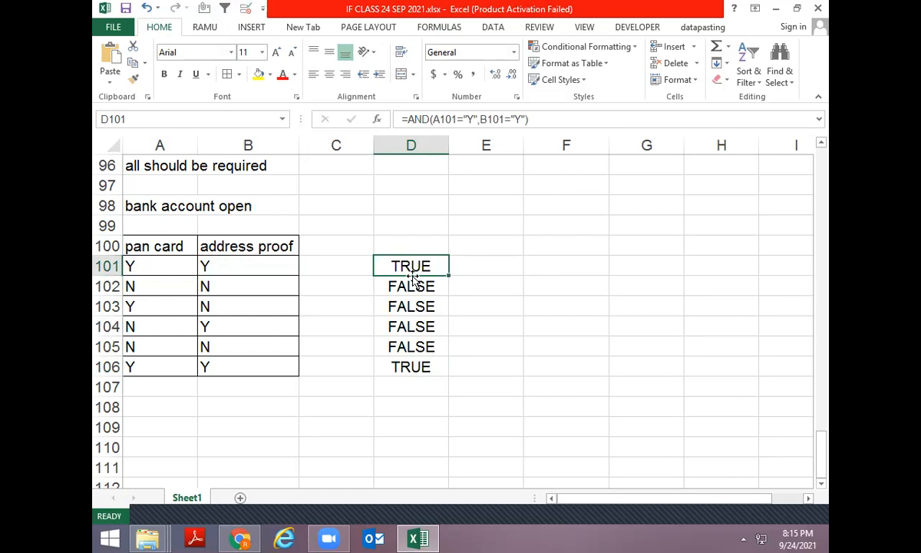
{"action": "double_click", "coordinate": [413, 272]}
{"action": "key", "text": "Escape"}
{"action": "key", "text": "Right"}
{"action": "key", "text": "Left"}
{"action": "key", "text": "Left"}
{"action": "key", "text": "Left"}
{"action": "key", "text": "Left"}
{"action": "key", "text": "Right"}
{"action": "key", "text": "Right"}
{"action": "key", "text": "Right"}
{"action": "key", "text": "Down"}
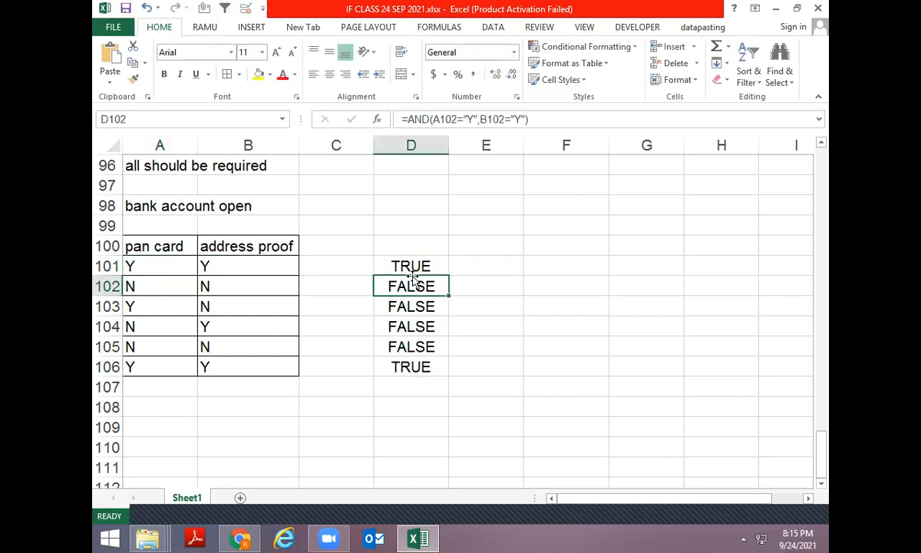
- Reuse the AND test from D101 in E101 as =IF(AND(A101="Y",B101="Y"),"open","not open")
{"action": "key", "text": "Up"}
{"action": "key", "text": "F2"}
{"action": "key", "text": "Tab"}
{"action": "type", "text": "=AND(A101=\"Y\",B101=\"Y\")"}
{"action": "key", "text": "F2"}
{"action": "key", "text": "Home"}
{"action": "key", "text": "Right"}
{"action": "type", "text": "IF("}
{"action": "key", "text": "End"}
{"action": "type", "text": ",\"open\",\"not "}
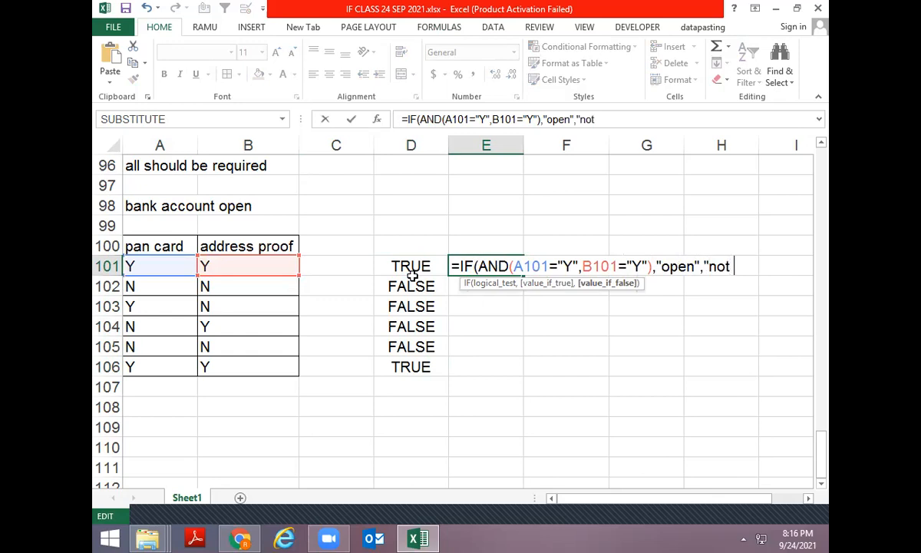
{"action": "type", "text": "open\""}
{"action": "key", "text": "Return"}
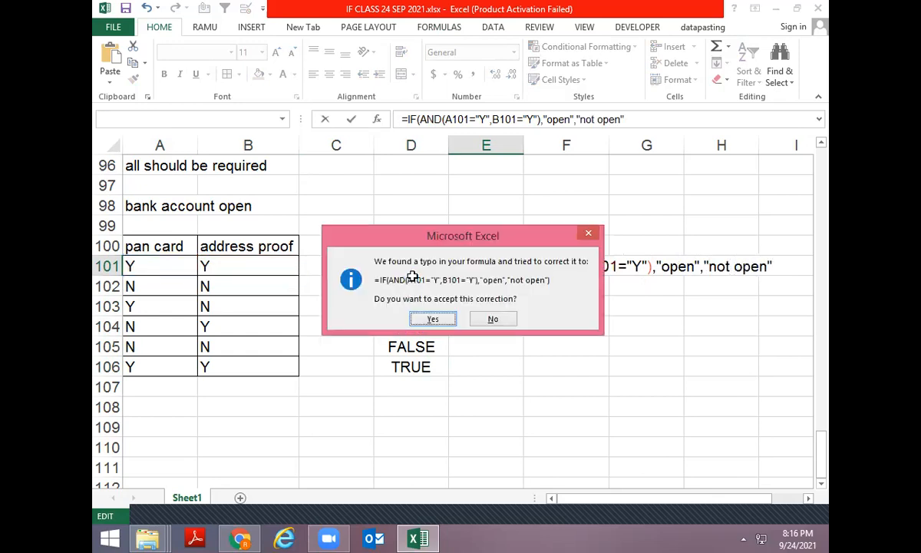
{"action": "key", "text": "Return"}
- Fill the IF formula from E101 down through E106
{"action": "key", "text": "Left"}
{"action": "key", "text": "ctrl+Down"}
{"action": "key", "text": "Right"}
{"action": "key", "text": "ctrl+shift+Up"}
{"action": "key", "text": "ctrl+d"}
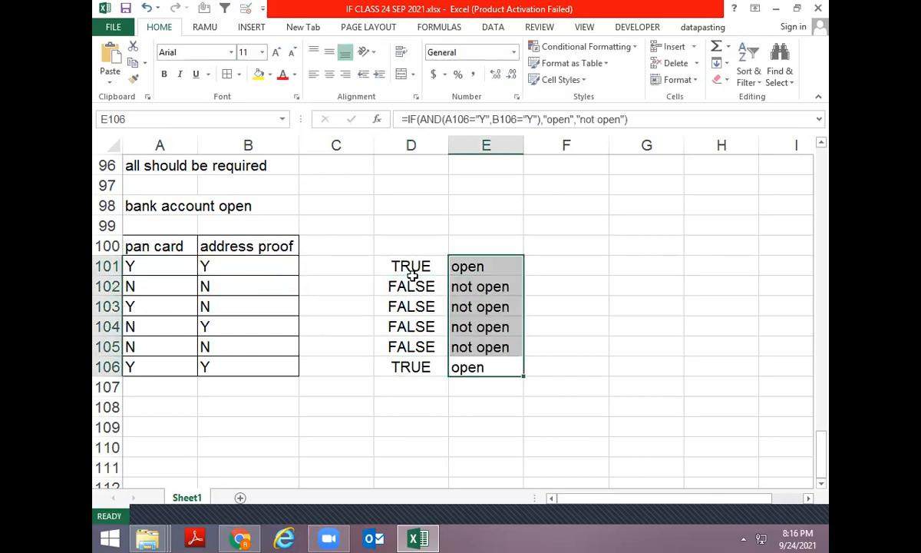
- Apply all borders to the result columns in D101:E106
{"action": "key", "text": "shift+Left"}
{"action": "key", "text": "alt+h"}
{"action": "key", "text": "b"}
{"action": "key", "text": "a"}
- Compare the pan card and address proof entries in row 104 with the AND and IF results in D104 and E104
{"action": "key", "text": "Left"}
{"action": "key", "text": "Left"}
{"action": "key", "text": "Left"}
{"action": "key", "text": "Left"}
{"action": "key", "text": "Up"}
{"action": "key", "text": "Up"}
{"action": "key", "text": "Right"}
{"action": "key", "text": "Right"}
{"action": "key", "text": "Right"}
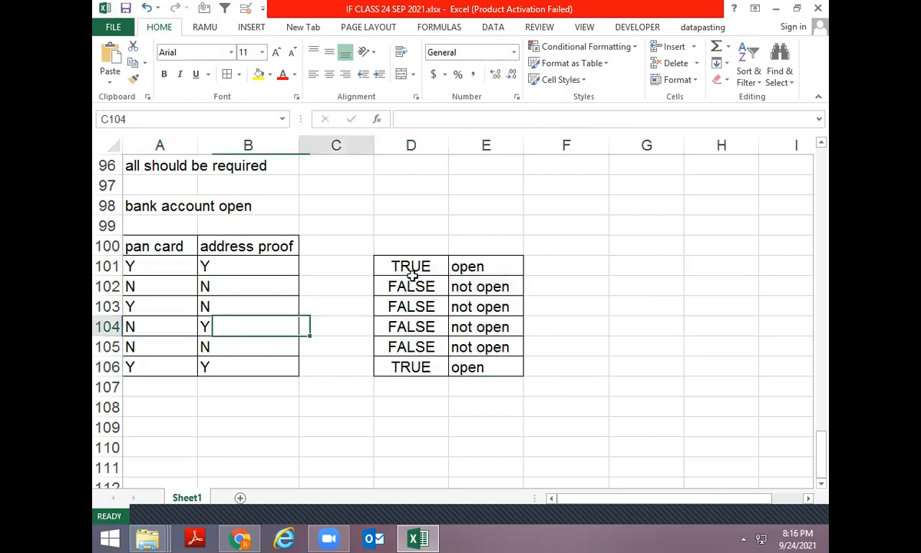
{"action": "key", "text": "Right"}
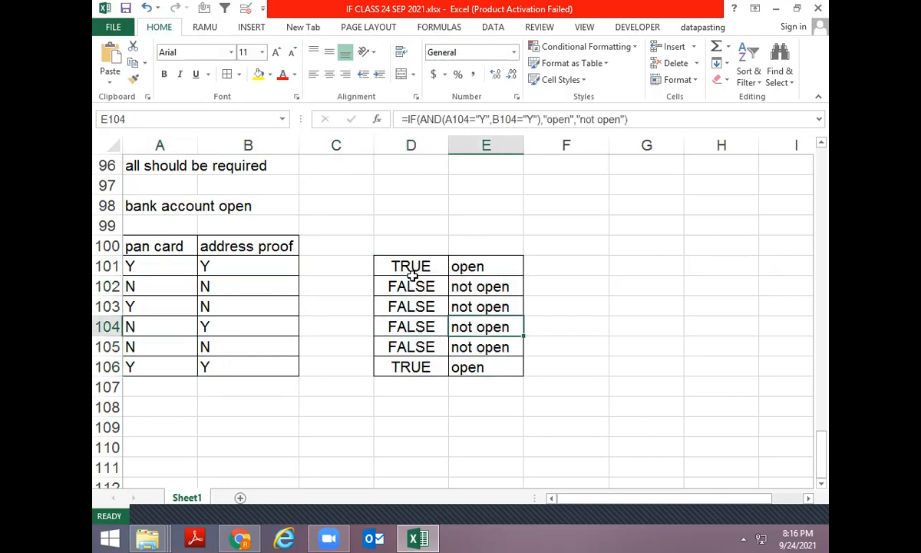
{"action": "key", "text": "Left"}
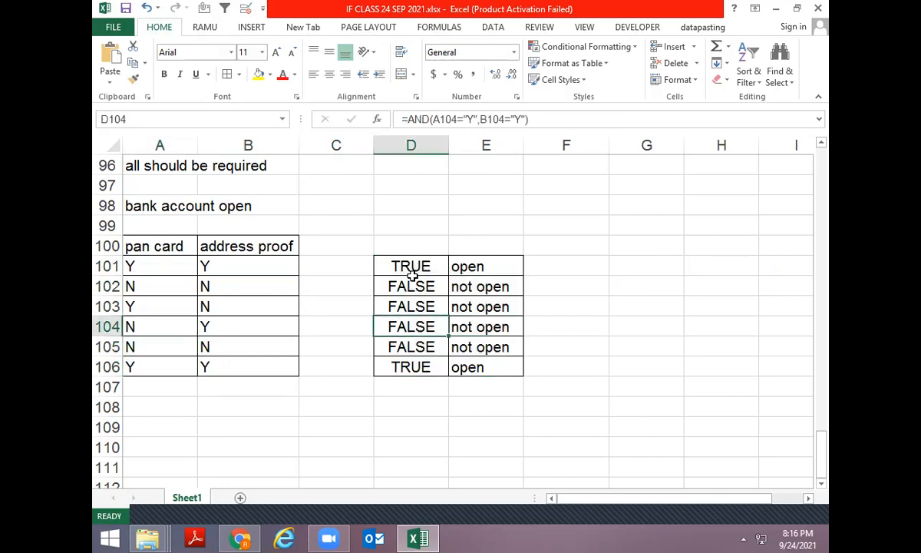
{"action": "key", "text": "Right"}
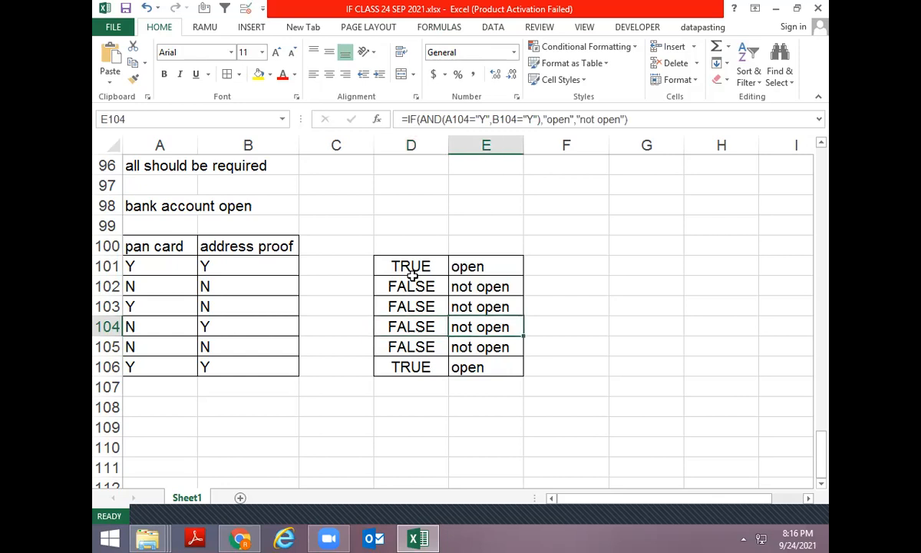
{"action": "key", "text": "Left"}
{"action": "key", "text": "Left"}
{"action": "key", "text": "Left"}
{"action": "key", "text": "Left"}
{"action": "key", "text": "Down"}
{"action": "key", "text": "Up"}
{"action": "key", "text": "Up"}
{"action": "key", "text": "Up"}
{"action": "key", "text": "Up"}
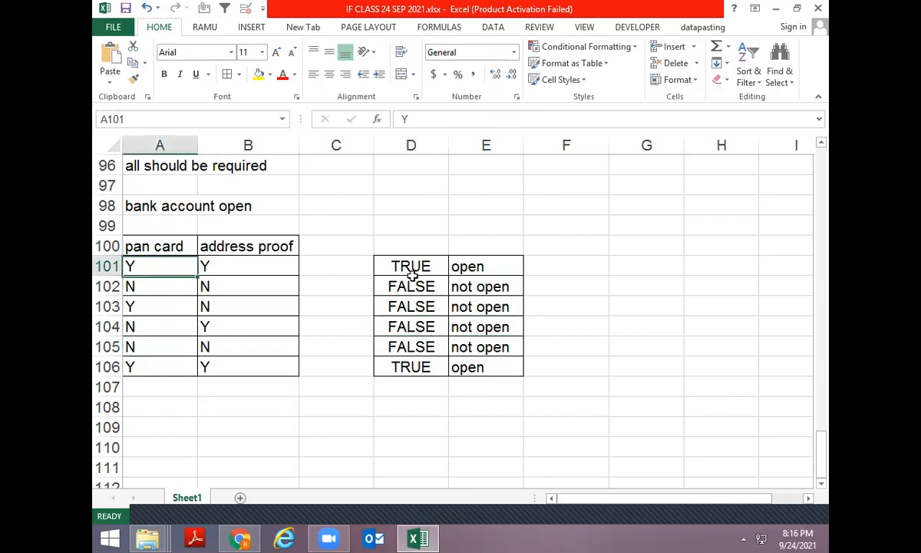
- Copy the bank account title and table in A98:B106 and paste them at A110
{"action": "key", "text": "Up"}
{"action": "key", "text": "Up"}
{"action": "key", "text": "Up"}
{"action": "key", "text": "shift+Down"}
{"action": "key", "text": "shift+Down"}
{"action": "key", "text": "shift+Down"}
{"action": "key", "text": "shift+Down"}
{"action": "key", "text": "shift+Down"}
{"action": "key", "text": "shift+Down"}
{"action": "key", "text": "shift+Down"}
{"action": "key", "text": "shift+Right"}
{"action": "key", "text": "shift+Down"}
{"action": "key", "text": "ctrl+c"}
{"action": "key", "text": "Page_Down"}
{"action": "key", "text": "Up"}
{"action": "key", "text": "Up"}
{"action": "key", "text": "Up"}
{"action": "key", "text": "Up"}
{"action": "key", "text": "Up"}
{"action": "key", "text": "Up"}
{"action": "key", "text": "Up"}
{"action": "key", "text": "Up"}
{"action": "key", "text": "Down"}
{"action": "key", "text": "Down"}
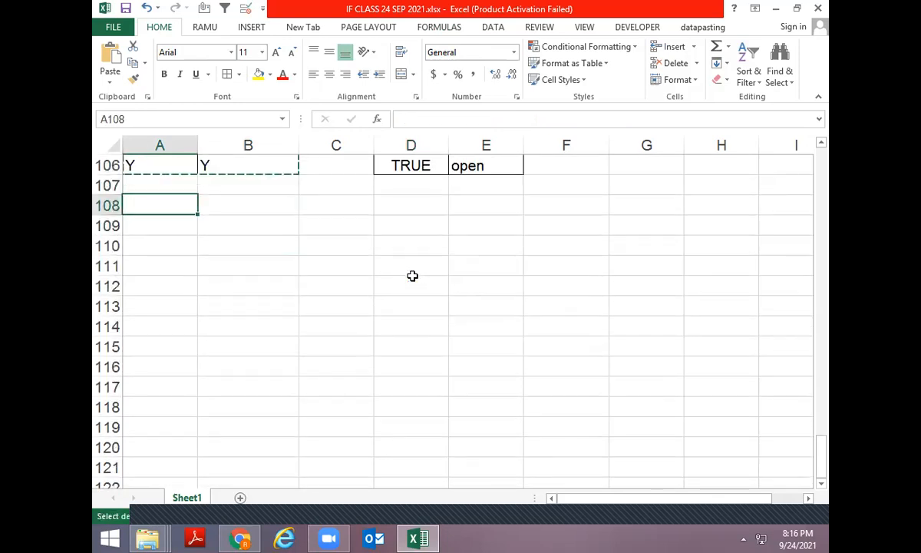
{"action": "key", "text": "Down"}
{"action": "key", "text": "Down"}
{"action": "key", "text": "ctrl+v"}
{"action": "key", "text": "Escape"}
- Copy the "address proof" header from B112 into B111, then merge and center it across B111:D111
{"action": "key", "text": "Down"}
{"action": "key", "text": "Down"}
{"action": "key", "text": "Right"}
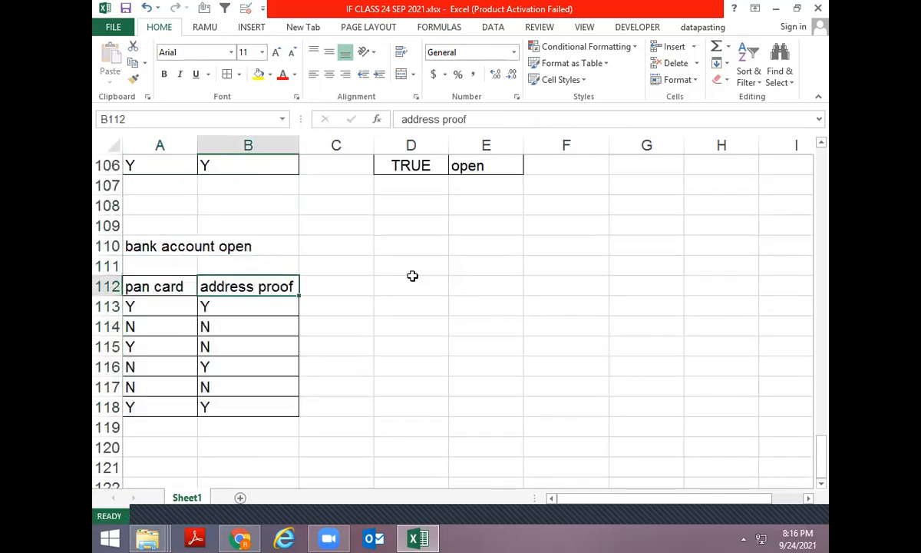
{"action": "key", "text": "ctrl+c"}
{"action": "key", "text": "Up"}
{"action": "key", "text": "ctrl+v"}
{"action": "key", "text": "Escape"}
{"action": "key", "text": "shift+Right"}
{"action": "key", "text": "shift+Right"}
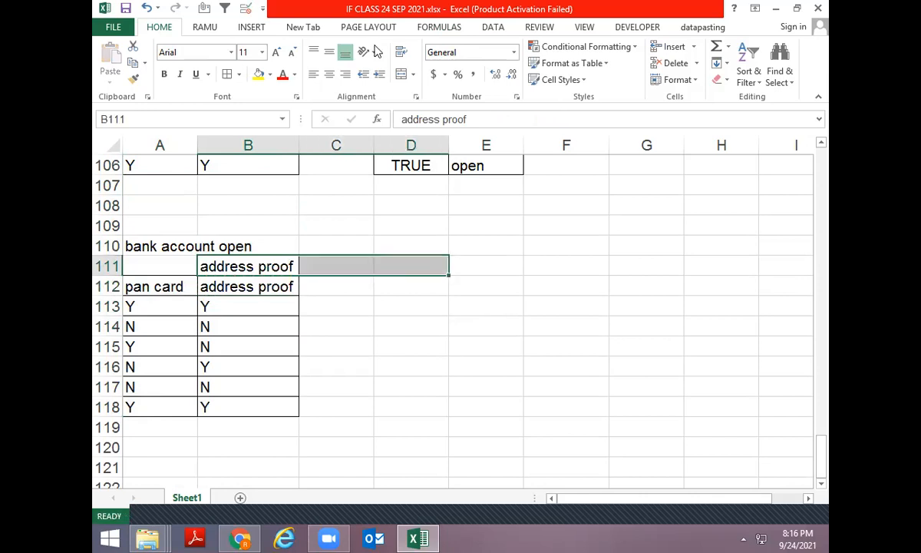
{"action": "left_click", "coordinate": [402, 74]}
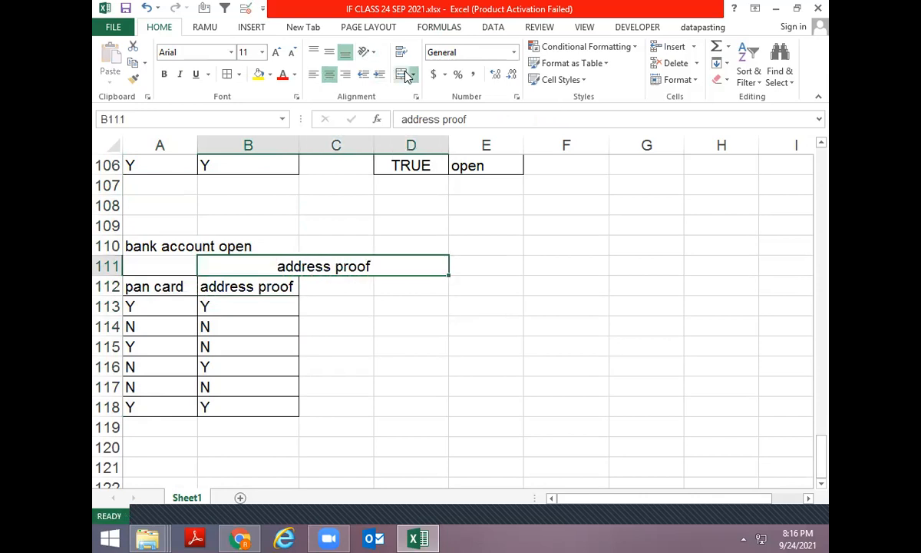
- Enter the address proof subheaders "voter id" in B112, "ahdar card" in C112 and "pass port" in D112
{"action": "key", "text": "Down"}
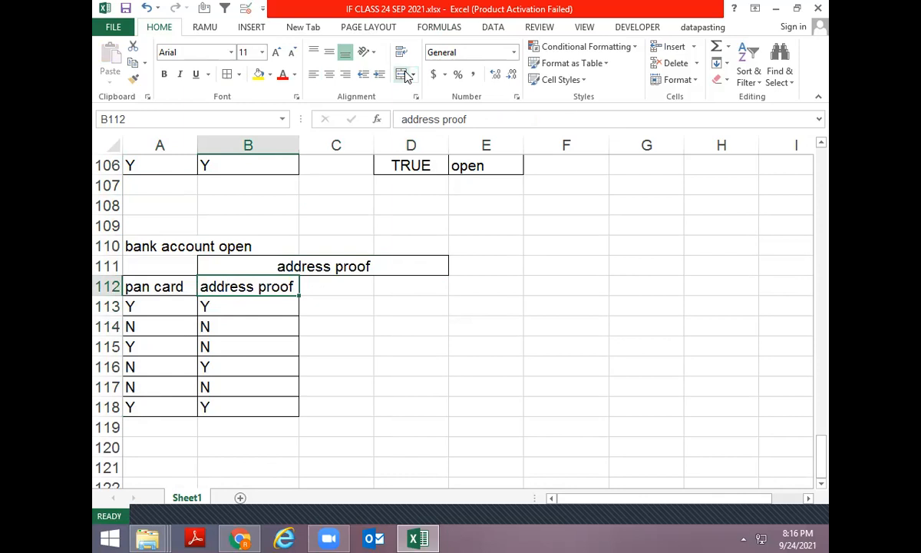
{"action": "type", "text": "voter id"}
{"action": "key", "text": "Tab"}
{"action": "type", "text": "ahdar card"}
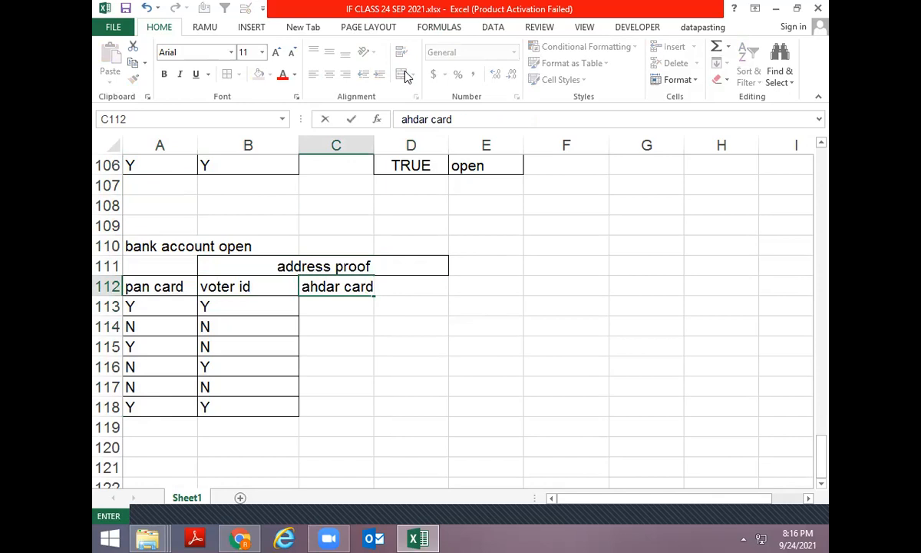
{"action": "key", "text": "Tab"}
{"action": "key", "text": "Left"}
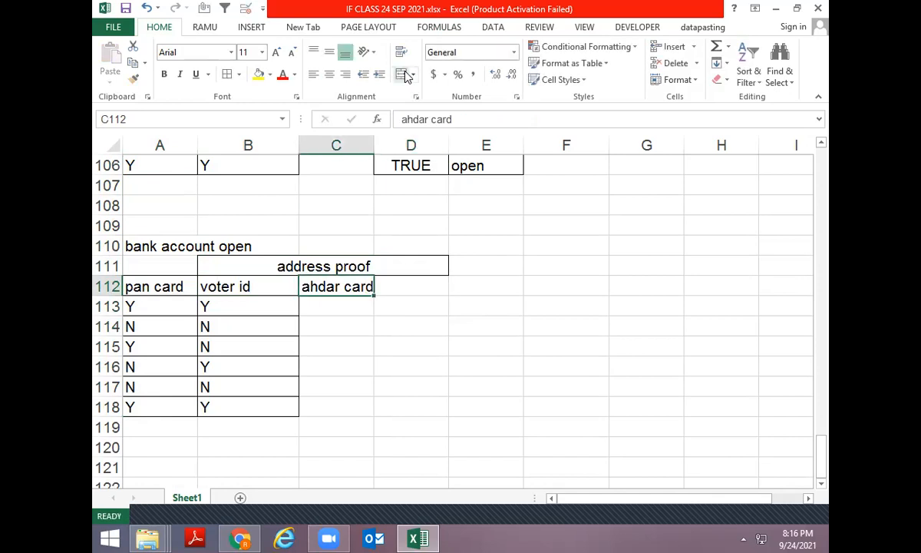
{"action": "key", "text": "Tab"}
{"action": "type", "text": "pass port"}
{"action": "key", "text": "Left"}
{"action": "key", "text": "Left"}
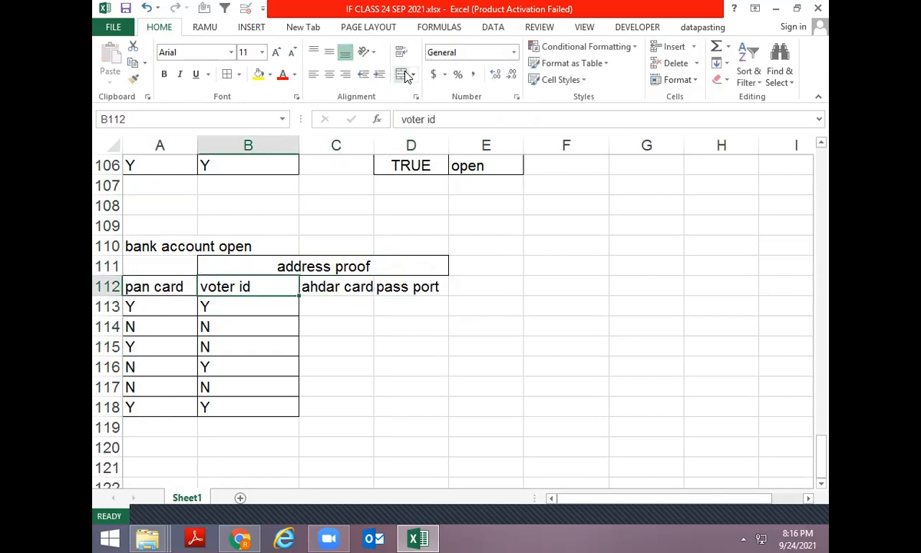
- Apply all borders to the address proof range B112:D118
{"action": "key", "text": "shift+Down"}
{"action": "key", "text": "shift+Down"}
{"action": "key", "text": "shift+Down"}
{"action": "key", "text": "shift+Down"}
{"action": "key", "text": "shift+Down"}
{"action": "key", "text": "shift+Down"}
{"action": "key", "text": "shift+Right"}
{"action": "key", "text": "shift+Right"}
{"action": "key", "text": "alt"}
{"action": "key", "text": "a"}
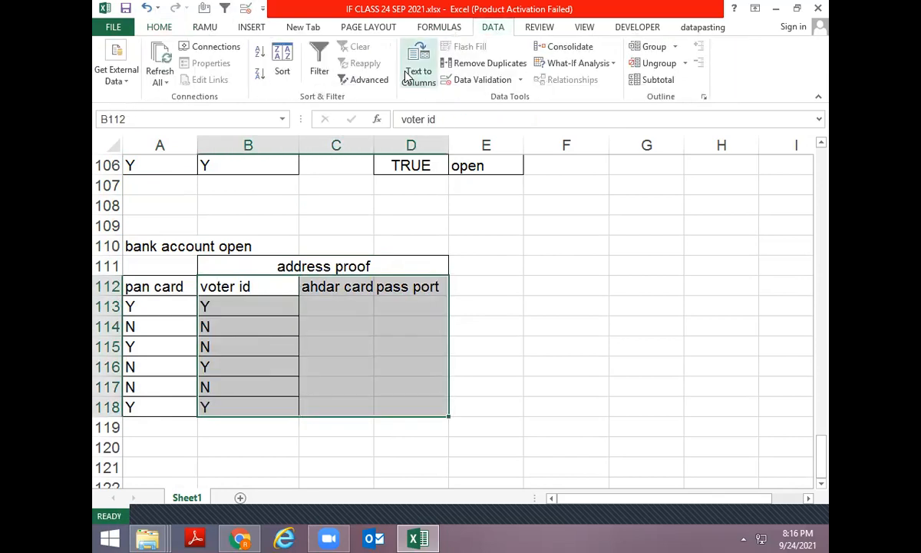
{"action": "key", "text": "alt"}
{"action": "key", "text": "h"}
{"action": "key", "text": "b"}
{"action": "key", "text": "a"}
- Correct the subheader in D112 to "passport" as one word
{"action": "key", "text": "Right"}
{"action": "key", "text": "F2"}
{"action": "key", "text": "Escape"}
{"action": "key", "text": "Right"}
{"action": "key", "text": "Right"}
{"action": "key", "text": "Left"}
{"action": "key", "text": "F2"}
{"action": "key", "text": "Left"}
{"action": "key", "text": "Left"}
{"action": "key", "text": "Left"}
{"action": "key", "text": "Left"}
{"action": "key", "text": "Left"}
{"action": "key", "text": "Delete"}
{"action": "key", "text": "Delete"}
{"action": "type", "text": "ss"}
{"action": "key", "text": "BackSpace"}
{"action": "key", "text": "Return"}
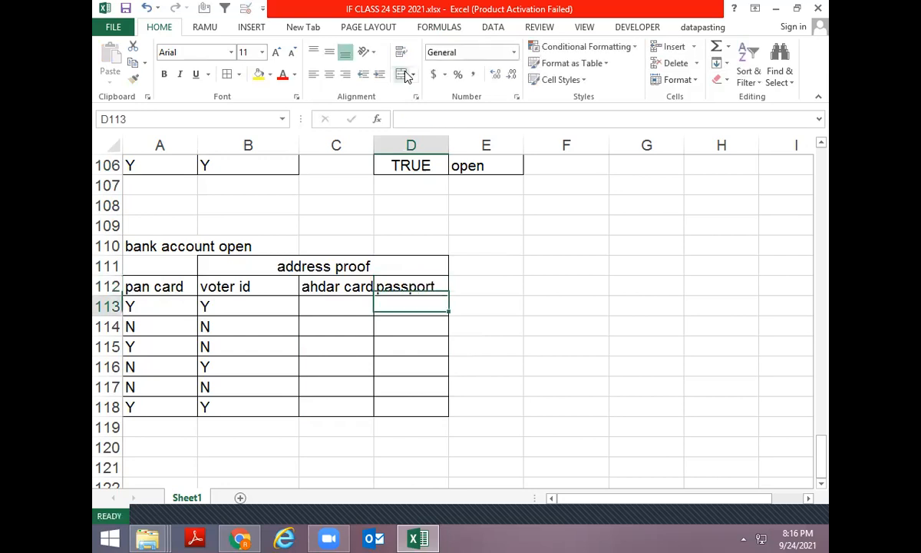
- AutoFit the widths of columns B to D to the contents of B112:D118
{"action": "key", "text": "Up"}
{"action": "key", "text": "Left"}
{"action": "key", "text": "Left"}
{"action": "key", "text": "ctrl+shift+Down"}
{"action": "key", "text": "shift+Right"}
{"action": "key", "text": "shift+Right"}
{"action": "key", "text": "alt"}
{"action": "key", "text": "h"}
{"action": "key", "text": "o"}
{"action": "key", "text": "i"}
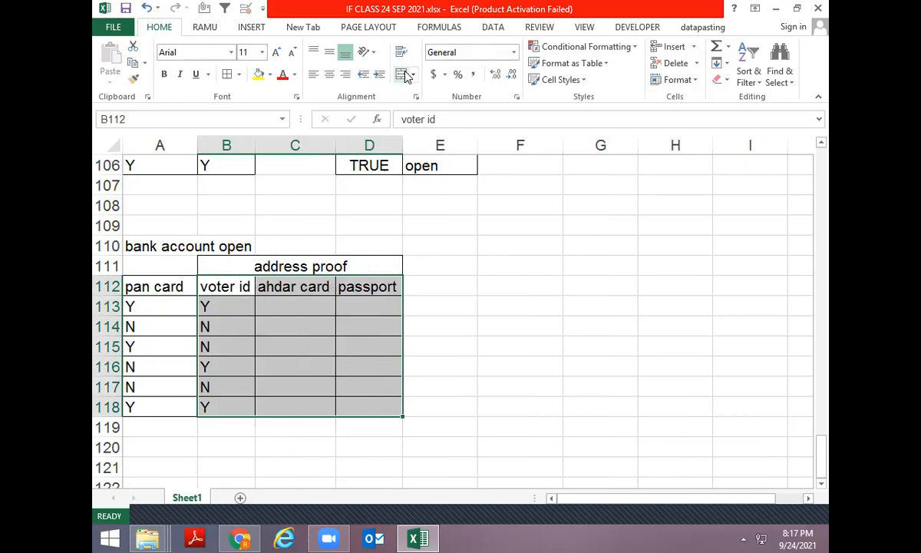
- Clear the copied voter id entries in B113:B118, keeping the header and the pan card column
{"action": "key", "text": "Down"}
{"action": "key", "text": "ctrl+shift+Down"}
{"action": "key", "text": "Delete"}
{"action": "key", "text": "Left"}
{"action": "key", "text": "Up"}
{"action": "key", "text": "ctrl+shift+Down"}
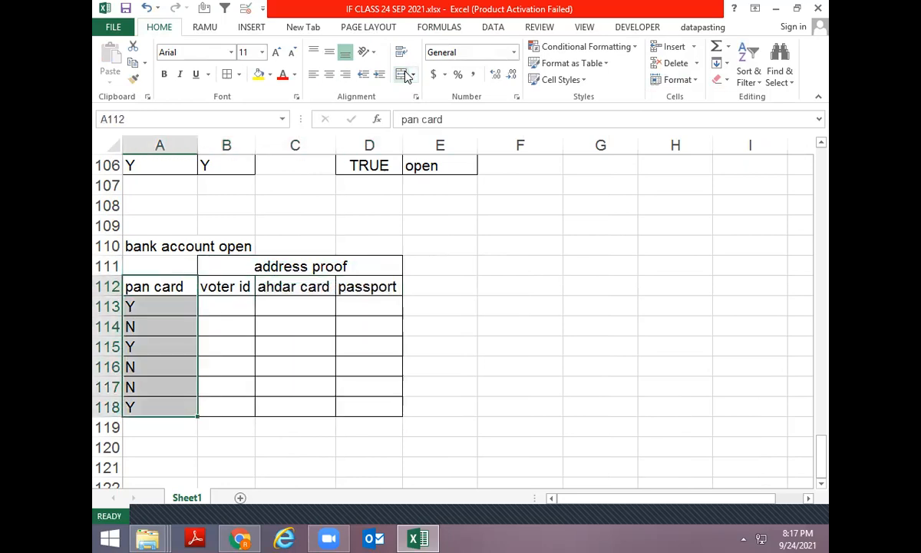
- Enter "y" for voter id, ahdar card and passport in B113:D113
{"action": "key", "text": "Right"}
{"action": "key", "text": "shift+Right"}
{"action": "key", "text": "shift+Right"}
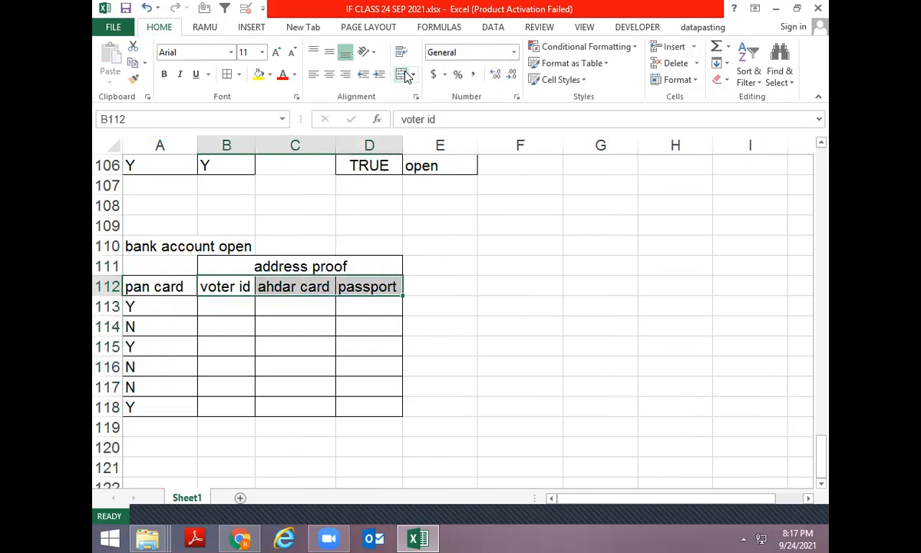
{"action": "key", "text": "Down"}
{"action": "type", "text": "y"}
{"action": "key", "text": "Tab"}
{"action": "type", "text": "y"}
{"action": "key", "text": "Tab"}
{"action": "type", "text": "y"}
{"action": "key", "text": "Tab"}
{"action": "key", "text": "Down"}
{"action": "key", "text": "Left"}
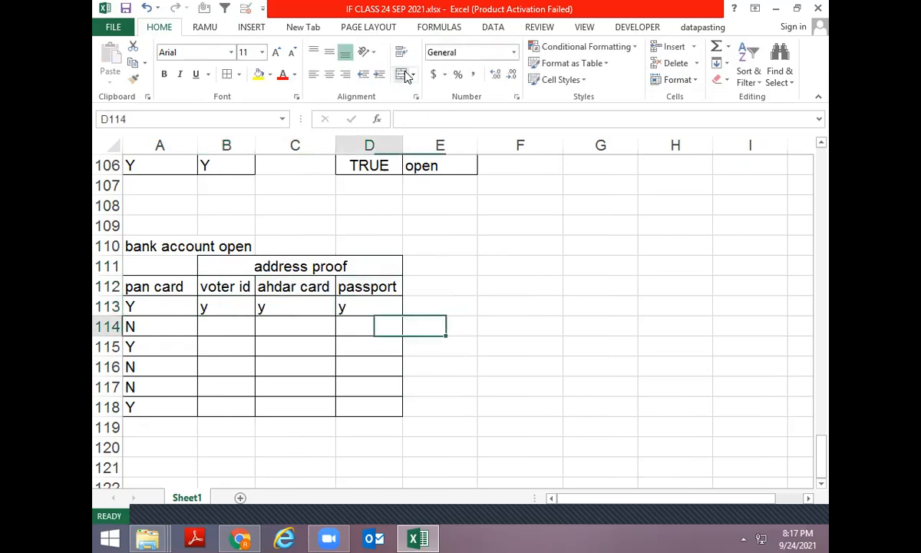
- Enter "n" for voter id, ahdar card and passport in B114:D114
{"action": "key", "text": "Left"}
{"action": "key", "text": "Left"}
{"action": "type", "text": "n"}
{"action": "key", "text": "Tab"}
{"action": "type", "text": "n"}
{"action": "key", "text": "Tab"}
{"action": "type", "text": "n"}
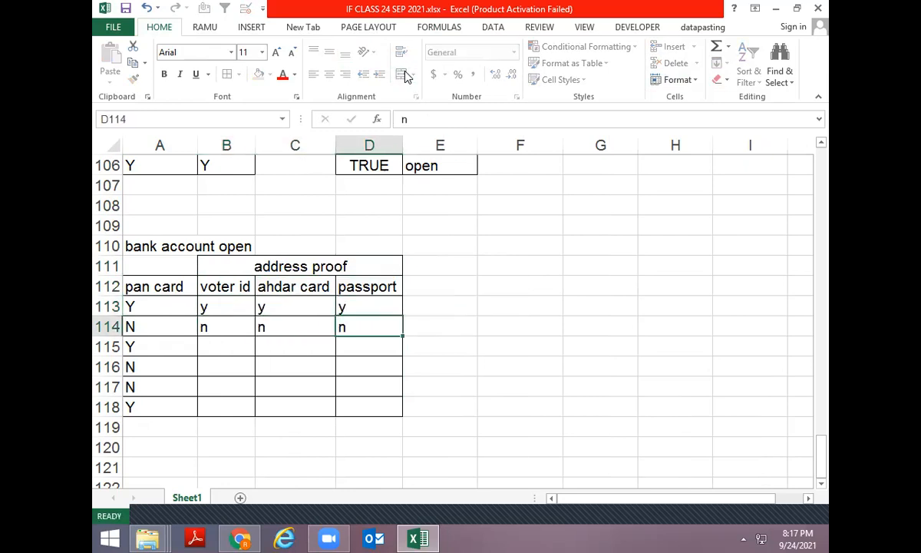
{"action": "key", "text": "Tab"}
- Fill row 115 with "y" for voter id and "n" for both ahdar card and passport
{"action": "key", "text": "Down"}
{"action": "key", "text": "Left"}
{"action": "key", "text": "Left"}
{"action": "key", "text": "Left"}
{"action": "type", "text": "y"}
{"action": "key", "text": "Tab"}
{"action": "type", "text": "n"}
{"action": "key", "text": "Tab"}
{"action": "type", "text": "n"}
{"action": "key", "text": "Tab"}
{"action": "key", "text": "Left"}
{"action": "key", "text": "Left"}
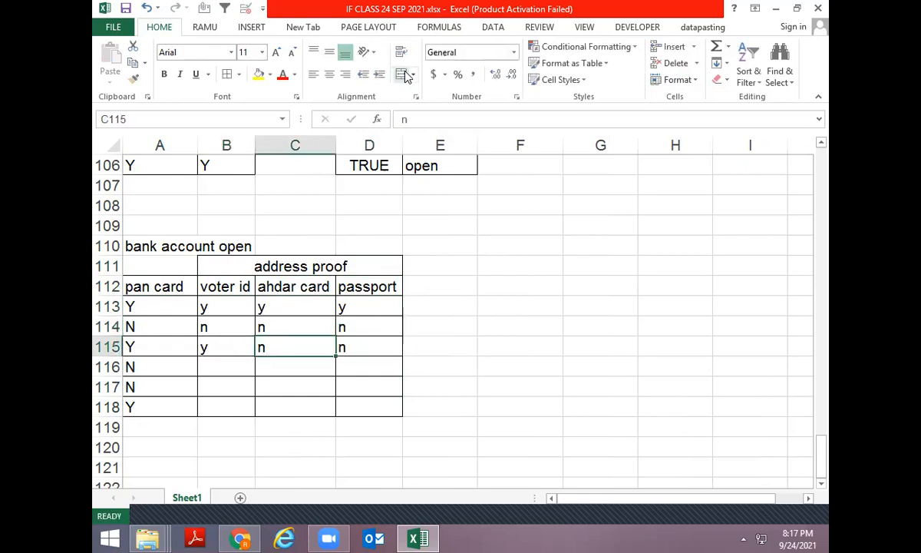
- Fill row 116 with "y" for voter id and ahdar card and "n" for passport
{"action": "key", "text": "Down"}
{"action": "key", "text": "Left"}
{"action": "type", "text": "y"}
{"action": "key", "text": "Tab"}
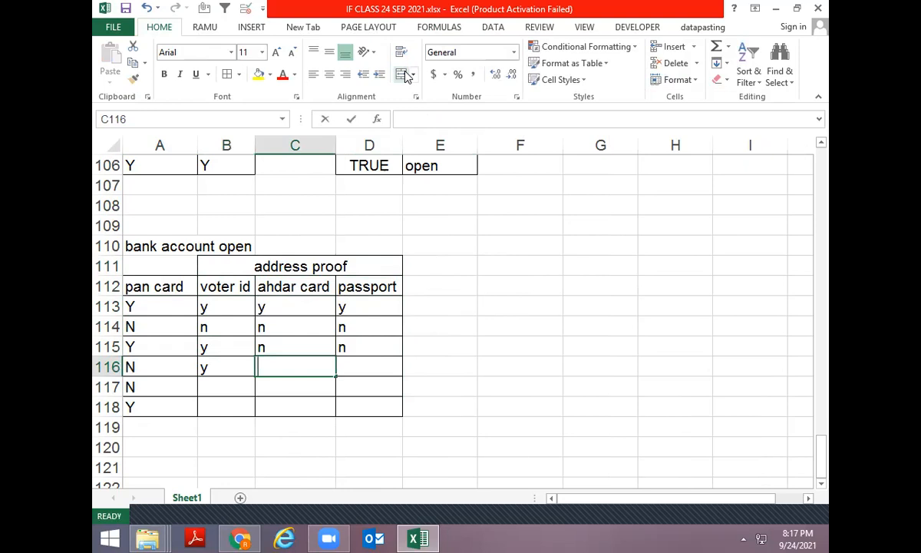
{"action": "type", "text": "y"}
{"action": "key", "text": "Tab"}
{"action": "type", "text": "n"}
{"action": "key", "text": "Down"}
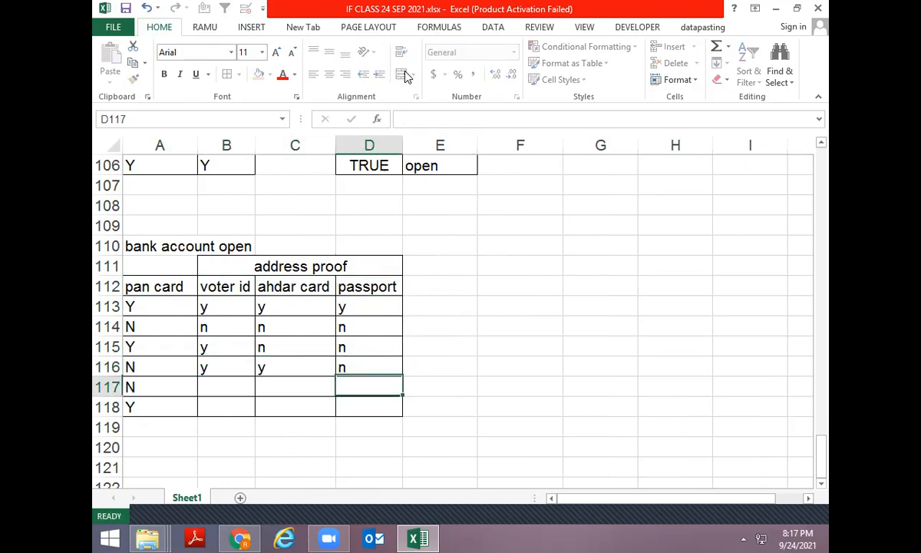
- Fill row 117 with "n" for voter id and ahdar card and "y" for passport
{"action": "key", "text": "Left"}
{"action": "key", "text": "Left"}
{"action": "type", "text": "n"}
{"action": "key", "text": "Tab"}
{"action": "type", "text": "n"}
{"action": "key", "text": "Tab"}
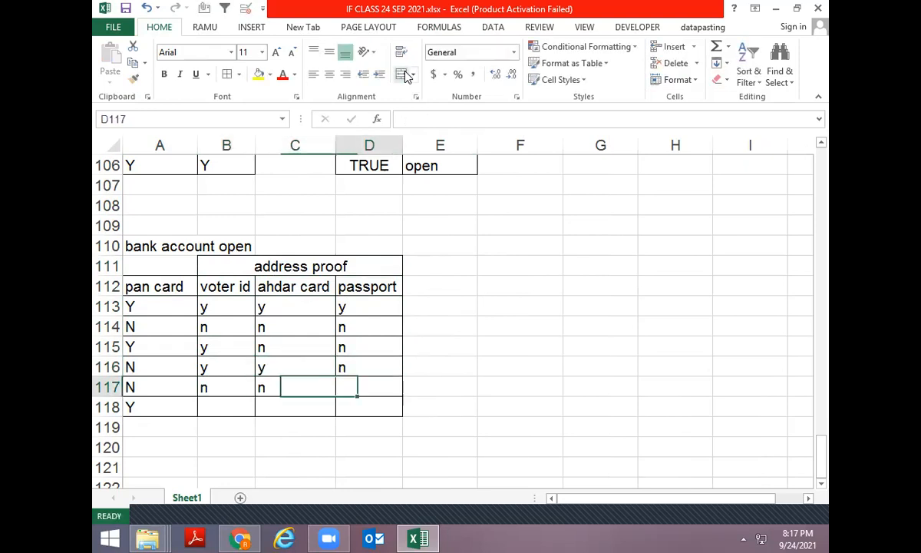
{"action": "type", "text": "y"}
{"action": "key", "text": "Down"}
- Fill row 118 with "n" for voter id and "y" for both ahdar card and passport
{"action": "key", "text": "Left"}
{"action": "key", "text": "Left"}
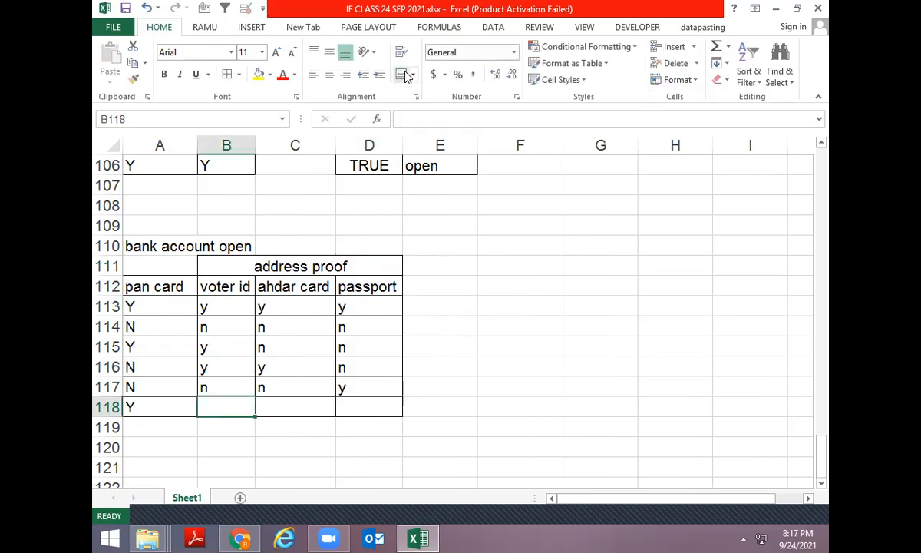
{"action": "type", "text": "n"}
{"action": "key", "text": "Tab"}
{"action": "type", "text": "y"}
{"action": "key", "text": "Tab"}
{"action": "type", "text": "y"}
{"action": "key", "text": "Tab"}
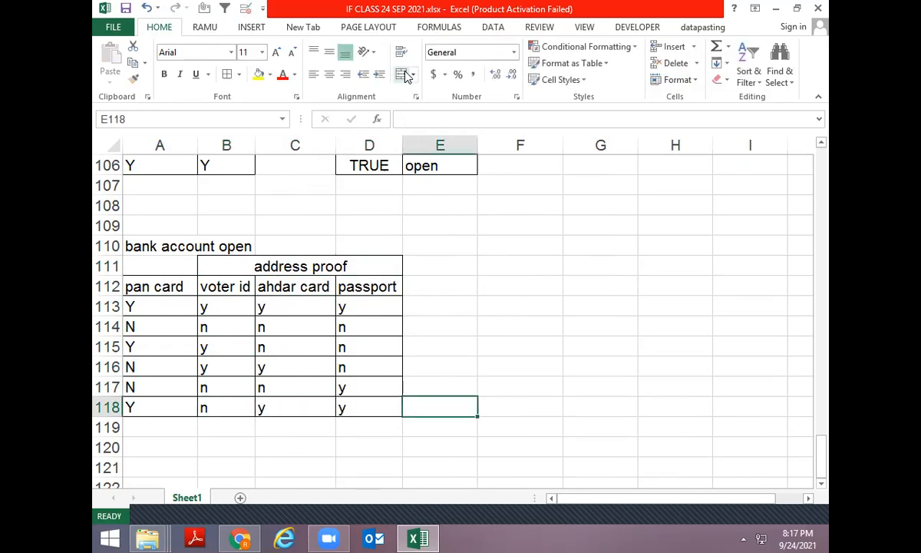
- Examine the pan card entry in A113 alongside the three address proof entries in B113:D113
{"action": "key", "text": "Up"}
{"action": "key", "text": "Up"}
{"action": "key", "text": "Up"}
{"action": "key", "text": "Up"}
{"action": "key", "text": "Up"}
{"action": "key", "text": "Left"}
{"action": "key", "text": "Left"}
{"action": "key", "text": "Left"}
{"action": "key", "text": "Left"}
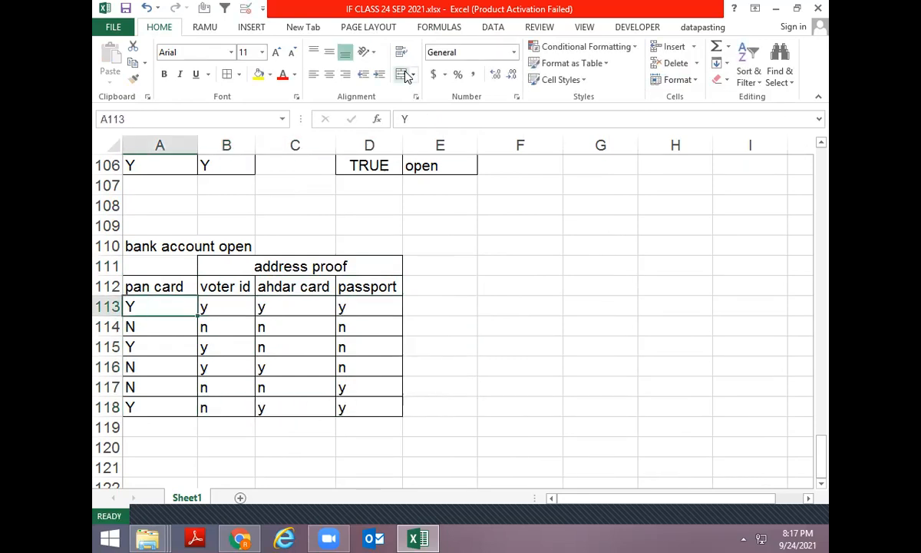
{"action": "key", "text": "Right"}
{"action": "key", "text": "shift+Right"}
{"action": "key", "text": "shift+Right"}
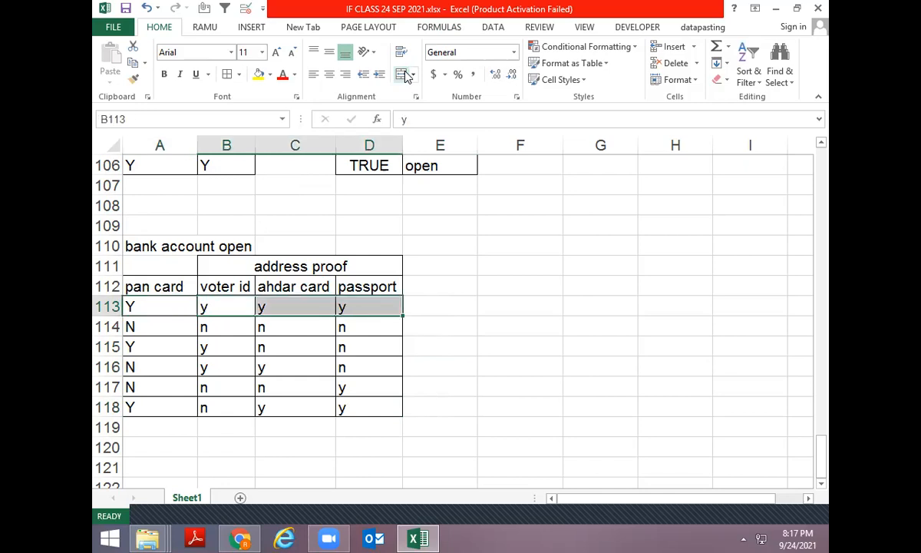
- Copy the "pan card" header from A112 to A111 and clear A112
{"action": "key", "text": "Left"}
{"action": "key", "text": "Up"}
{"action": "key", "text": "ctrl+c"}
{"action": "key", "text": "Up"}
{"action": "key", "text": "ctrl+v"}
{"action": "key", "text": "Down"}
{"action": "key", "text": "Delete"}
{"action": "key", "text": "Up"}
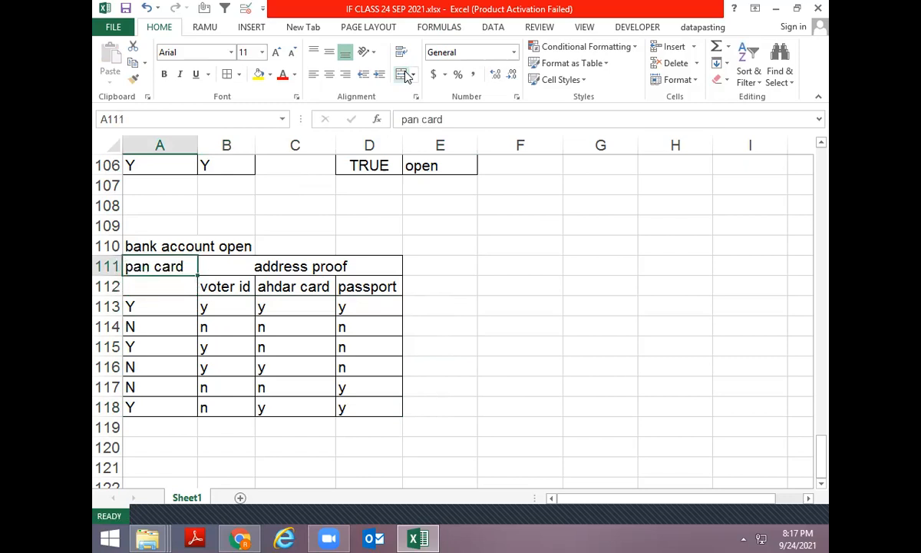
- Review the pan card and address proof headers in row 111 and the three proof types in B112:D112
{"action": "key", "text": "shift+Right"}
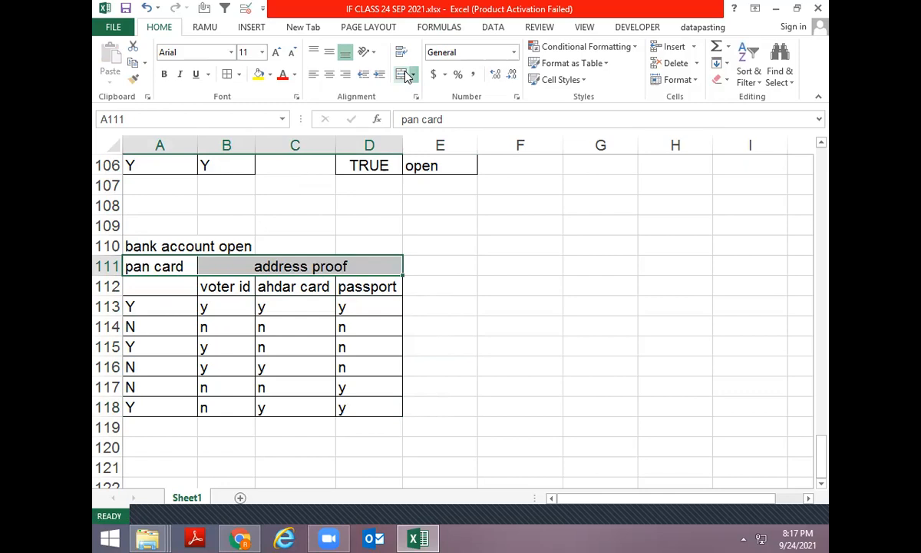
{"action": "key", "text": "Right"}
{"action": "key", "text": "Down"}
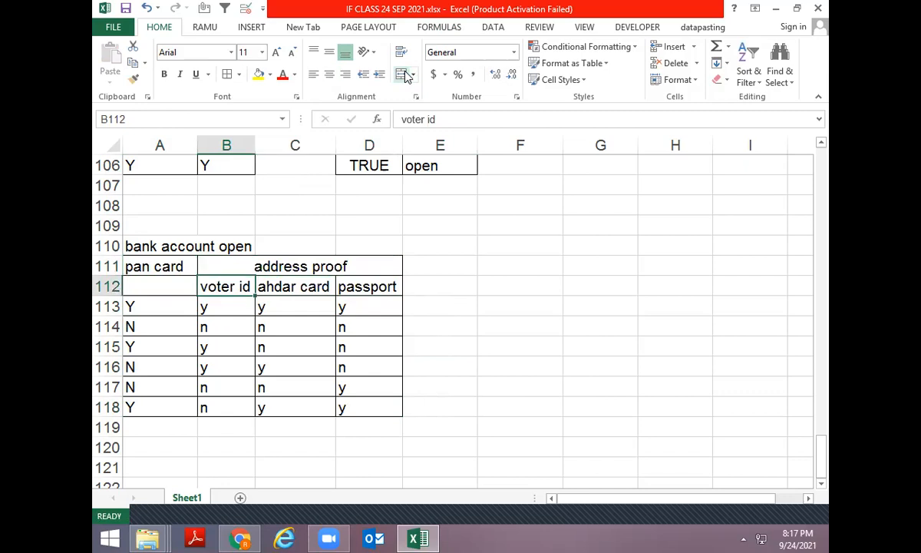
{"action": "key", "text": "shift+Right"}
{"action": "key", "text": "shift+Right"}
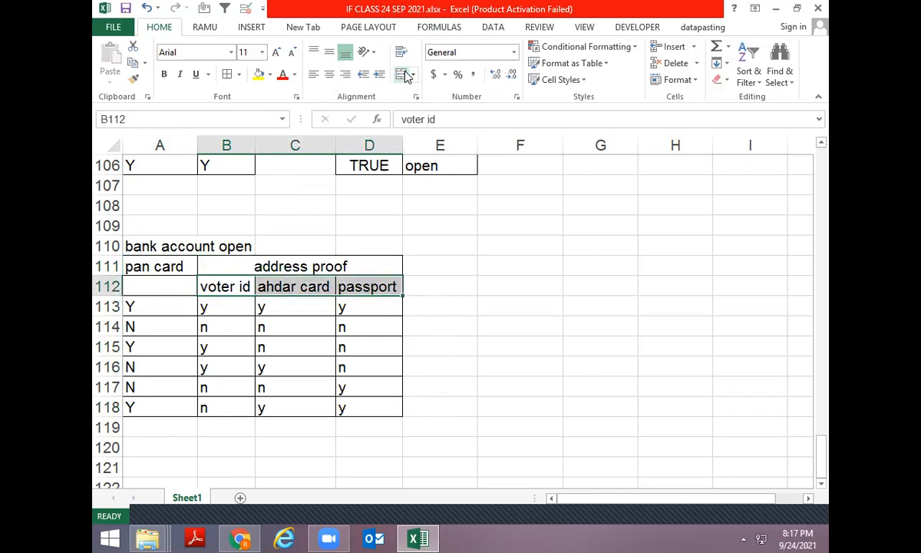
{"action": "key", "text": "Right"}
{"action": "key", "text": "Right"}
{"action": "key", "text": "Right"}
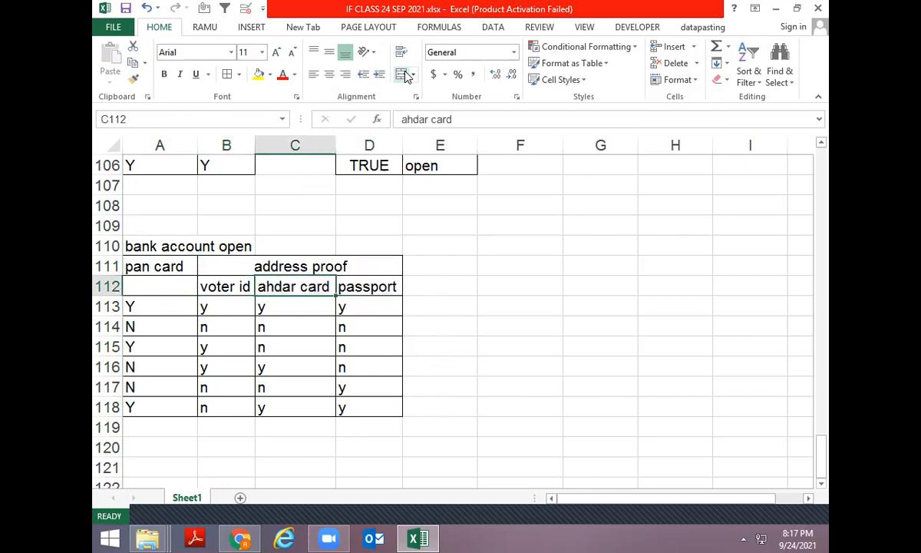
- Enter =OR(B113="y",C113="y",D113="y") in F113 to test for any address proof
{"action": "key", "text": "Right"}
{"action": "key", "text": "Down"}
{"action": "key", "text": "Left"}
{"action": "key", "text": "Right"}
{"action": "type", "text": "=or"}
{"action": "key", "text": "Tab"}
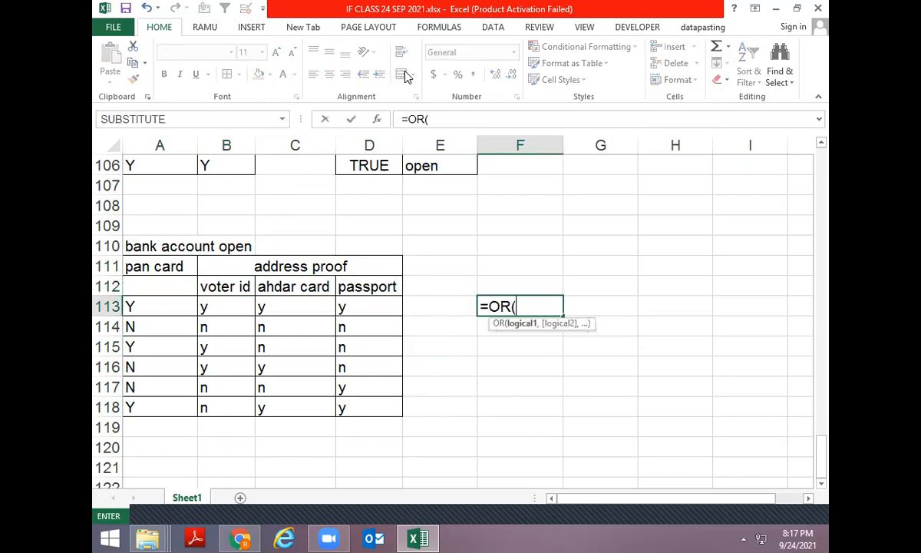
{"action": "key", "text": "Left"}
{"action": "key", "text": "Left"}
{"action": "key", "text": "Left"}
{"action": "key", "text": "Left"}
{"action": "type", "text": "=\"y"}
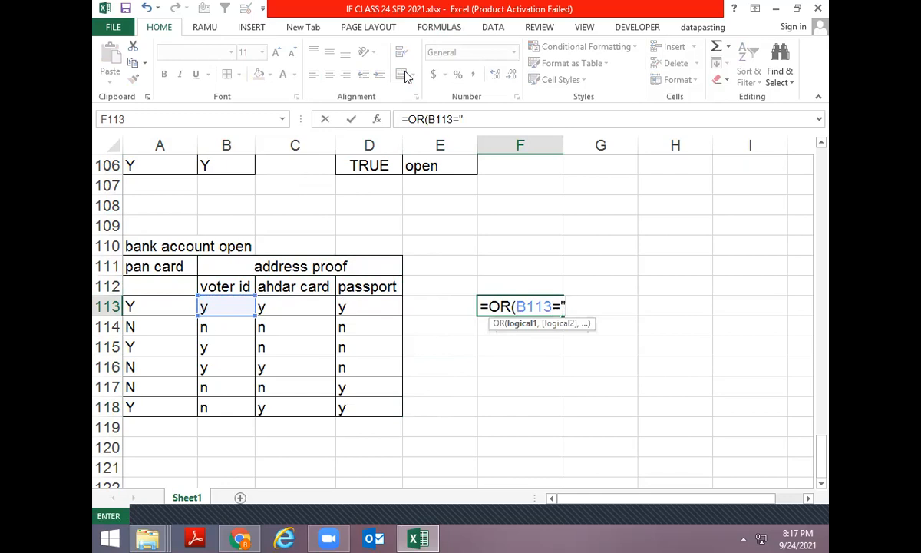
{"action": "type", "text": "\","}
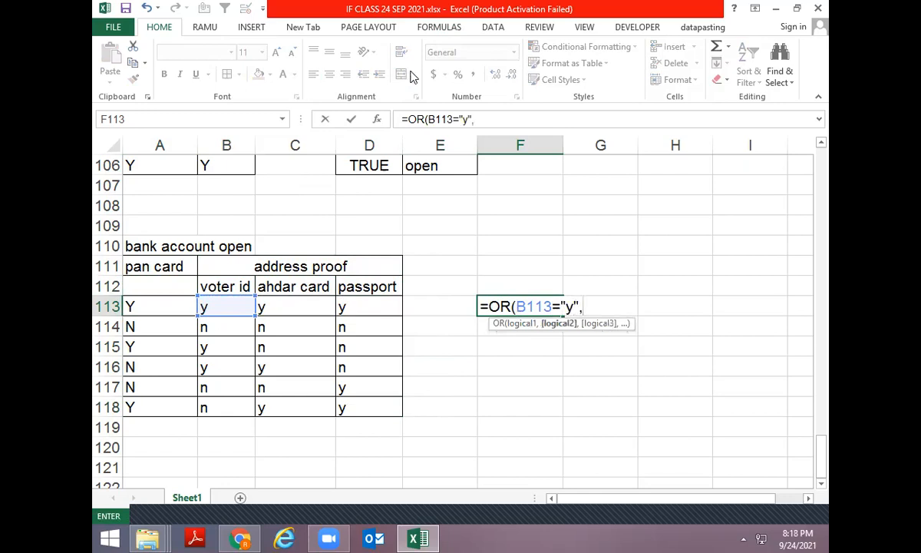
{"action": "left_click", "coordinate": [297, 304]}
{"action": "type", "text": "=\"y\","}
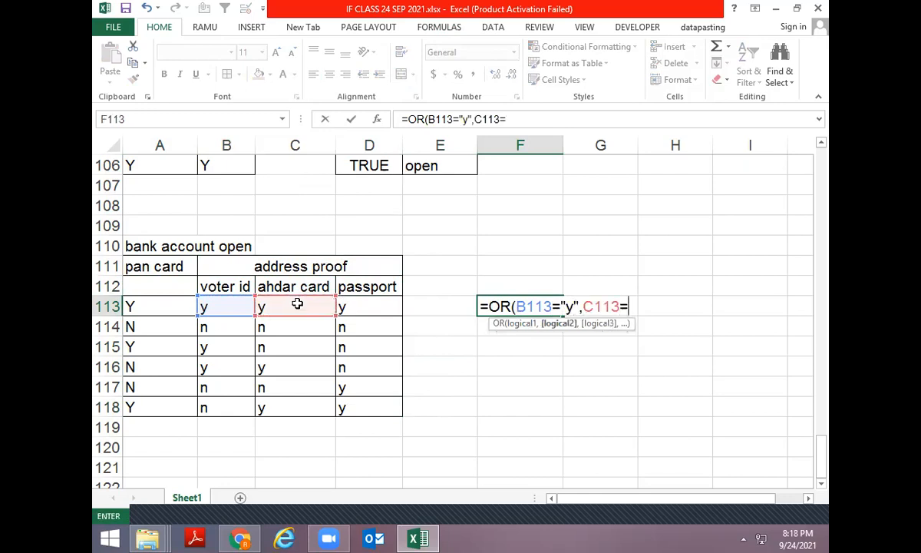
{"action": "left_click", "coordinate": [376, 307]}
{"action": "type", "text": "=\"y\""}
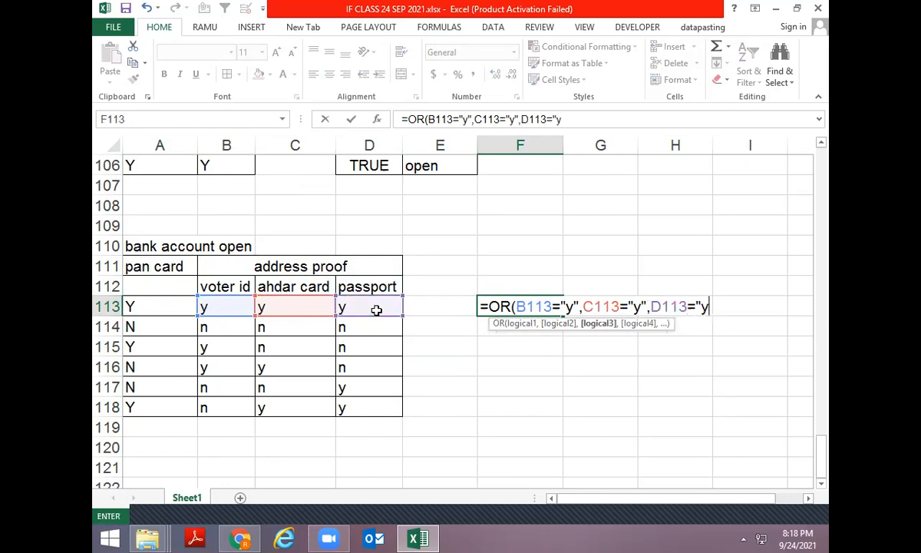
{"action": "key", "text": "Return"}
- Copy the OR formula from F113 down through F118 to test every applicant's address proofs
{"action": "key", "text": "ctrl+d"}
{"action": "key", "text": "Return"}
{"action": "key", "text": "ctrl+d"}
{"action": "key", "text": "Return"}
{"action": "key", "text": "ctrl+d"}
{"action": "key", "text": "Return"}
{"action": "key", "text": "ctrl+d"}
{"action": "key", "text": "Return"}
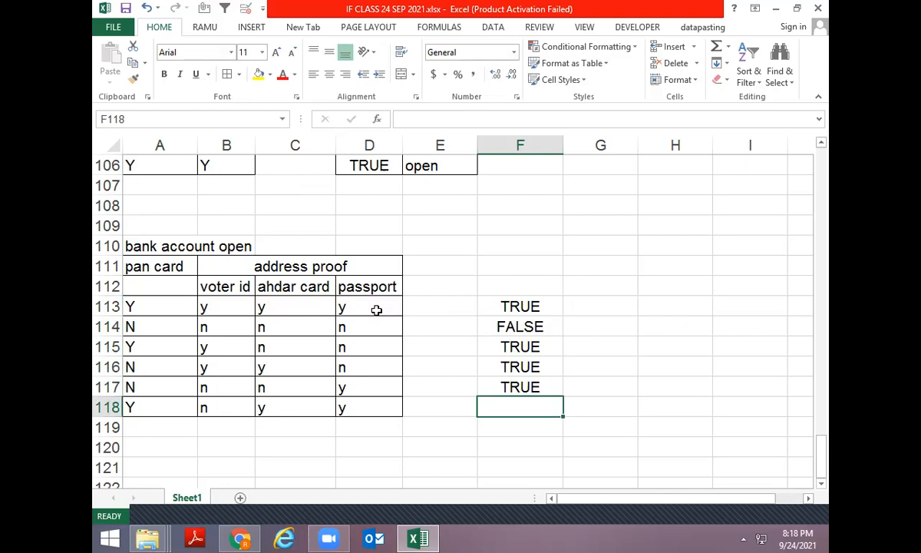
{"action": "key", "text": "ctrl+d"}
- Enter the heading "address" in F111 above the OR results
{"action": "key", "text": "Up"}
{"action": "key", "text": "Up"}
{"action": "key", "text": "Up"}
{"action": "key", "text": "Up"}
{"action": "key", "text": "Up"}
{"action": "key", "text": "Up"}
{"action": "key", "text": "Up"}
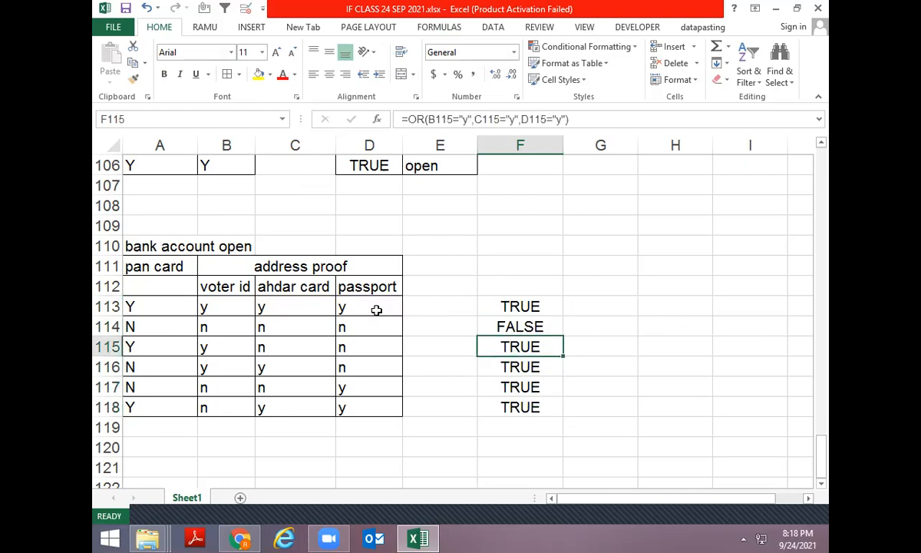
{"action": "type", "text": "a"}
{"action": "key", "text": "BackSpace"}
{"action": "type", "text": "address"}
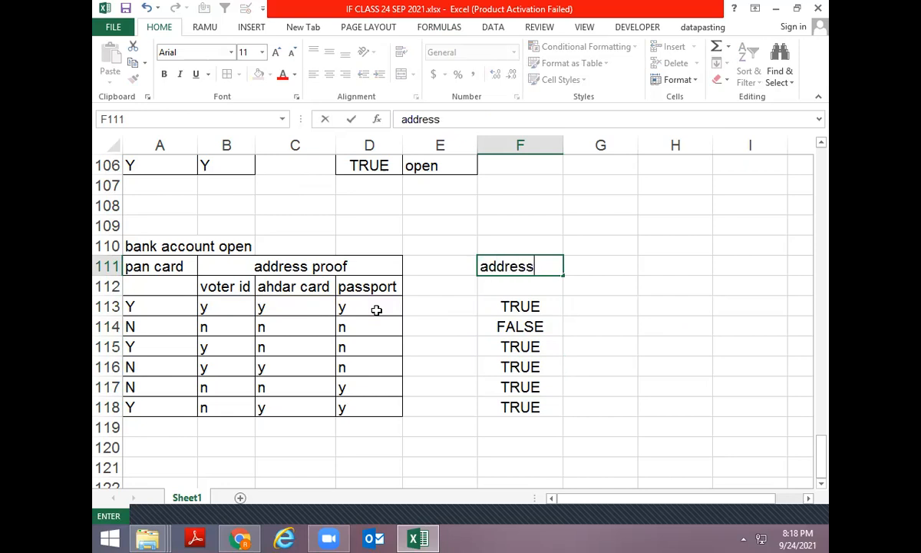
{"action": "key", "text": "Return"}
{"action": "key", "text": "Down"}
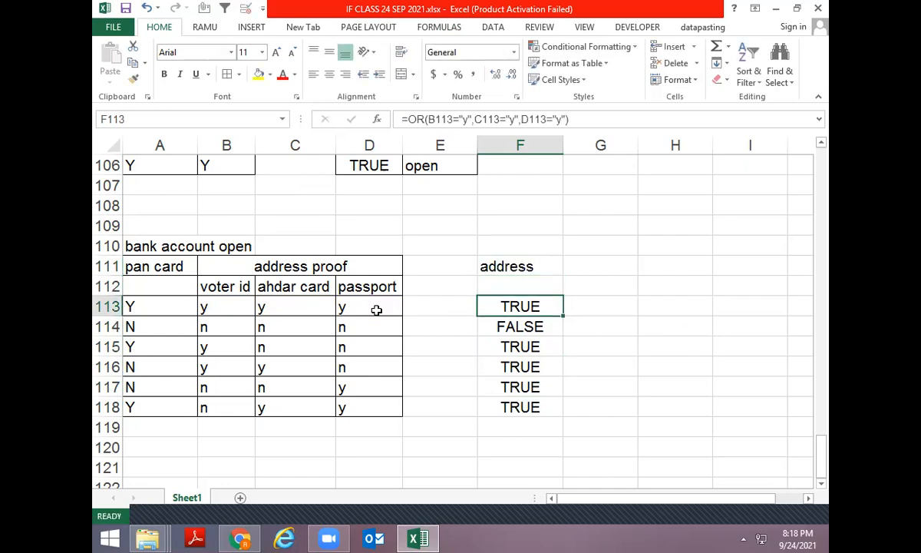
- Compare the pan card entries in A113:A118 with the address test results in F113:F118
{"action": "key", "text": "ctrl+shift+Down"}
{"action": "key", "text": "Left"}
{"action": "key", "text": "Left"}
{"action": "key", "text": "Left"}
{"action": "key", "text": "Left"}
{"action": "key", "text": "Left"}
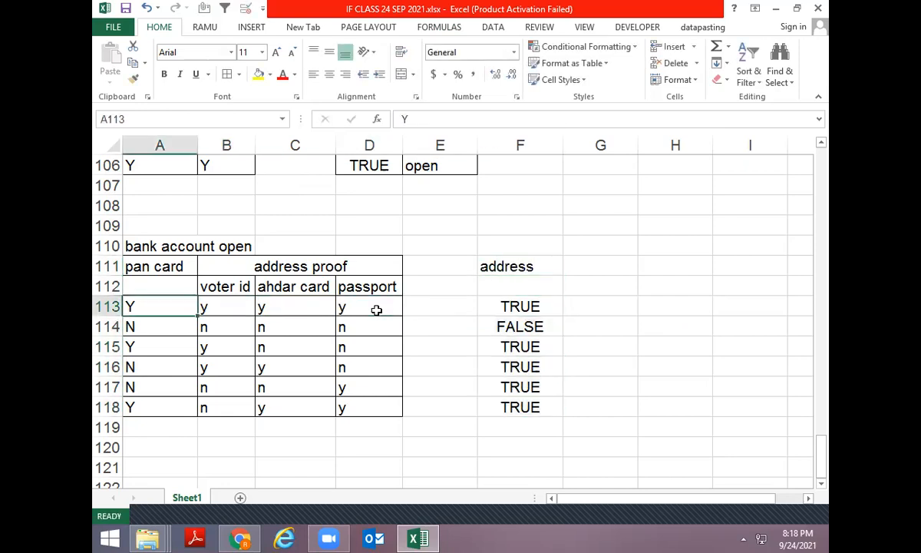
{"action": "key", "text": "Up"}
{"action": "key", "text": "Down"}
{"action": "key", "text": "shift+Down"}
{"action": "key", "text": "shift+Down"}
{"action": "key", "text": "shift+Down"}
{"action": "key", "text": "shift+Down"}
{"action": "key", "text": "shift+Down"}
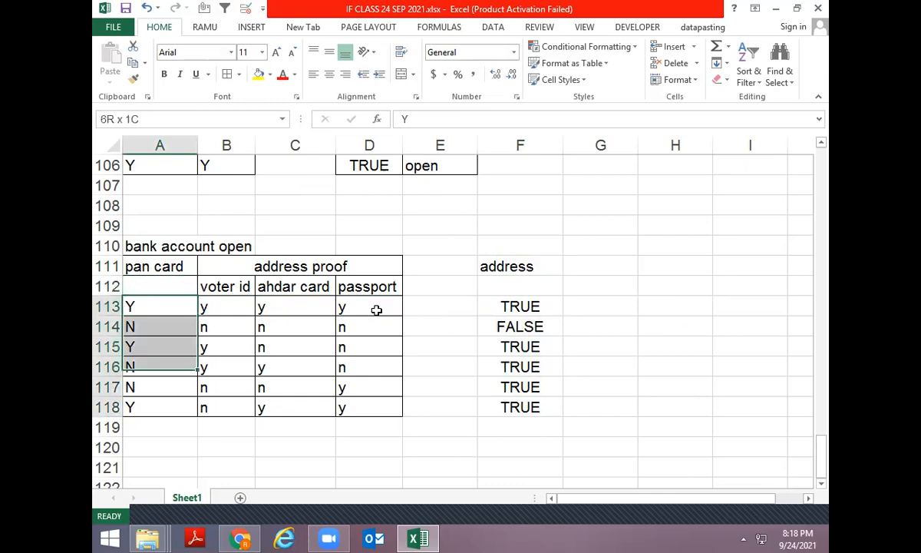
{"action": "key", "text": "Right"}
{"action": "key", "text": "Right"}
{"action": "key", "text": "Right"}
{"action": "key", "text": "Right"}
{"action": "key", "text": "Right"}
{"action": "key", "text": "ctrl+shift+Down"}
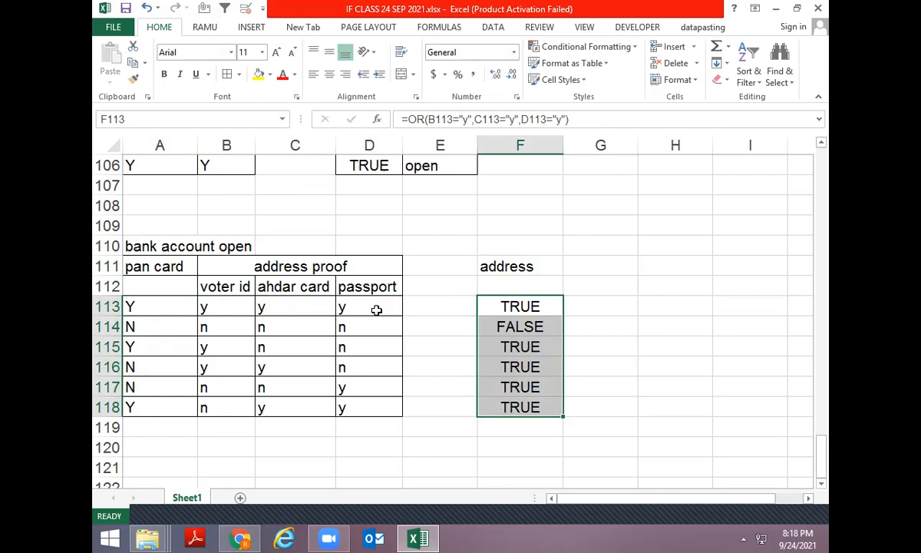
{"action": "key", "text": "Up"}
{"action": "key", "text": "Down"}
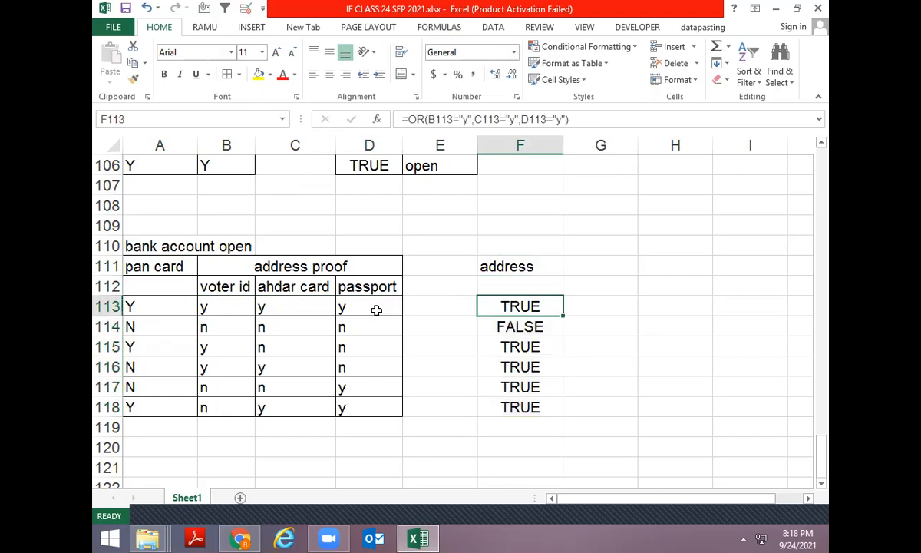
- Examine the OR formula in F113 against the three address proof entries in B113:D113 and their headers
{"action": "key", "text": "F2"}
{"action": "key", "text": "Escape"}
{"action": "key", "text": "Left"}
{"action": "key", "text": "Left"}
{"action": "key", "text": "Left"}
{"action": "key", "text": "Left"}
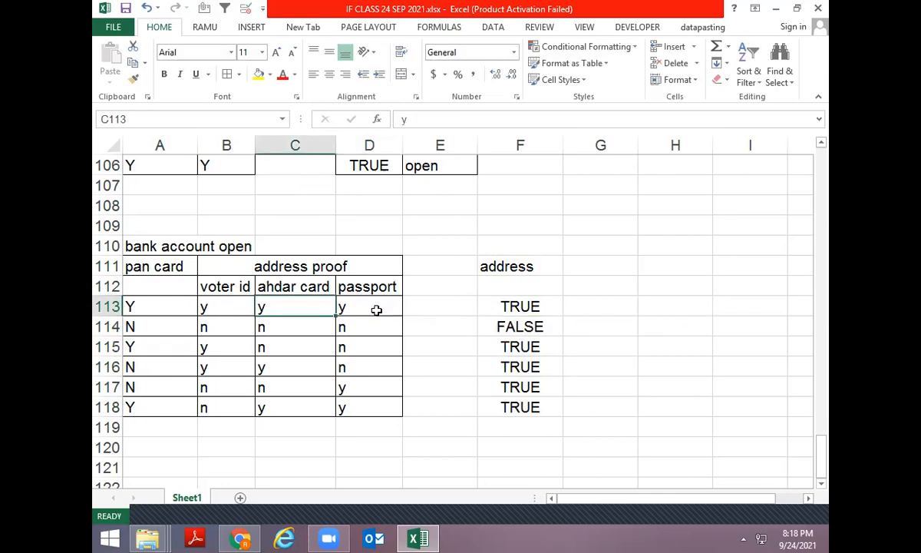
{"action": "key", "text": "shift+Right"}
{"action": "key", "text": "shift+Right"}
{"action": "key", "text": "Up"}
{"action": "key", "text": "Right"}
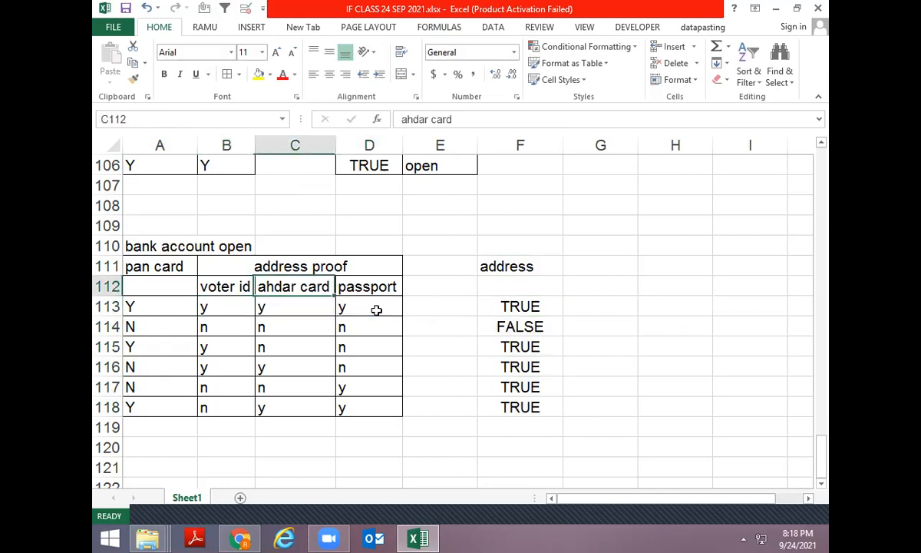
{"action": "key", "text": "Down"}
{"action": "key", "text": "Left"}
{"action": "key", "text": "shift+Right"}
{"action": "key", "text": "shift+Right"}
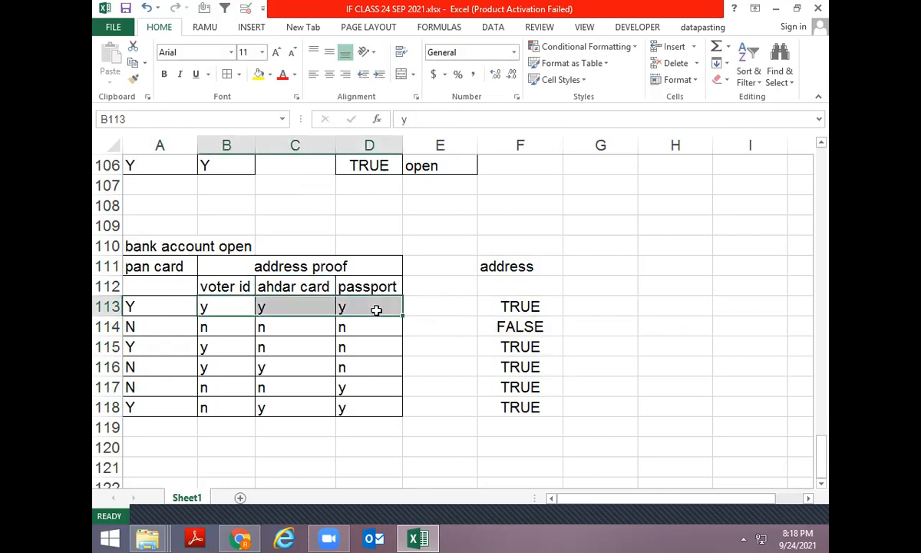
{"action": "key", "text": "Right"}
{"action": "key", "text": "Right"}
{"action": "key", "text": "Right"}
{"action": "key", "text": "Left"}
{"action": "key", "text": "Left"}
{"action": "key", "text": "Left"}
{"action": "key", "text": "shift+Right"}
{"action": "key", "text": "shift+Right"}
{"action": "key", "text": "Up"}
{"action": "key", "text": "Down"}
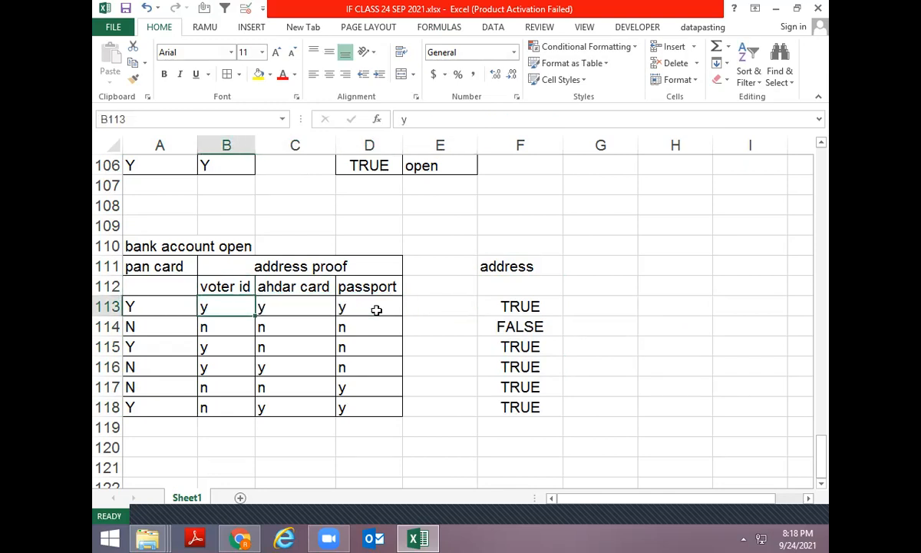
{"action": "key", "text": "shift+Right"}
{"action": "key", "text": "shift+Right"}
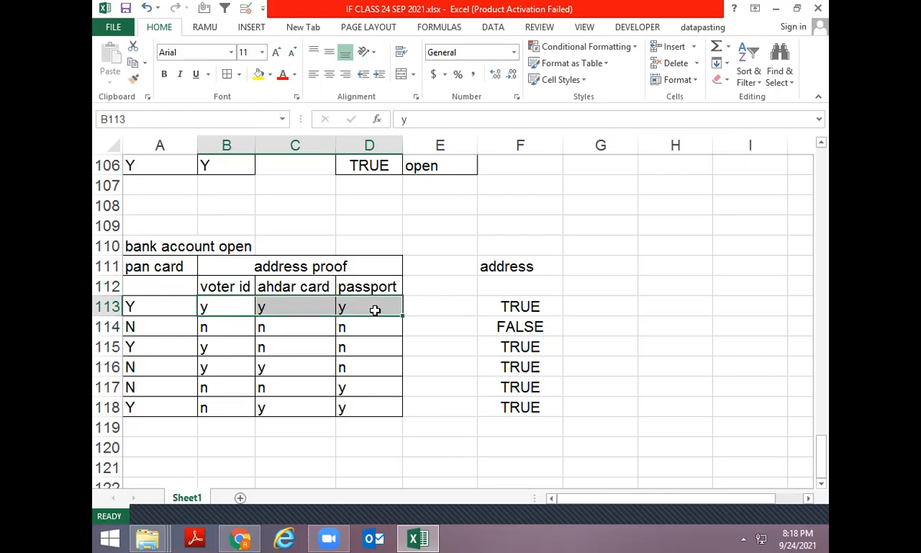
{"action": "key", "text": "Up"}
{"action": "key", "text": "Down"}
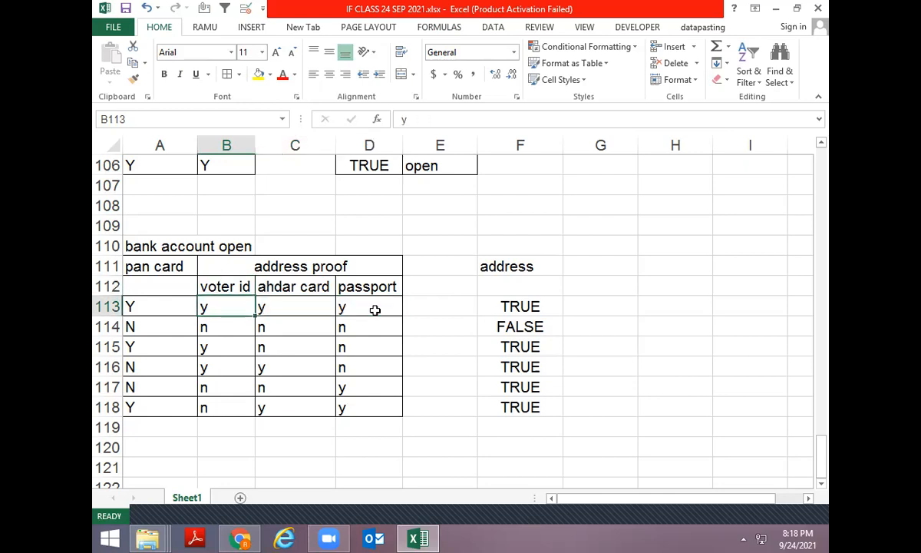
{"action": "key", "text": "shift+Right"}
{"action": "key", "text": "shift+Right"}
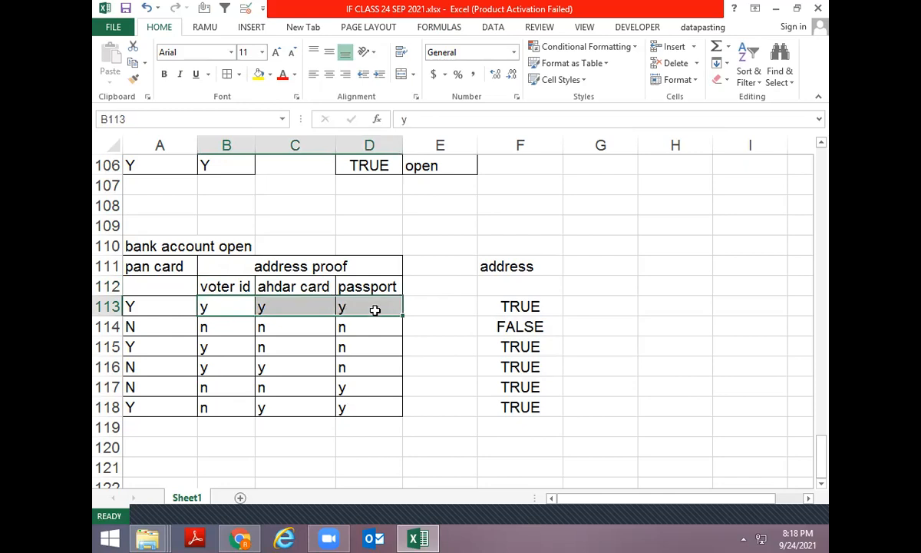
{"action": "key", "text": "shift+Left"}
{"action": "key", "text": "shift+Left"}
{"action": "key", "text": "shift+Right"}
{"action": "key", "text": "shift+Right"}
{"action": "key", "text": "Right"}
{"action": "key", "text": "Right"}
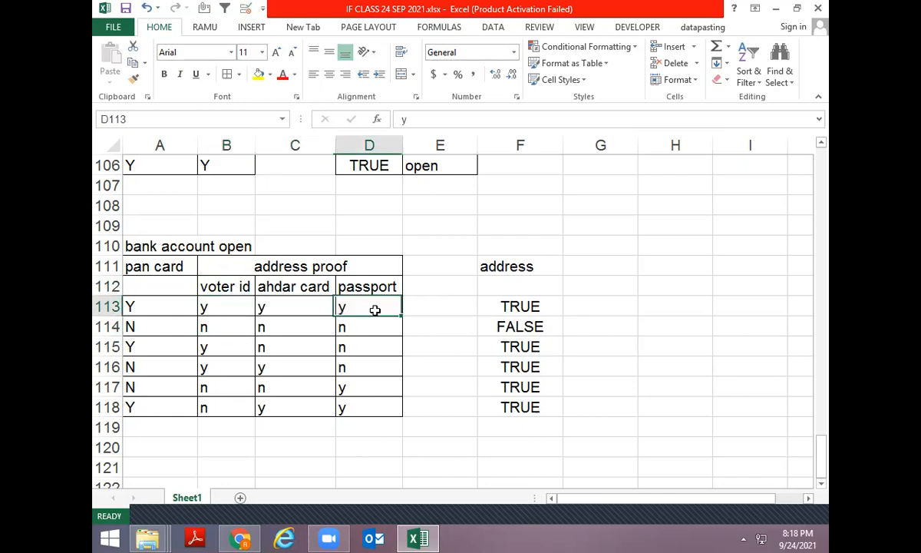
{"action": "key", "text": "Right"}
{"action": "key", "text": "Right"}
{"action": "key", "text": "Right"}
{"action": "key", "text": "Left"}
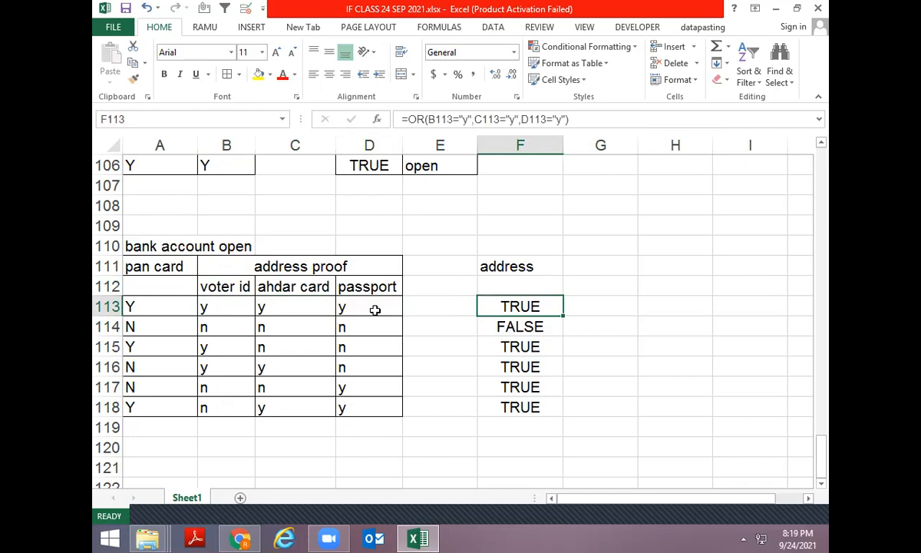
- Review the address results in F113:F118 alongside the pan card entries in A113:A118 as the two account conditions
{"action": "key", "text": "shift+Down"}
{"action": "key", "text": "shift+Down"}
{"action": "key", "text": "shift+Down"}
{"action": "key", "text": "shift+Down"}
{"action": "key", "text": "shift+Down"}
{"action": "key", "text": "Home"}
{"action": "key", "text": "shift+Down"}
{"action": "key", "text": "shift+Down"}
{"action": "key", "text": "shift+Down"}
{"action": "key", "text": "shift+Down"}
{"action": "key", "text": "shift+Down"}
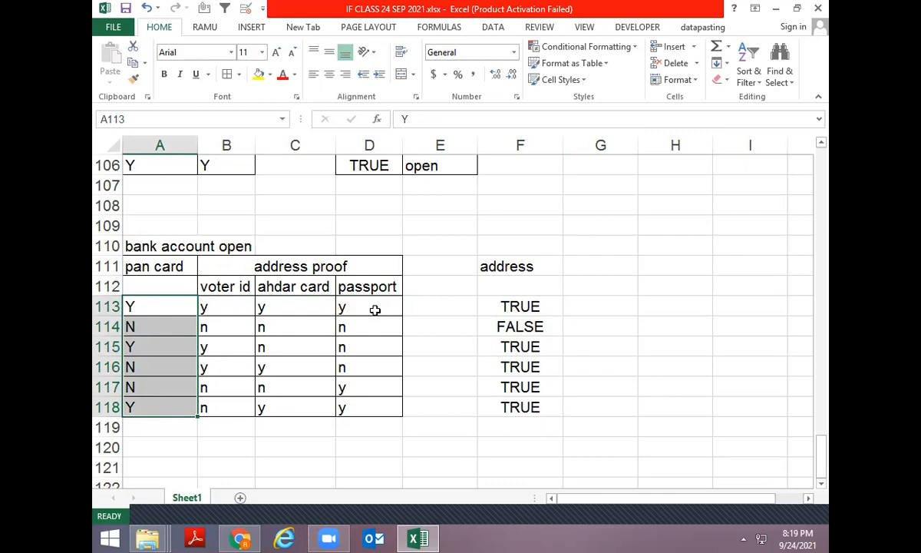
- Enter =AND(F113,A113="y") in G113 to combine the address result with the pan card condition
{"action": "key", "text": "Up"}
{"action": "key", "text": "Right"}
{"action": "key", "text": "Right"}
{"action": "key", "text": "Right"}
{"action": "key", "text": "Right"}
{"action": "key", "text": "Right"}
{"action": "key", "text": "Right"}
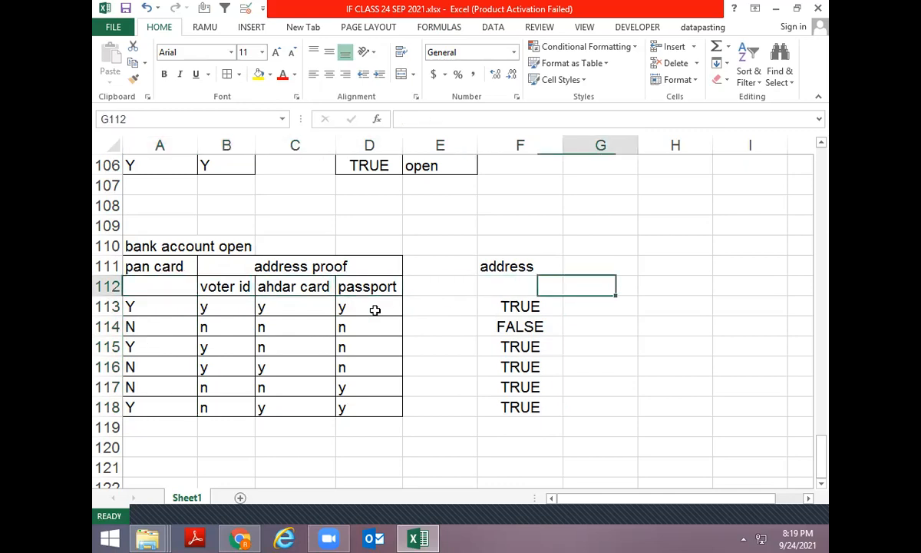
{"action": "key", "text": "Down"}
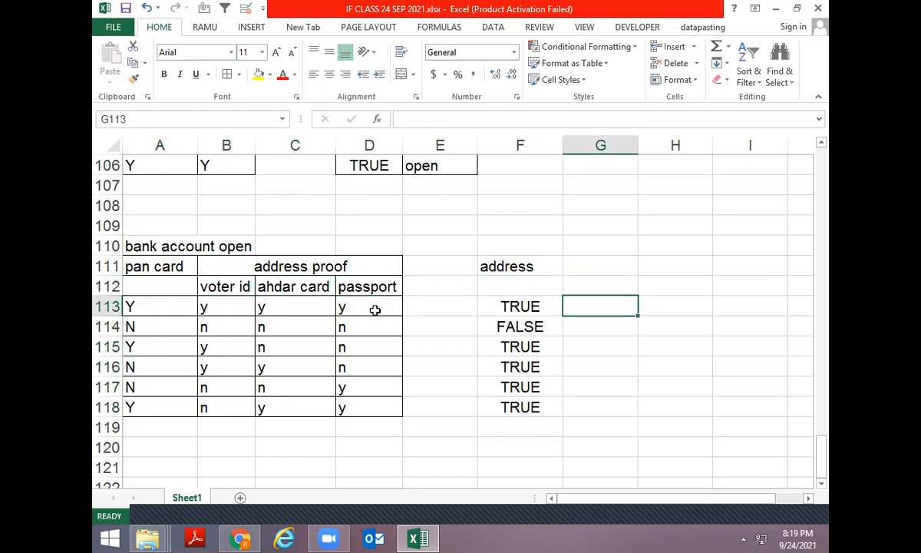
{"action": "type", "text": "=and"}
{"action": "key", "text": "Tab"}
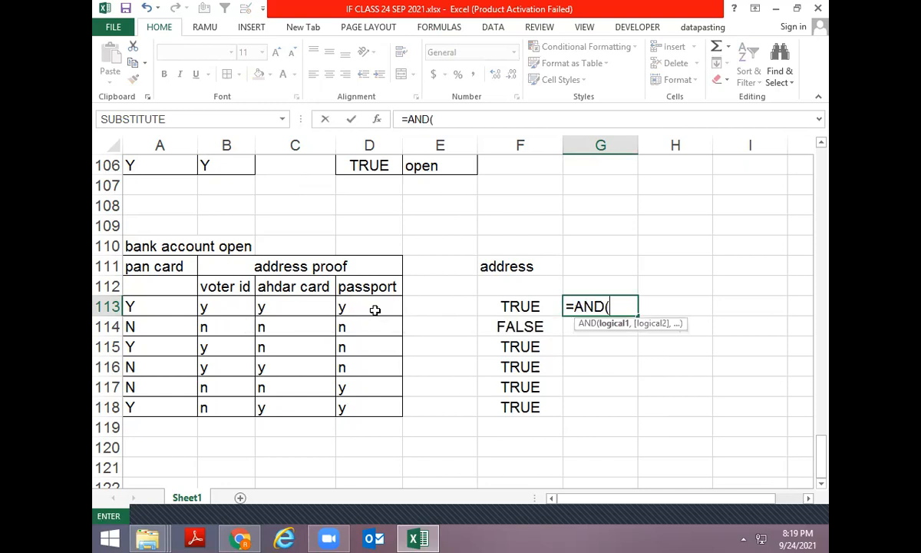
{"action": "key", "text": "Left"}
{"action": "type", "text": ","}
{"action": "key", "text": "Left"}
{"action": "key", "text": "Left"}
{"action": "key", "text": "Left"}
{"action": "key", "text": "Left"}
{"action": "key", "text": "Left"}
{"action": "key", "text": "Left"}
{"action": "type", "text": "=\"y\""}
{"action": "key", "text": "Return"}
- Fill the AND formula from G113 down through G118 and undo both the fill and the formula entry
{"action": "key", "text": "Left"}
{"action": "key", "text": "ctrl+Down"}
{"action": "key", "text": "Right"}
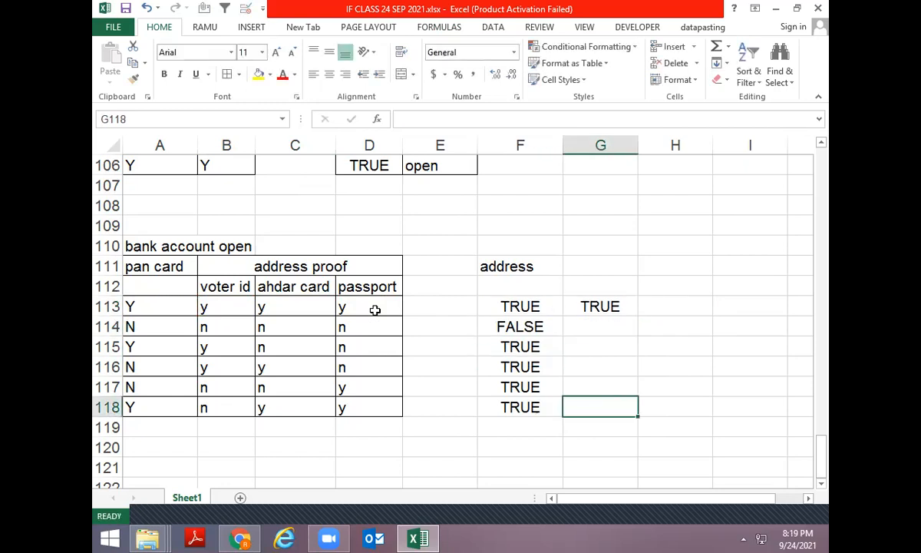
{"action": "key", "text": "ctrl+shift+Up"}
{"action": "key", "text": "ctrl+d"}
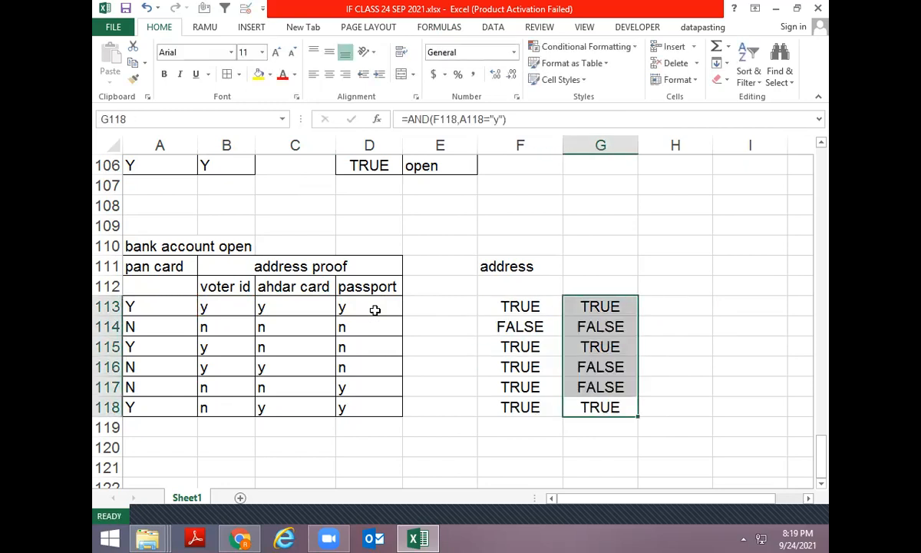
{"action": "key", "text": "Up"}
{"action": "key", "text": "Up"}
{"action": "key", "text": "Up"}
{"action": "key", "text": "Up"}
{"action": "key", "text": "Up"}
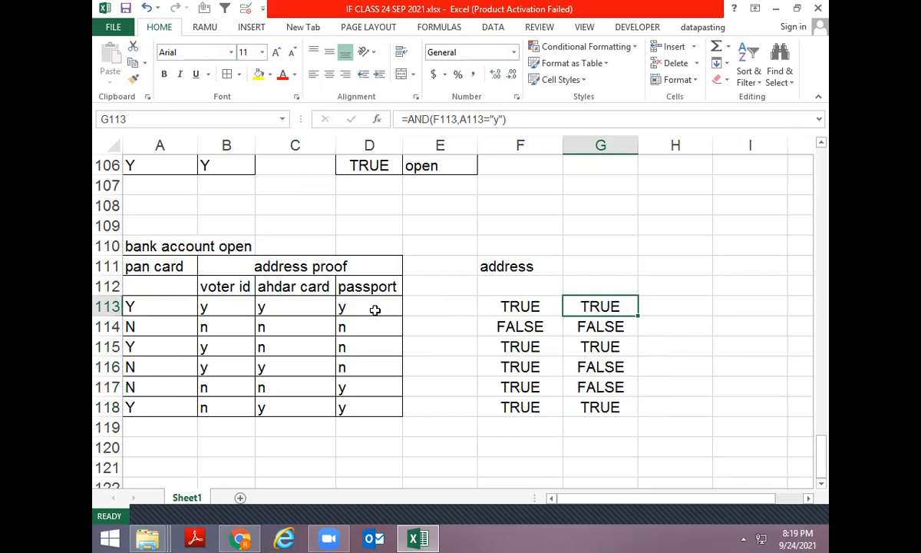
{"action": "key", "text": "ctrl+z"}
{"action": "key", "text": "ctrl+z"}
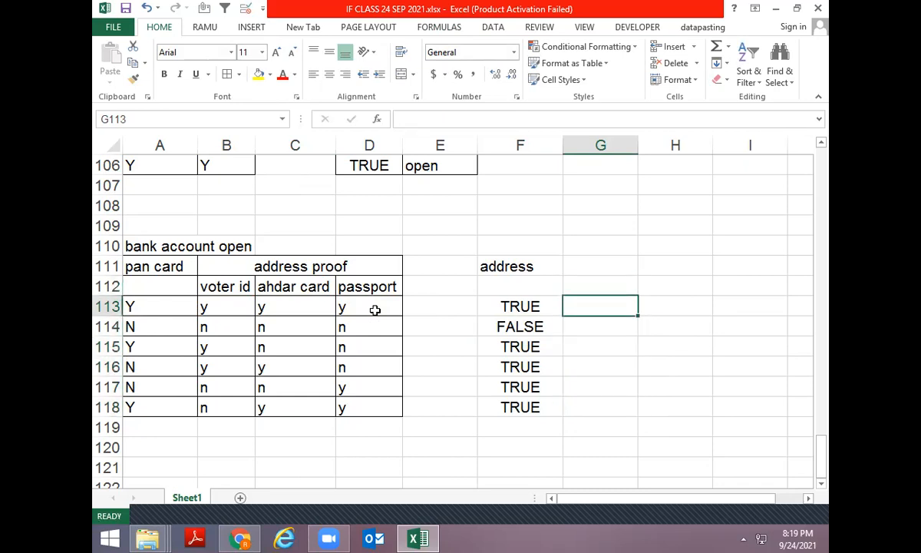
- Examine the three address proof entries in B113:D113 that the address test in F113 covers
{"action": "key", "text": "Left"}
{"action": "key", "text": "Left"}
{"action": "key", "text": "Left"}
{"action": "key", "text": "Left"}
{"action": "key", "text": "Left"}
{"action": "key", "text": "shift+Right"}
{"action": "key", "text": "shift+Right"}
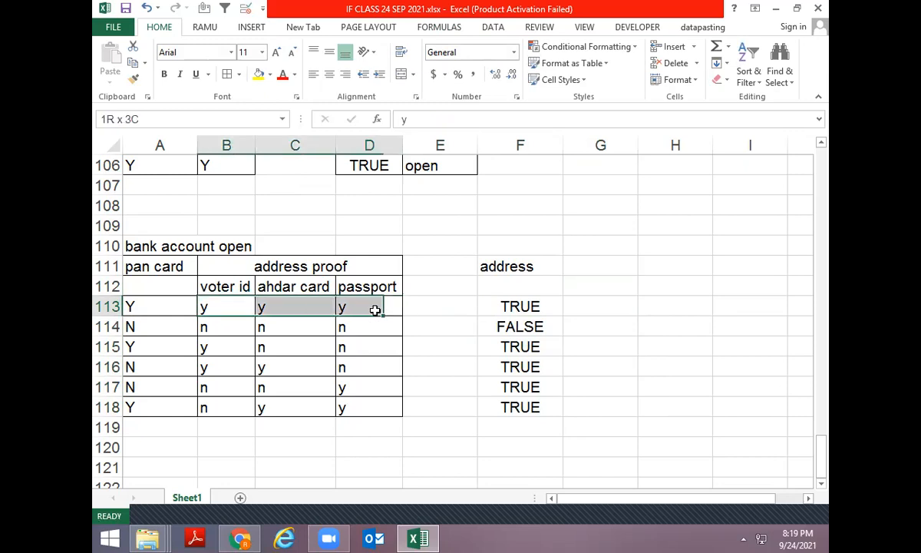
- Enter =AND(F113,A113="y") in G113 to require both a valid address proof and a pan card
{"action": "key", "text": "Right"}
{"action": "key", "text": "Right"}
{"action": "key", "text": "Right"}
{"action": "key", "text": "Right"}
{"action": "key", "text": "Right"}
{"action": "type", "text": "=and"}
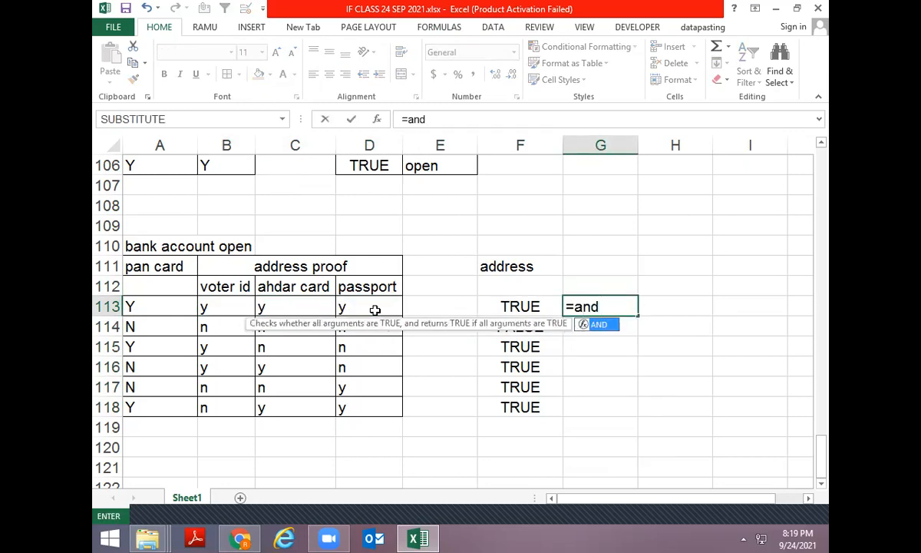
{"action": "key", "text": "Tab"}
{"action": "key", "text": "Left"}
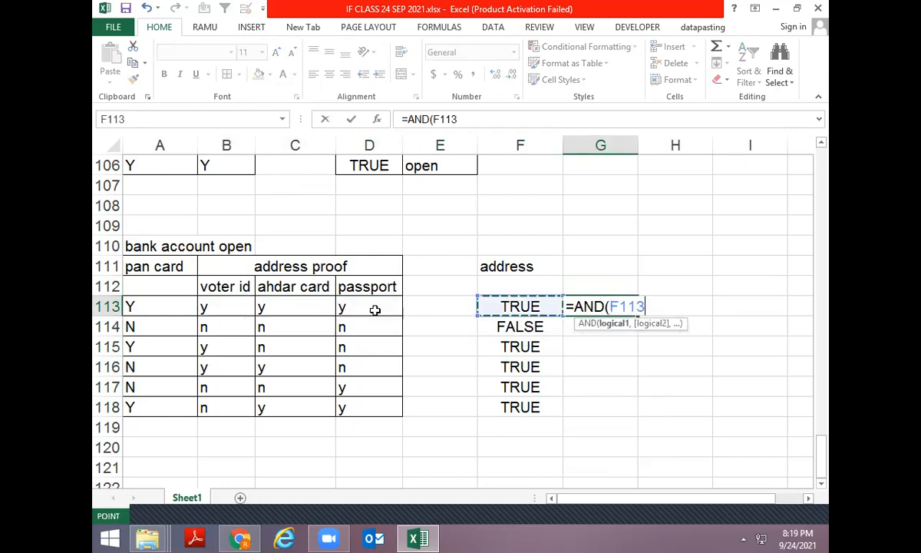
{"action": "type", "text": ","}
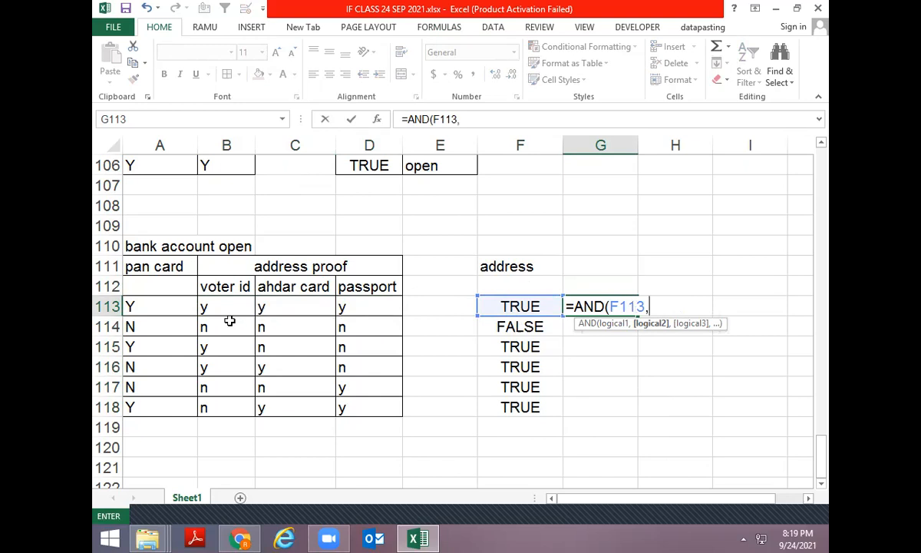
{"action": "left_click", "coordinate": [158, 305]}
{"action": "type", "text": "="}
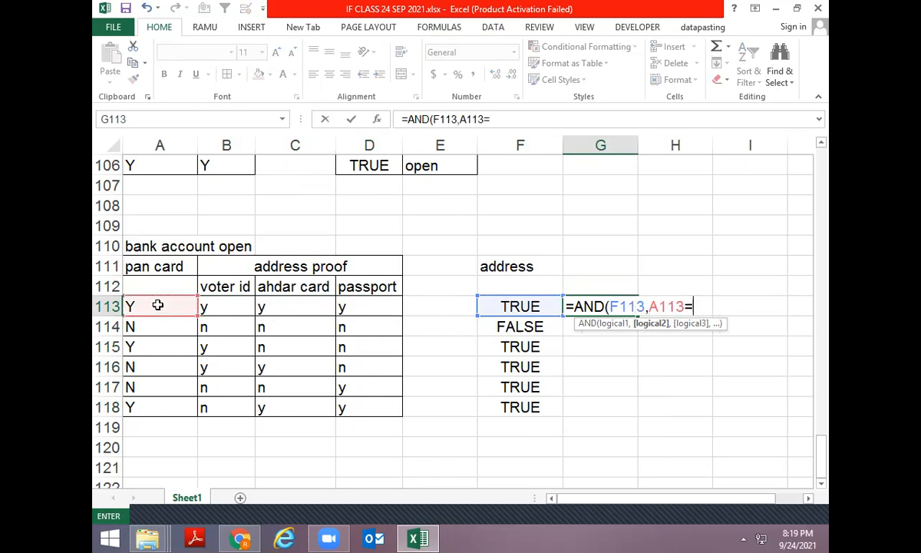
{"action": "type", "text": "\"y\""}
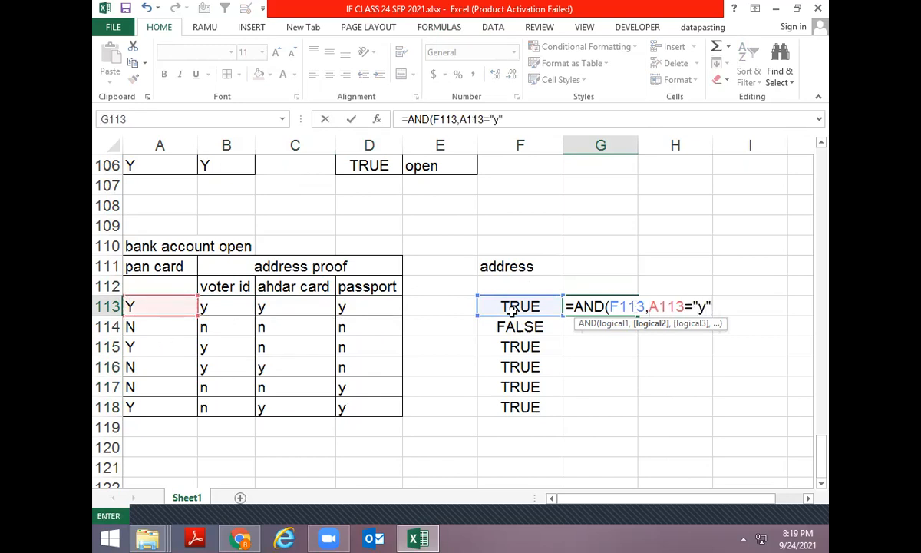
{"action": "key", "text": "Return"}
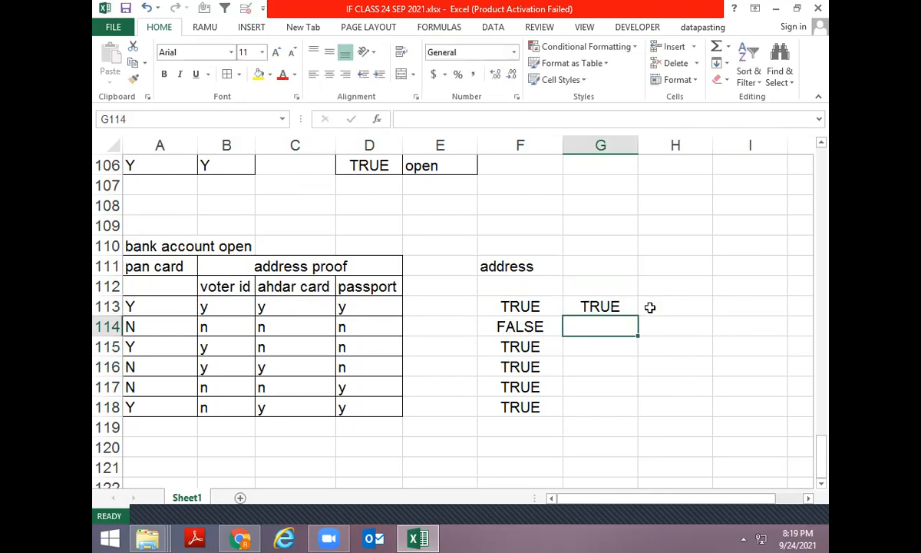
- Copy the AND formula from G113 down through G118
{"action": "key", "text": "ctrl+d"}
{"action": "key", "text": "Down"}
{"action": "key", "text": "ctrl+d"}
{"action": "key", "text": "Down"}
{"action": "key", "text": "ctrl+d"}
{"action": "key", "text": "Down"}
{"action": "key", "text": "ctrl+d"}
{"action": "key", "text": "Down"}
{"action": "key", "text": "ctrl+d"}
{"action": "key", "text": "Up"}
{"action": "key", "text": "Up"}
{"action": "key", "text": "Up"}
{"action": "key", "text": "Up"}
{"action": "key", "text": "Up"}
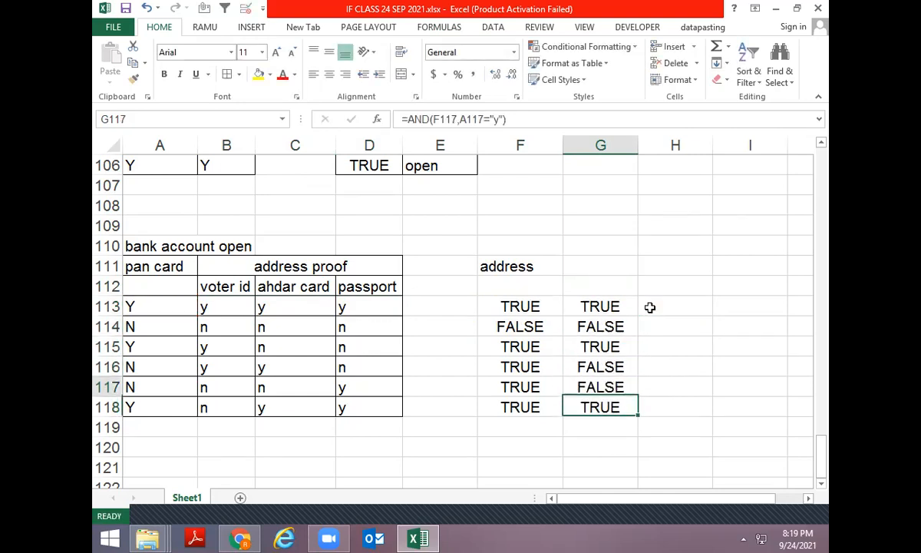
- Copy the OR expression, without its equals sign, from the address test formula in F113
{"action": "key", "text": "F2"}
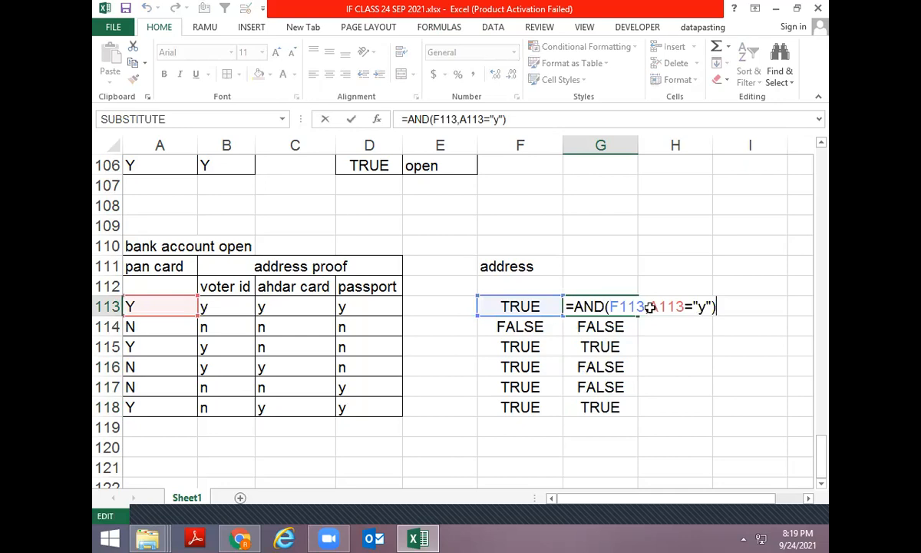
{"action": "key", "text": "Escape"}
{"action": "key", "text": "Left"}
{"action": "key", "text": "F2"}
{"action": "key", "text": "shift+Left"}
{"action": "key", "text": "shift+Left"}
{"action": "key", "text": "shift+Left"}
{"action": "key", "text": "shift+Left"}
{"action": "key", "text": "shift+Left"}
{"action": "key", "text": "shift+Left"}
{"action": "key", "text": "shift+Left"}
{"action": "key", "text": "shift+Left"}
{"action": "key", "text": "shift+Left"}
{"action": "key", "text": "shift+Left"}
{"action": "key", "text": "shift+Left"}
{"action": "key", "text": "shift+Left"}
{"action": "key", "text": "shift+Left"}
{"action": "key", "text": "shift+Left"}
{"action": "key", "text": "shift+Left"}
{"action": "key", "text": "shift+Left"}
{"action": "key", "text": "shift+Left"}
{"action": "key", "text": "shift+Left"}
{"action": "key", "text": "shift+Left"}
{"action": "key", "text": "shift+Left"}
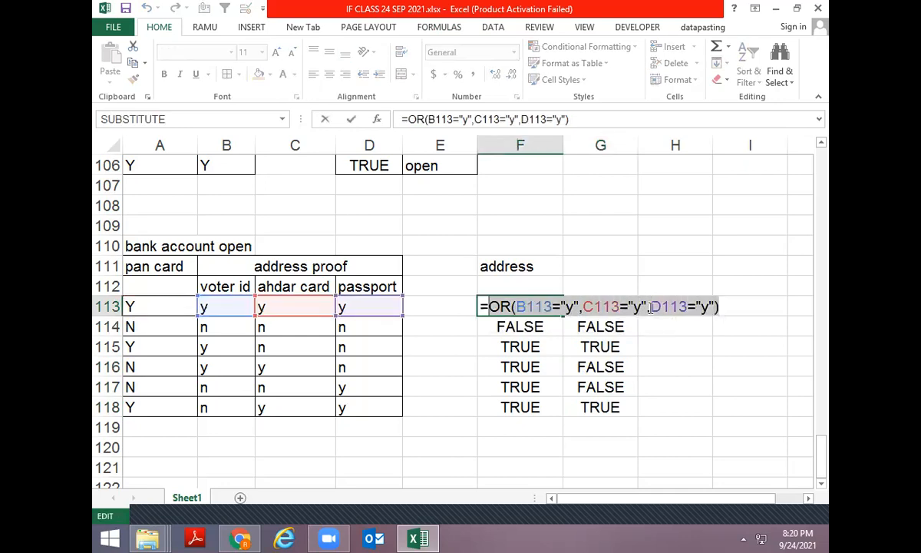
{"action": "key", "text": "Escape"}
- Replace the F113 reference in G113's formula with the OR test, giving =AND(OR(B113="y",C113="y",D113="y"),A113="y")
{"action": "key", "text": "Right"}
{"action": "key", "text": "F2"}
{"action": "key", "text": "Left"}
{"action": "key", "text": "Left"}
{"action": "key", "text": "Left"}
{"action": "key", "text": "Left"}
{"action": "key", "text": "Left"}
{"action": "key", "text": "Left"}
{"action": "key", "text": "Left"}
{"action": "key", "text": "Left"}
{"action": "key", "text": "Left"}
{"action": "key", "text": "Left"}
{"action": "key", "text": "Left"}
{"action": "key", "text": "Left"}
{"action": "key", "text": "Left"}
{"action": "key", "text": "BackSpace"}
{"action": "type", "text": "OR(B113=\"y\",C113=\"y\",D113=\"y\")"}
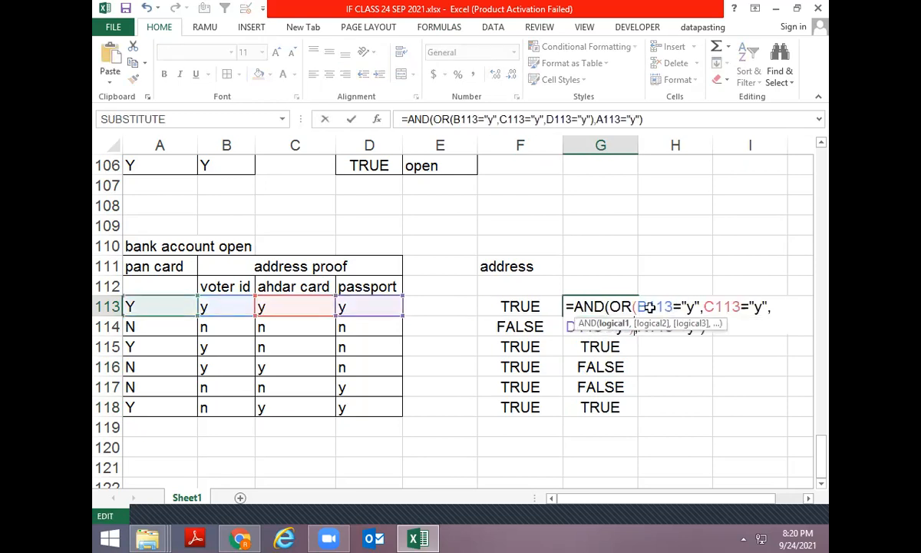
{"action": "key", "text": "Return"}
- Clear the address test formulas in F113:F118 and undo the clearing
{"action": "key", "text": "Up"}
{"action": "key", "text": "ctrl+shift+Down"}
{"action": "key", "text": "Left"}
{"action": "key", "text": "ctrl+shift+Down"}
{"action": "key", "text": "Delete"}
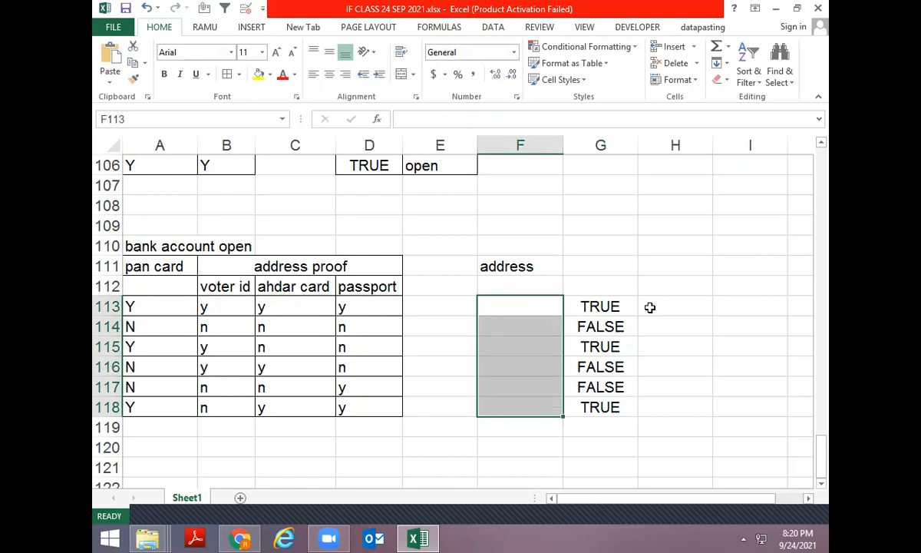
{"action": "key", "text": "ctrl+v"}
{"action": "key", "text": "Right"}
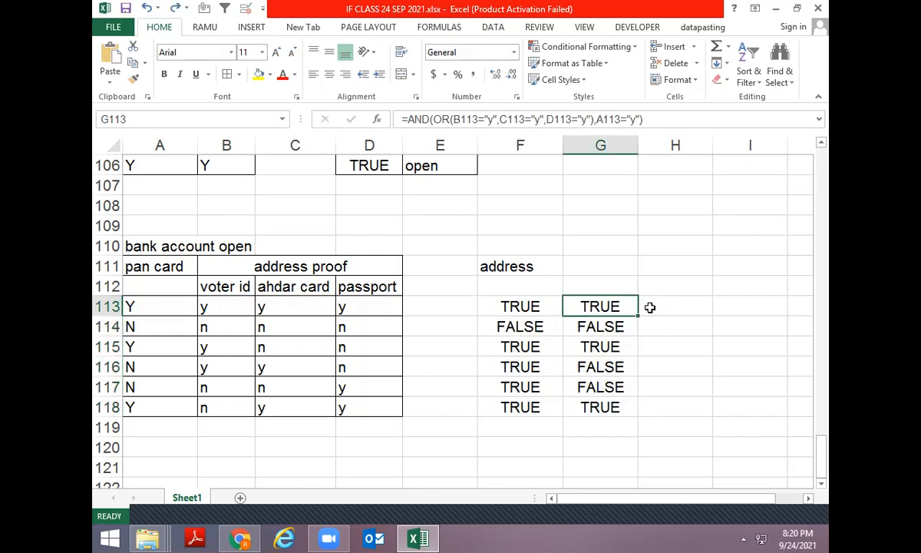
- Wrap G113 in an IF: =IF(AND(OR(B113="y",C113="y",D113="y"),A113="y"),"open","not open")
{"action": "key", "text": "F2"}
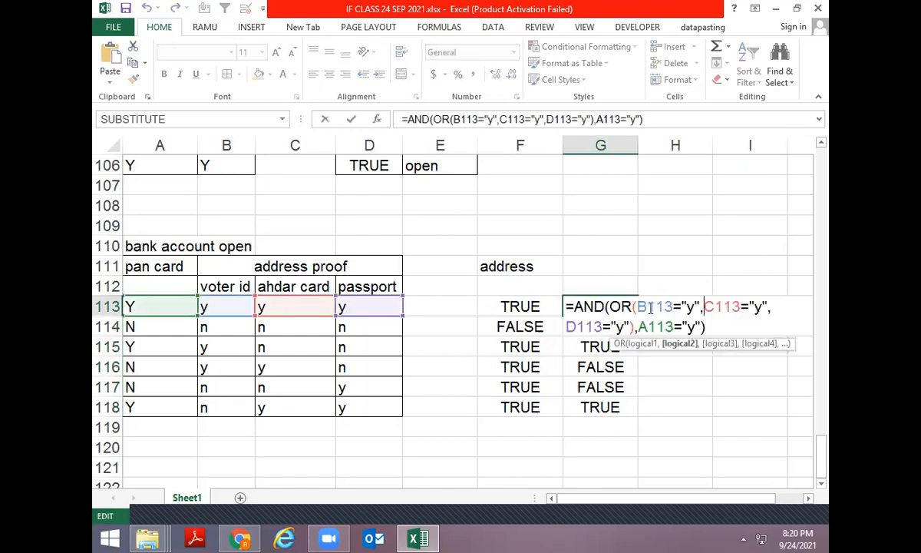
{"action": "key", "text": "Left"}
{"action": "key", "text": "Home"}
{"action": "key", "text": "Right"}
{"action": "type", "text": "IF("}
{"action": "key", "text": "Down"}
{"action": "key", "text": "End"}
{"action": "type", "text": ",\""}
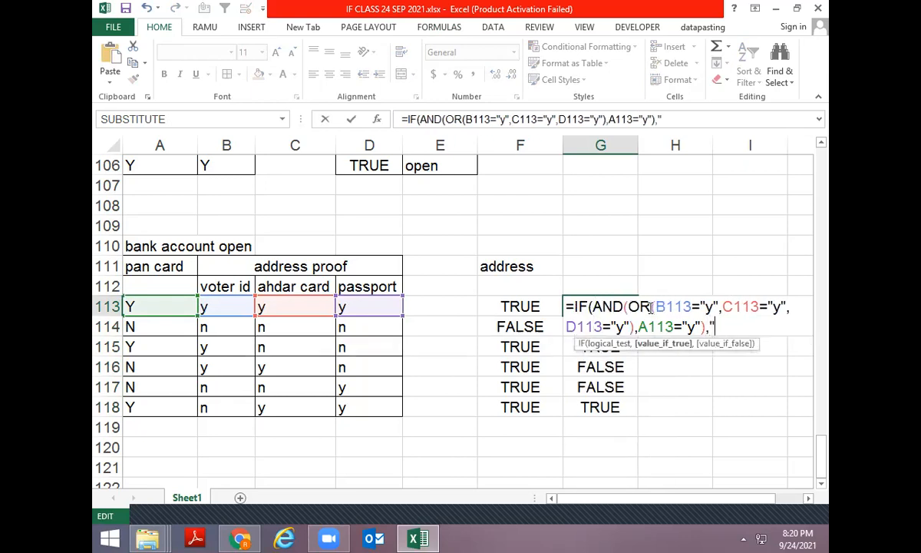
{"action": "type", "text": "open\",\"not open\")"}
{"action": "key", "text": "ctrl+Return"}
- Fill the nested IF formula from G113 down through G118
{"action": "key", "text": "shift+Down"}
{"action": "key", "text": "shift+Down"}
{"action": "key", "text": "shift+Down"}
{"action": "key", "text": "shift+Down"}
{"action": "key", "text": "shift+Down"}
{"action": "key", "text": "ctrl+d"}
{"action": "key", "text": "Down"}
{"action": "key", "text": "Up"}
- Examine how the IF, AND and OR functions are nested in the G113 formula
{"action": "key", "text": "F2"}
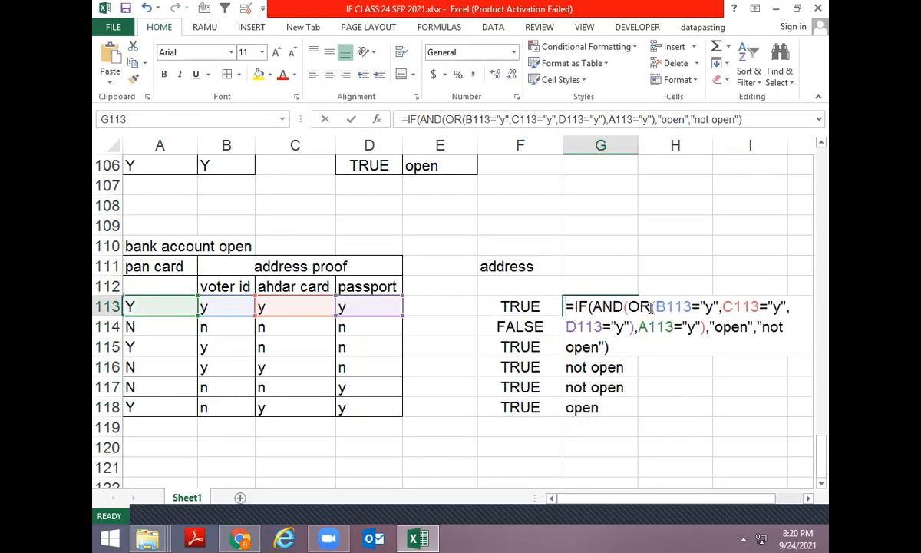
{"action": "key", "text": "Up"}
{"action": "key", "text": "Up"}
{"action": "key", "text": "Up"}
{"action": "key", "text": "Right"}
{"action": "key", "text": "Right"}
{"action": "key", "text": "Right"}
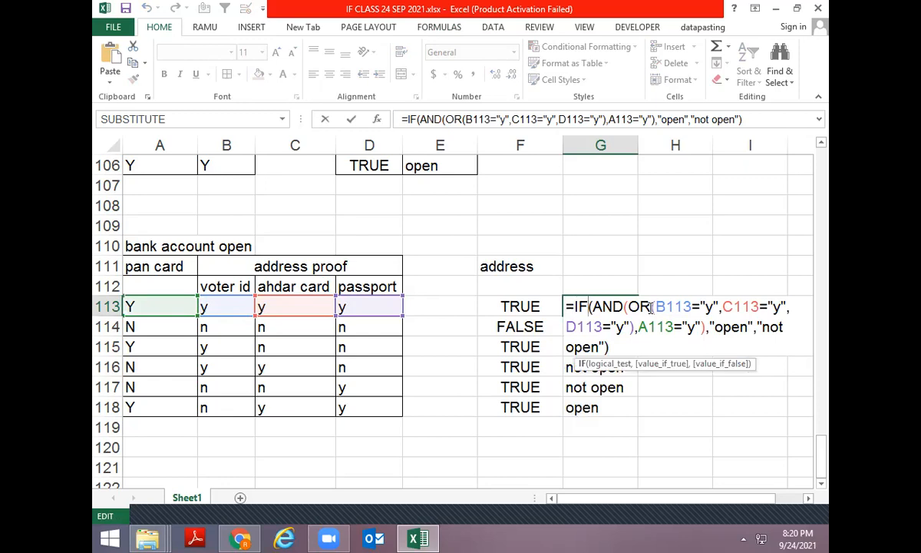
{"action": "key", "text": "ctrl+Return"}
- Apply all borders to the formula results in F113:G118
{"action": "key", "text": "Left"}
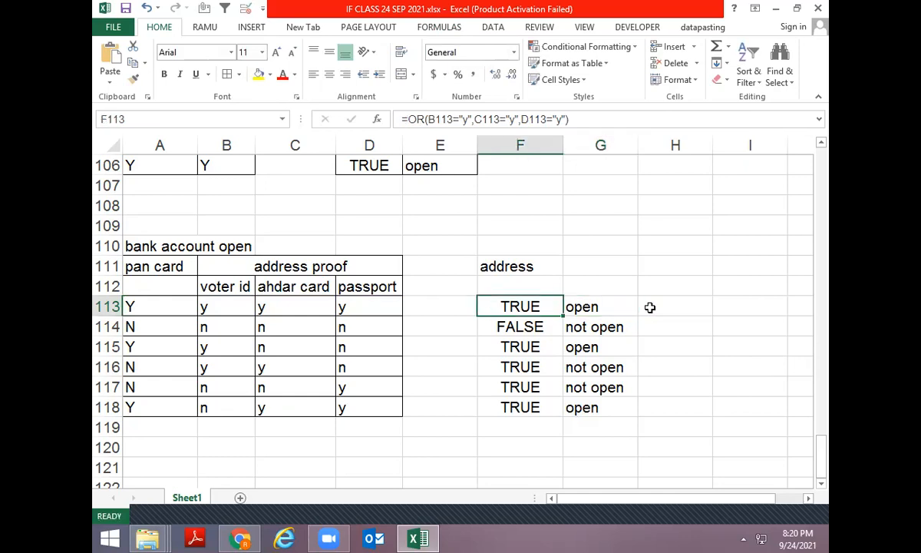
{"action": "key", "text": "shift+Right"}
{"action": "key", "text": "shift+Down"}
{"action": "key", "text": "shift+Down"}
{"action": "key", "text": "shift+Down"}
{"action": "key", "text": "shift+Down"}
{"action": "key", "text": "shift+Down"}
{"action": "key", "text": "alt+h"}
{"action": "key", "text": "b"}
{"action": "key", "text": "a"}
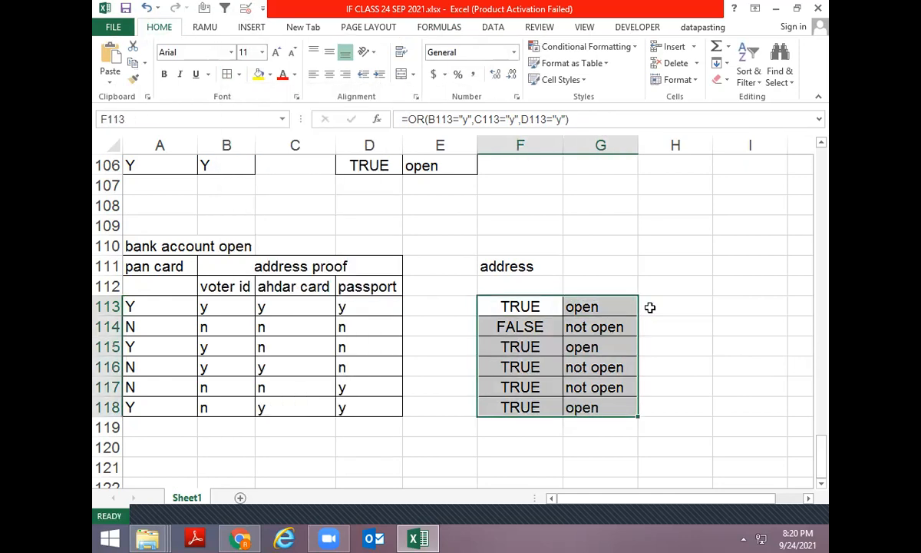
{"action": "key", "text": "Up"}
{"action": "key", "text": "Down"}
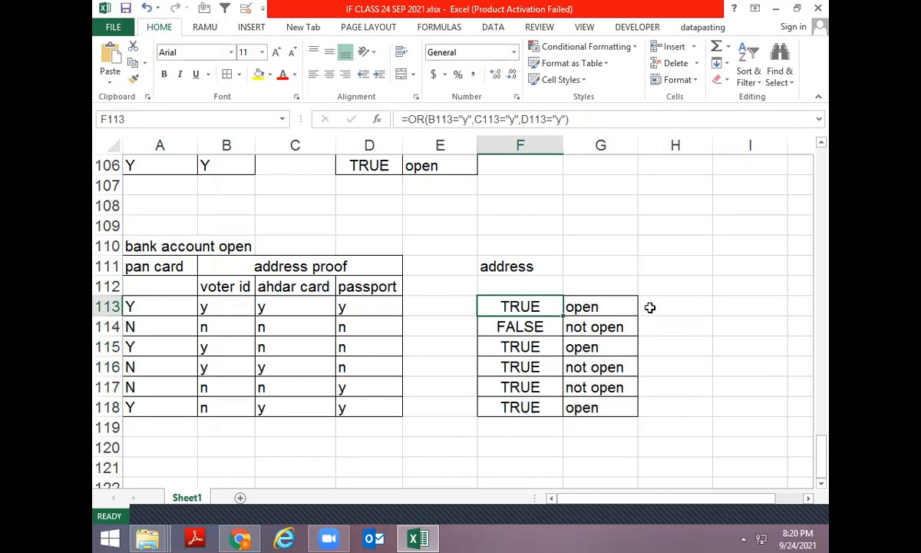
- Switch to the File Explorer window showing the Excel Class With SUK folder
{"action": "key", "text": "alt+Tab"}
{"action": "key", "text": "alt+Tab"}
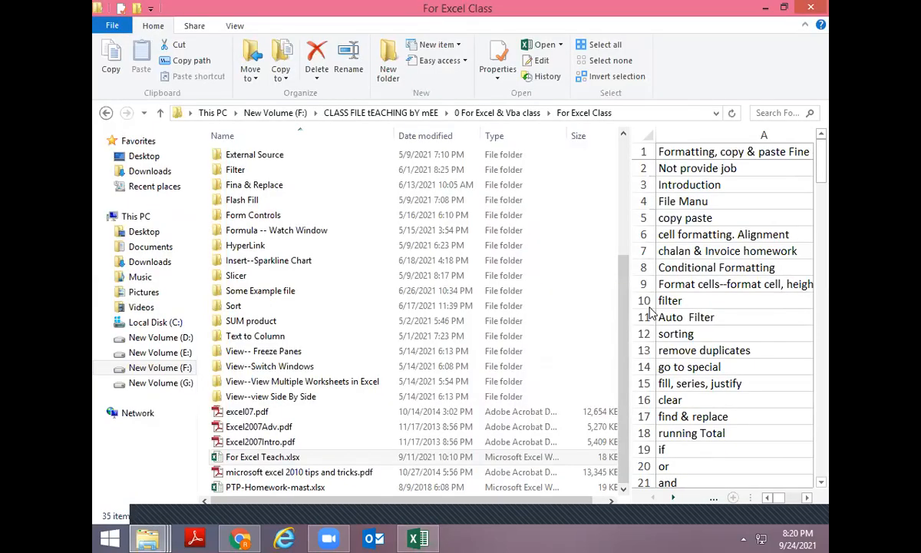
{"action": "key", "text": "alt+Tab"}
{"action": "key", "text": "Escape"}
{"action": "key", "text": "alt+Tab"}
{"action": "key", "text": "alt+Tab"}
{"action": "key", "text": "Escape"}
{"action": "key", "text": "alt+Tab"}
{"action": "key", "text": "alt+Tab"}
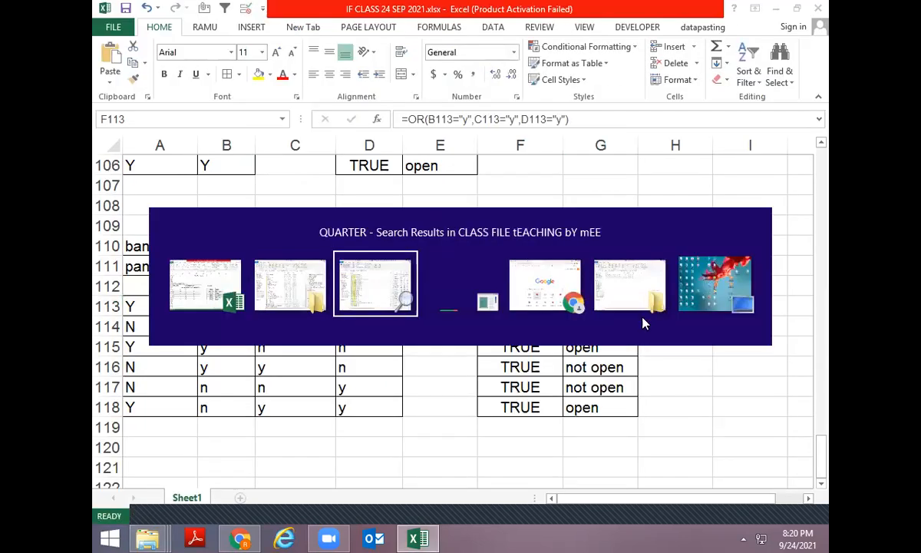
{"action": "key", "text": "alt+space"}
{"action": "key", "text": "c"}
{"action": "key", "text": "alt+Tab"}
{"action": "key", "text": "alt+Tab"}
{"action": "key", "text": "alt+Tab"}
{"action": "left_click", "coordinate": [572, 298]}
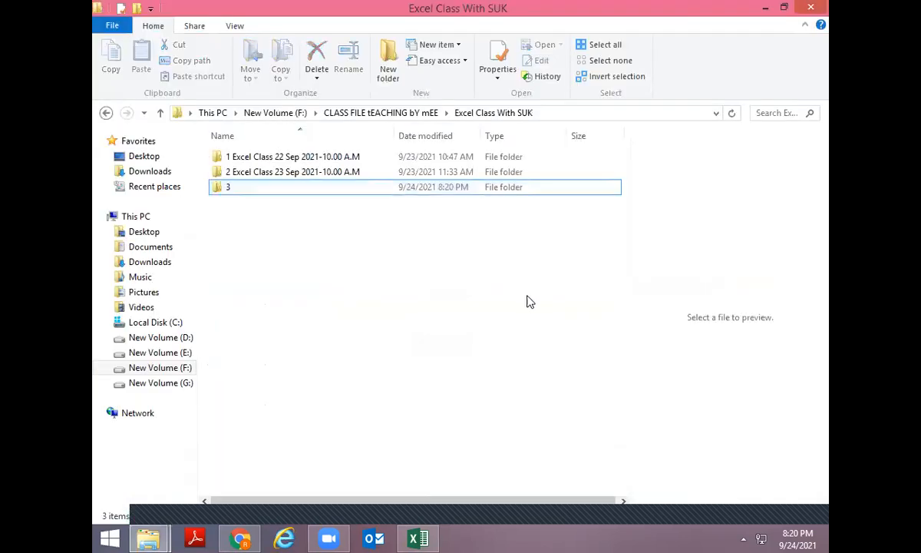
- Open the folder 3 Excel Class 19 Sep 2021-8.00 A.M inside Excel class start 5 sep 2021
{"action": "key", "text": "Up"}
{"action": "key", "text": "Up"}
{"action": "key", "text": "BackSpace"}
{"action": "key", "text": "Up"}
{"action": "key", "text": "Down"}
{"action": "key", "text": "Down"}
{"action": "key", "text": "Return"}
{"action": "key", "text": "Down"}
{"action": "key", "text": "Down"}
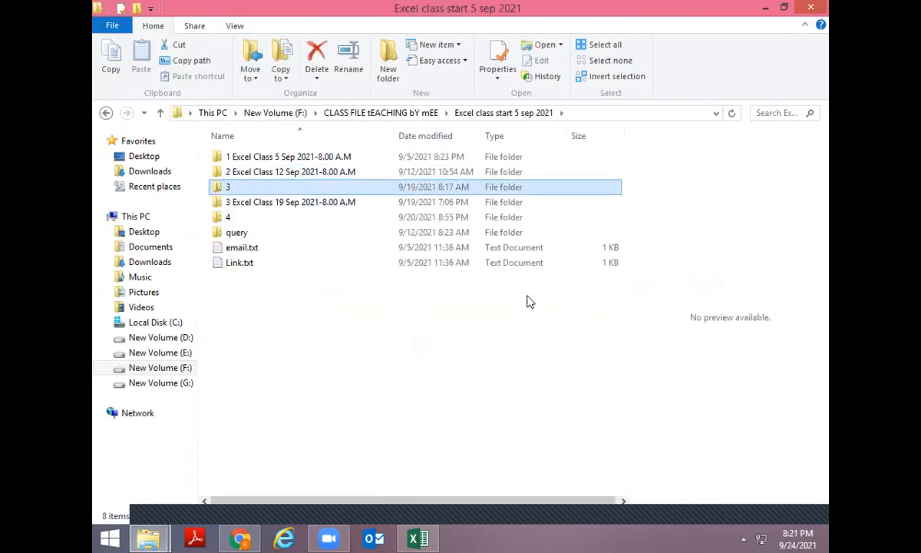
{"action": "key", "text": "Up"}
{"action": "key", "text": "Down"}
{"action": "key", "text": "Down"}
{"action": "key", "text": "Return"}
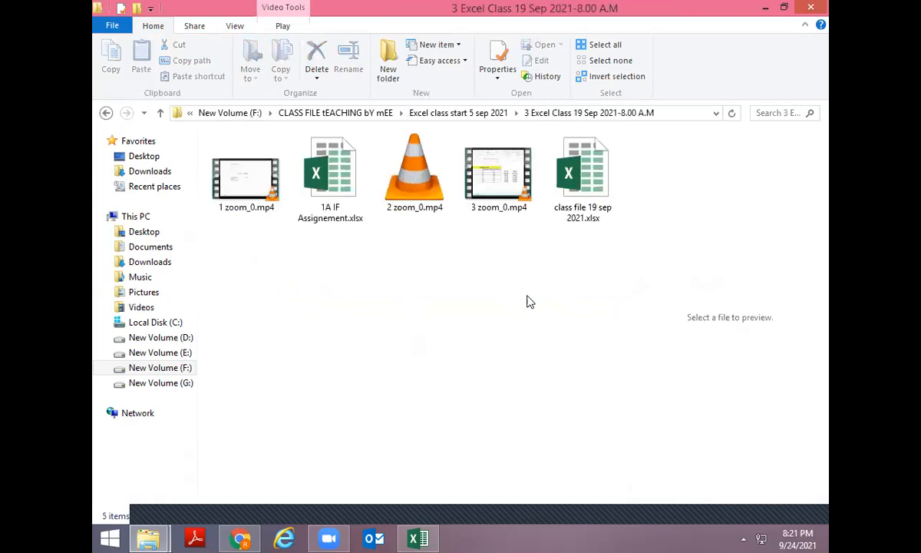
- Copy 1A IF Assignement.xlsx into folder 3 of Excel Class With SUK
{"action": "key", "text": "Right"}
{"action": "key", "text": "BackSpace"}
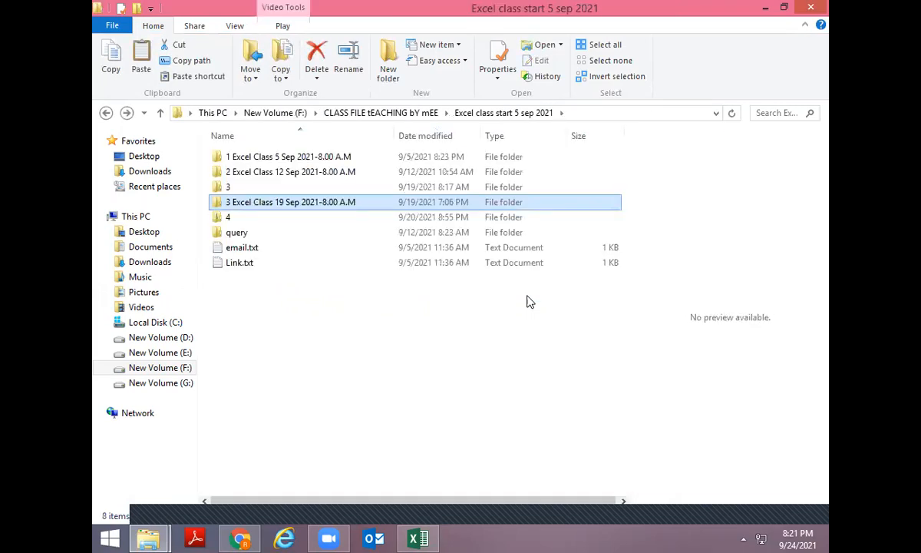
{"action": "key", "text": "BackSpace"}
{"action": "key", "text": "Up"}
{"action": "key", "text": "Return"}
{"action": "key", "text": "Down"}
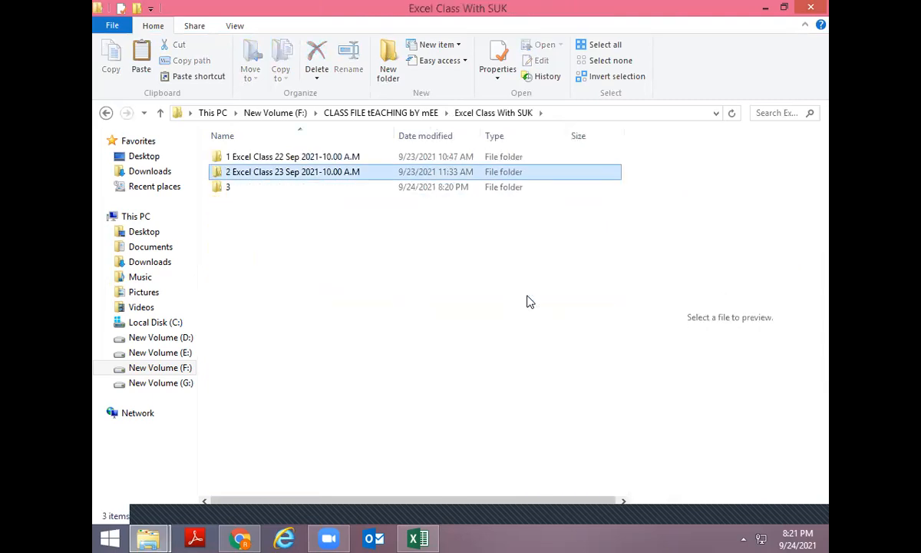
{"action": "key", "text": "Down"}
{"action": "key", "text": "Return"}
{"action": "key", "text": "ctrl+v"}
{"action": "key", "text": "Down"}
{"action": "key", "text": "Up"}
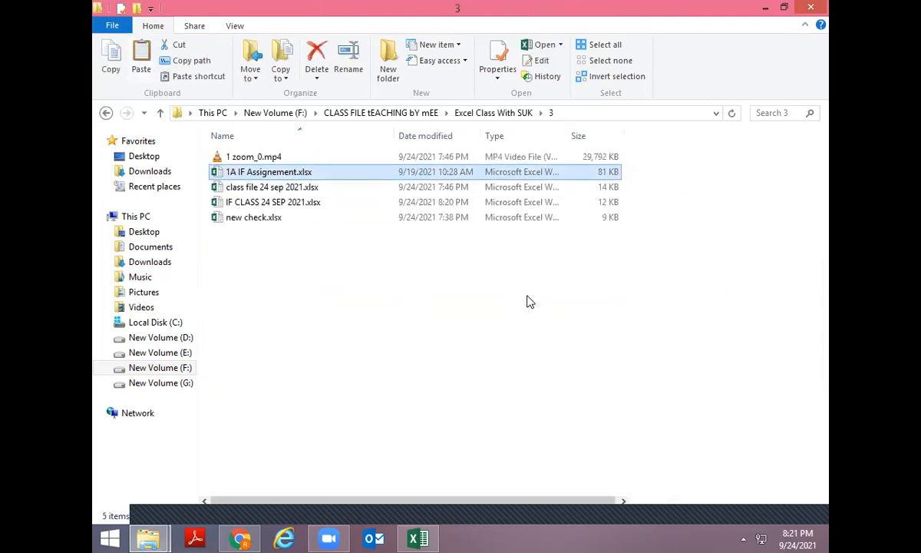
- Open the copied 1A IF Assignement.xlsx in Excel and go back to sheet 8
{"action": "key", "text": "Return"}
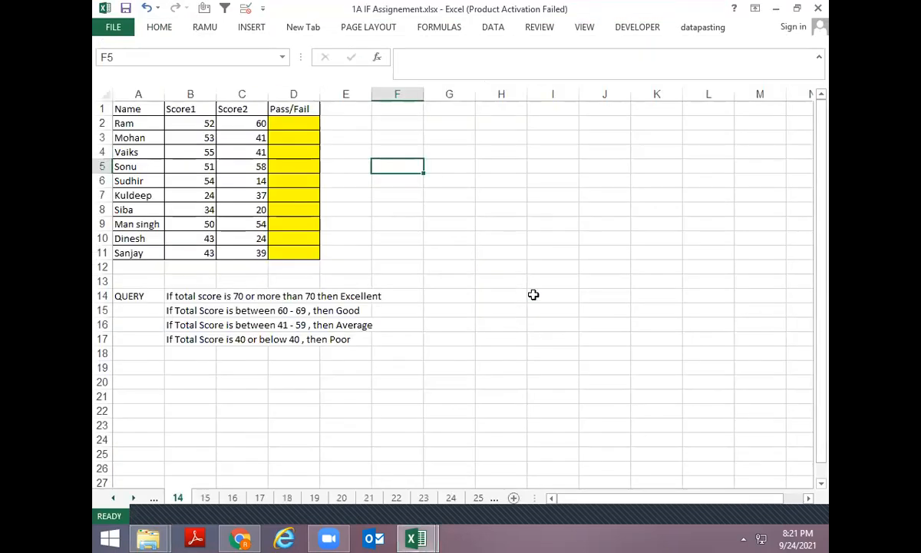
{"action": "key", "text": "ctrl+Page_Up"}
{"action": "key", "text": "ctrl+Page_Up"}
{"action": "key", "text": "ctrl+Page_Up"}
{"action": "key", "text": "ctrl+Page_Up"}
{"action": "key", "text": "ctrl+Page_Up"}
{"action": "key", "text": "ctrl+Page_Up"}
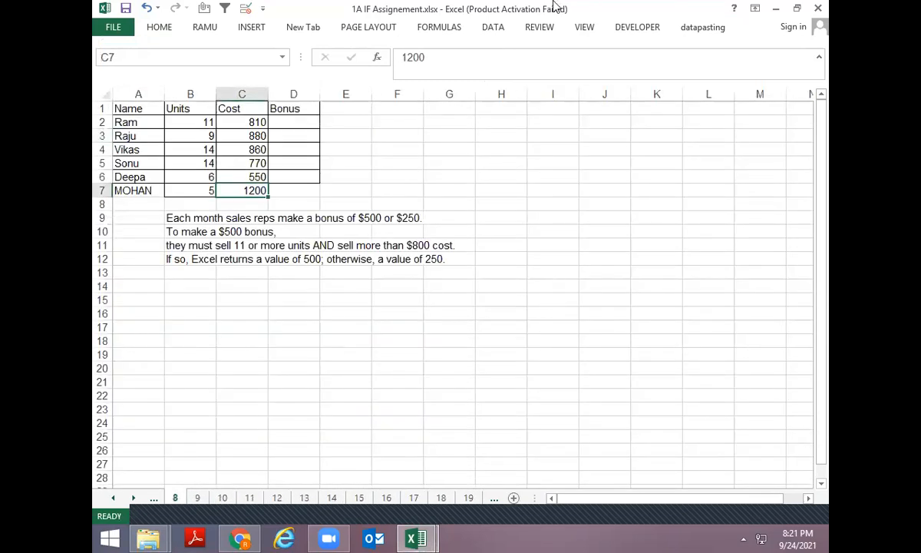
{"action": "mouse_move", "coordinate": [510, 495]}
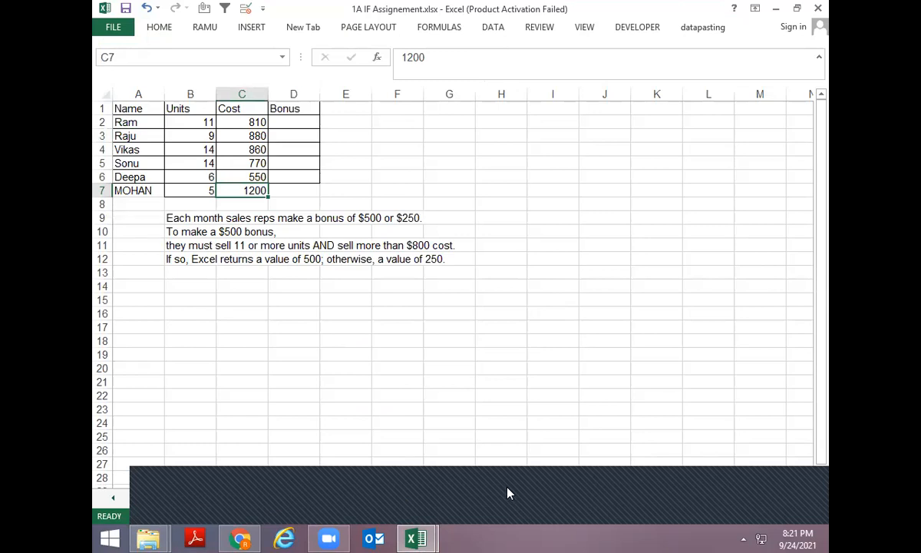
{"action": "left_click", "coordinate": [557, 477]}
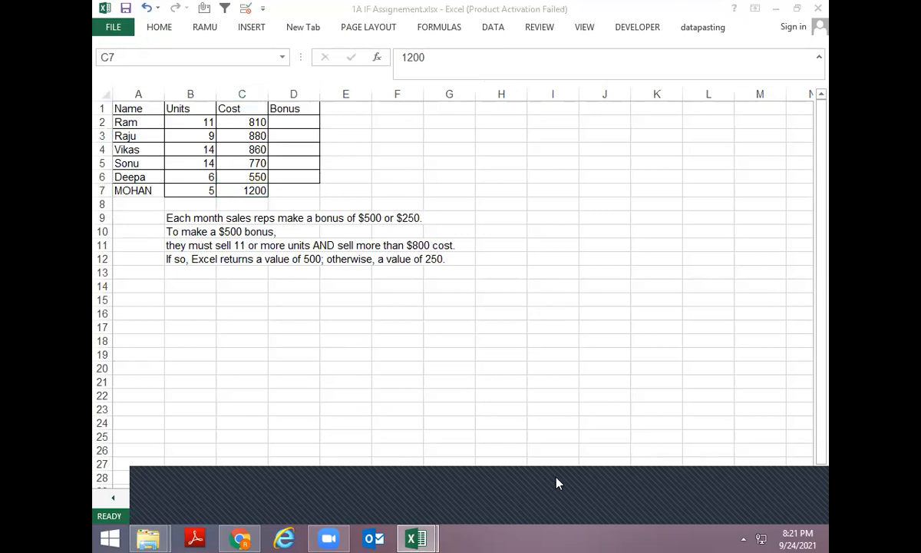